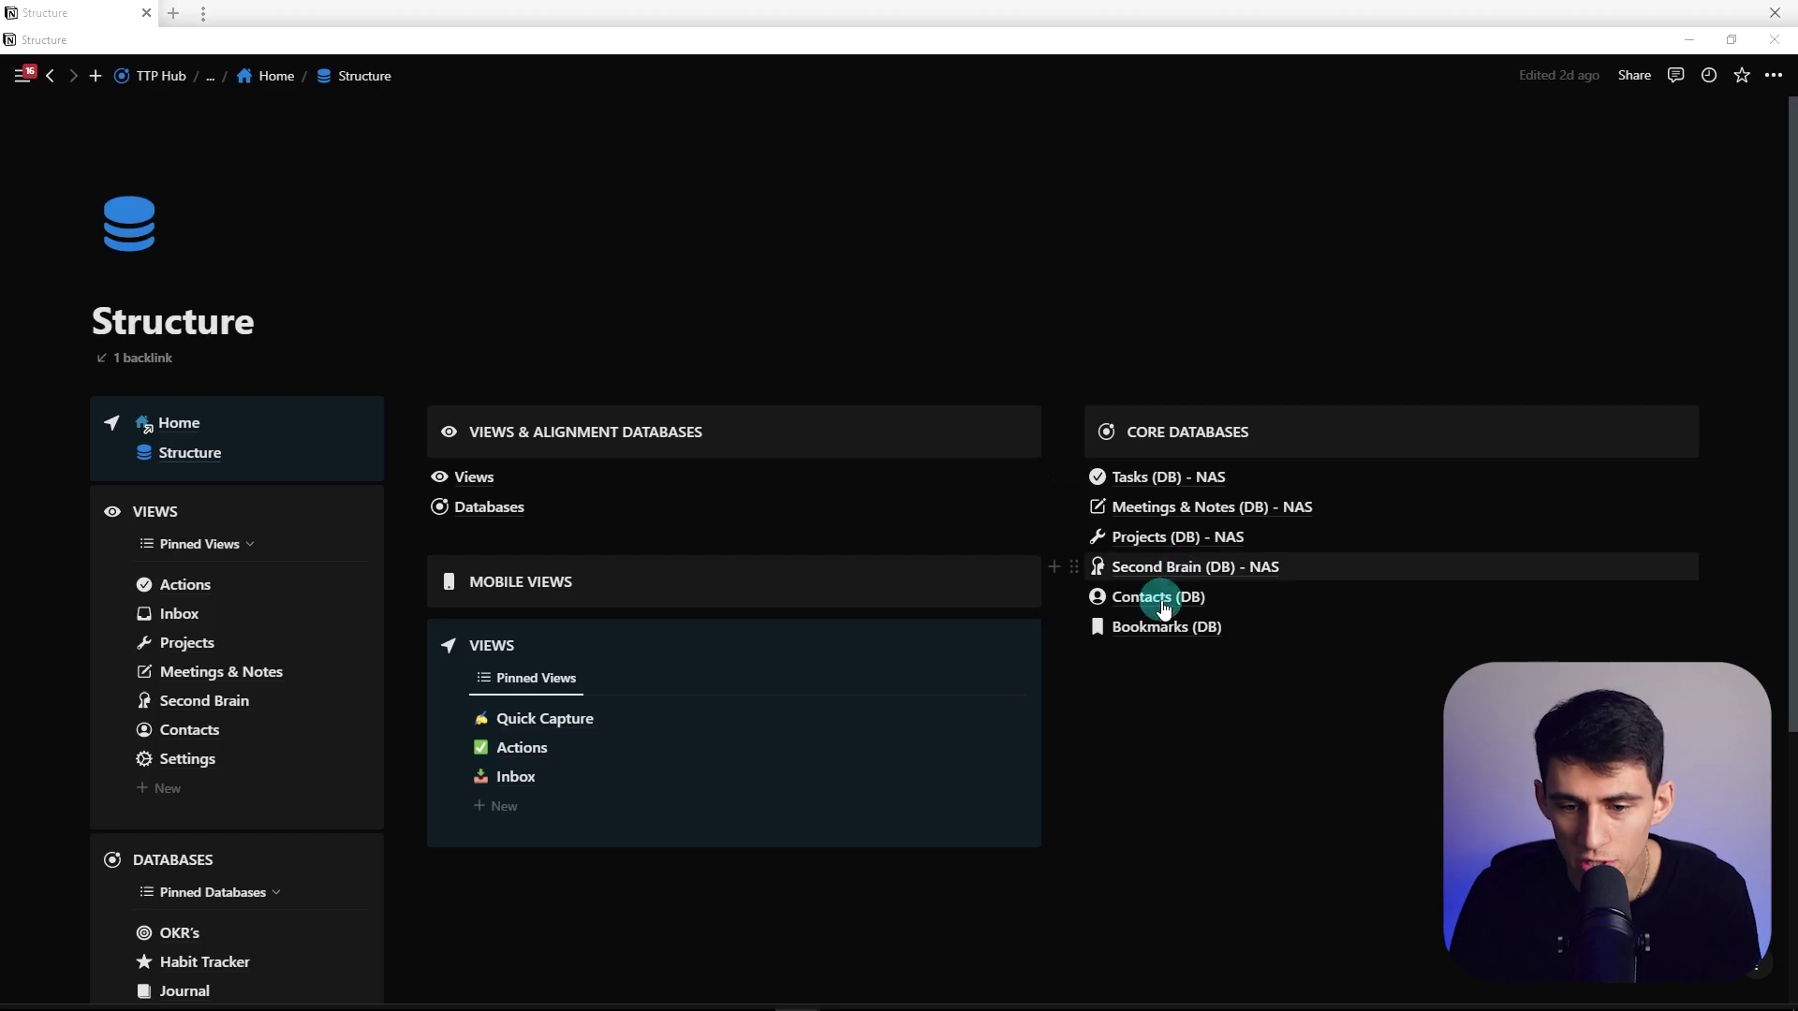
# Open the Bookmarks (DB) database, then return to the Structure page
pyautogui.click(1160, 629)
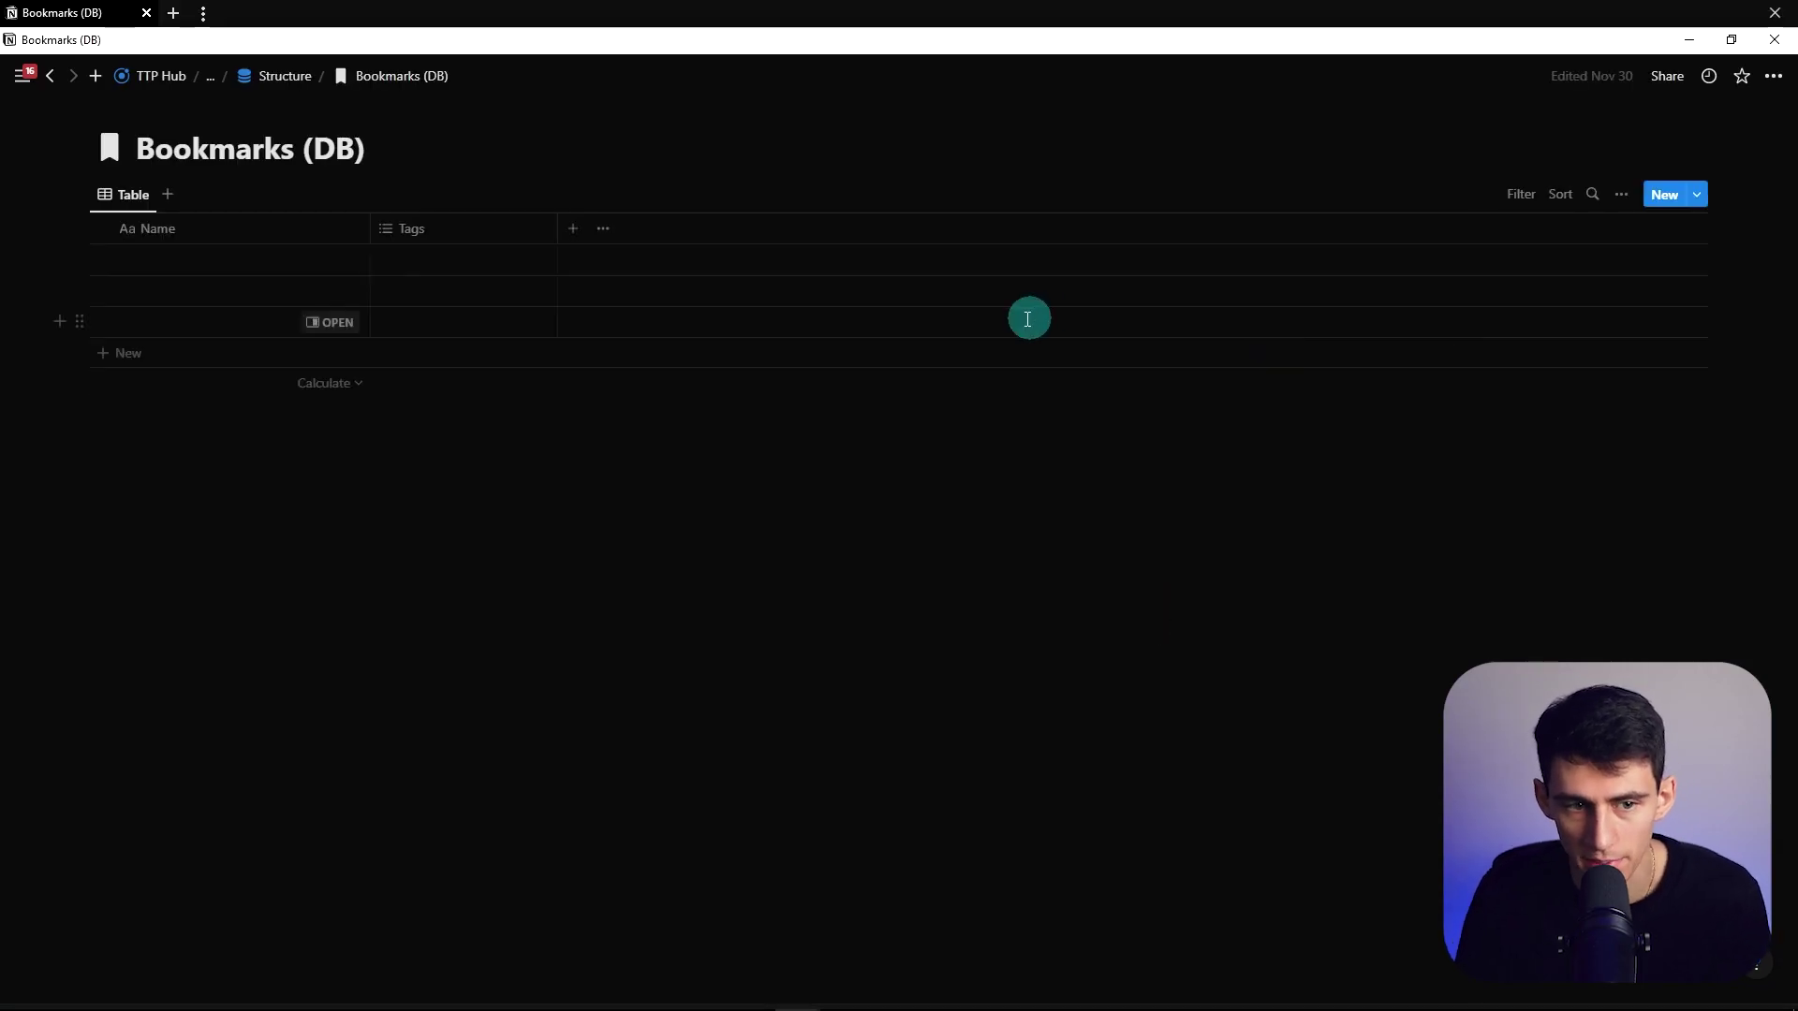
pyautogui.hotkey('ctrl', '[')
pyautogui.rightClick(1006, 678)
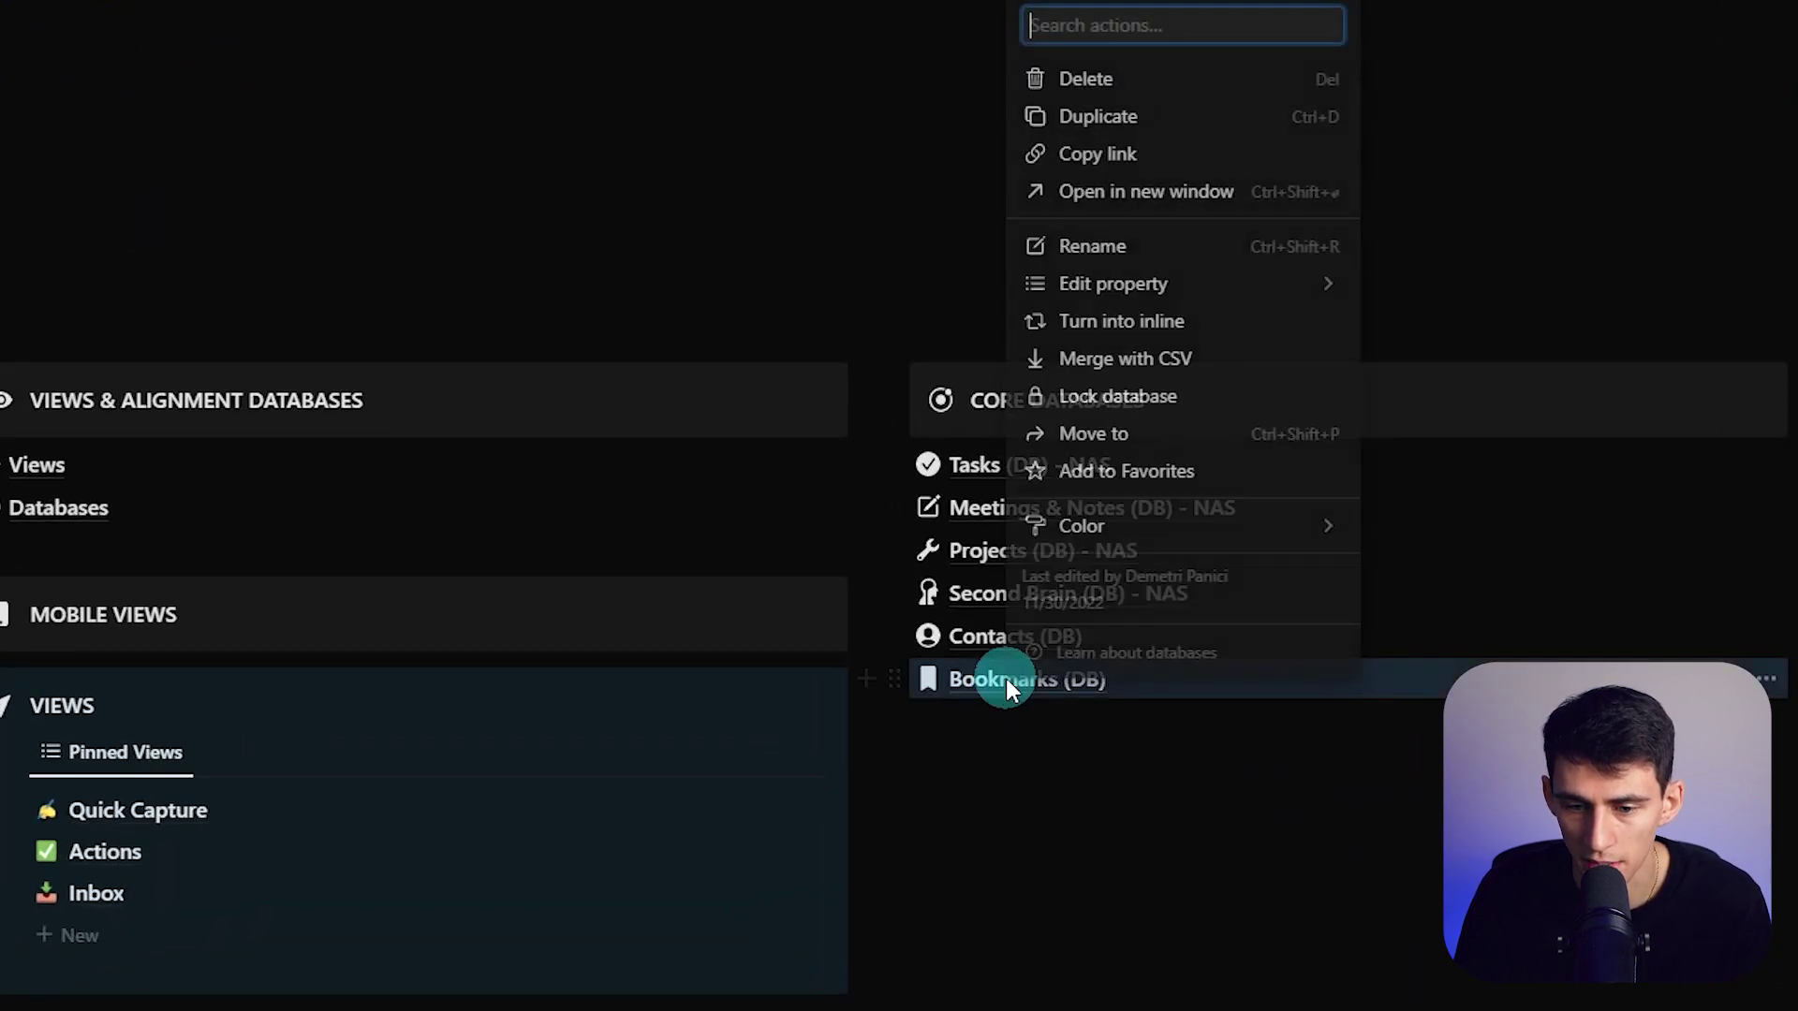
pyautogui.press('Escape')
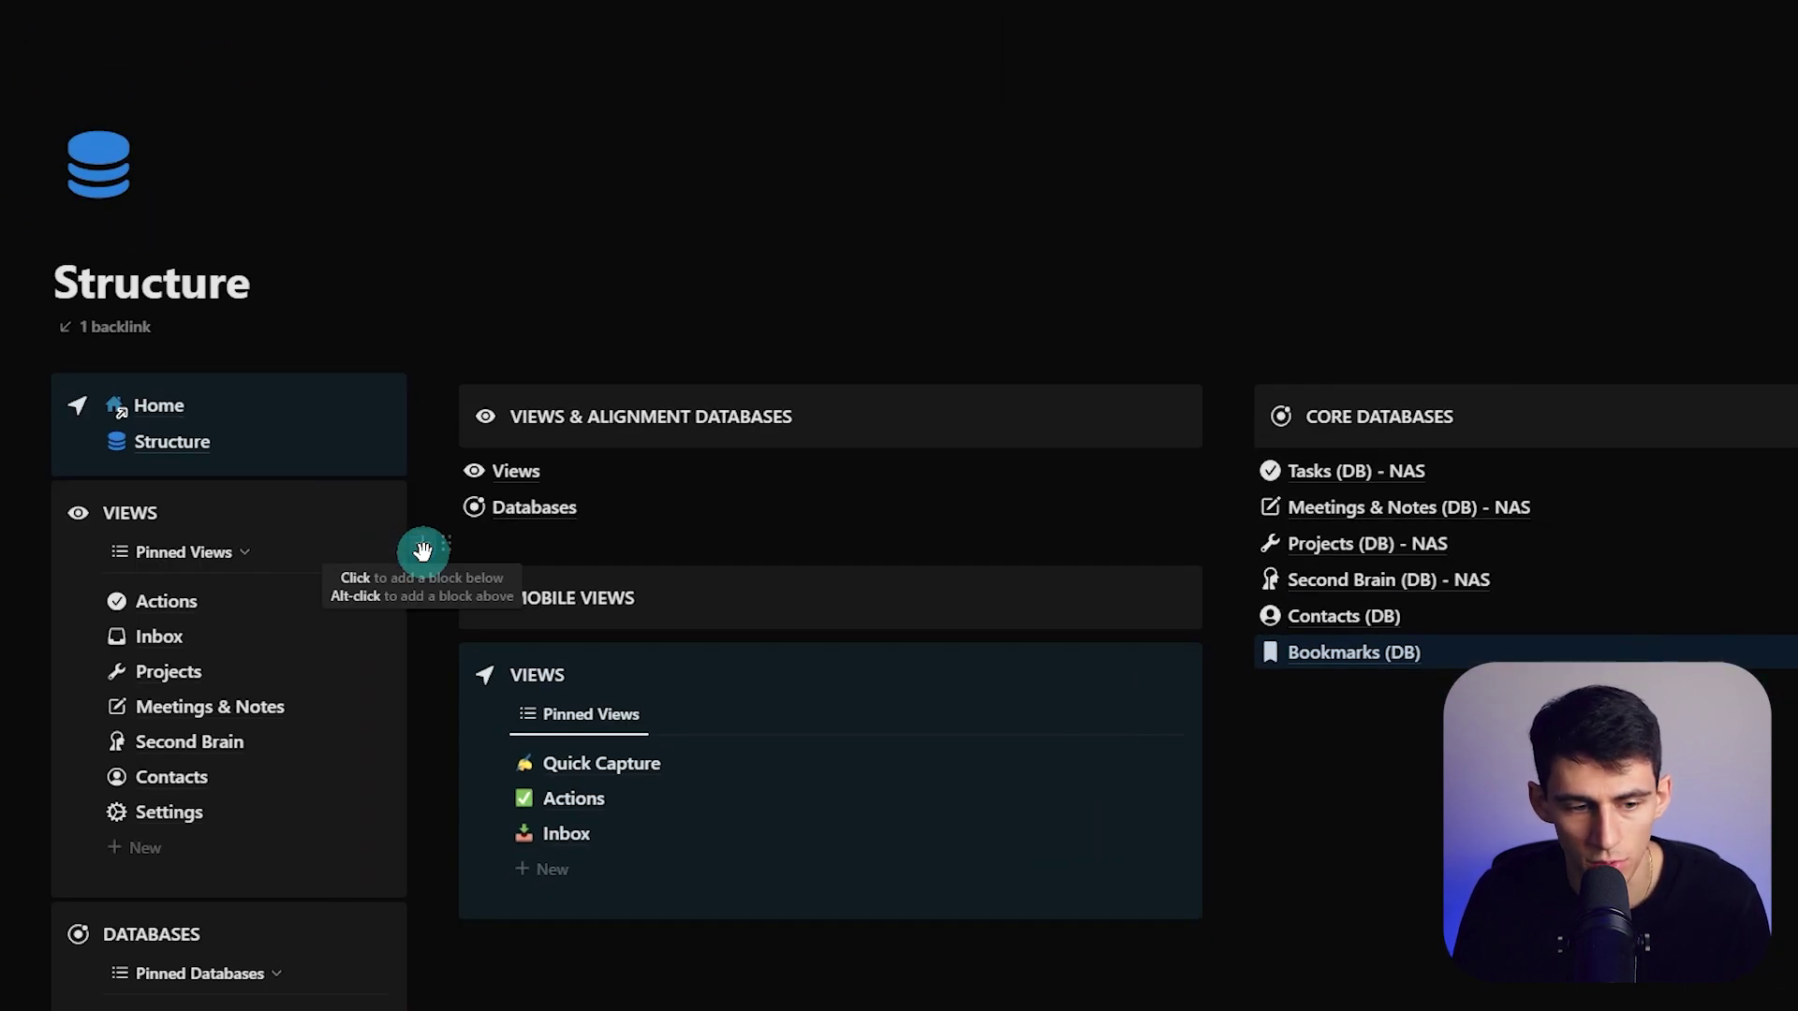
# Duplicate the Custom (Desktop) Views template as Bookmarks (Desktop) and move it above Settings
pyautogui.click(422, 552)
pyautogui.click(560, 872)
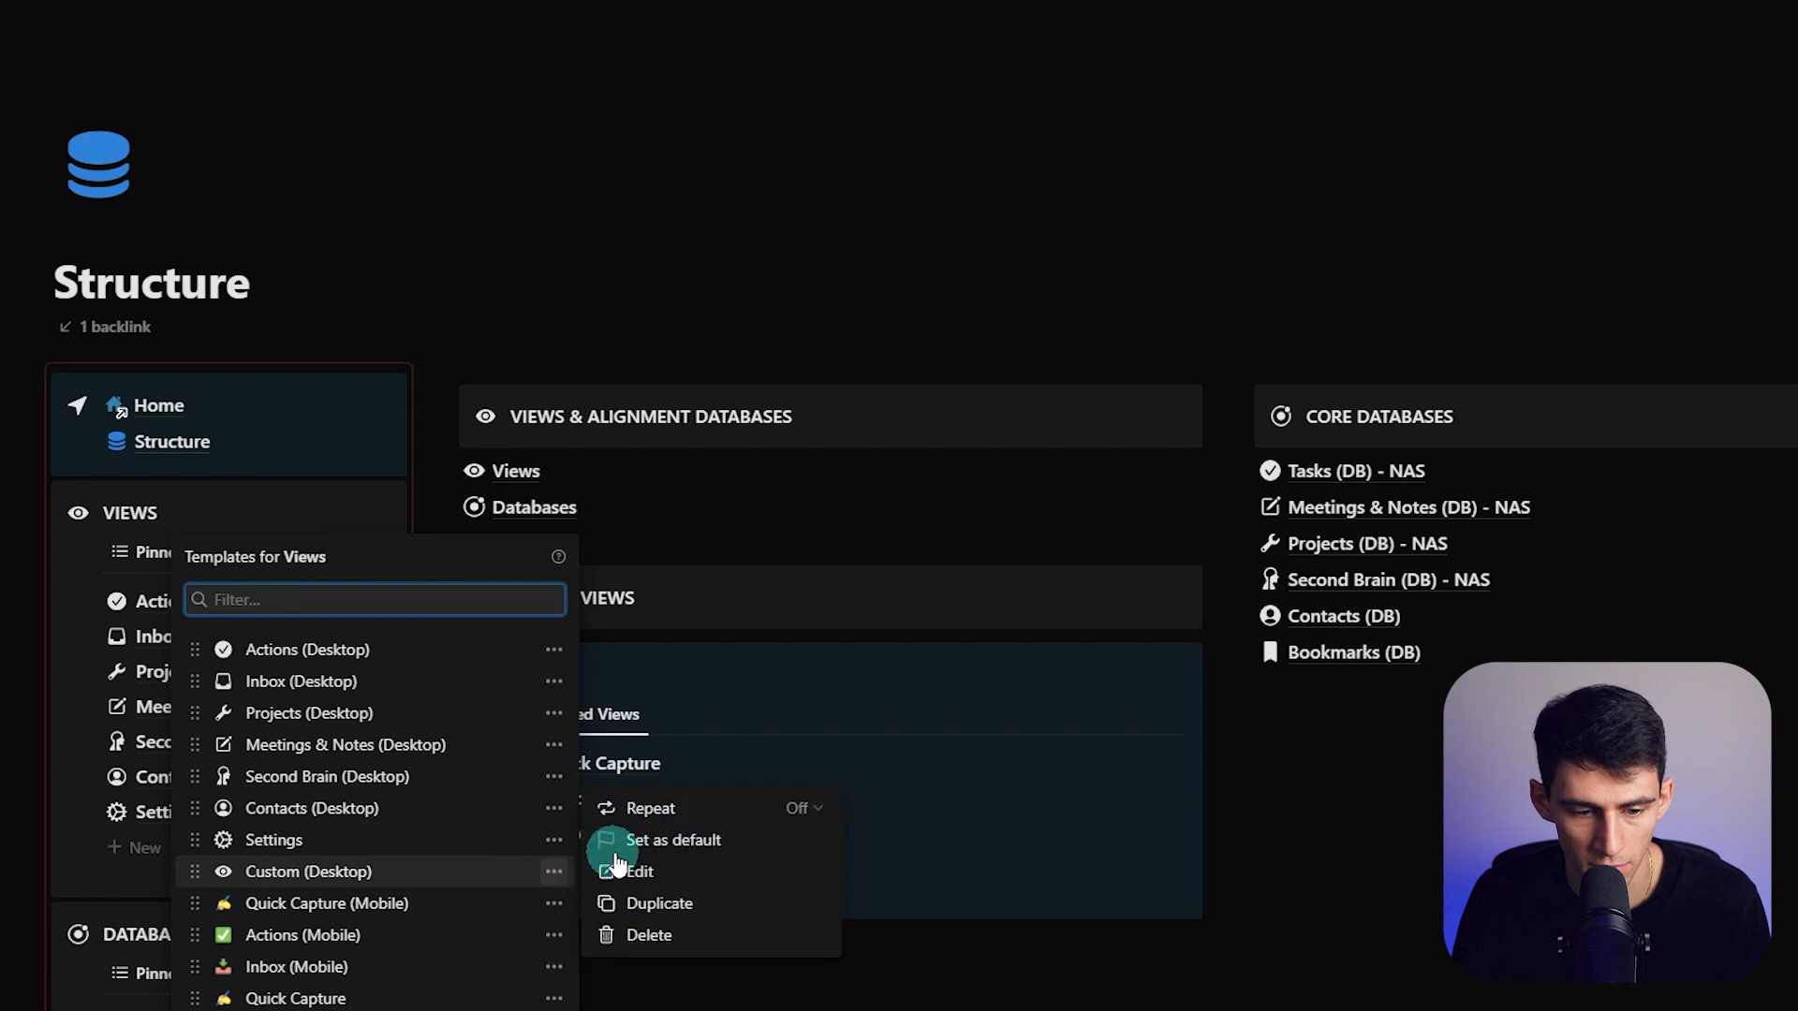
pyautogui.click(644, 901)
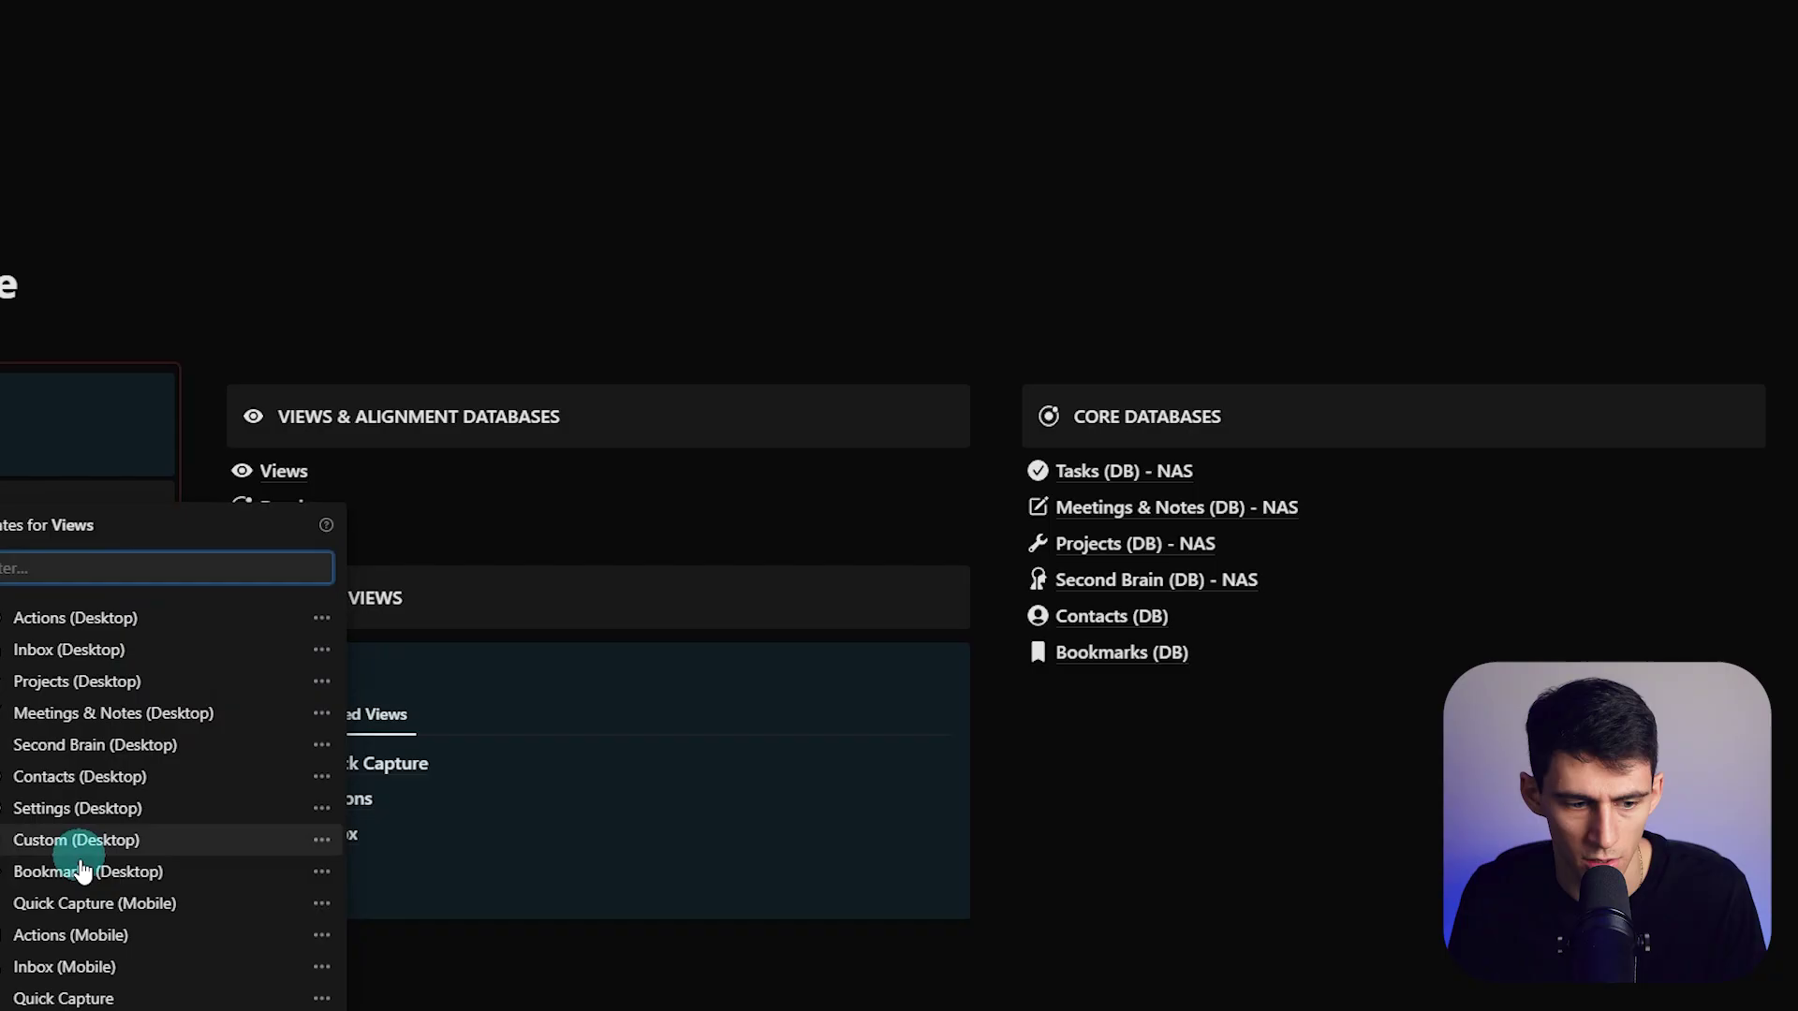
pyautogui.moveTo(81, 861); pyautogui.dragTo(67, 811)
pyautogui.click(518, 737)
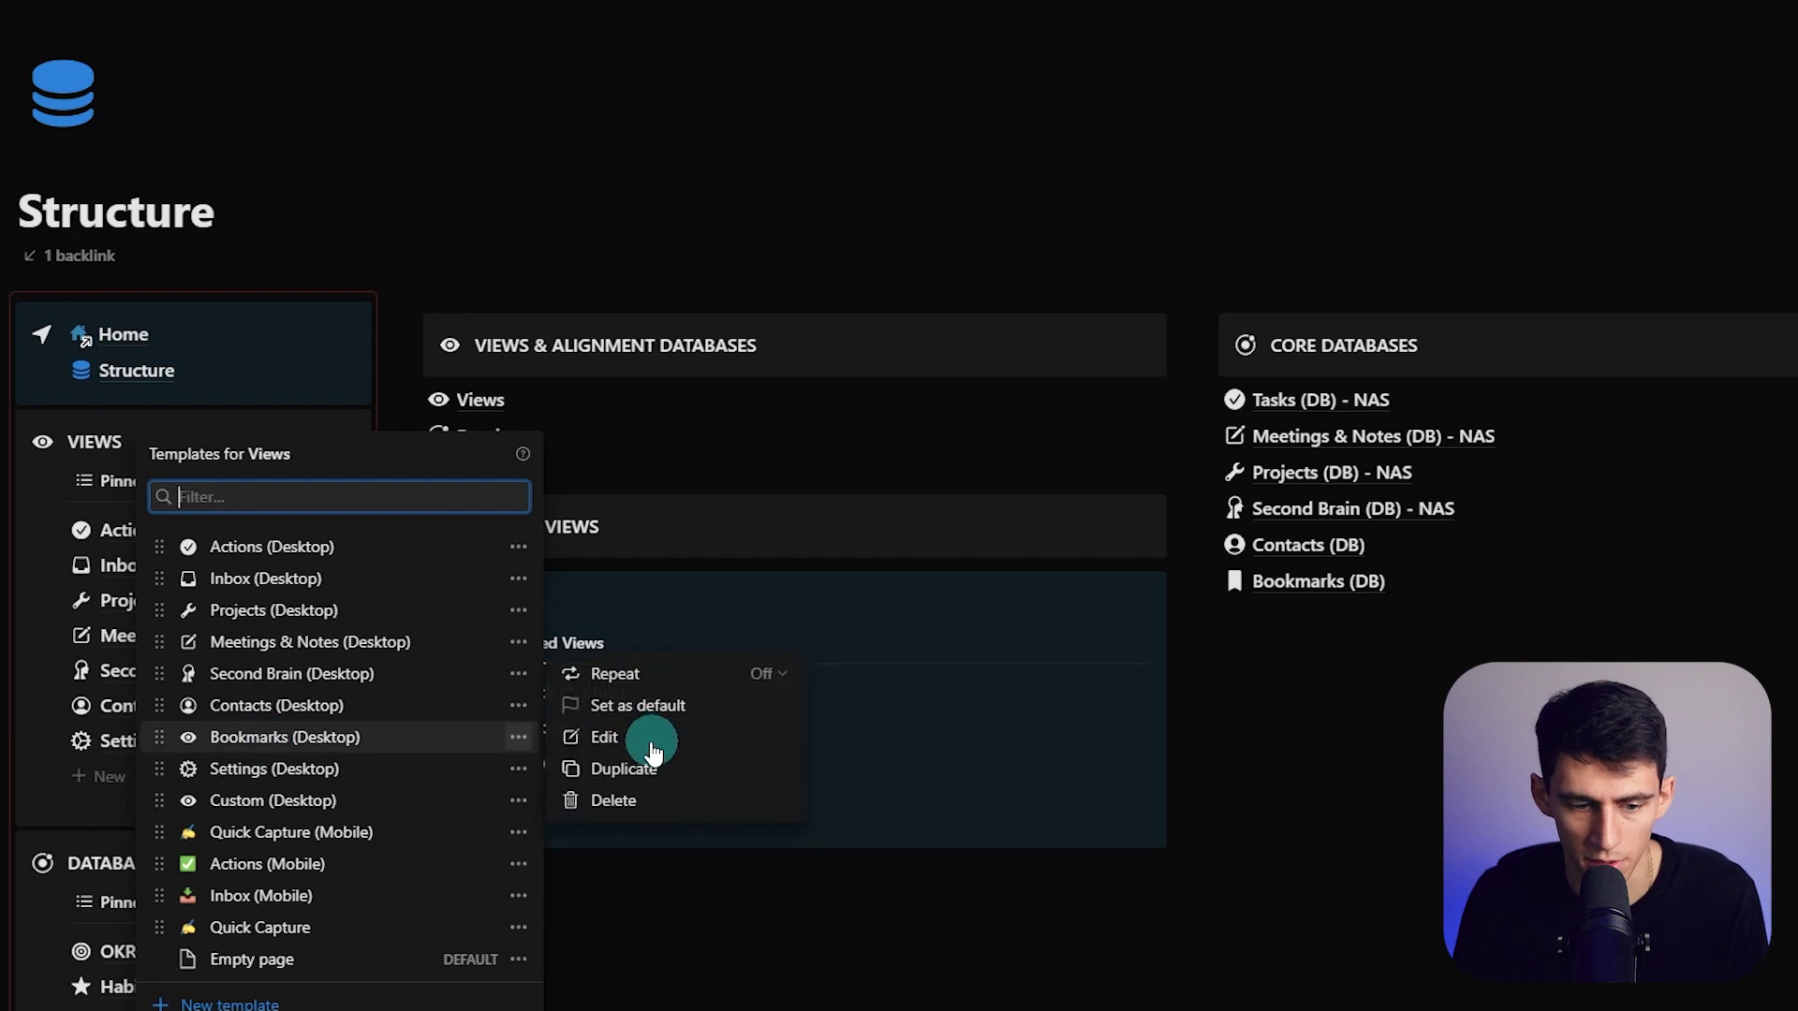
# Paste the Bookmarks (DB) link into the Bookmarks (Desktop) template as a linked view and collapse properties
pyautogui.click(636, 736)
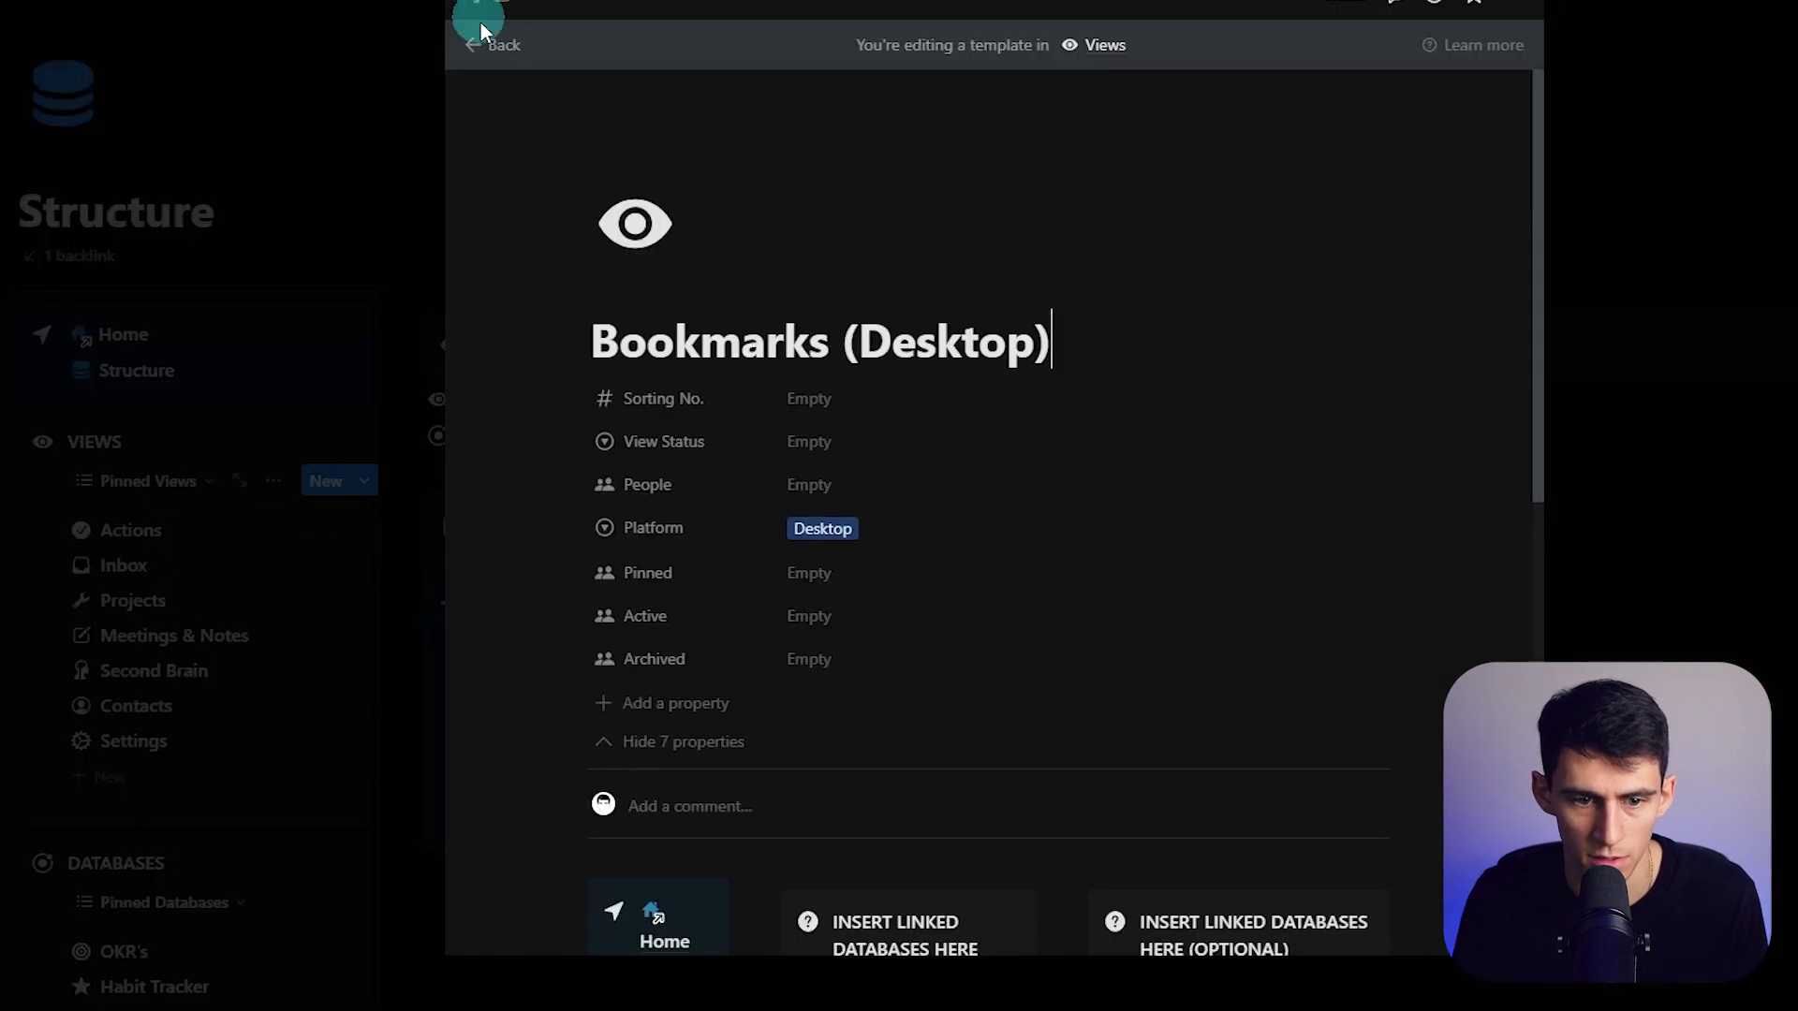
pyautogui.scroll(-8, 743, 389)
pyautogui.click(908, 281)
pyautogui.scroll(3, 968, 249)
pyautogui.hotkey('ctrl', 'v')
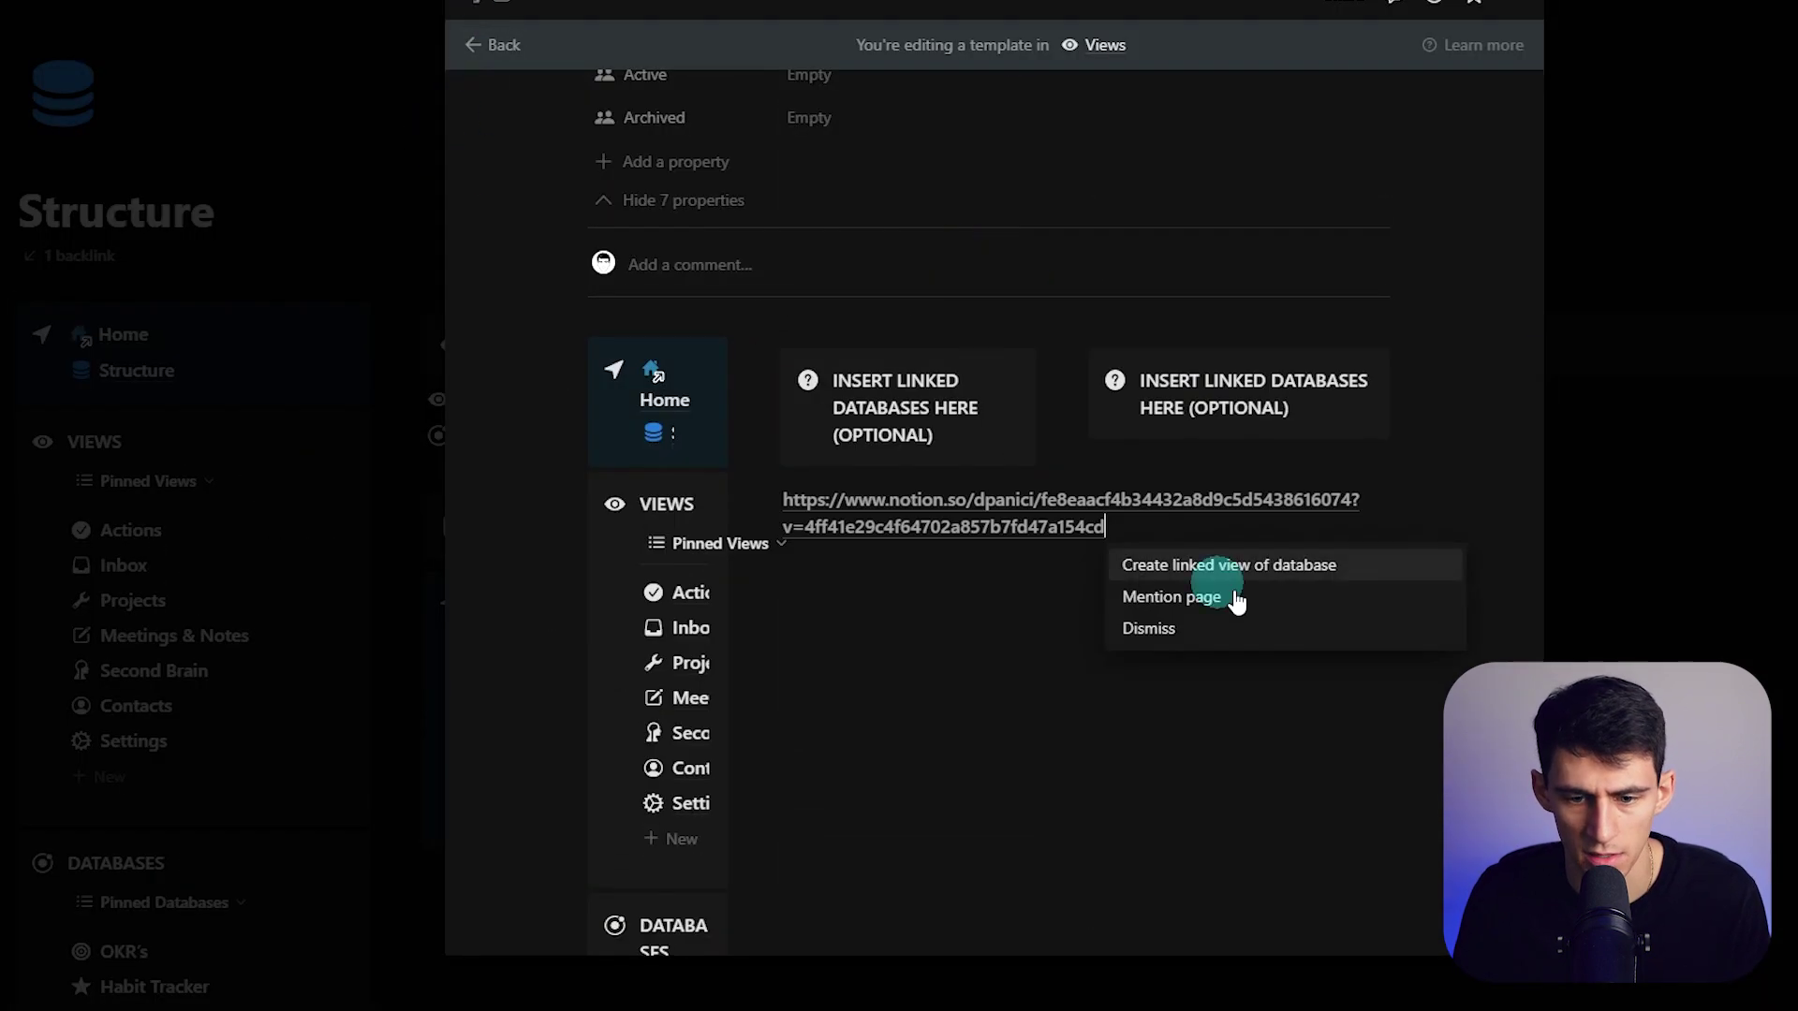
pyautogui.click(1227, 565)
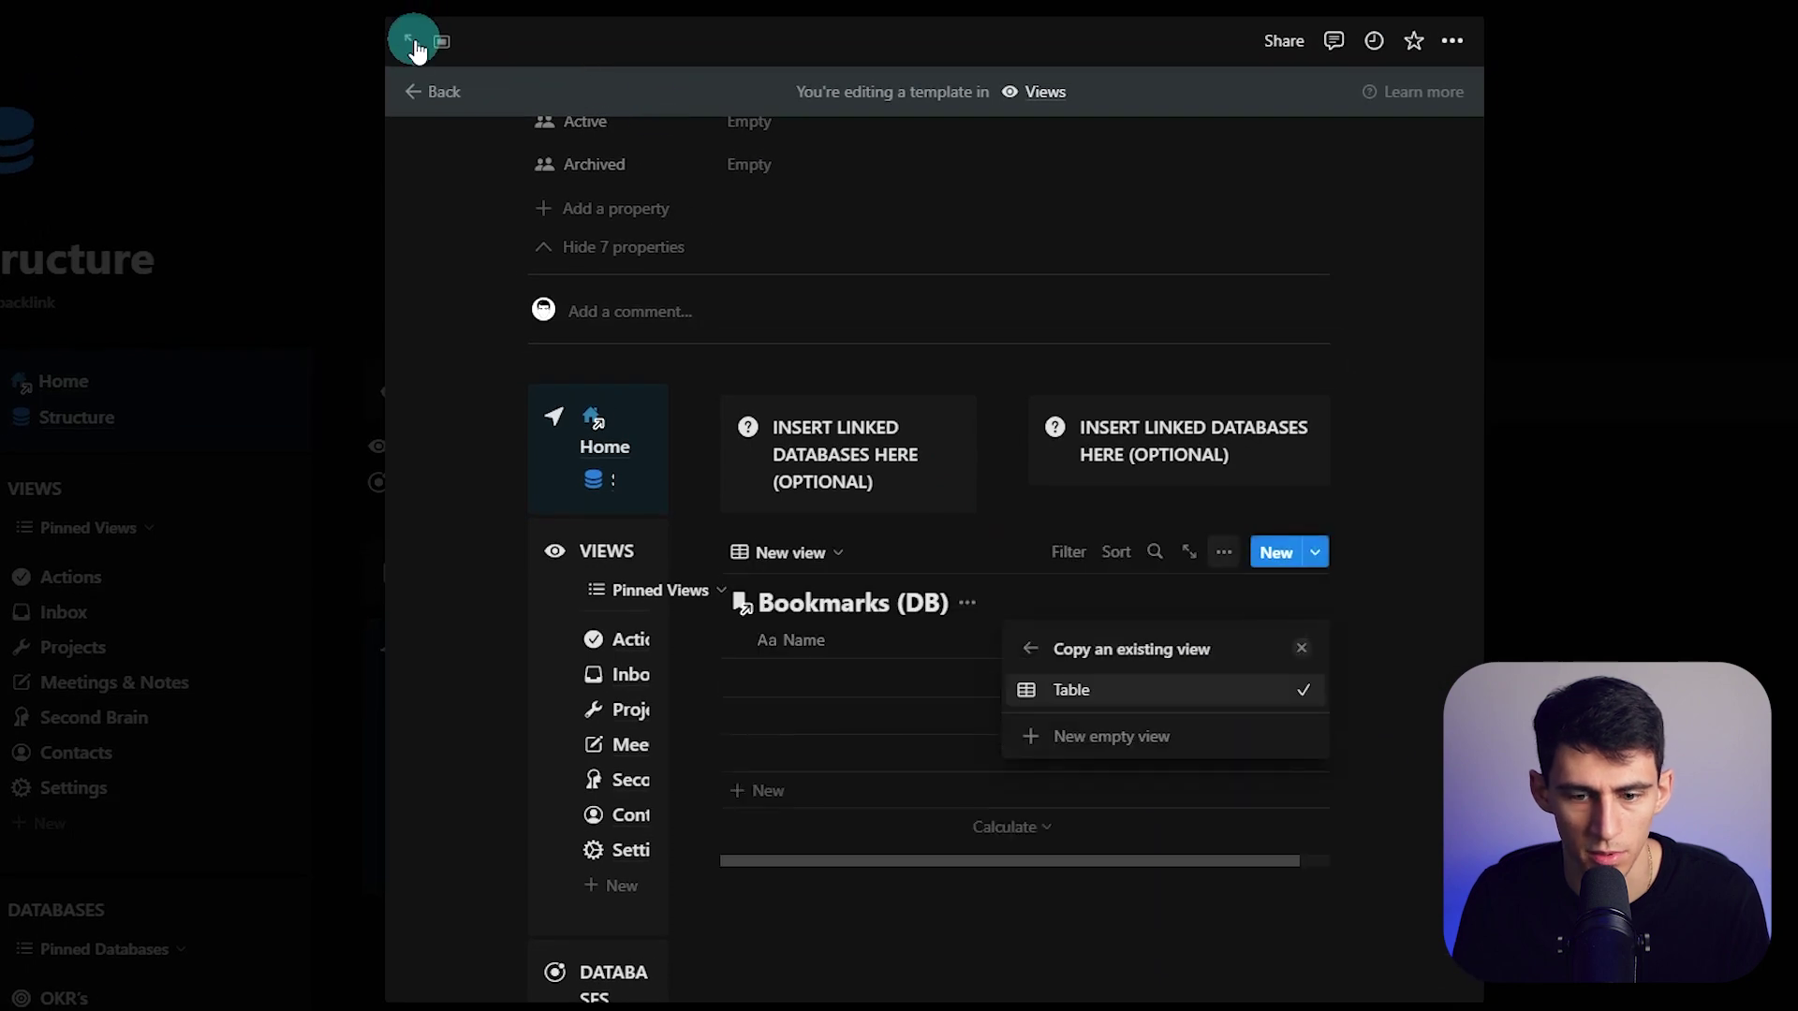
pyautogui.click(412, 43)
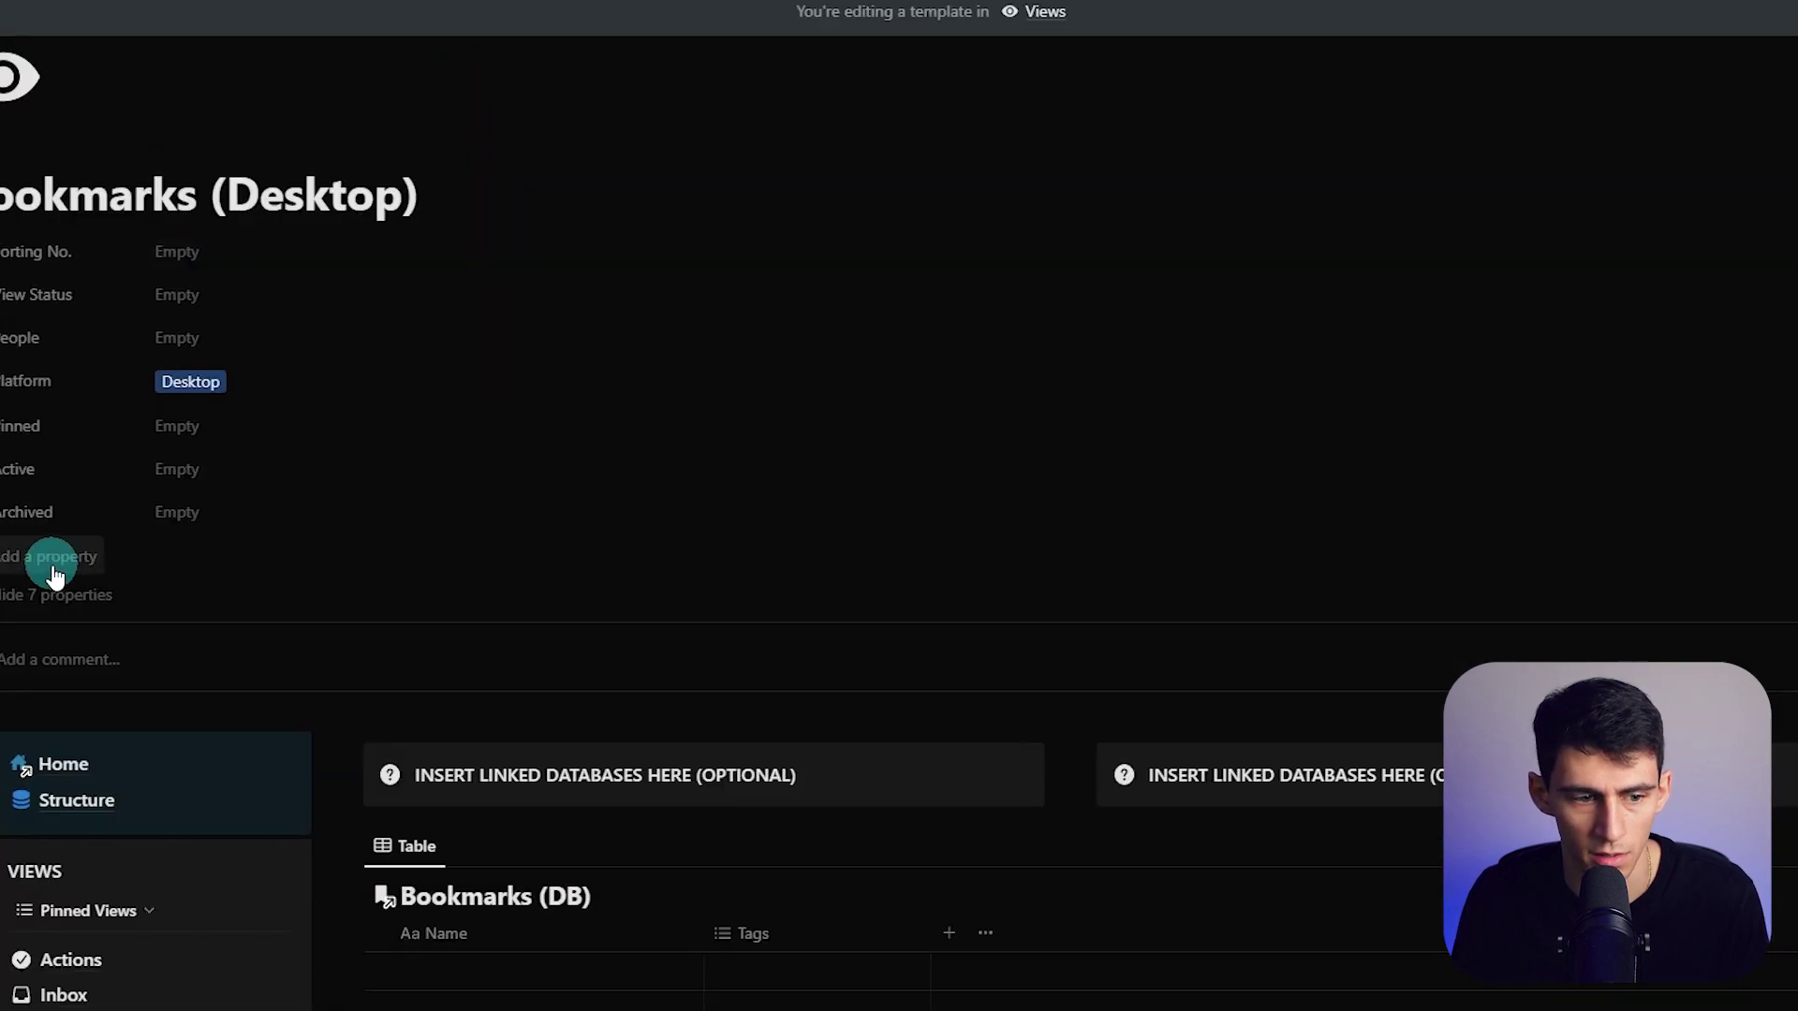
pyautogui.click(47, 593)
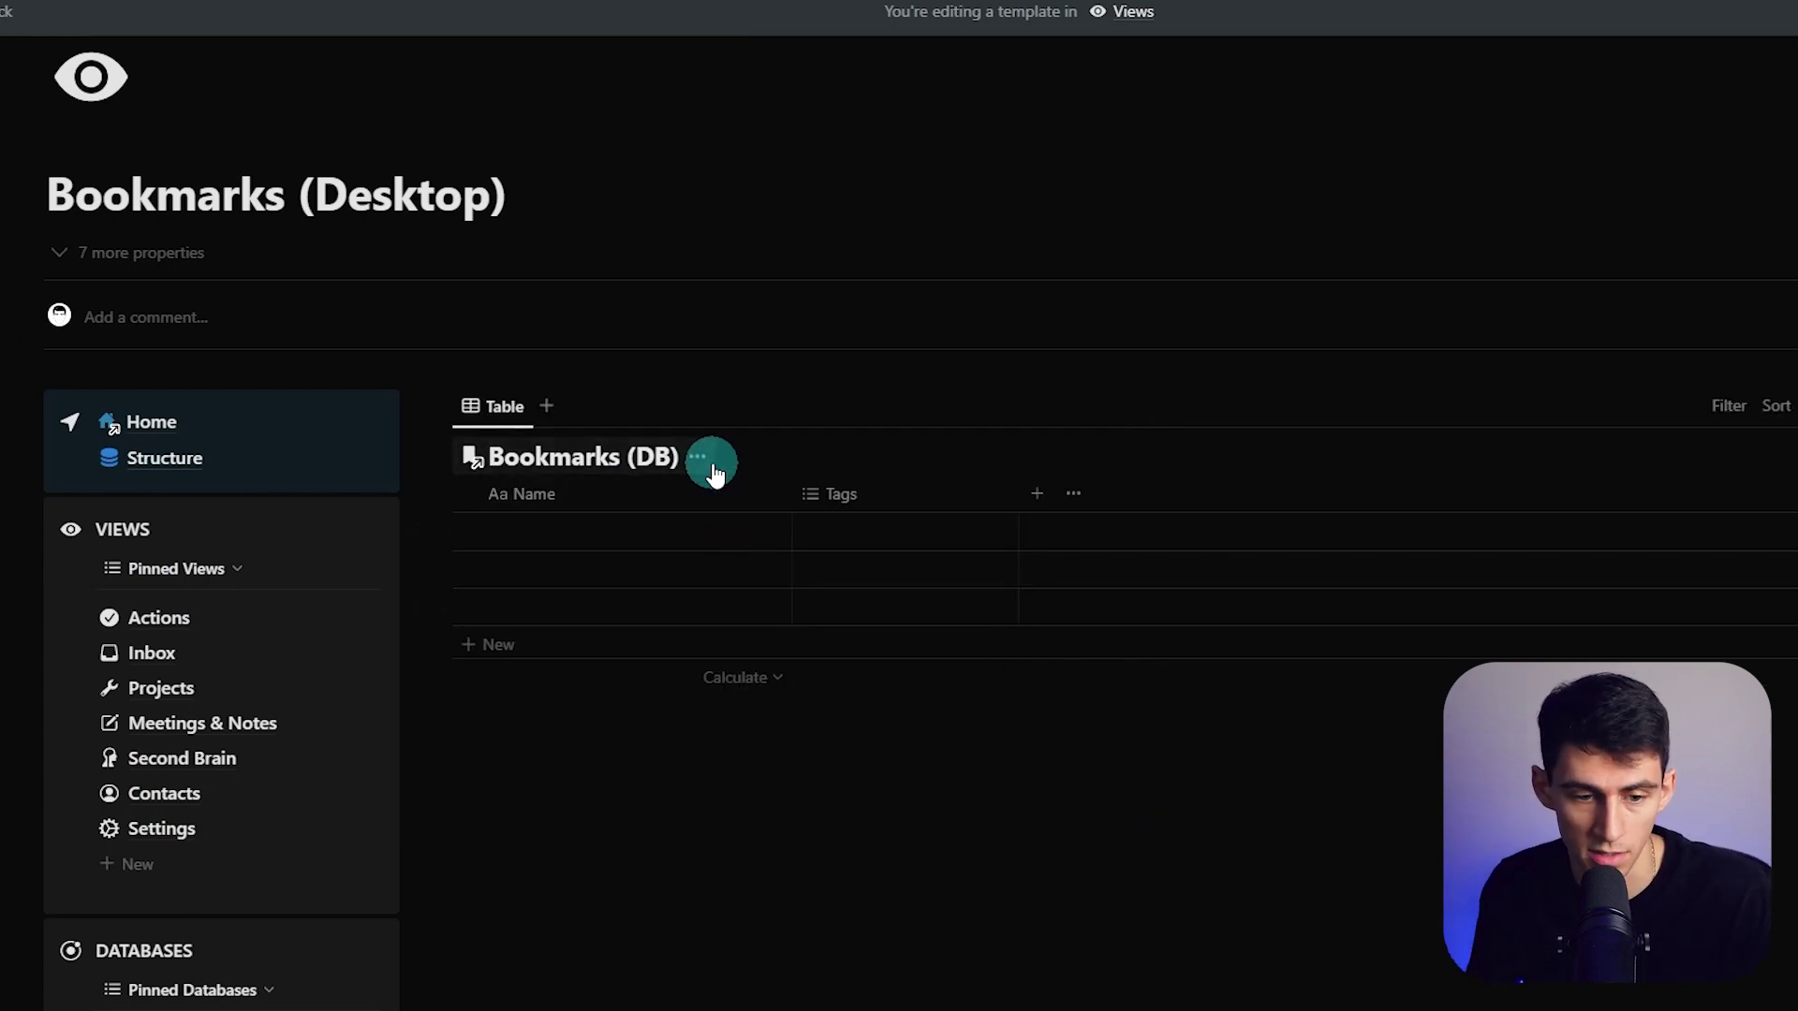
# Hide the linked database title, add a Number column 'Sorting No.', and delete the Tags column
pyautogui.click(698, 461)
pyautogui.click(671, 580)
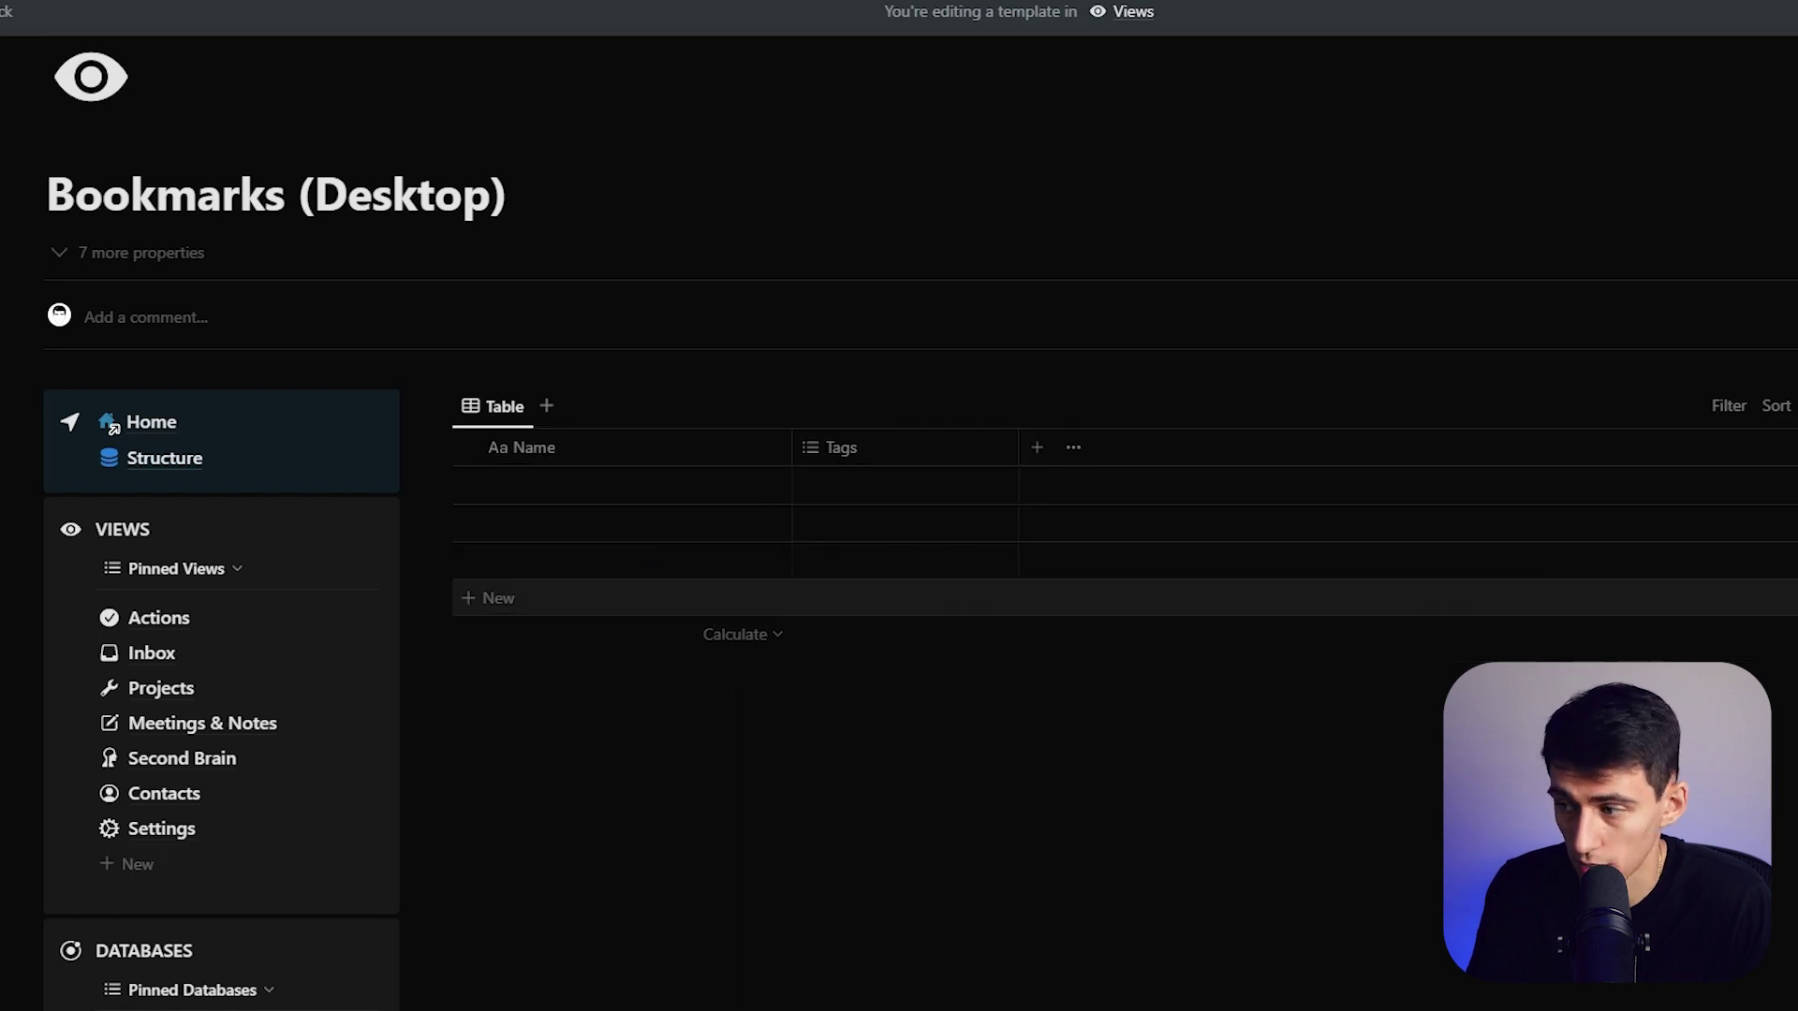
pyautogui.click(1036, 447)
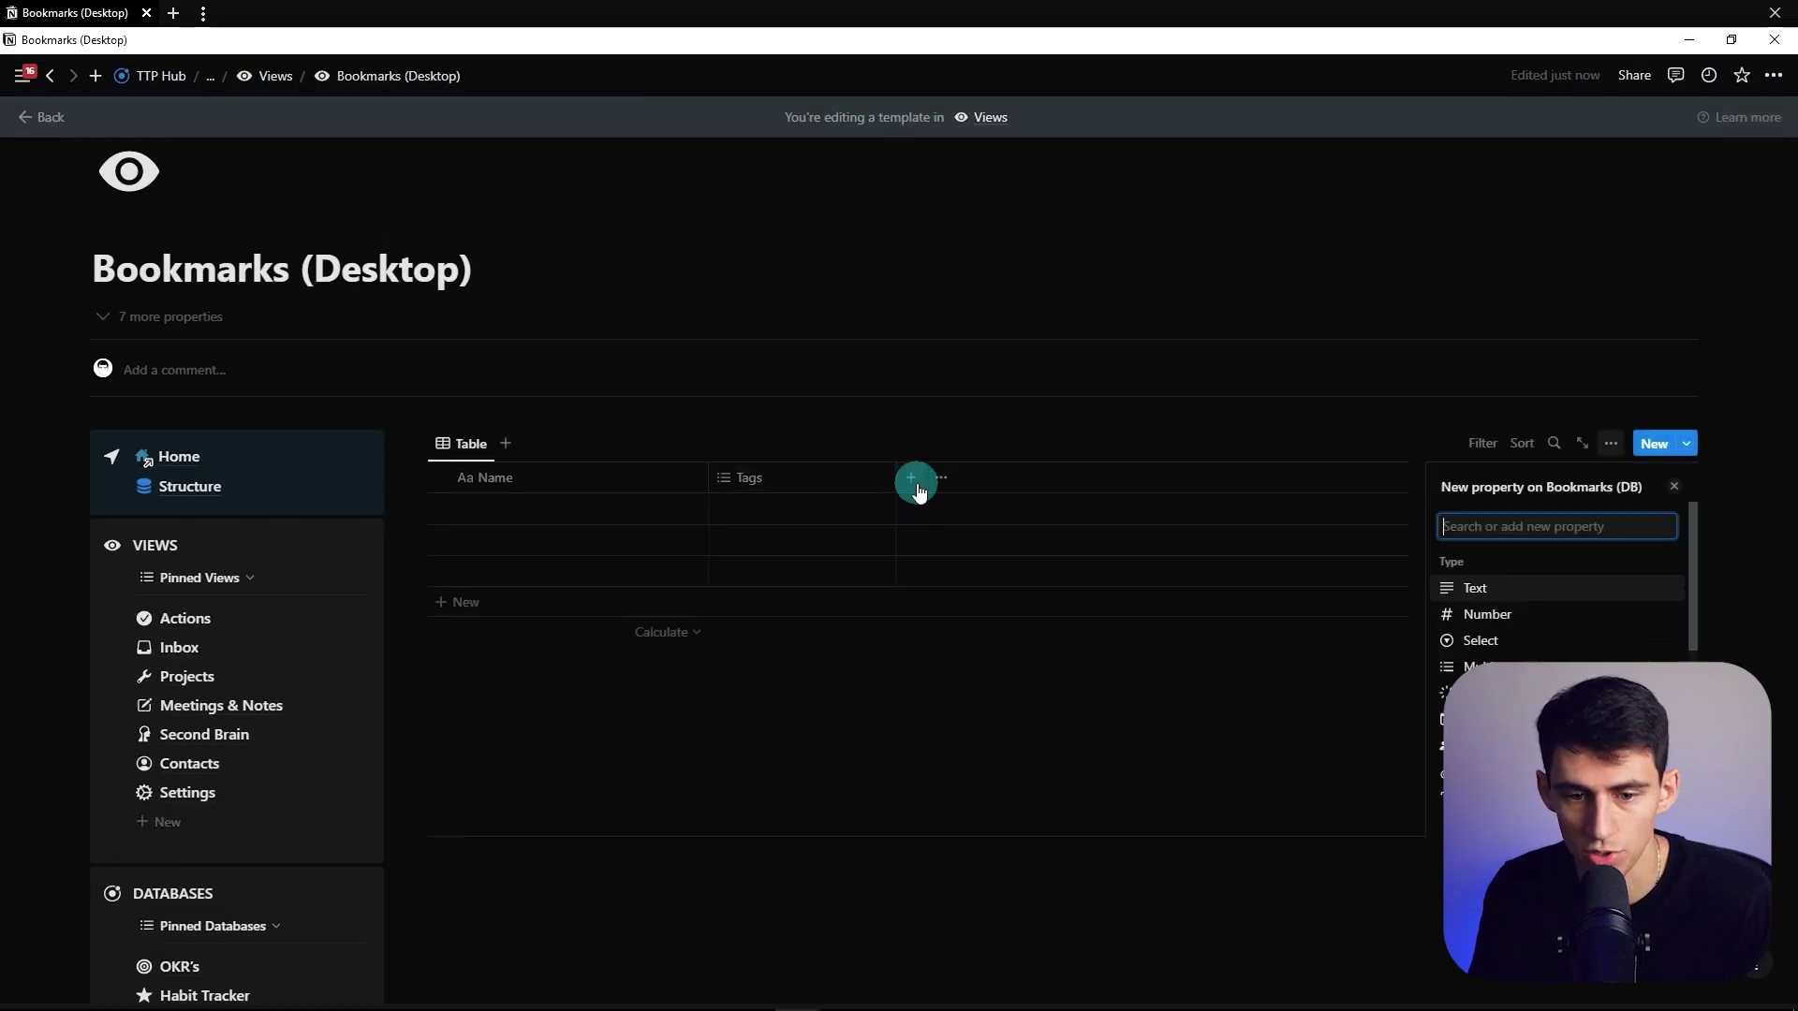
pyautogui.click(1486, 614)
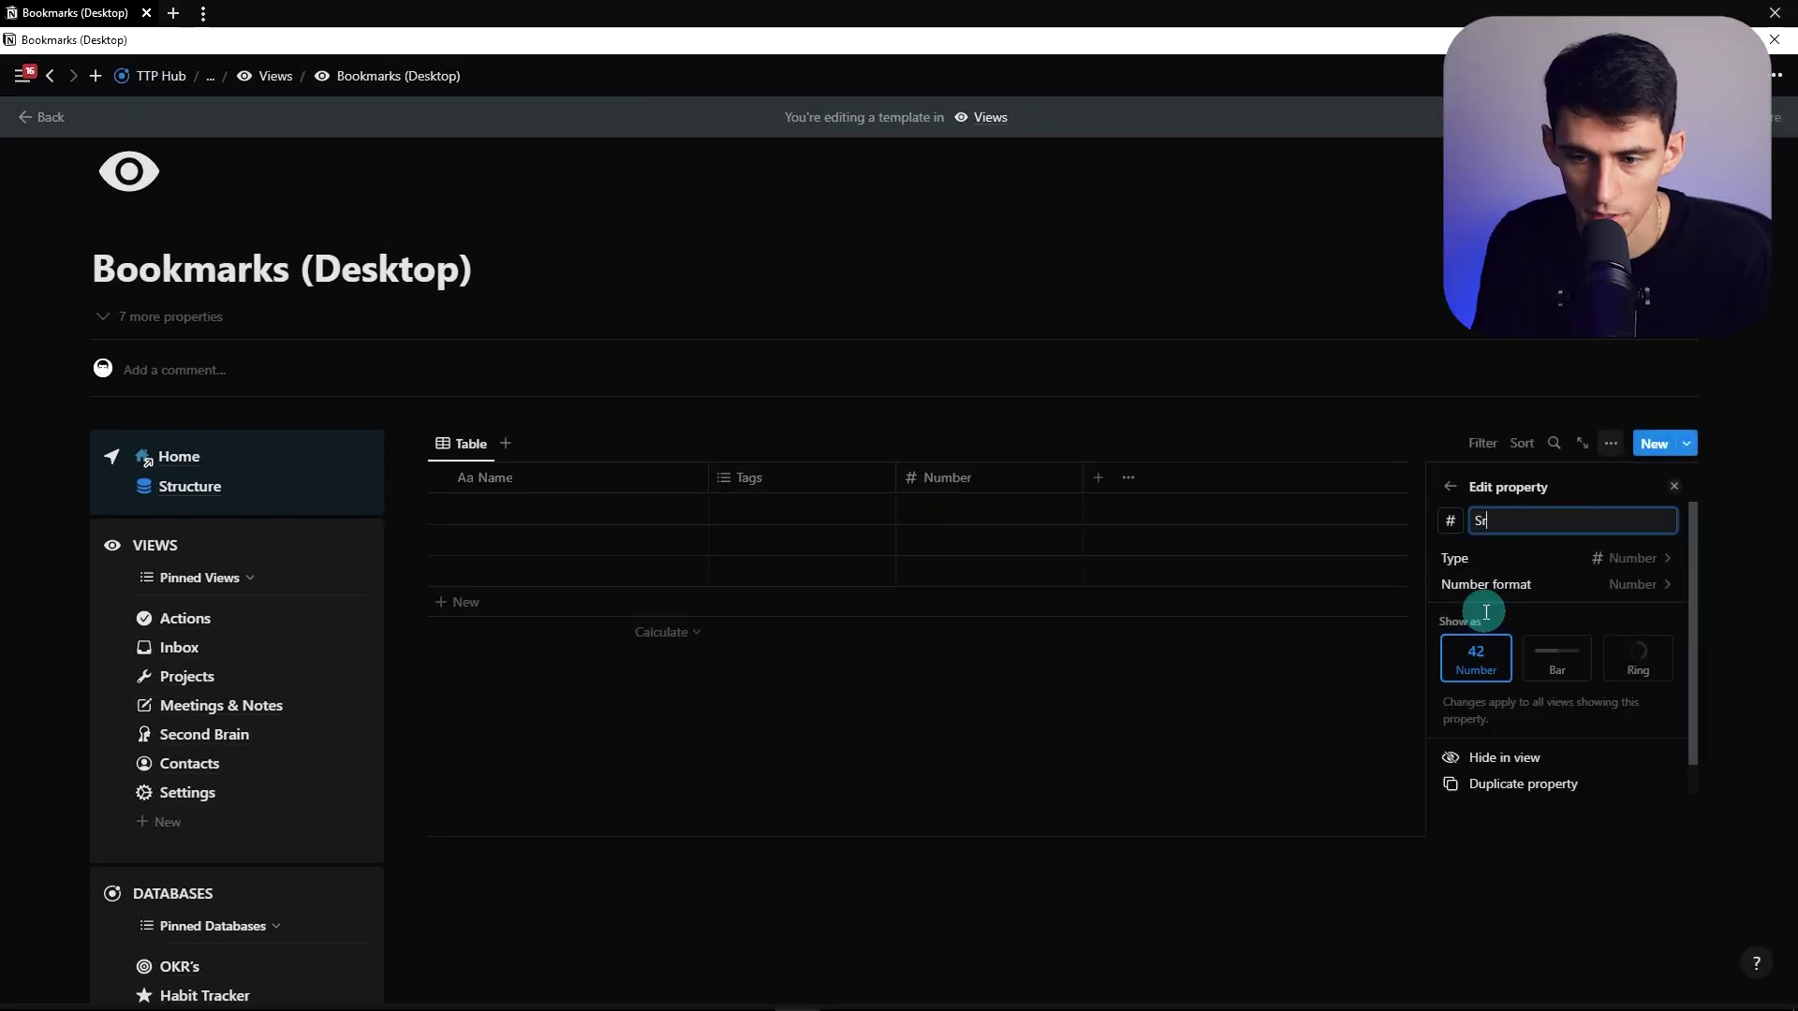
pyautogui.write('Sorting No.')
pyautogui.click(749, 478)
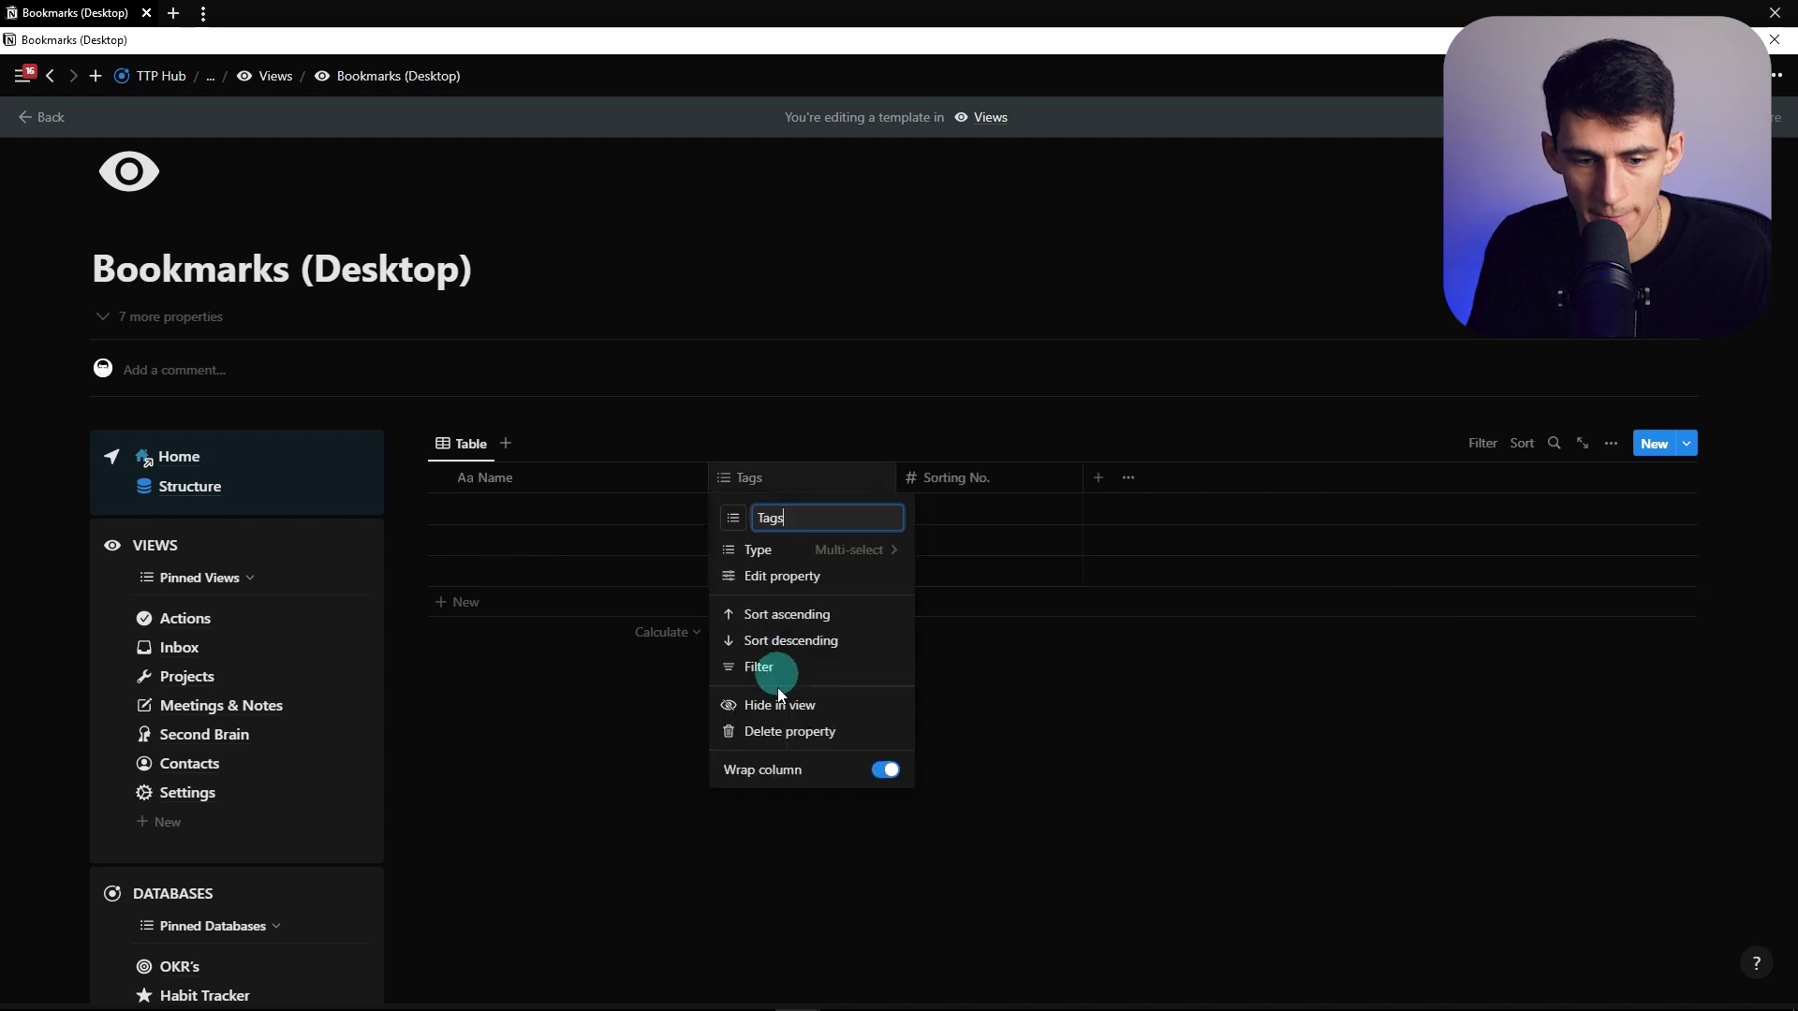
pyautogui.click(774, 735)
pyautogui.click(904, 534)
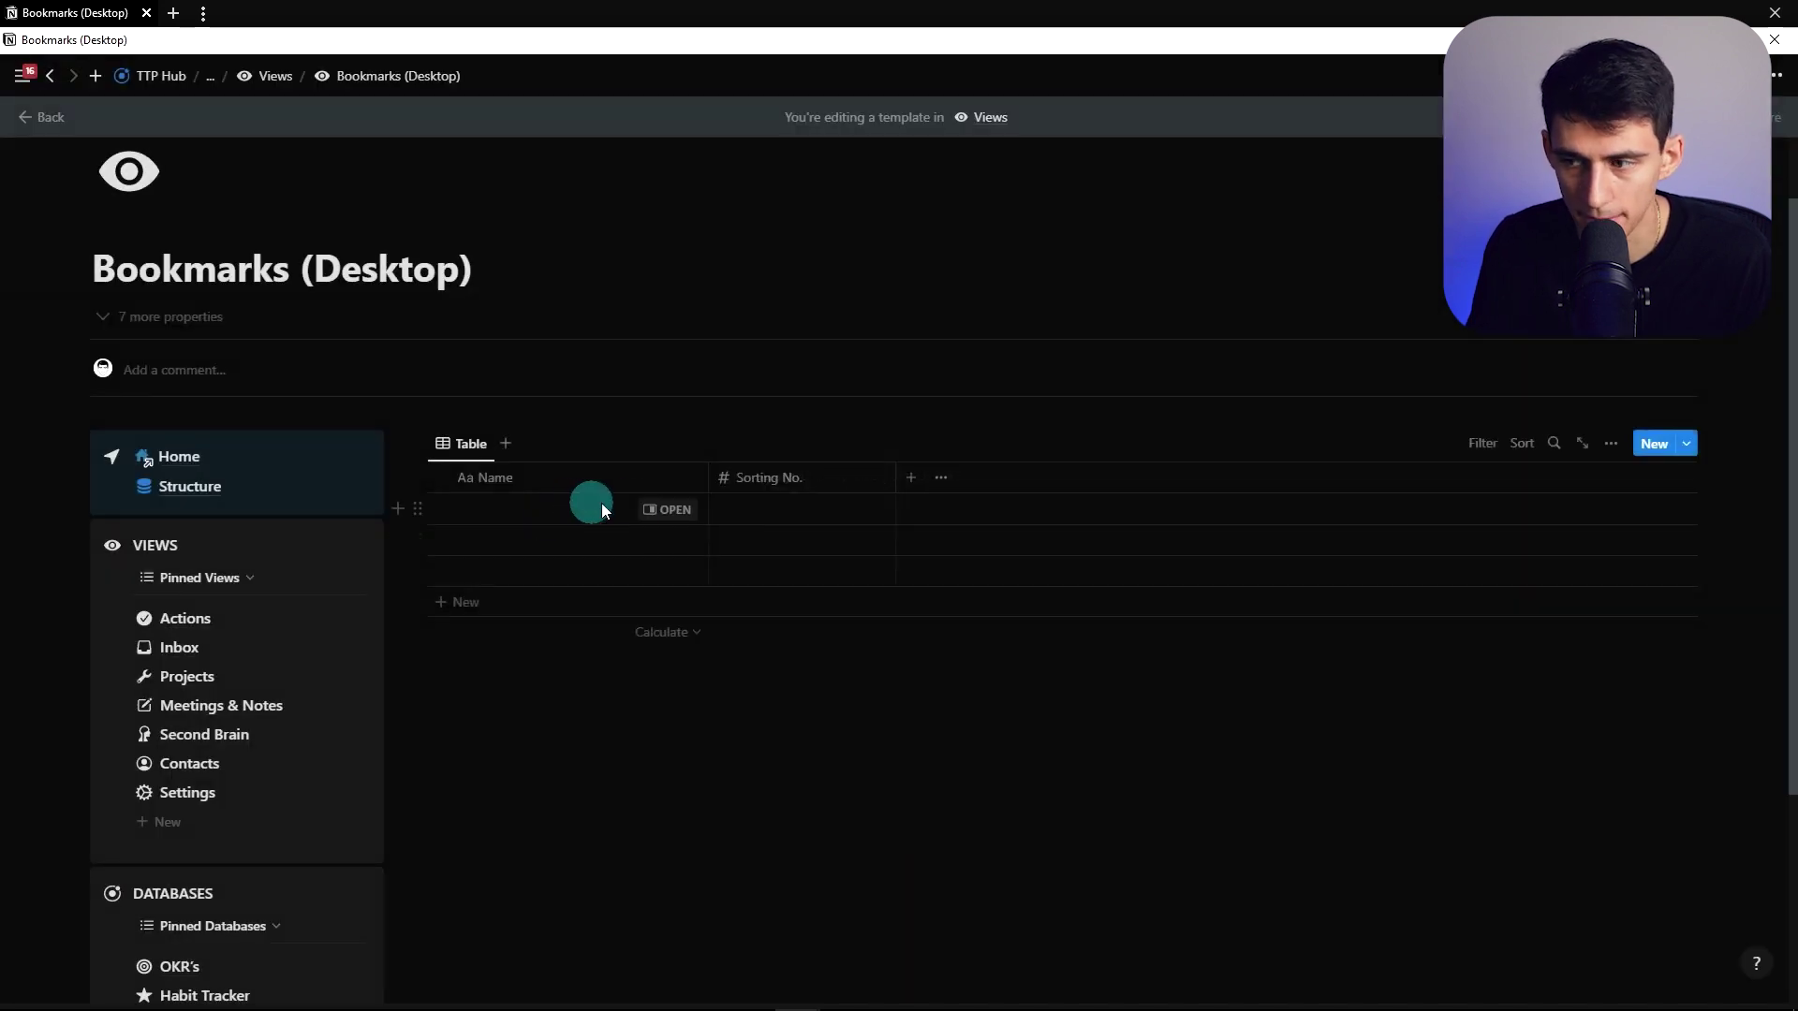
# Add a URL column, then add and remove a Created by column
pyautogui.click(913, 477)
pyautogui.write('url')
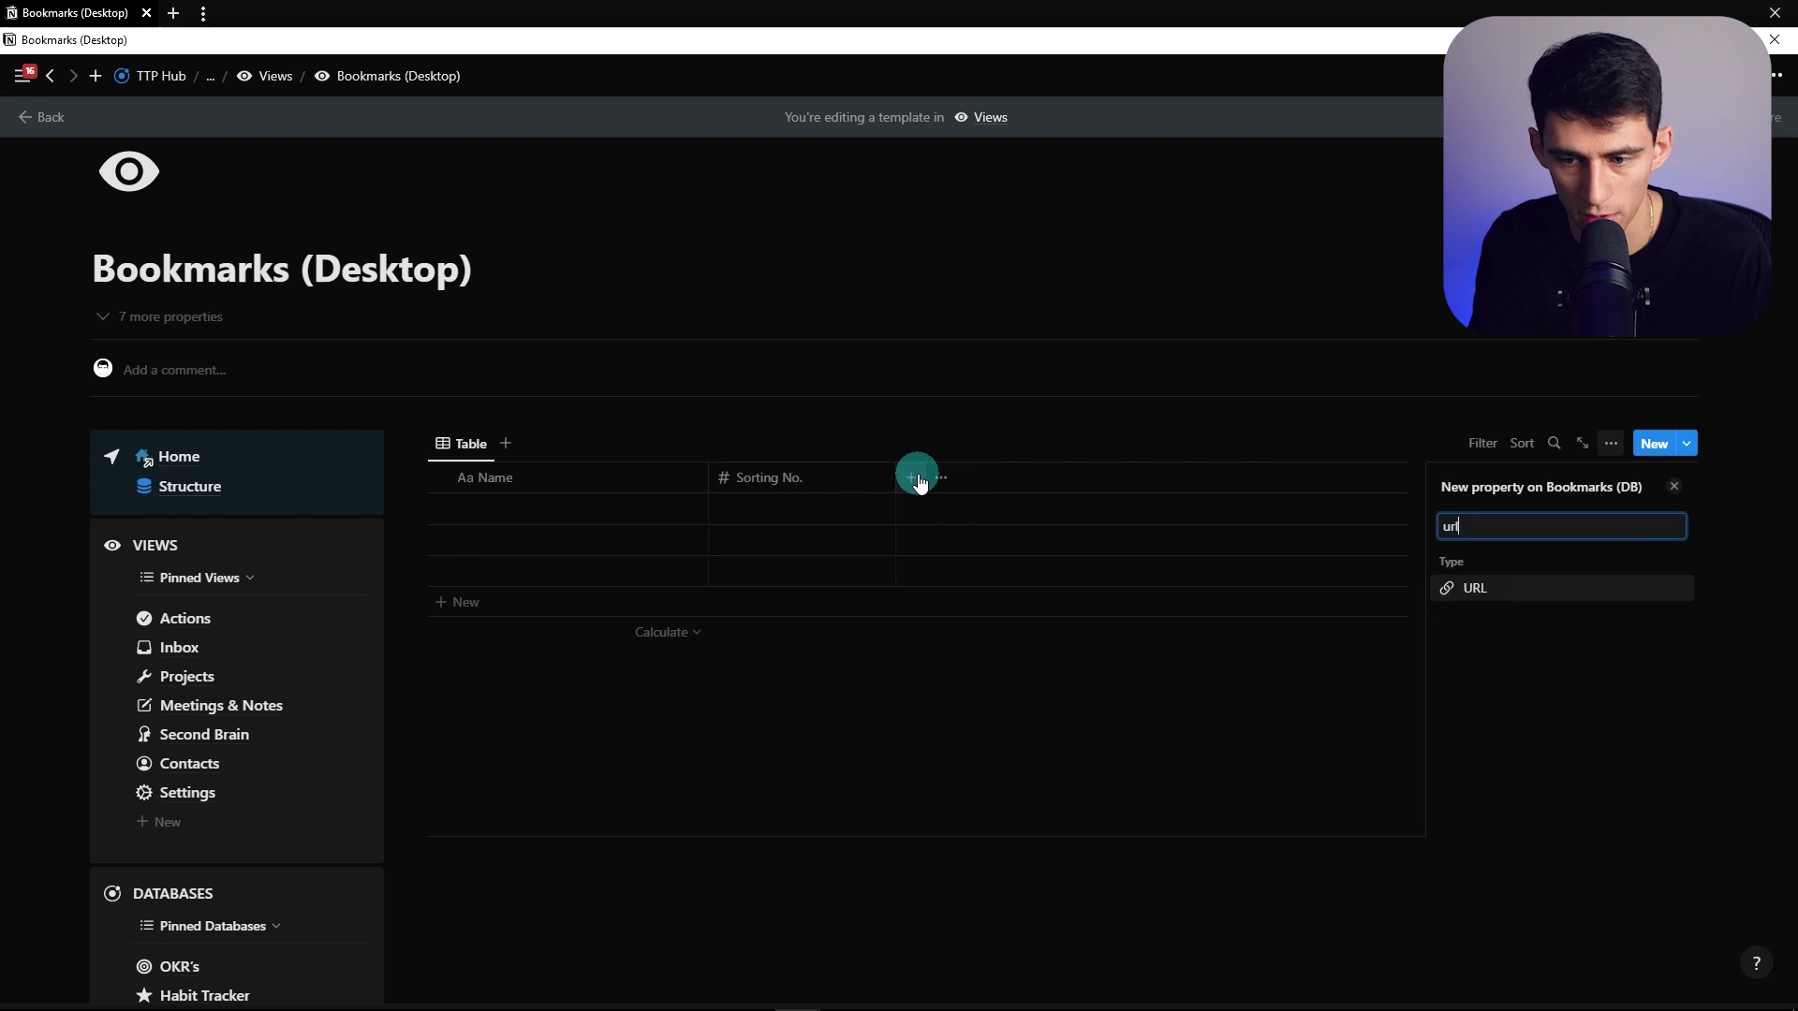
pyautogui.press('Return')
pyautogui.click(1098, 477)
pyautogui.write('crea')
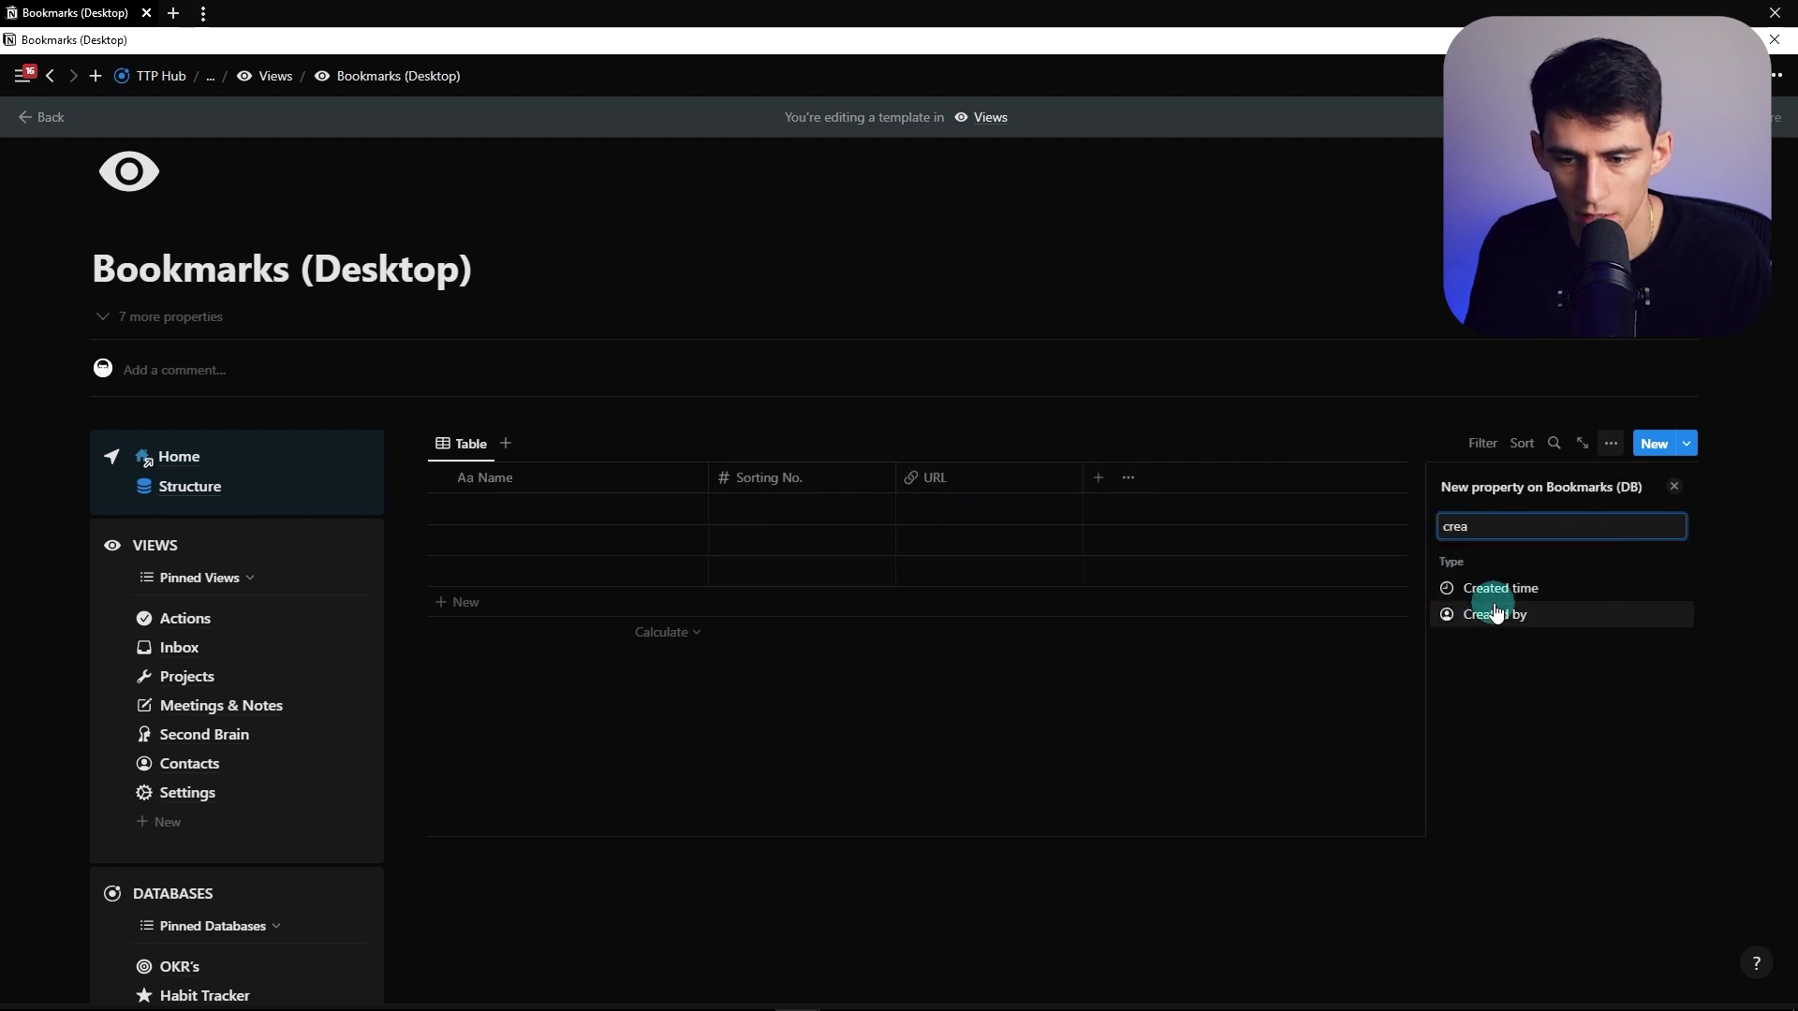
pyautogui.click(1498, 614)
pyautogui.click(1188, 475)
pyautogui.click(1134, 704)
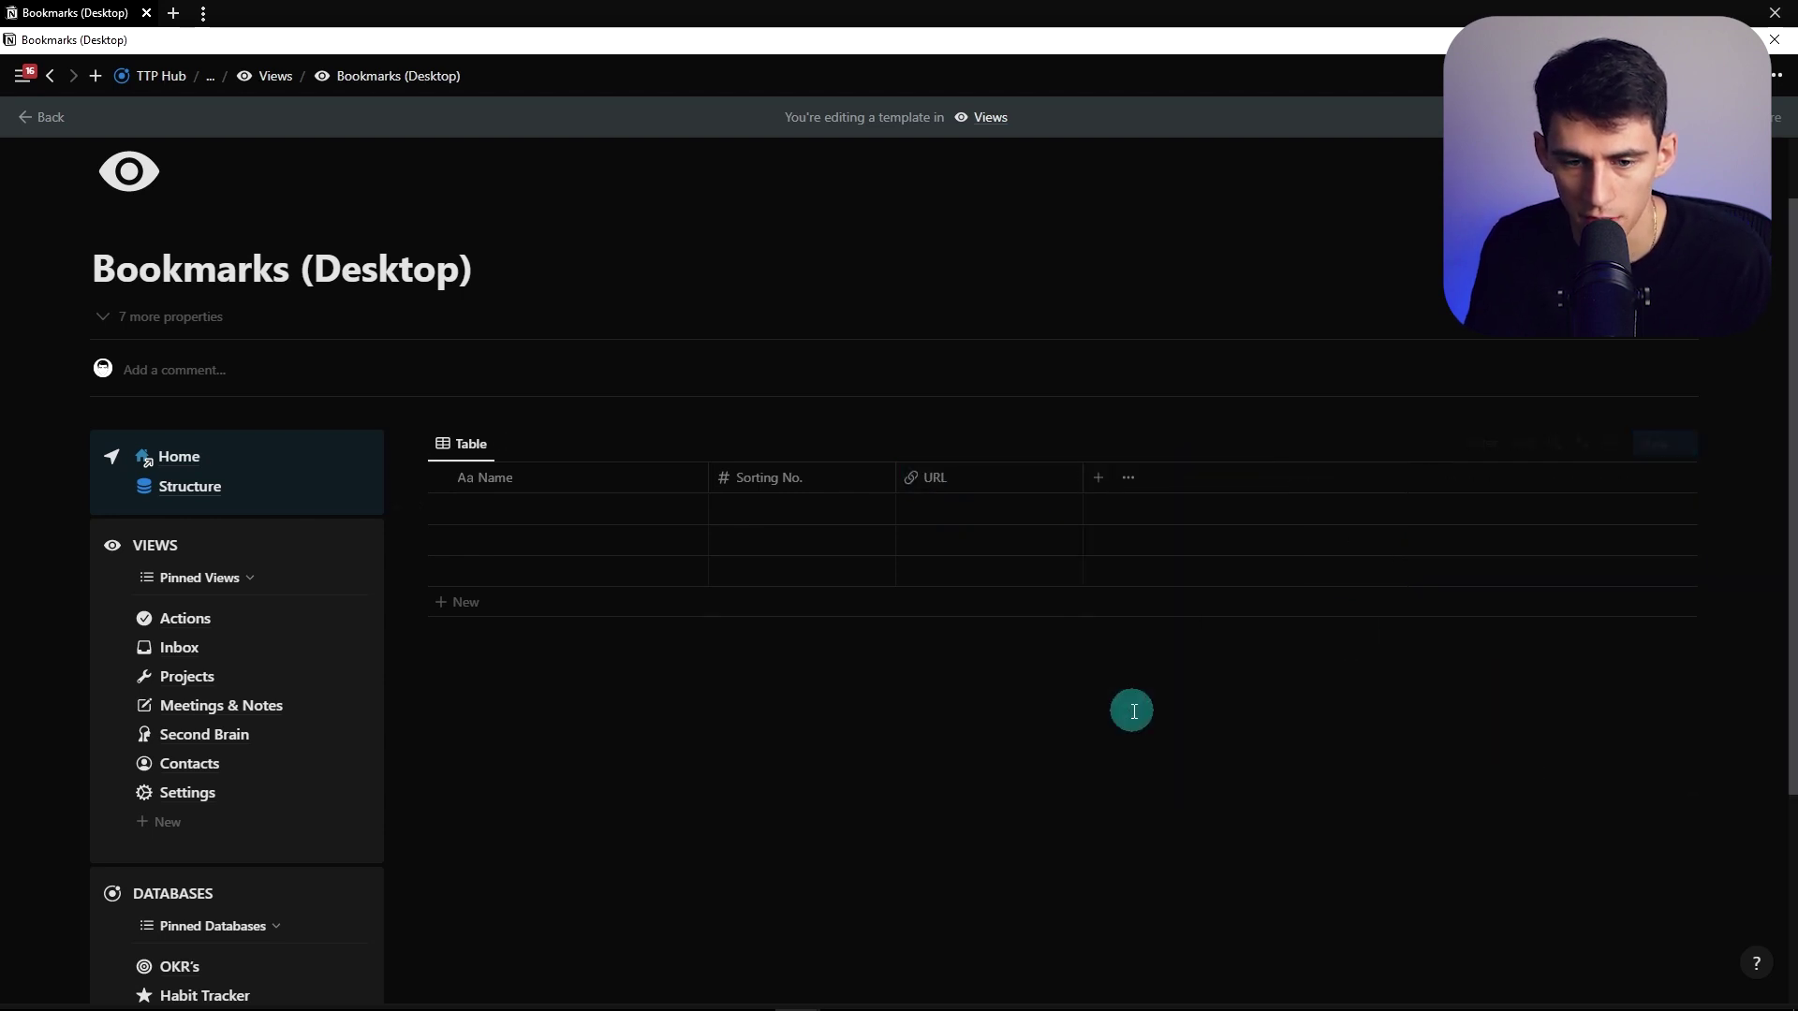
# Start a new relation column, then close the related-database picker without choosing one
pyautogui.click(1096, 584)
pyautogui.write('re')
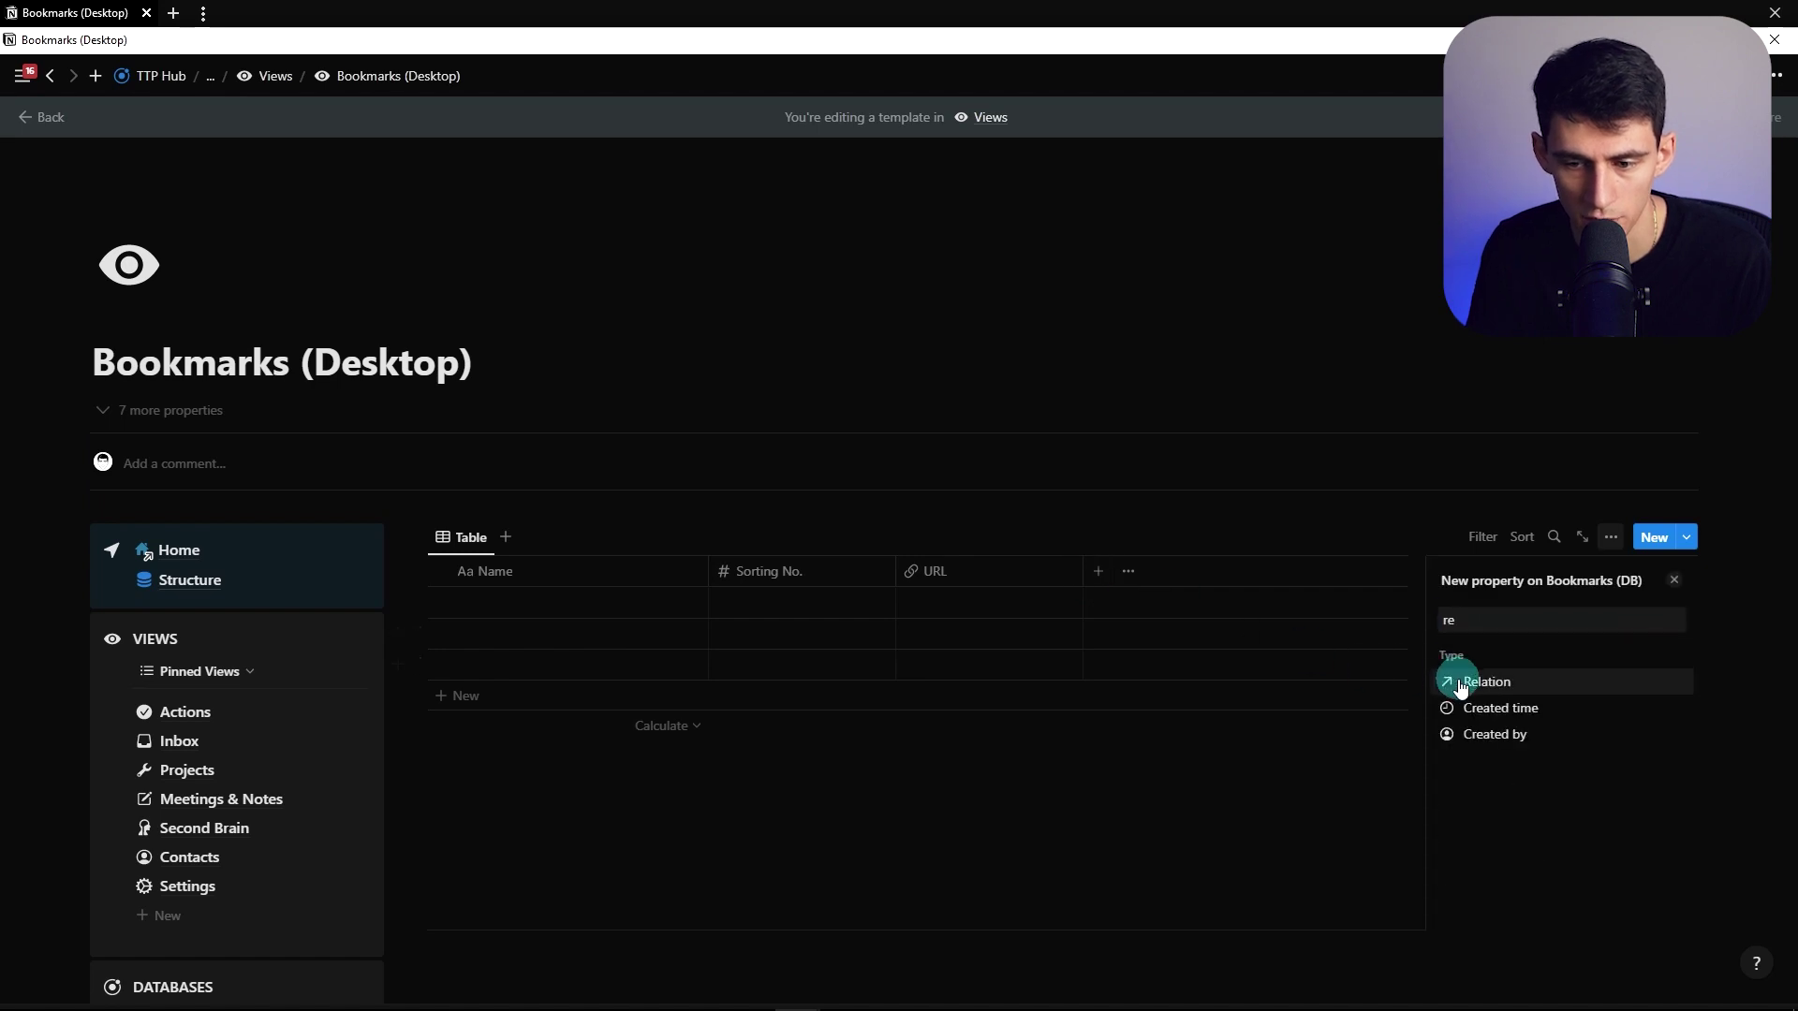
pyautogui.click(1461, 686)
pyautogui.click(1674, 622)
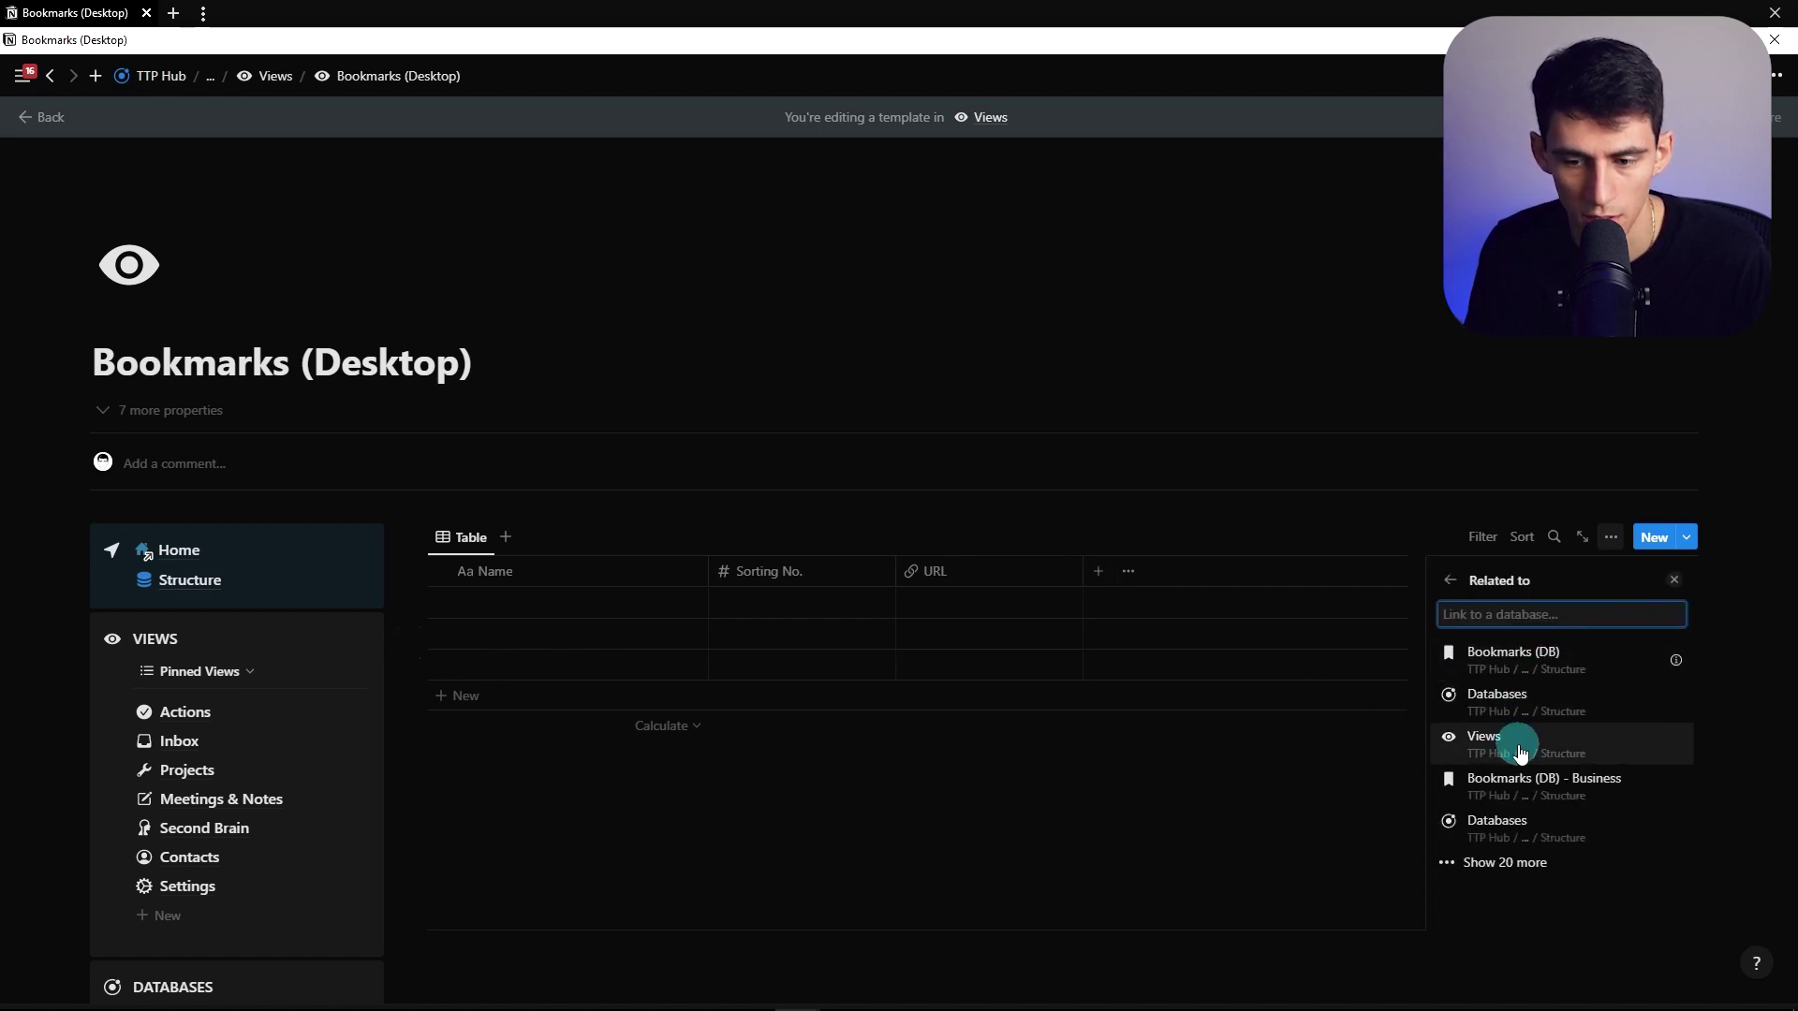
pyautogui.click(269, 362)
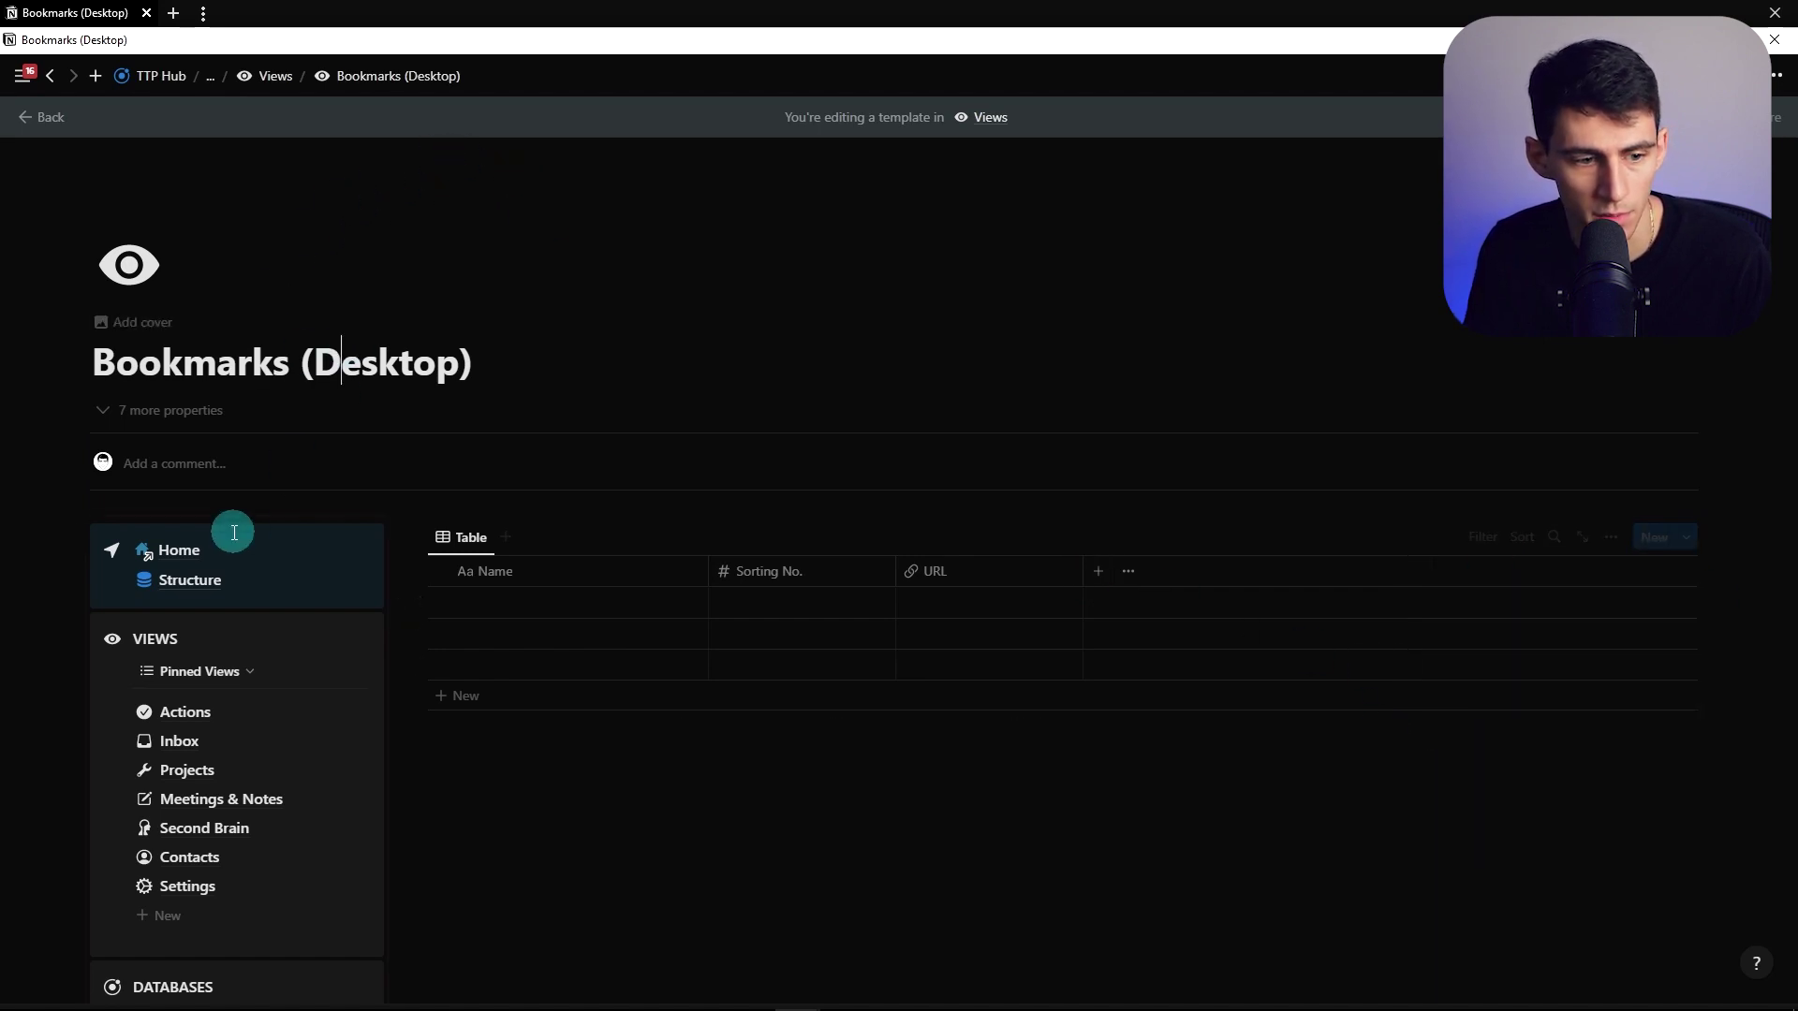
# In a new Structure tab, rename Views and Databases to Views (DB) - NAS and Databases (DB) - NAS
pyautogui.keyDown('ctrl'); pyautogui.click(208, 581); pyautogui.keyUp('ctrl')
pyautogui.click(392, 84)
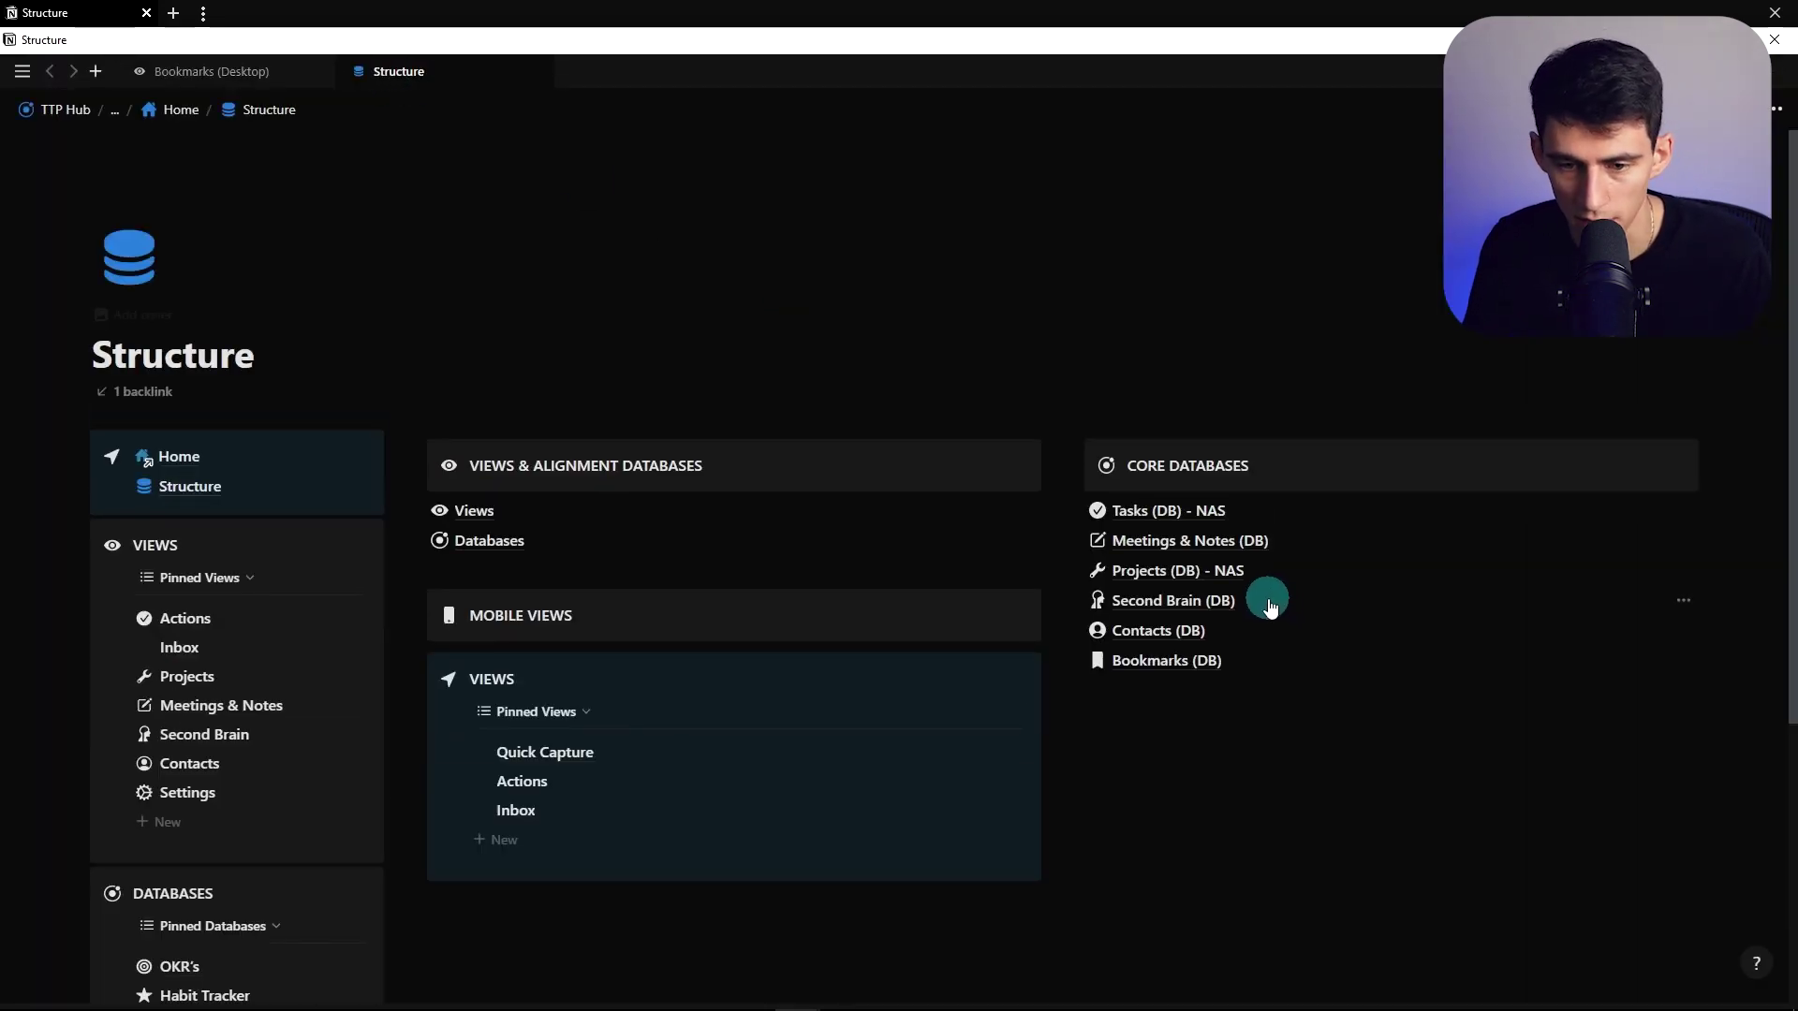
pyautogui.rightClick(490, 509)
pyautogui.click(548, 690)
pyautogui.write('- (DB)')
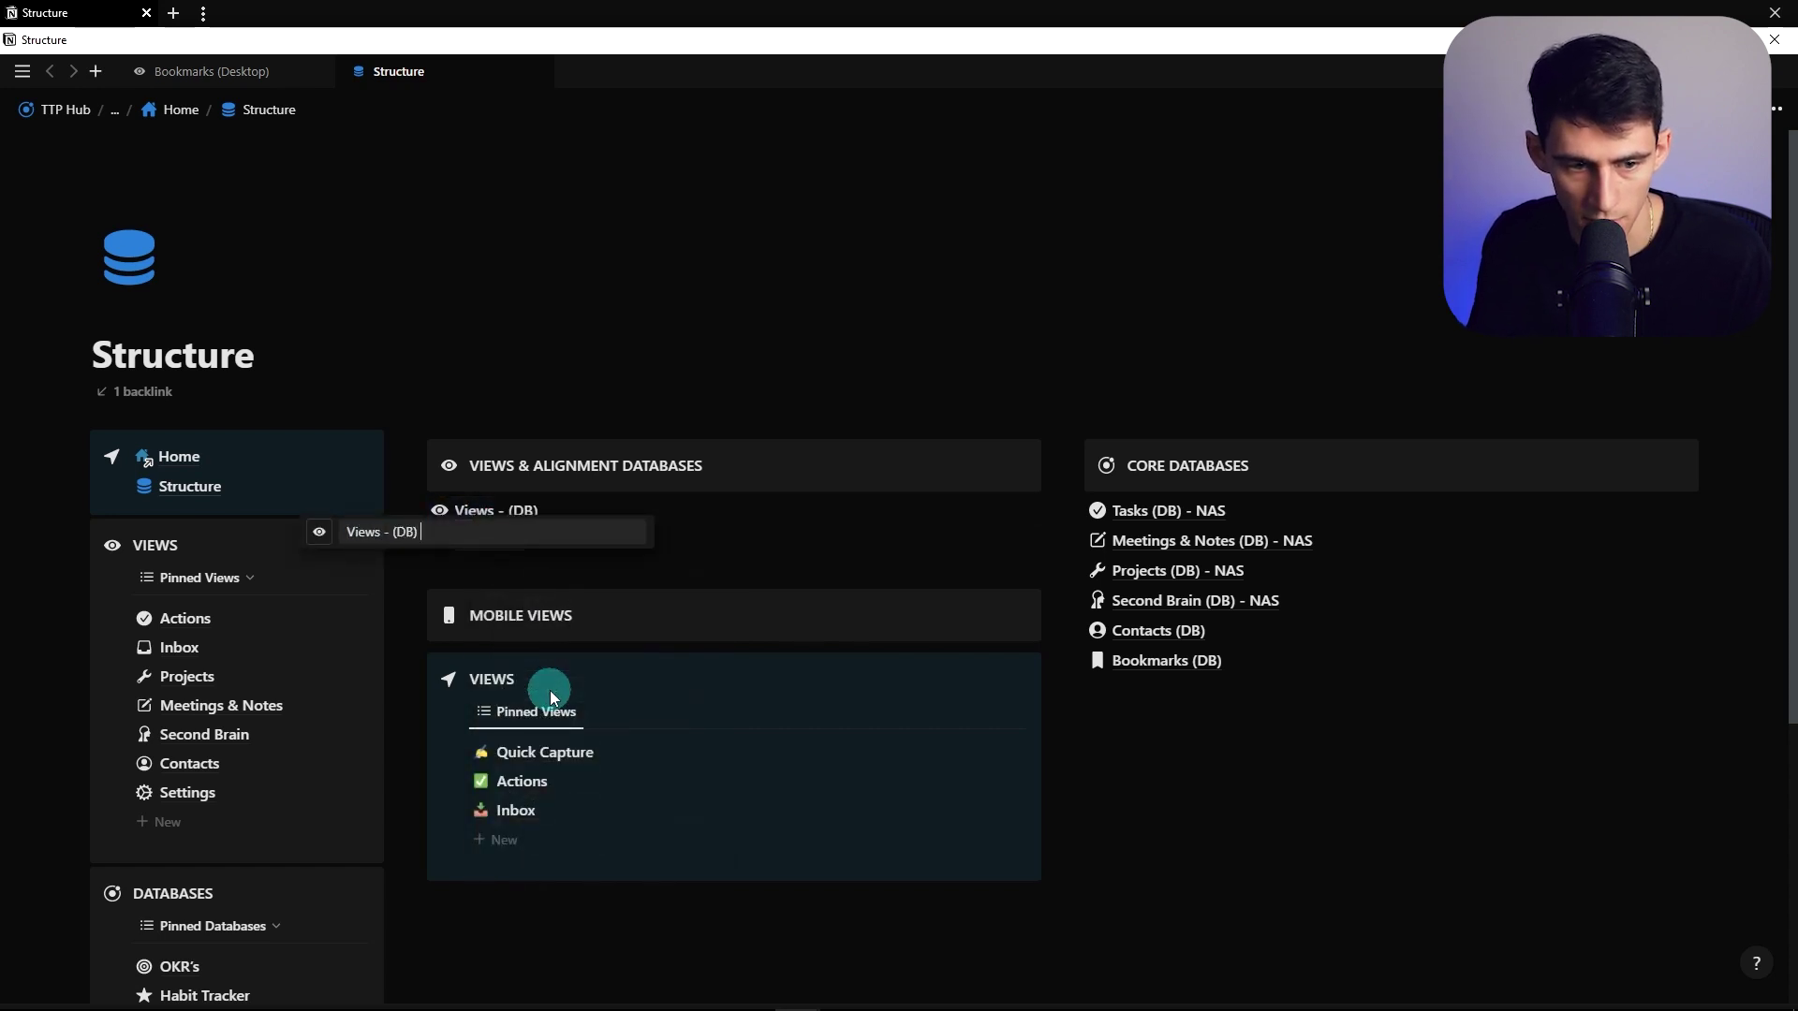
pyautogui.write(' NAS')
pyautogui.press('Return')
pyautogui.rightClick(506, 540)
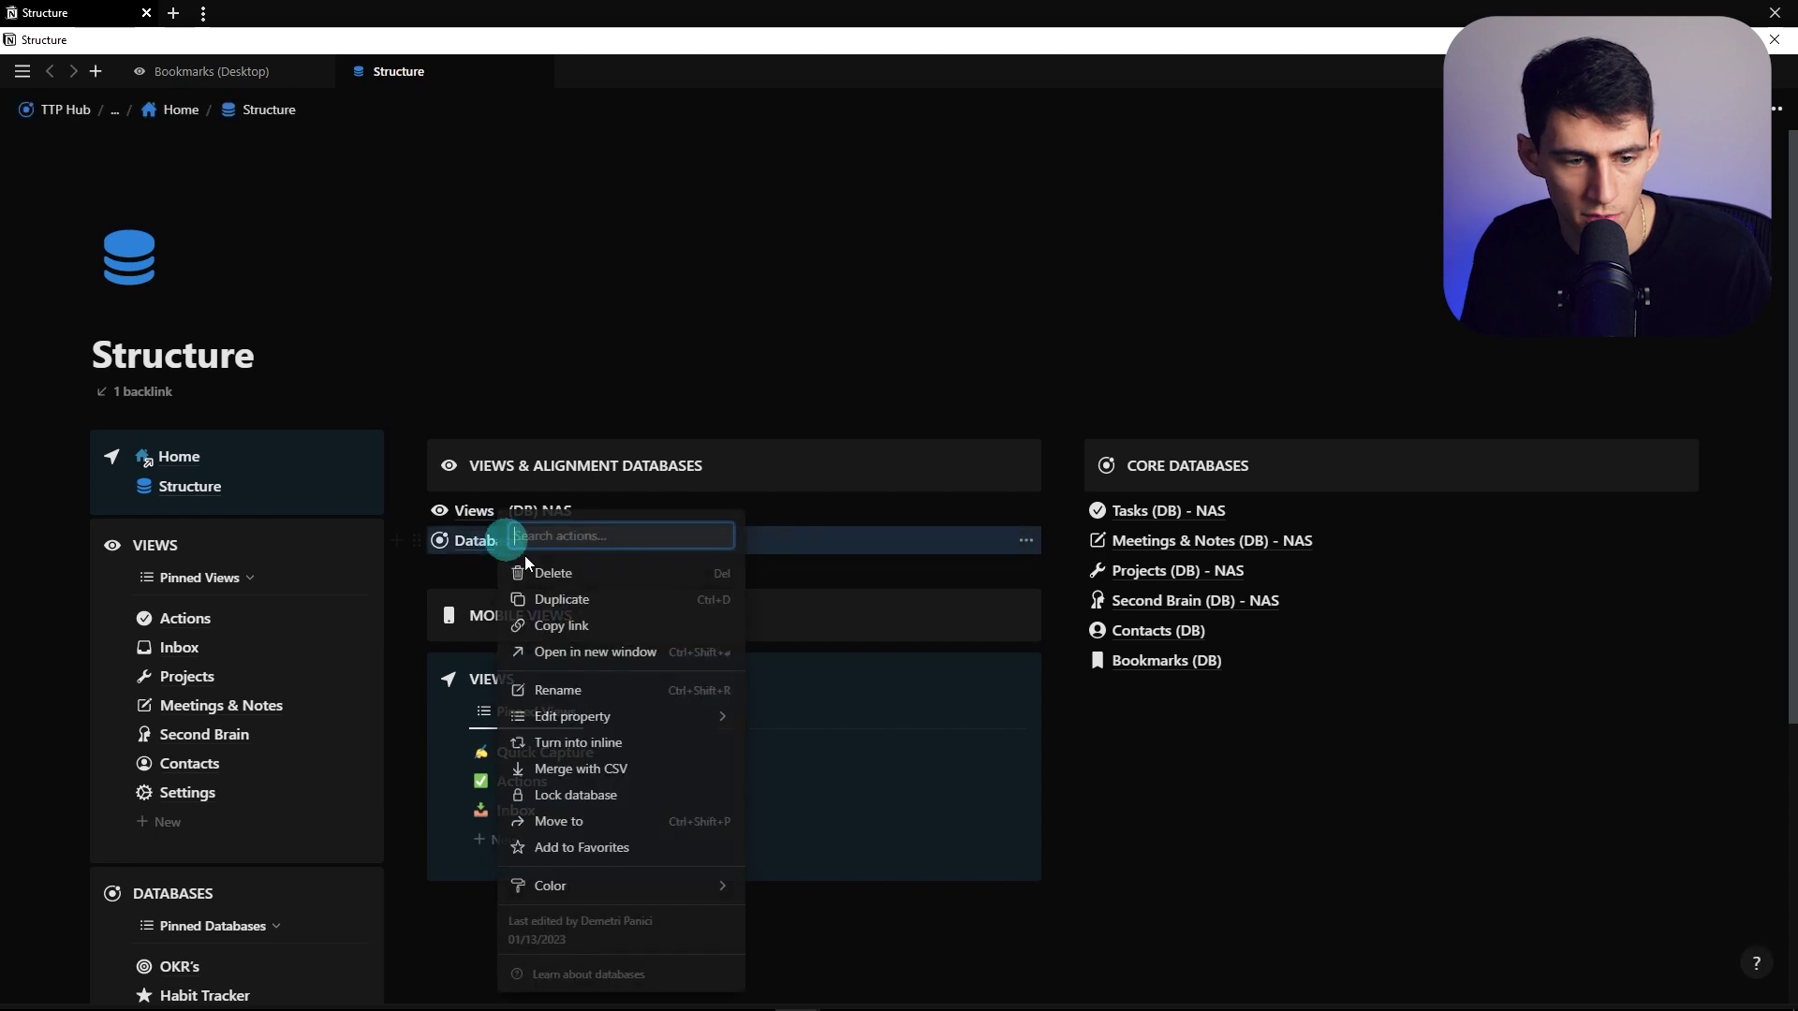
pyautogui.click(580, 693)
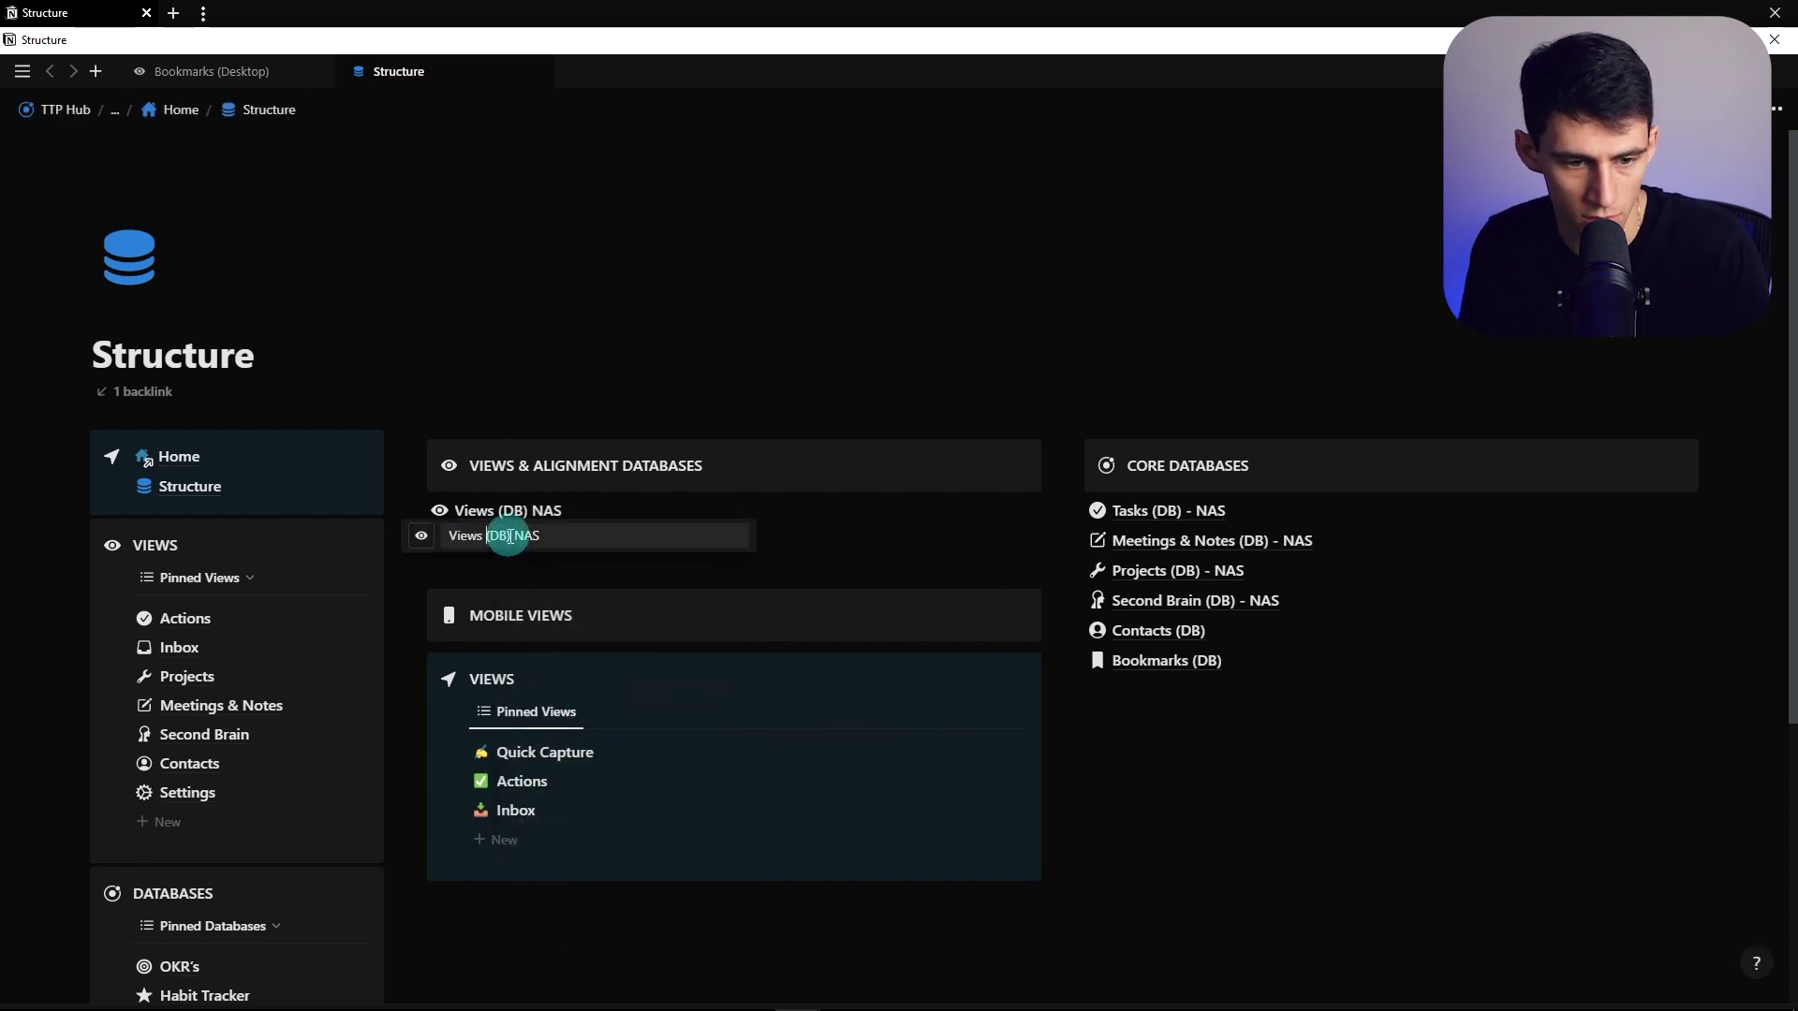
pyautogui.click(659, 510)
# Add a Views relation to Views (DB) - NAS, shown back there as Bookmarks
pyautogui.click(171, 79)
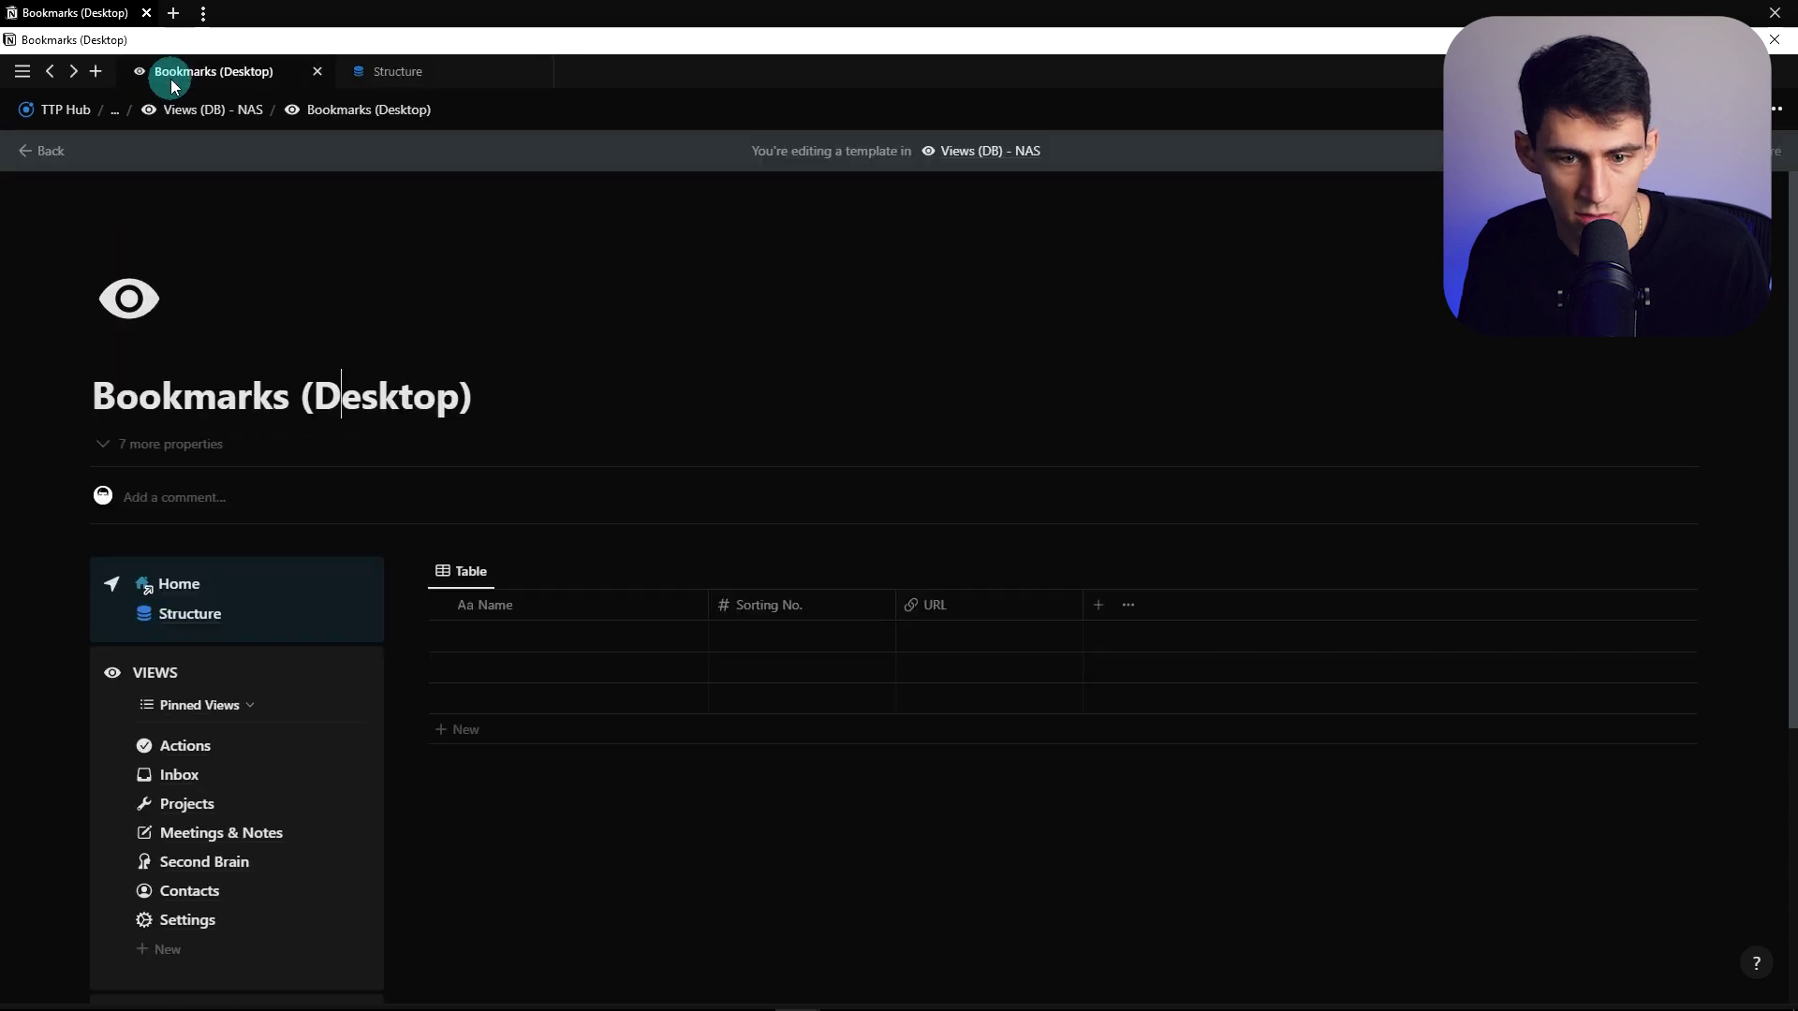
pyautogui.click(1103, 602)
pyautogui.click(1485, 824)
pyautogui.click(1650, 726)
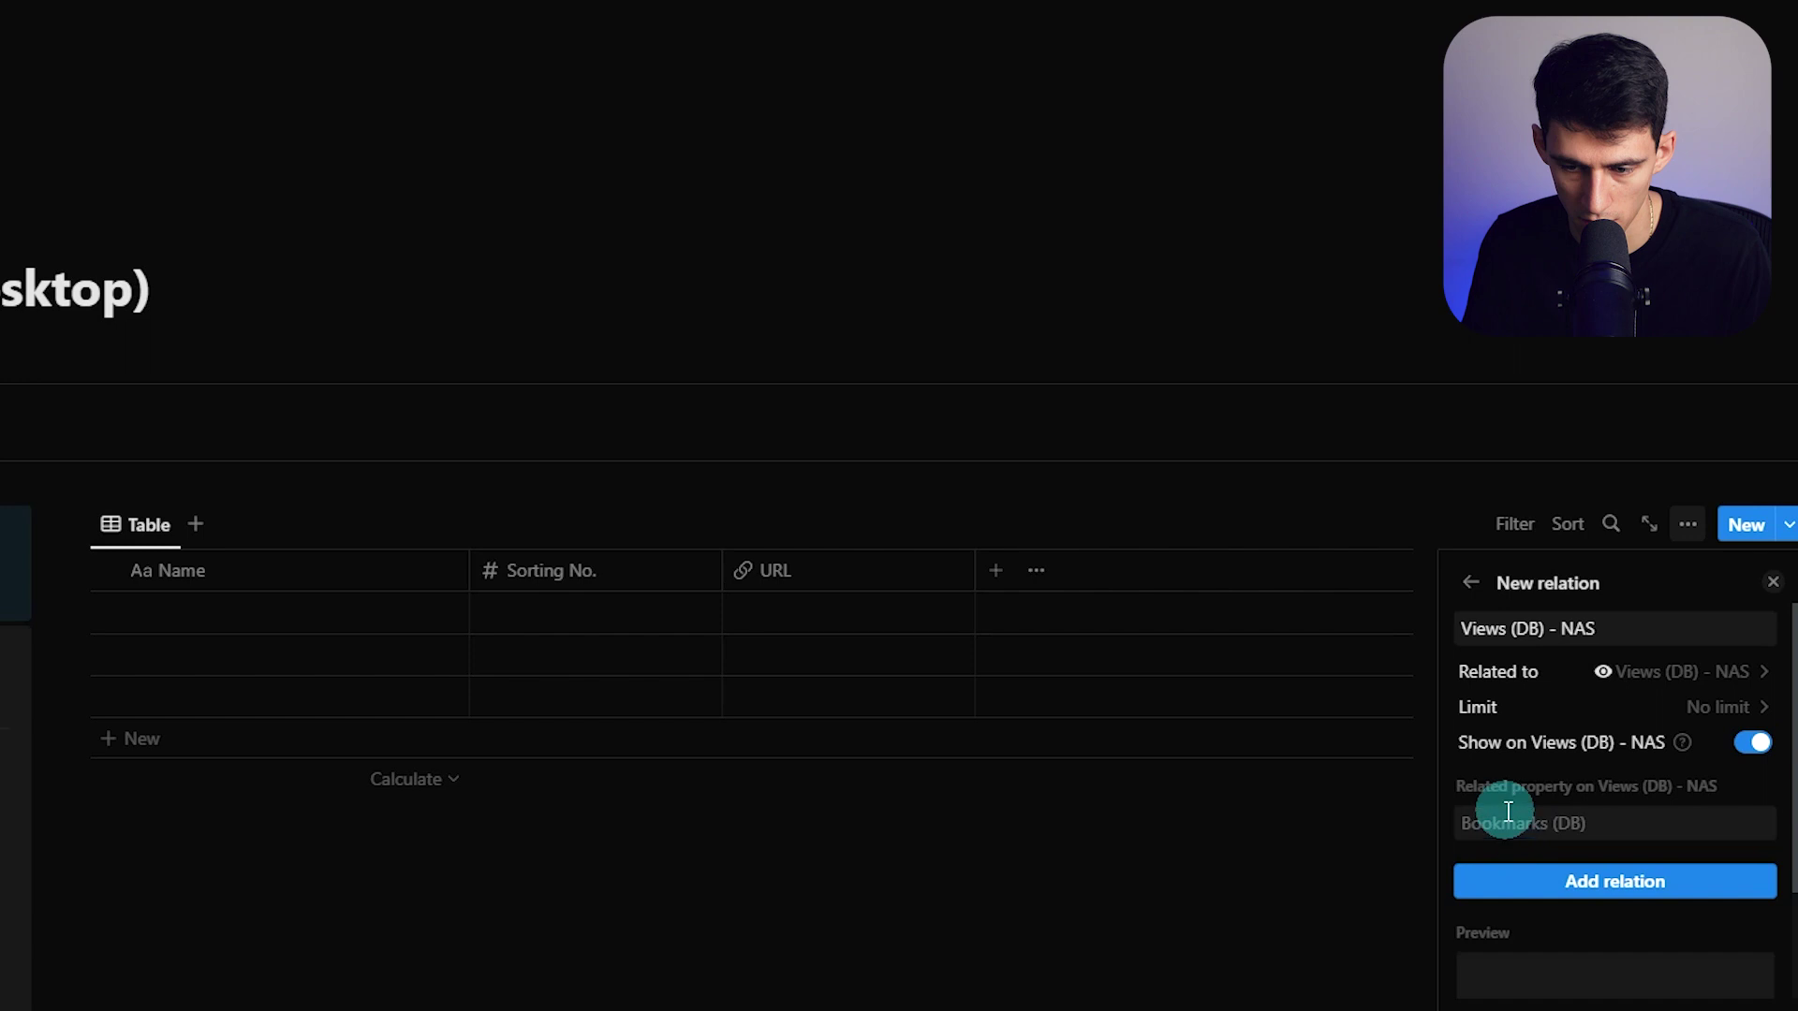
pyautogui.click(1507, 823)
pyautogui.write('Bookmarks')
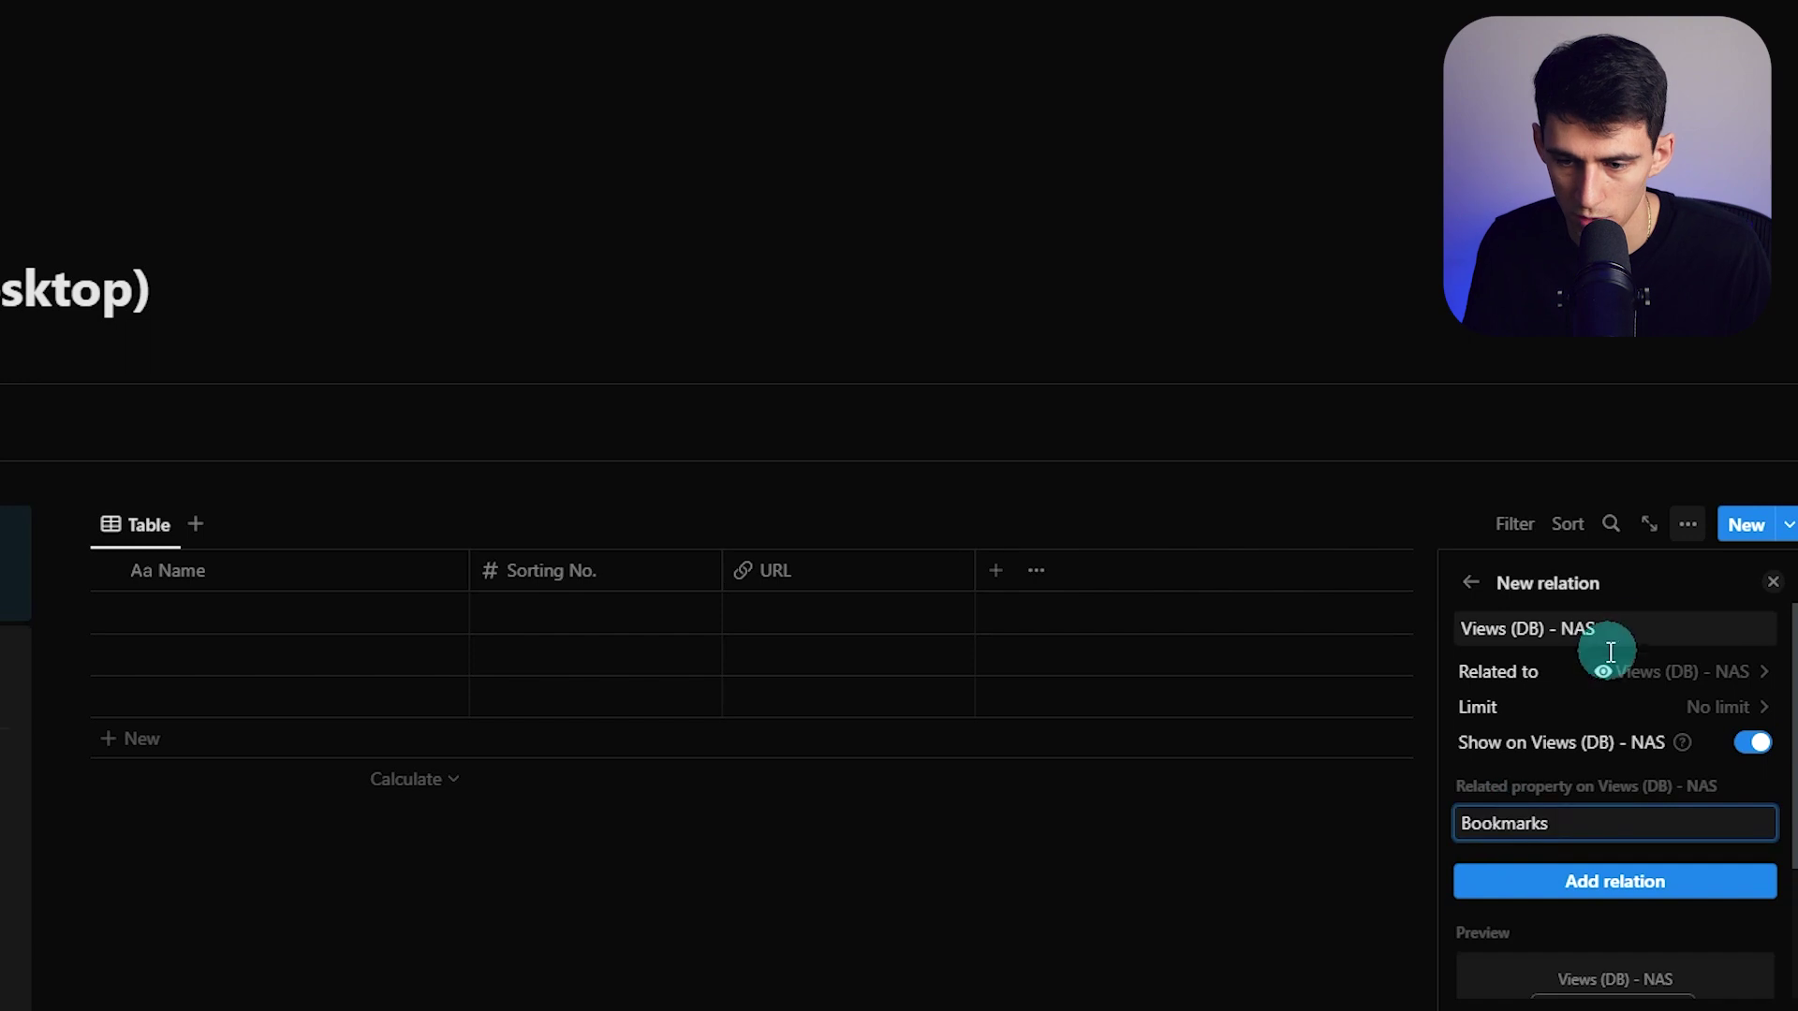
pyautogui.click(1532, 628)
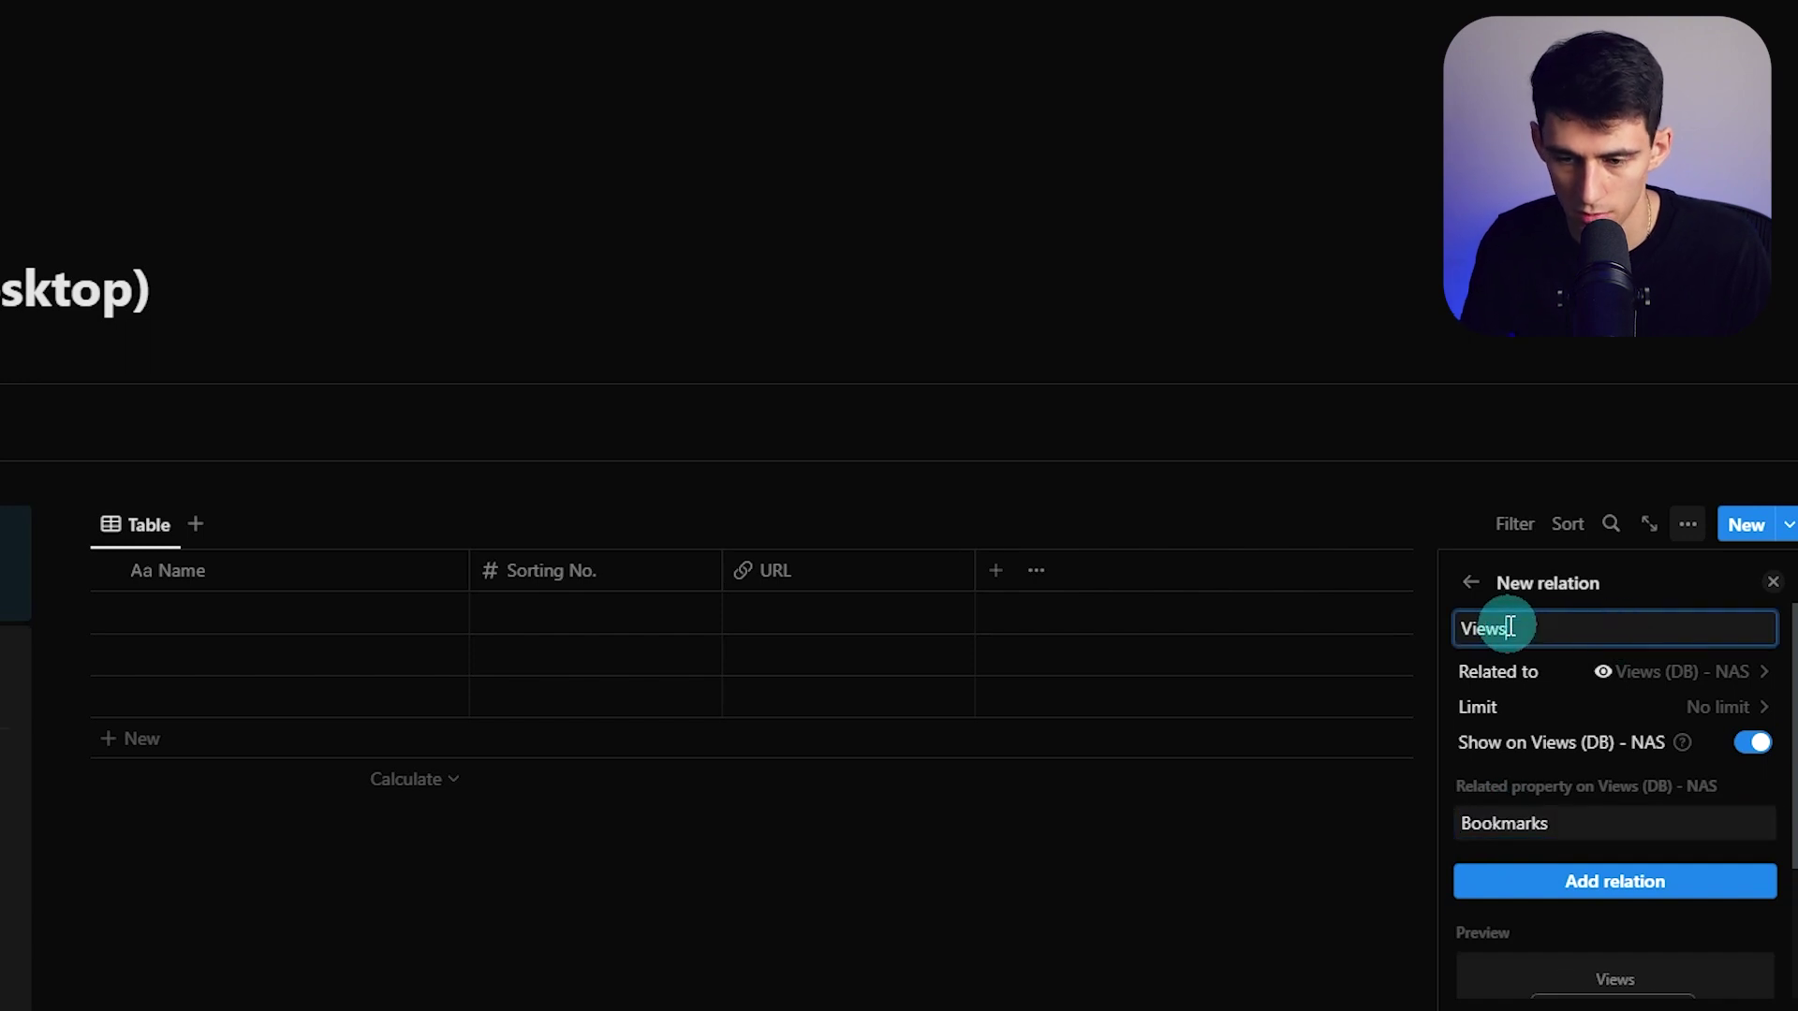
pyautogui.press('Escape')
# Unhide the Views property in the table view's properties list
pyautogui.click(1687, 526)
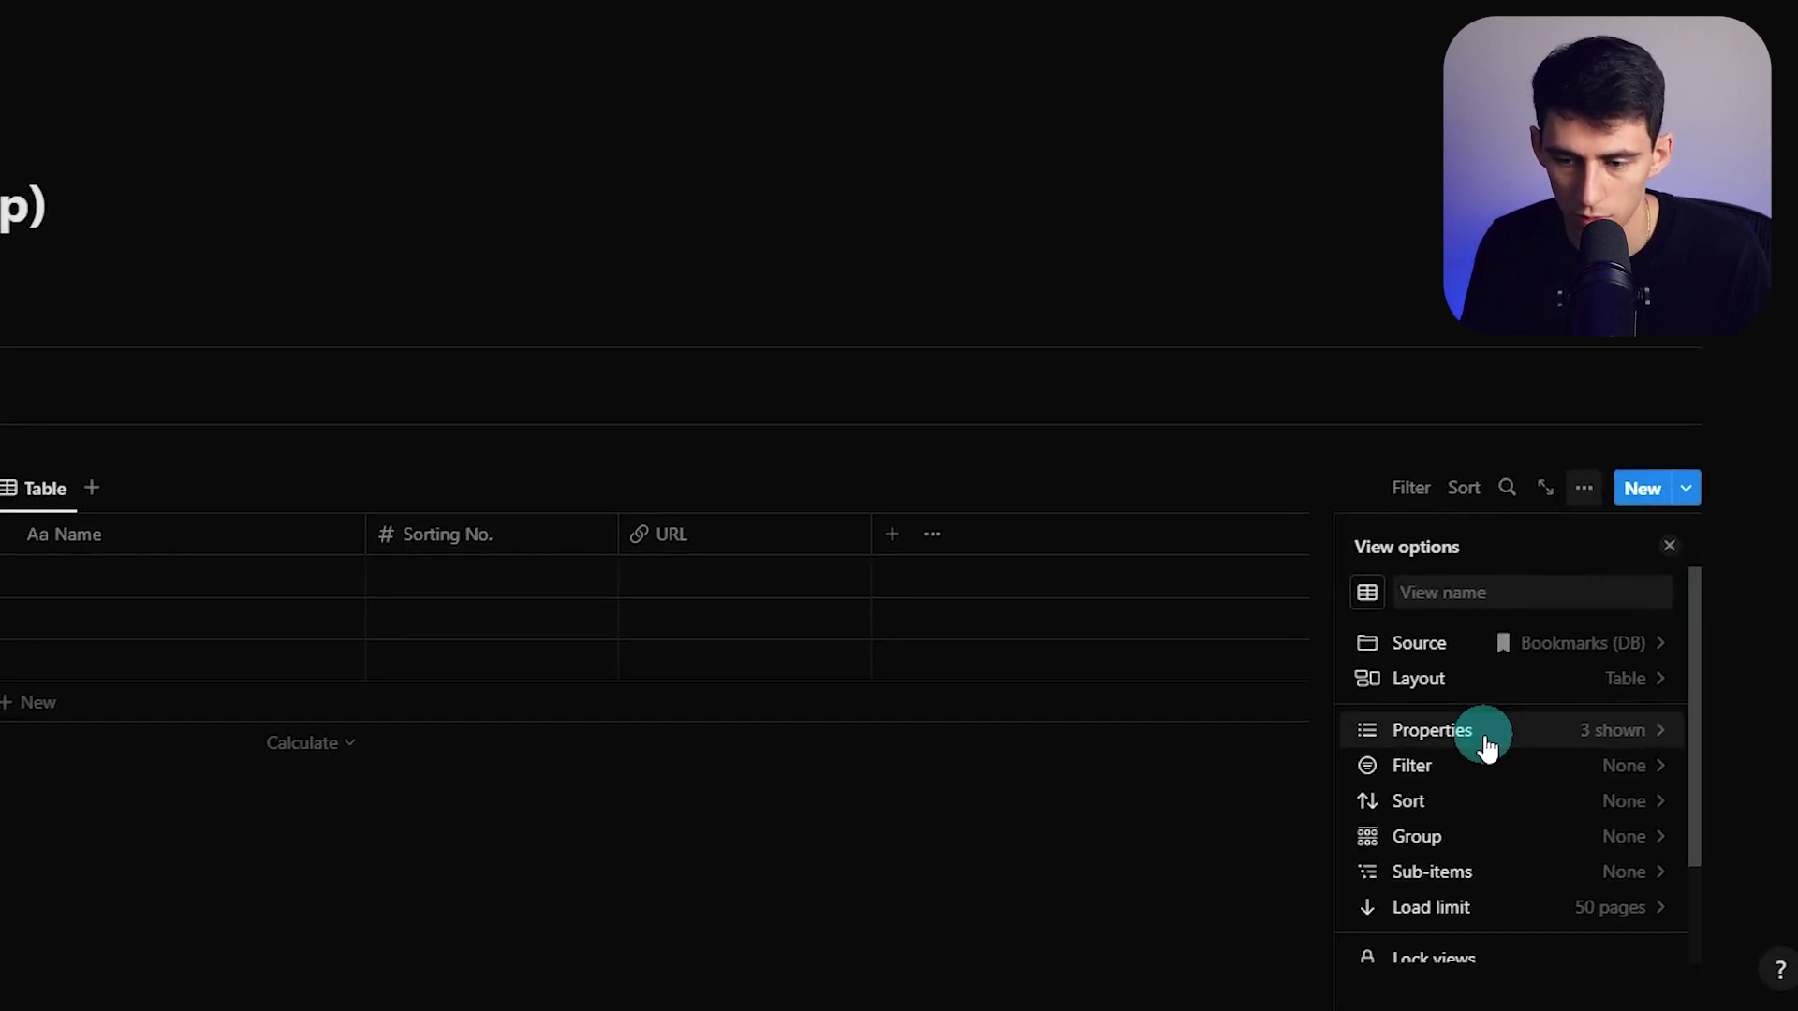
pyautogui.click(1590, 770)
pyautogui.scroll(-2, 1592, 768)
pyautogui.click(1629, 798)
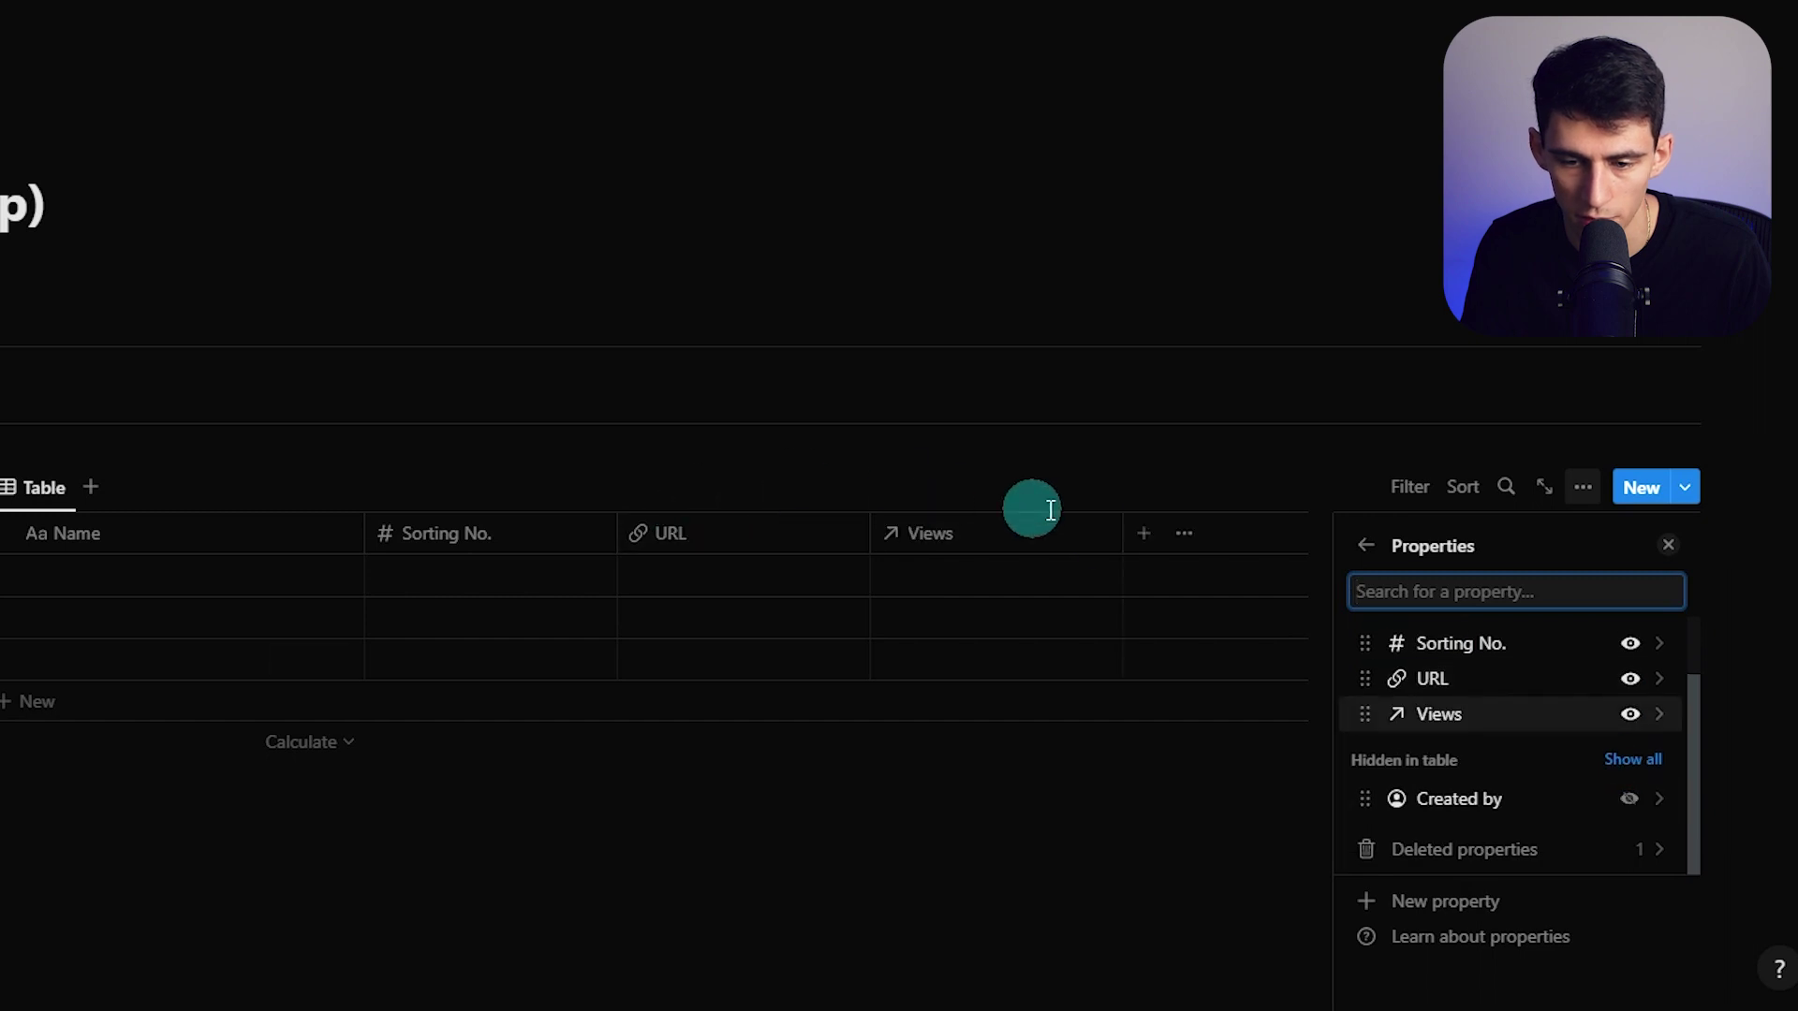
pyautogui.click(1135, 541)
# Add a Databases relation to Databases (DB) - NAS, shown back there as Bookmarks
pyautogui.click(1146, 534)
pyautogui.write('re')
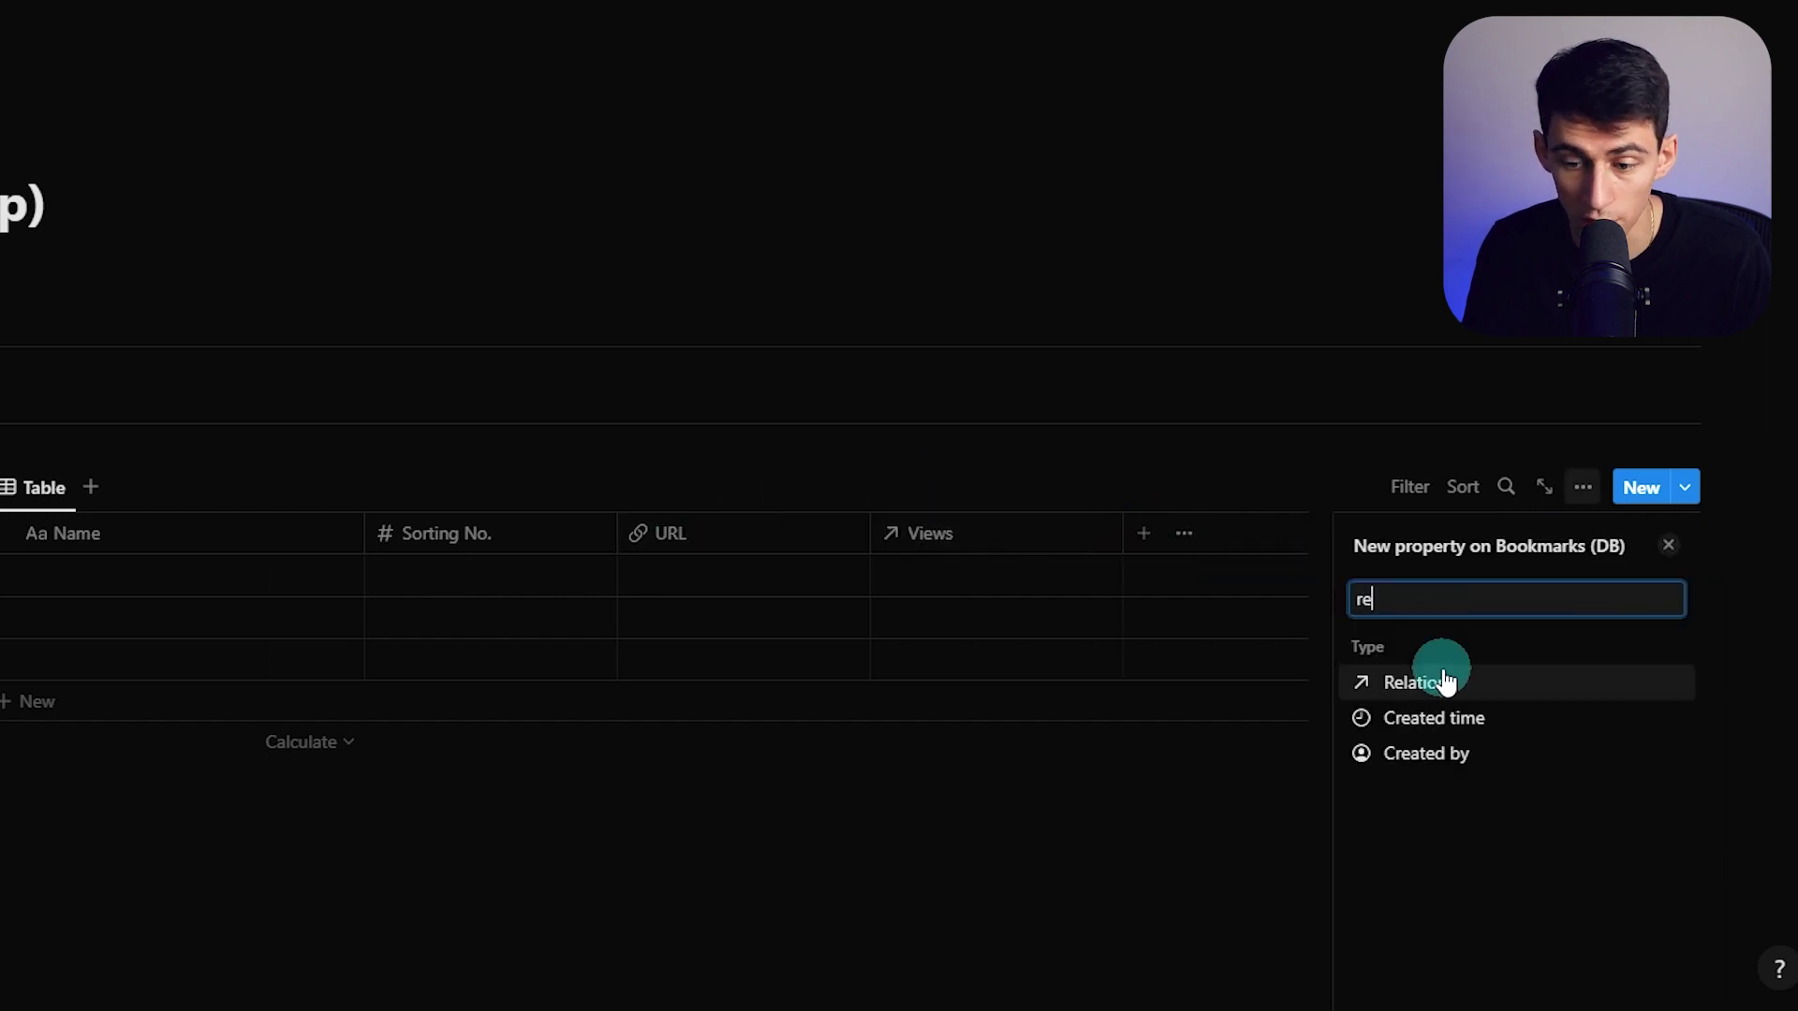
pyautogui.click(1435, 674)
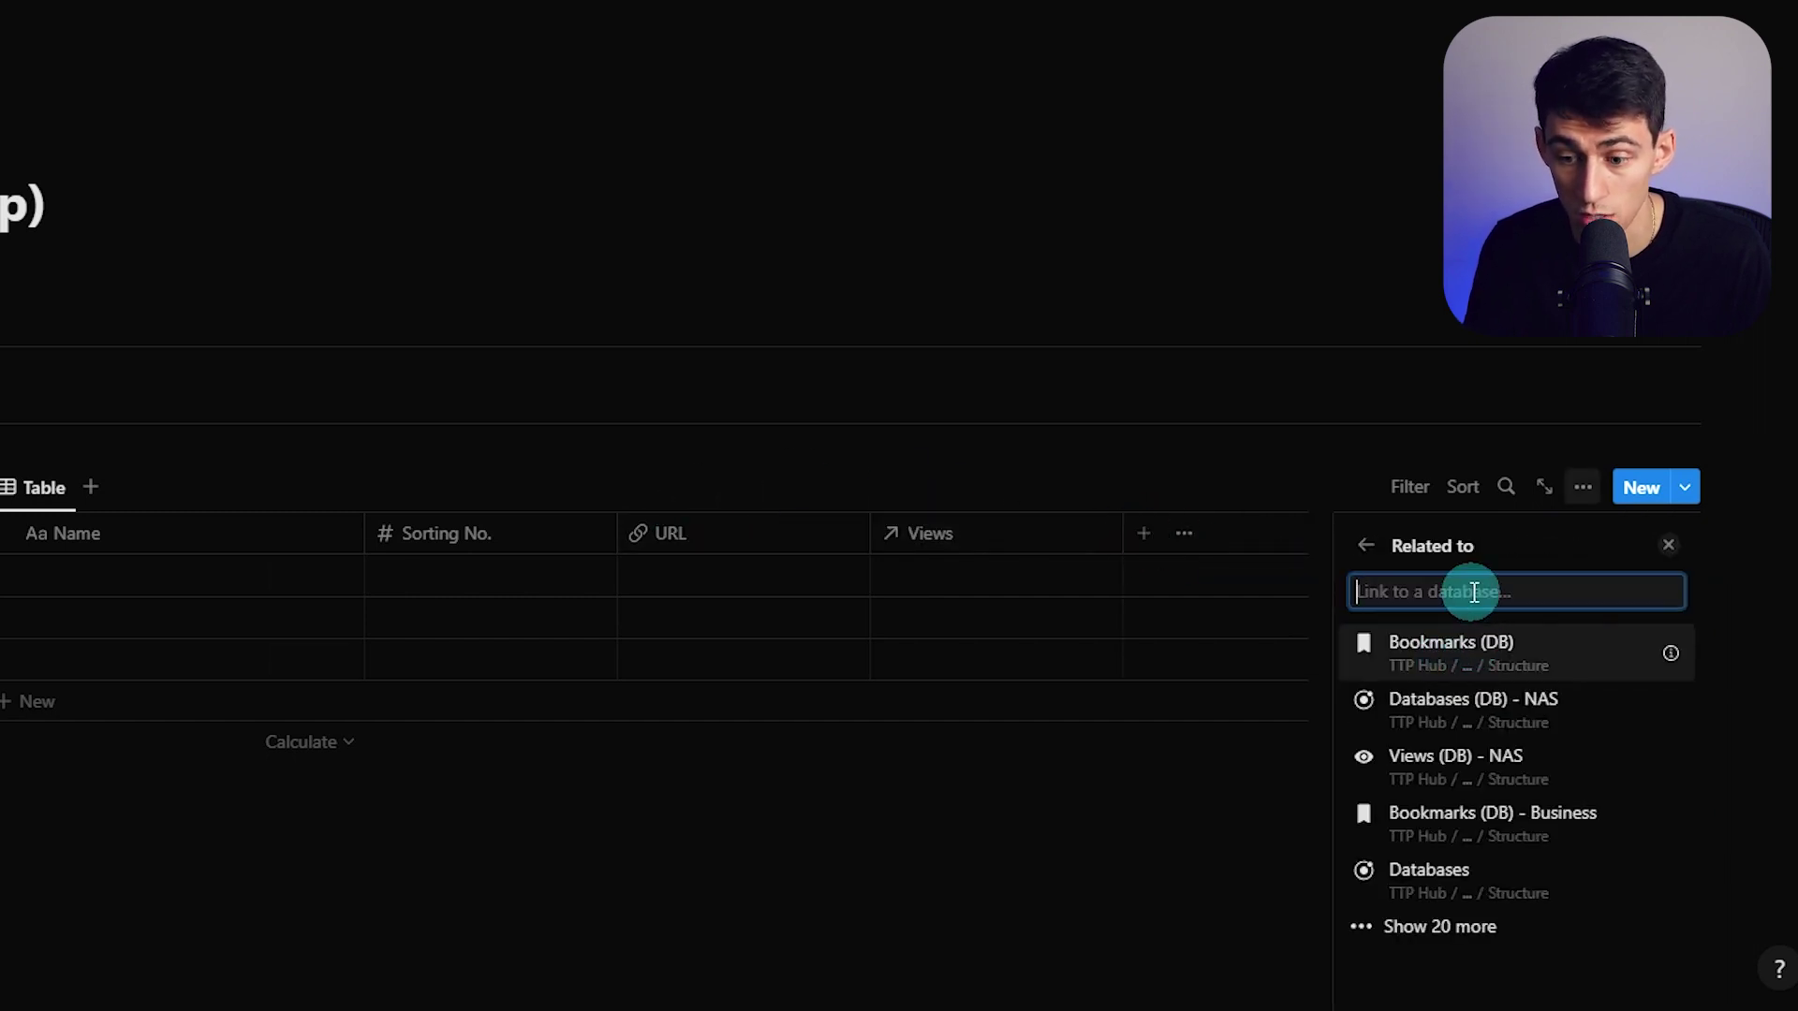
pyautogui.click(1492, 721)
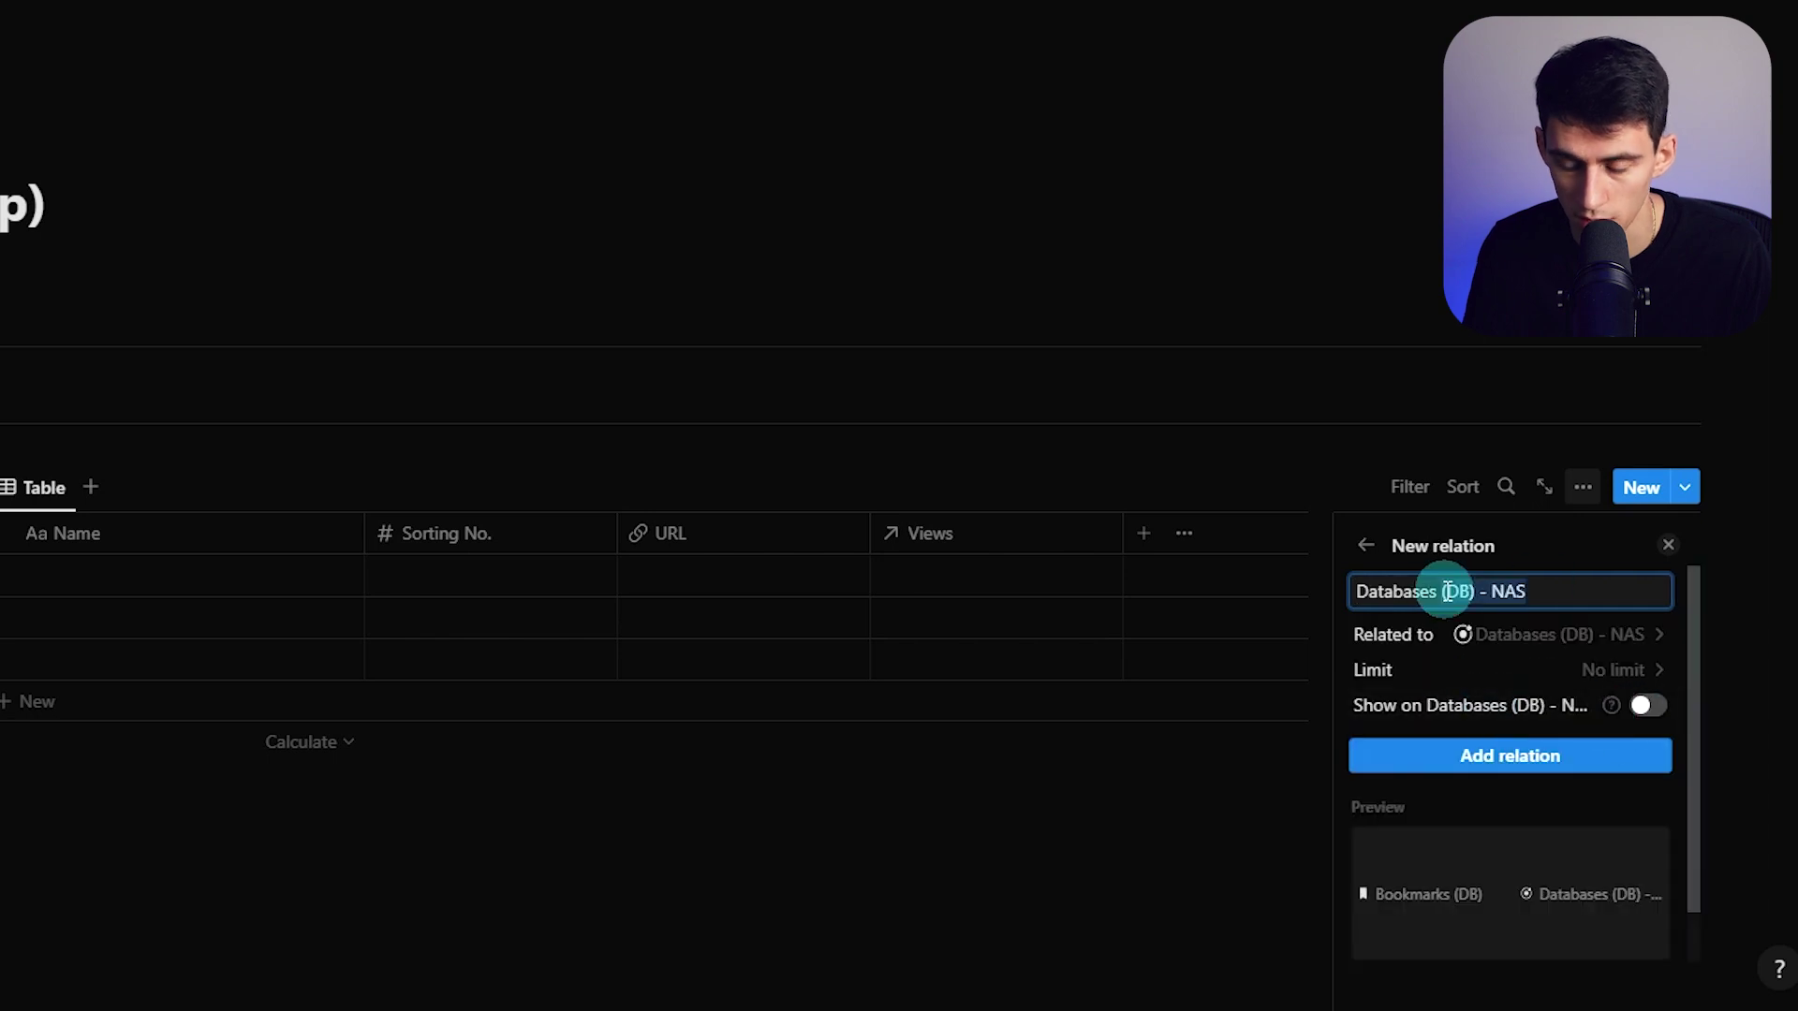
pyautogui.press('BackSpace')
pyautogui.press('BackSpace')
pyautogui.press('BackSpace')
pyautogui.press('BackSpace')
pyautogui.press('BackSpace')
pyautogui.press('BackSpace')
pyautogui.press('BackSpace')
pyautogui.press('BackSpace')
pyautogui.press('BackSpace')
pyautogui.press('BackSpace')
pyautogui.press('BackSpace')
pyautogui.click(1648, 705)
pyautogui.click(1468, 786)
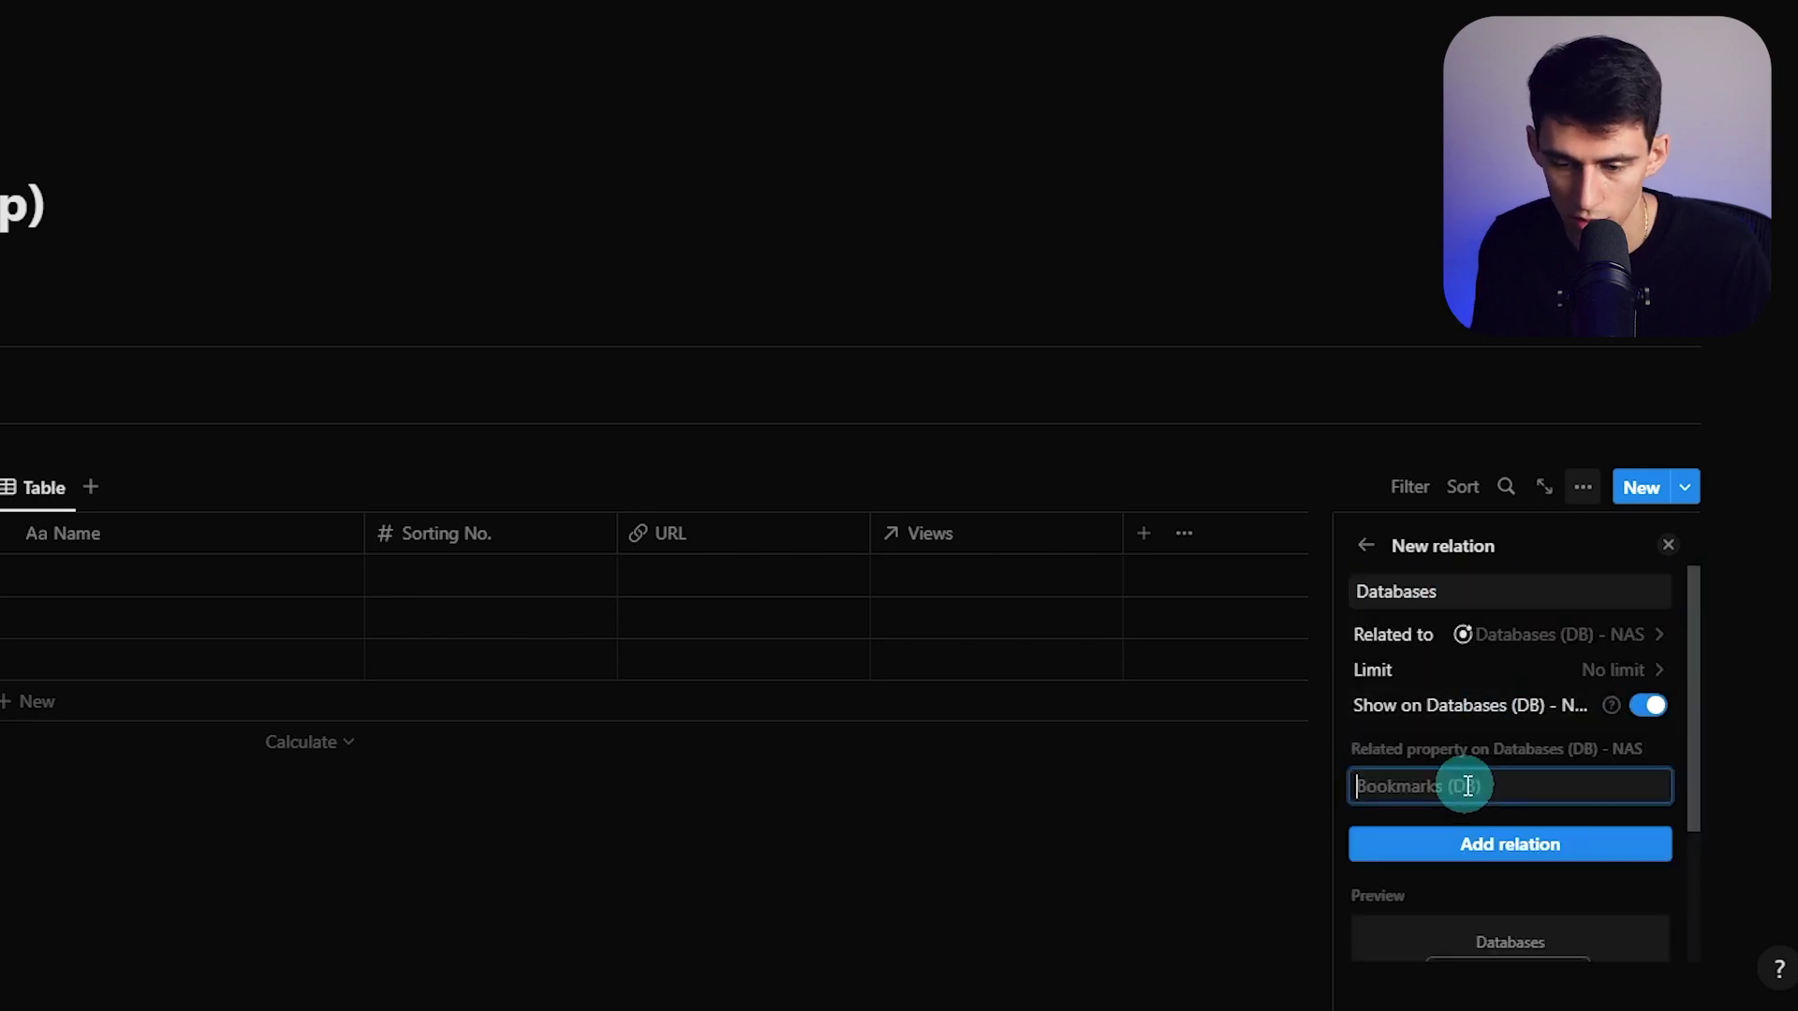
pyautogui.write('Bookmarks')
pyautogui.press('Return')
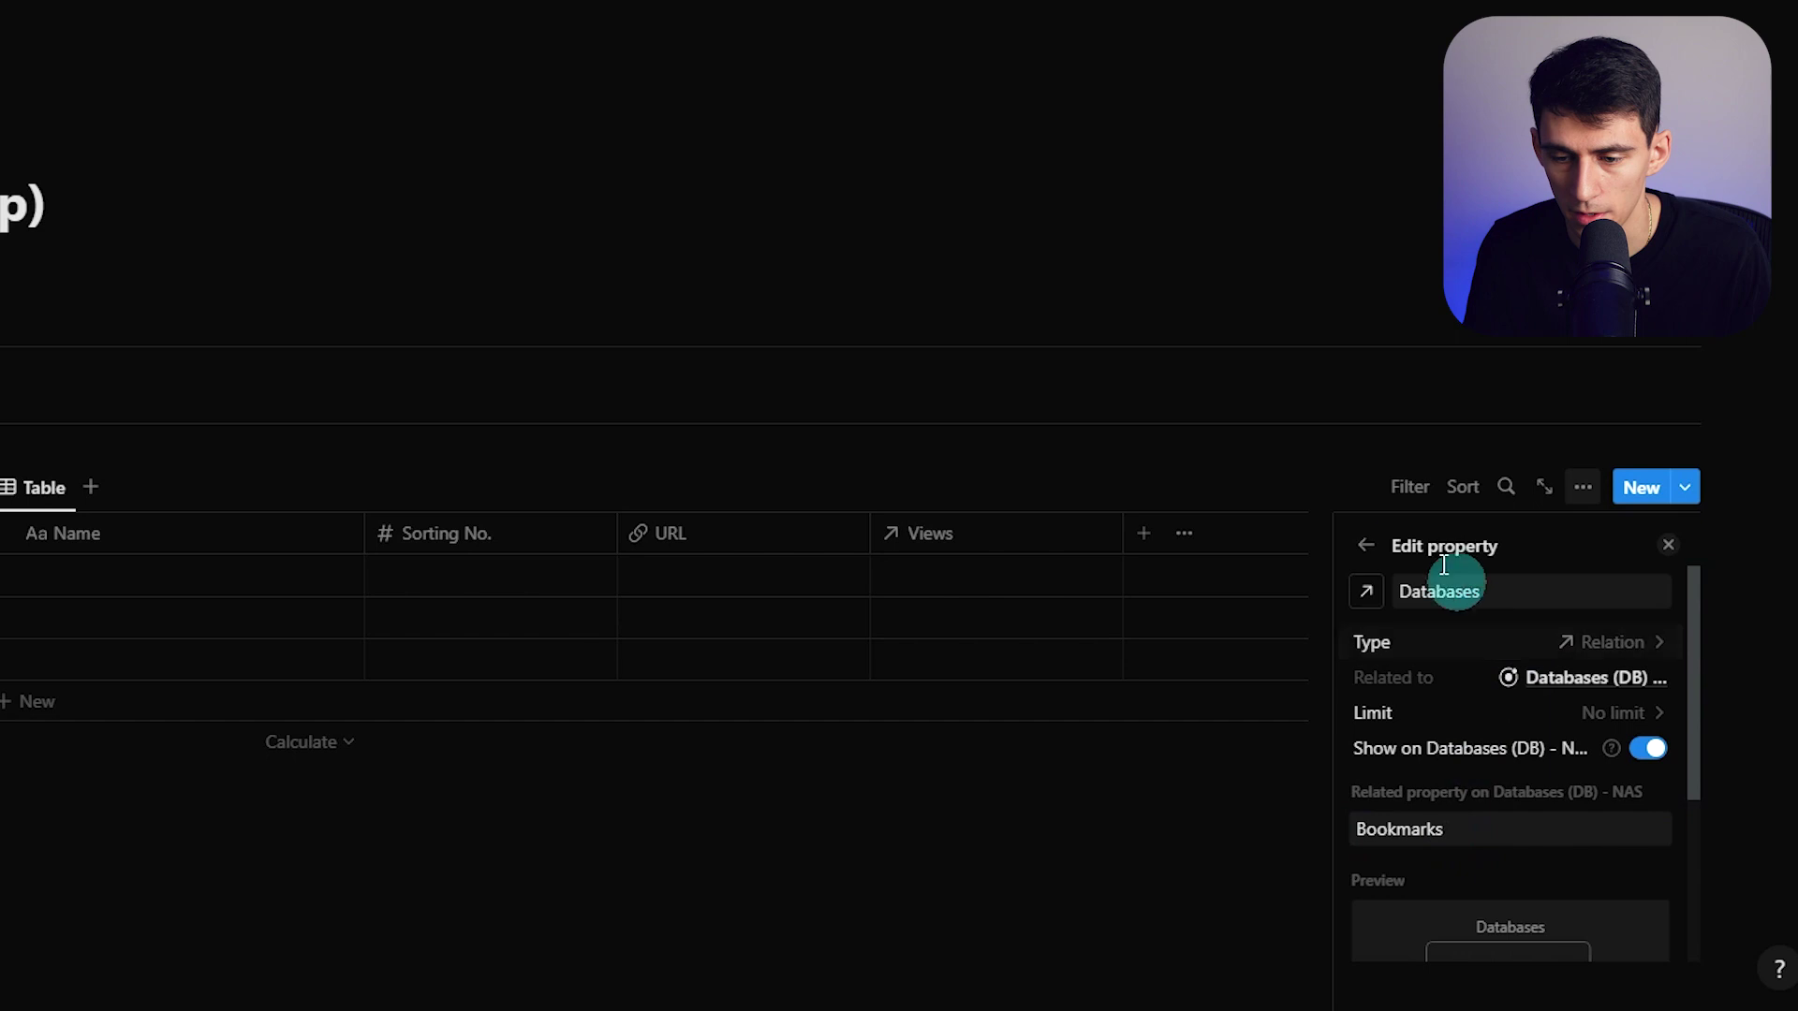
pyautogui.click(1368, 547)
# Add a Projects relation to Projects (DB) - NAS, shown back there as Bookmarks
pyautogui.press('Escape')
pyautogui.press('Escape')
pyautogui.press('Escape')
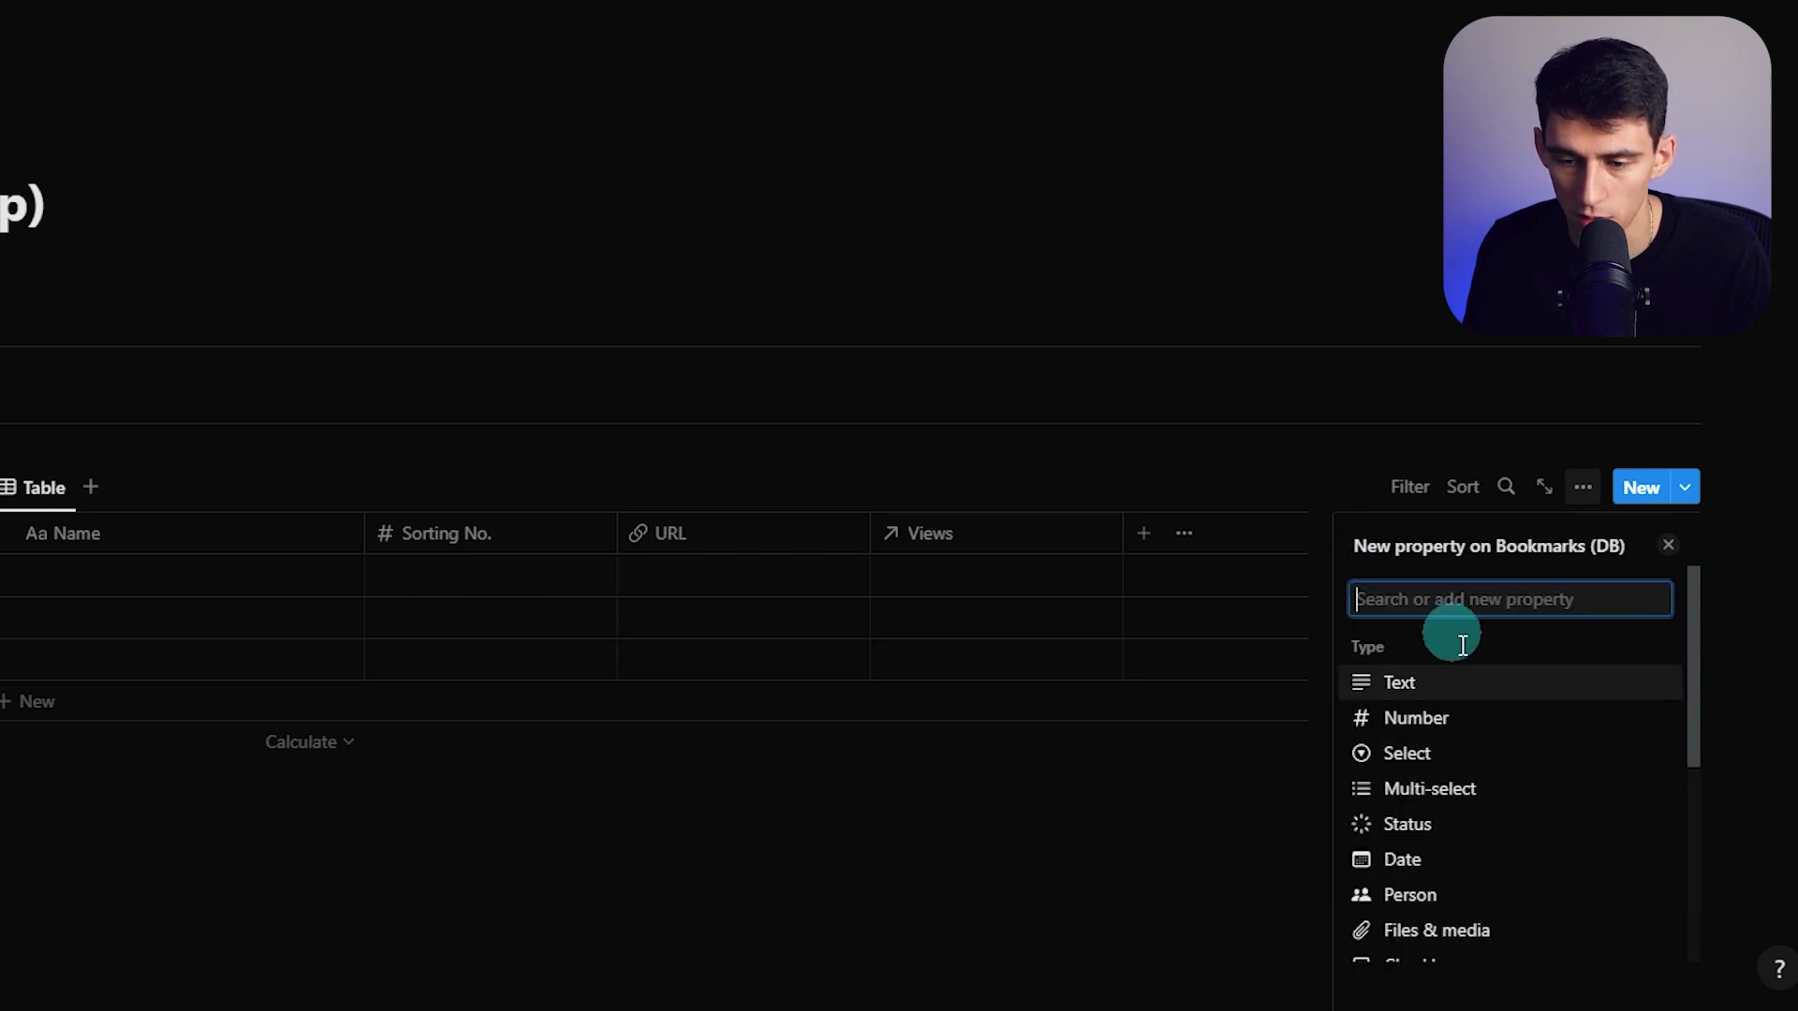
pyautogui.scroll(-1, 1334, 447)
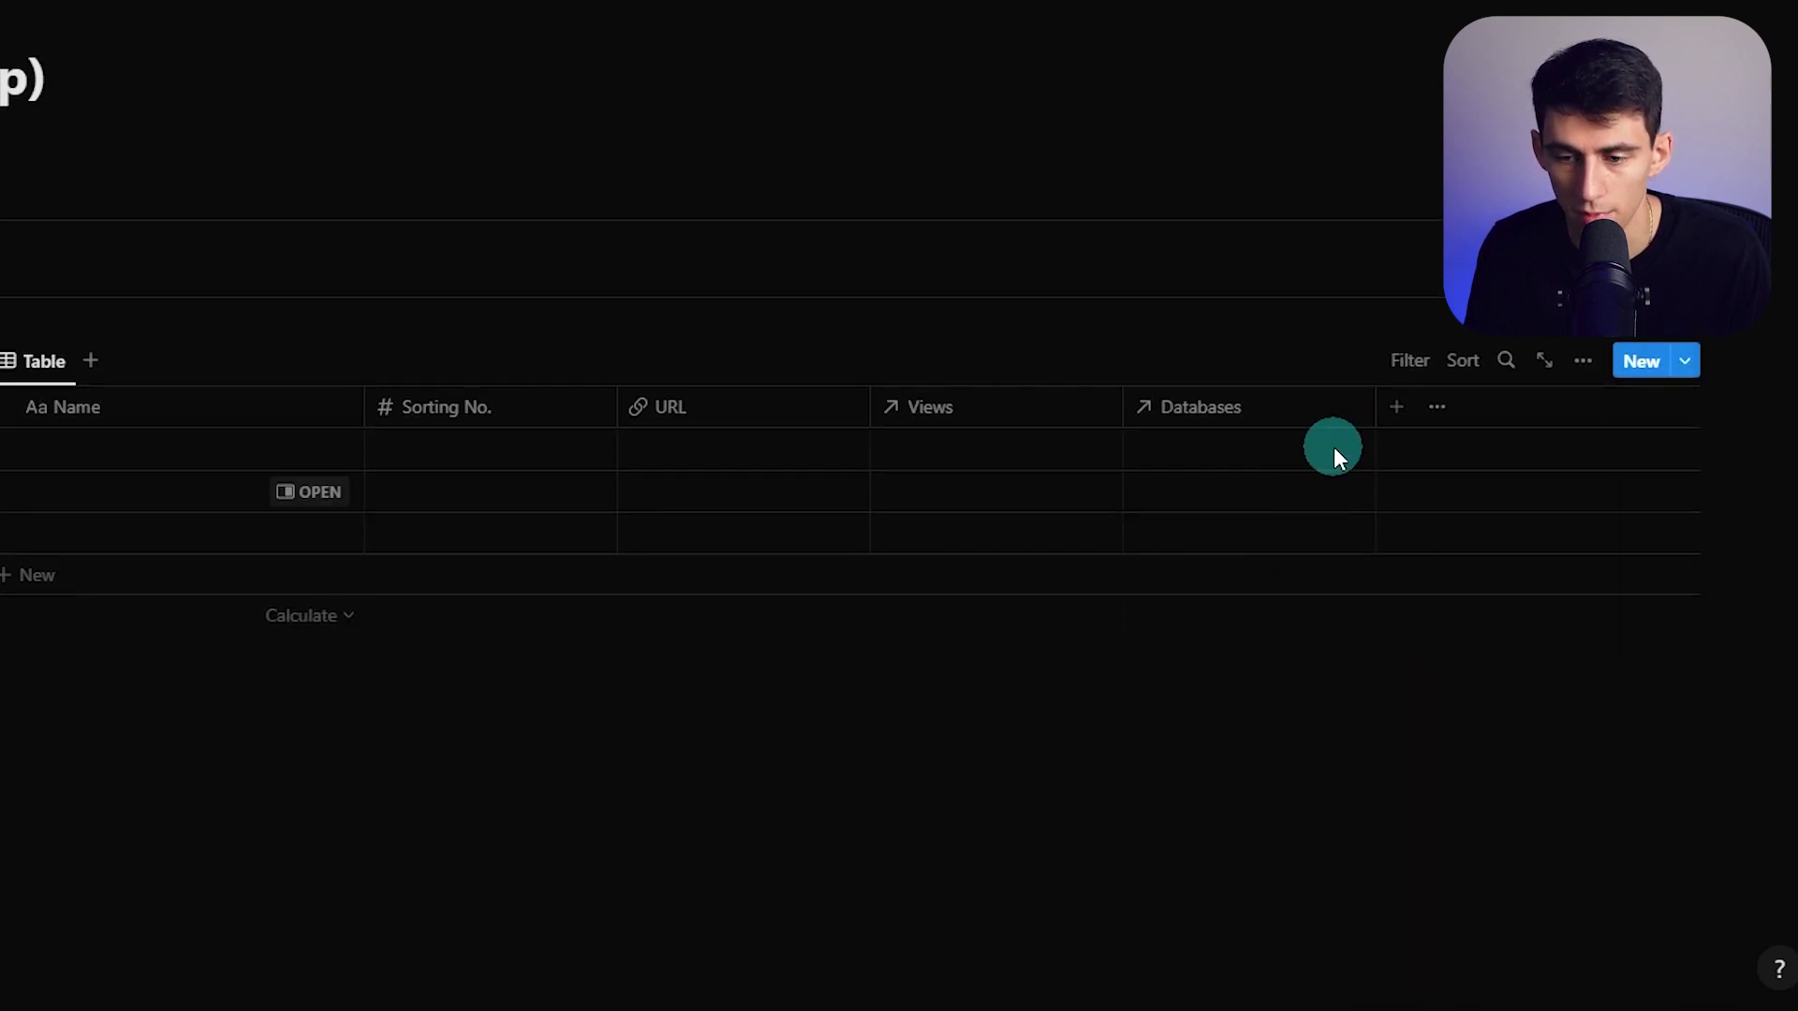
pyautogui.click(1399, 409)
pyautogui.write('re')
pyautogui.press('Return')
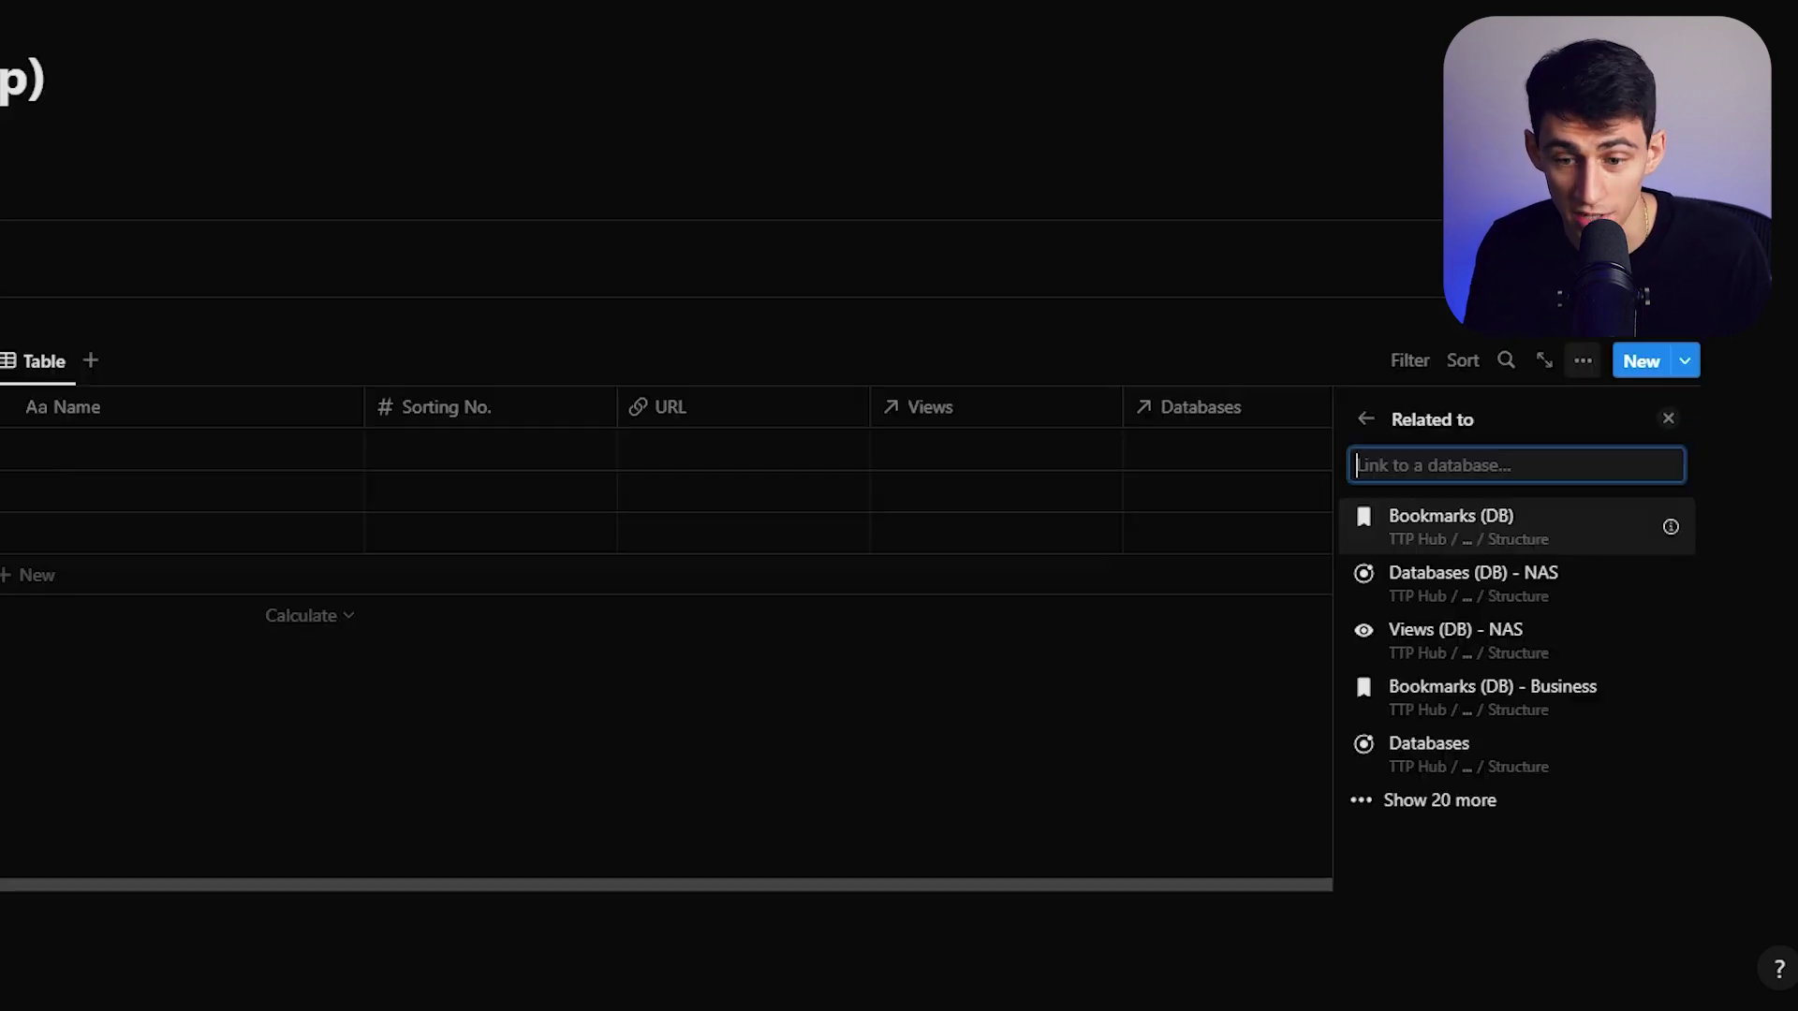
pyautogui.write('Projects (DB) - NAS')
pyautogui.click(1360, 522)
pyautogui.click(1457, 607)
pyautogui.click(1407, 675)
pyautogui.write('B')
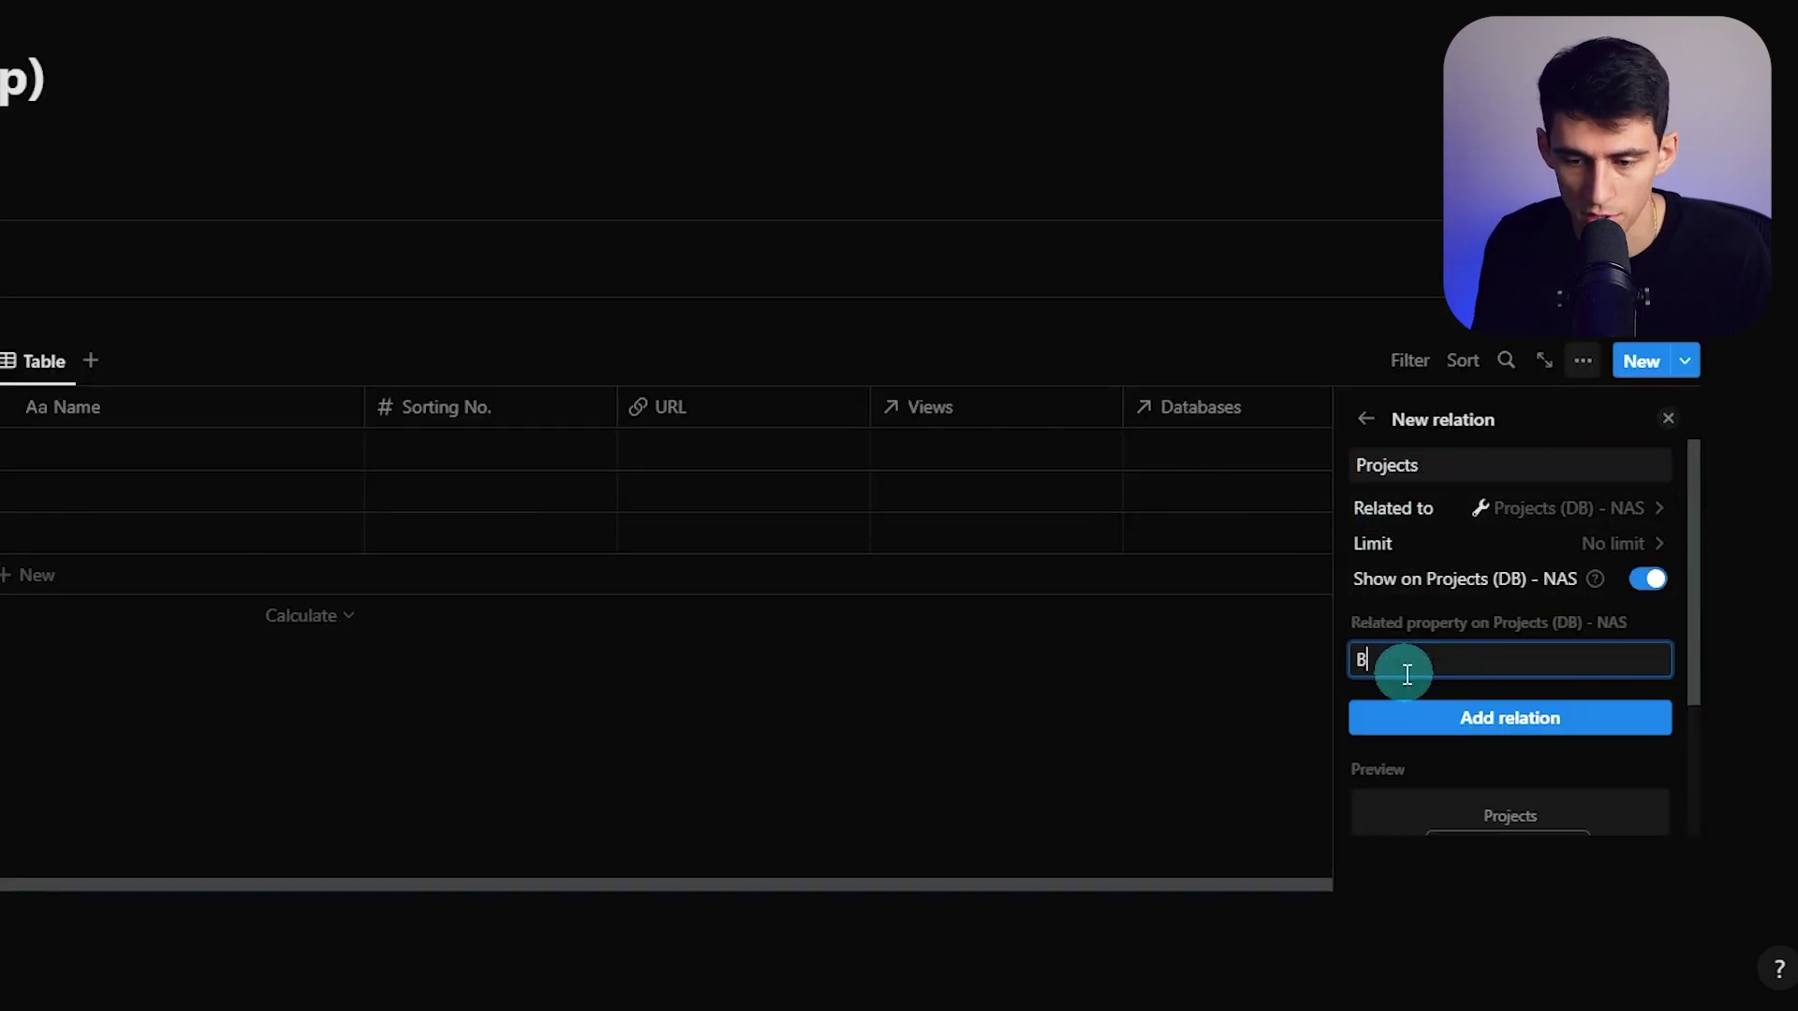
pyautogui.write('ookm')
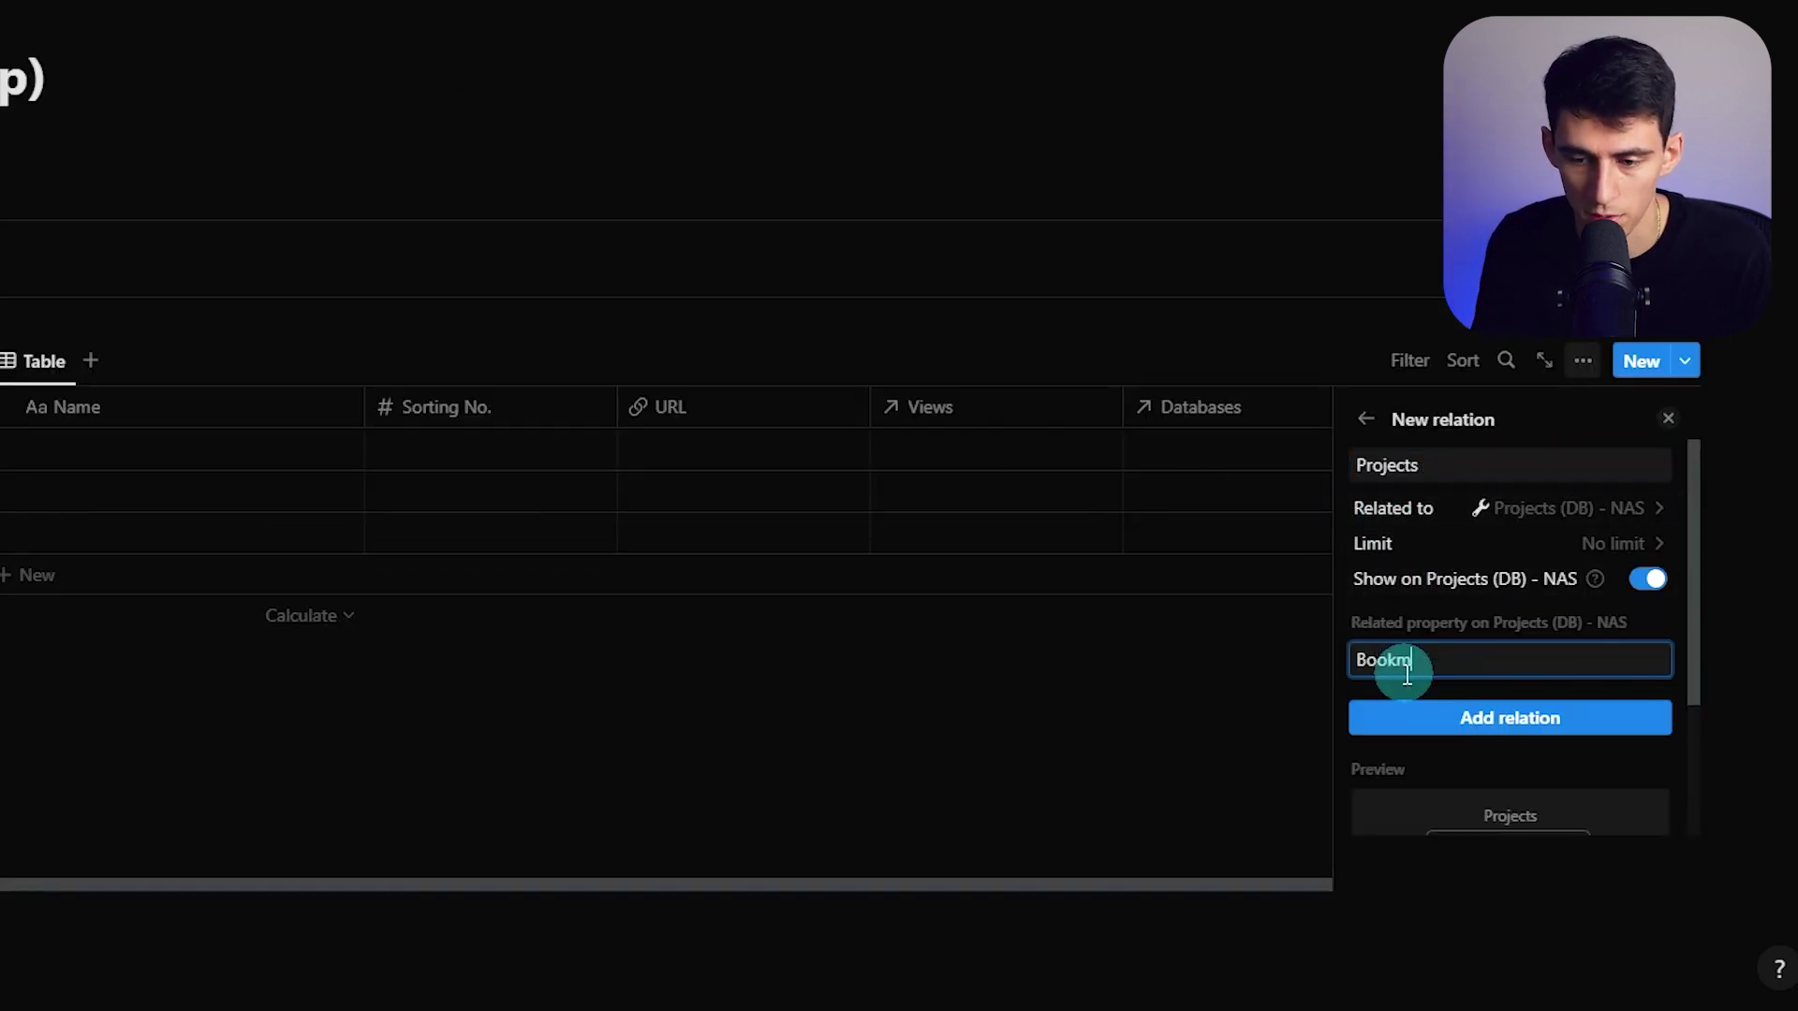
pyautogui.write('arks')
pyautogui.click(1514, 717)
pyautogui.press('Escape')
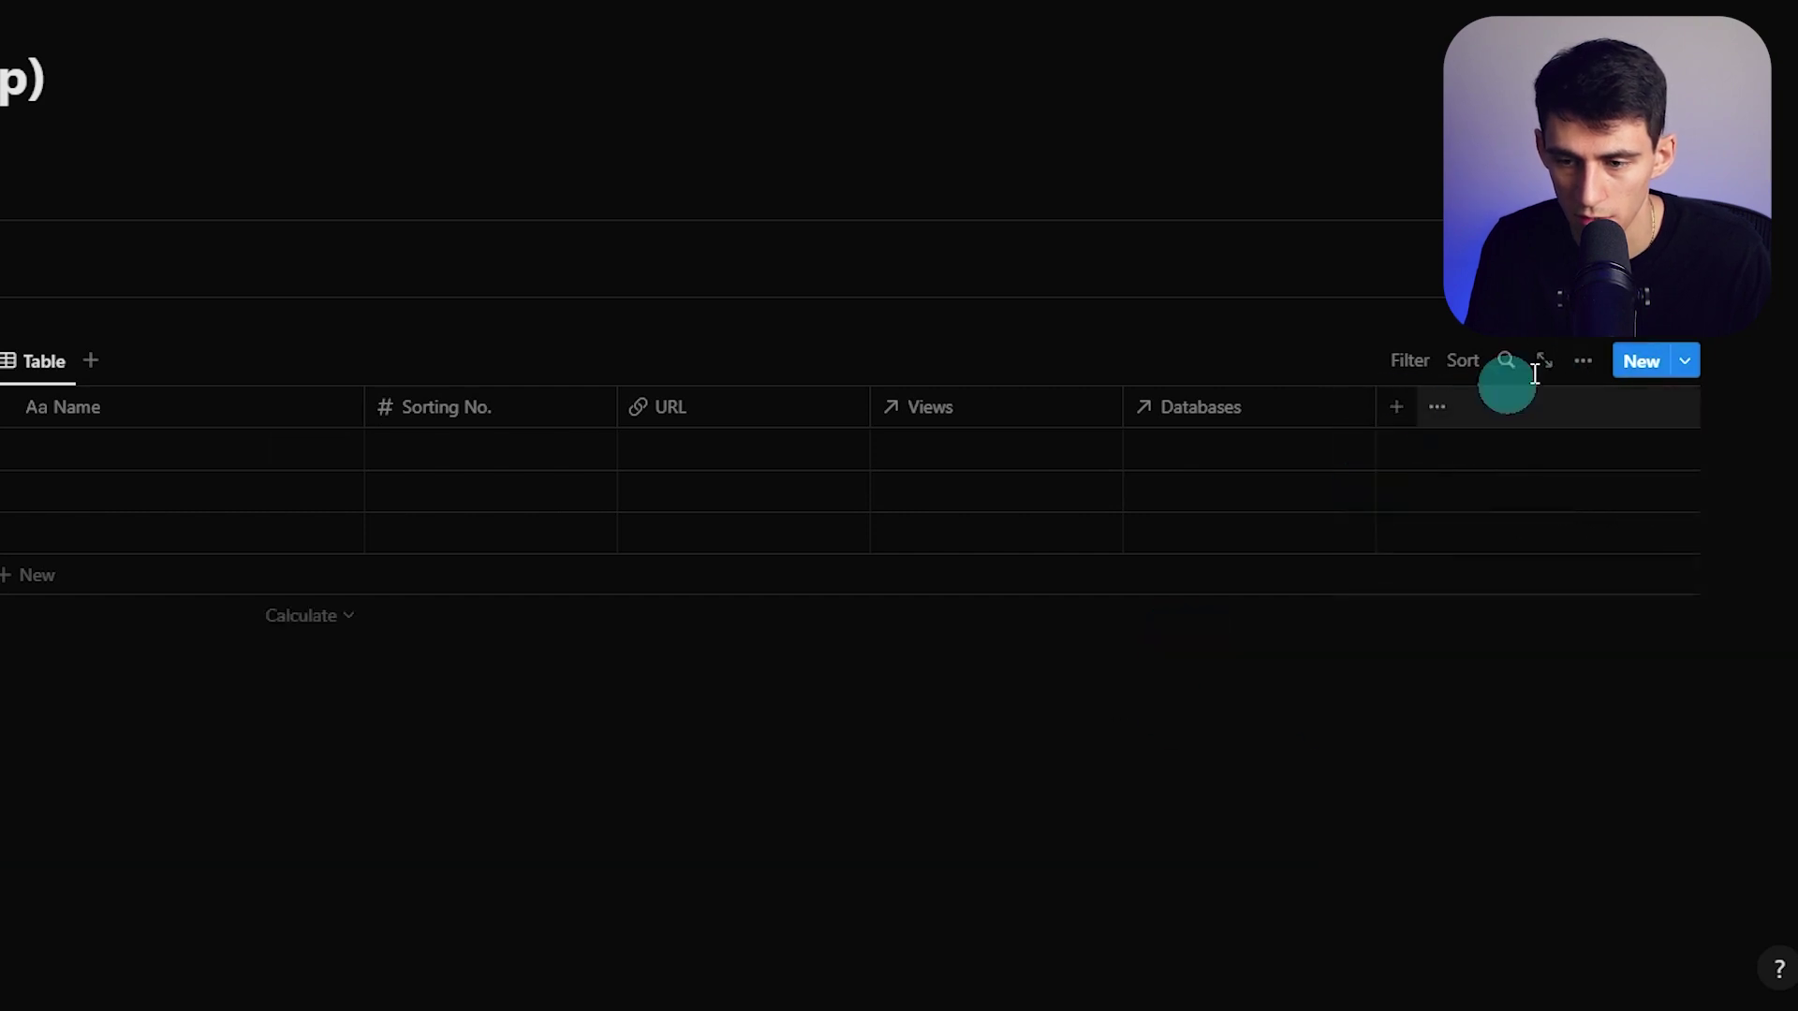
# Add a Contacts relation to Contacts (DB) - NAS, shown back there as Bookmarks
pyautogui.click(1642, 406)
pyautogui.write('re')
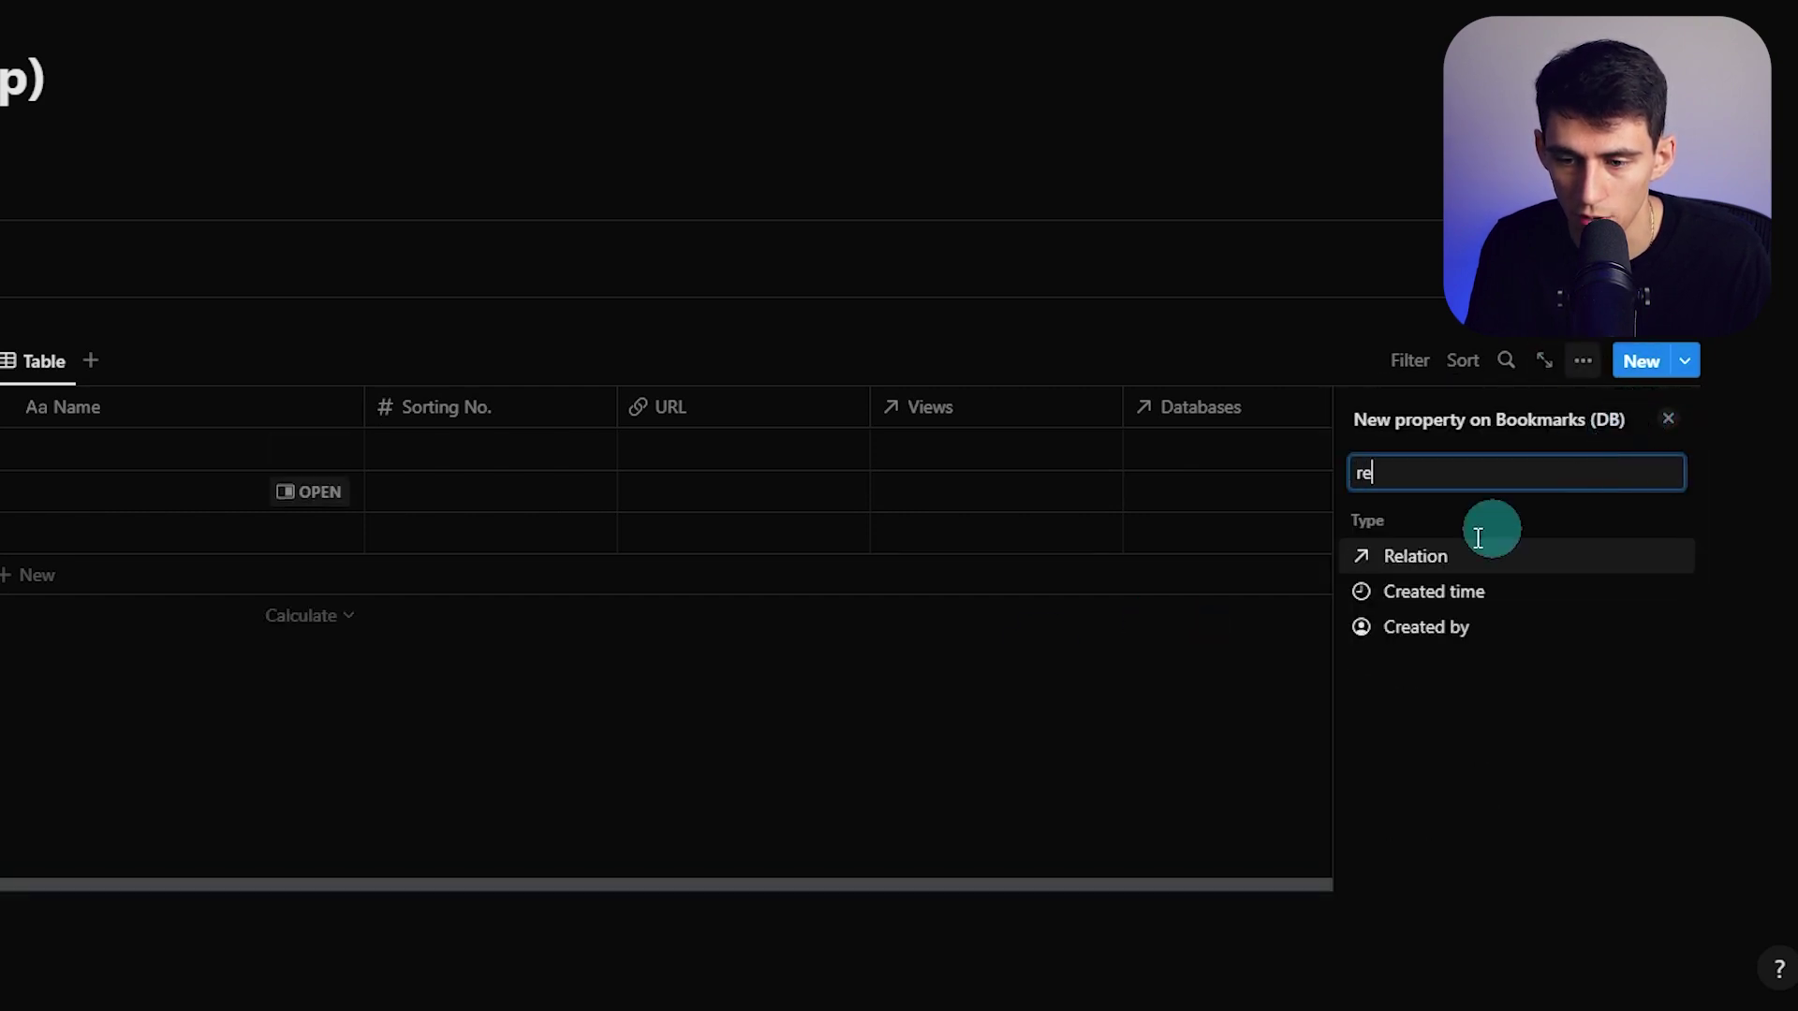
pyautogui.click(1462, 553)
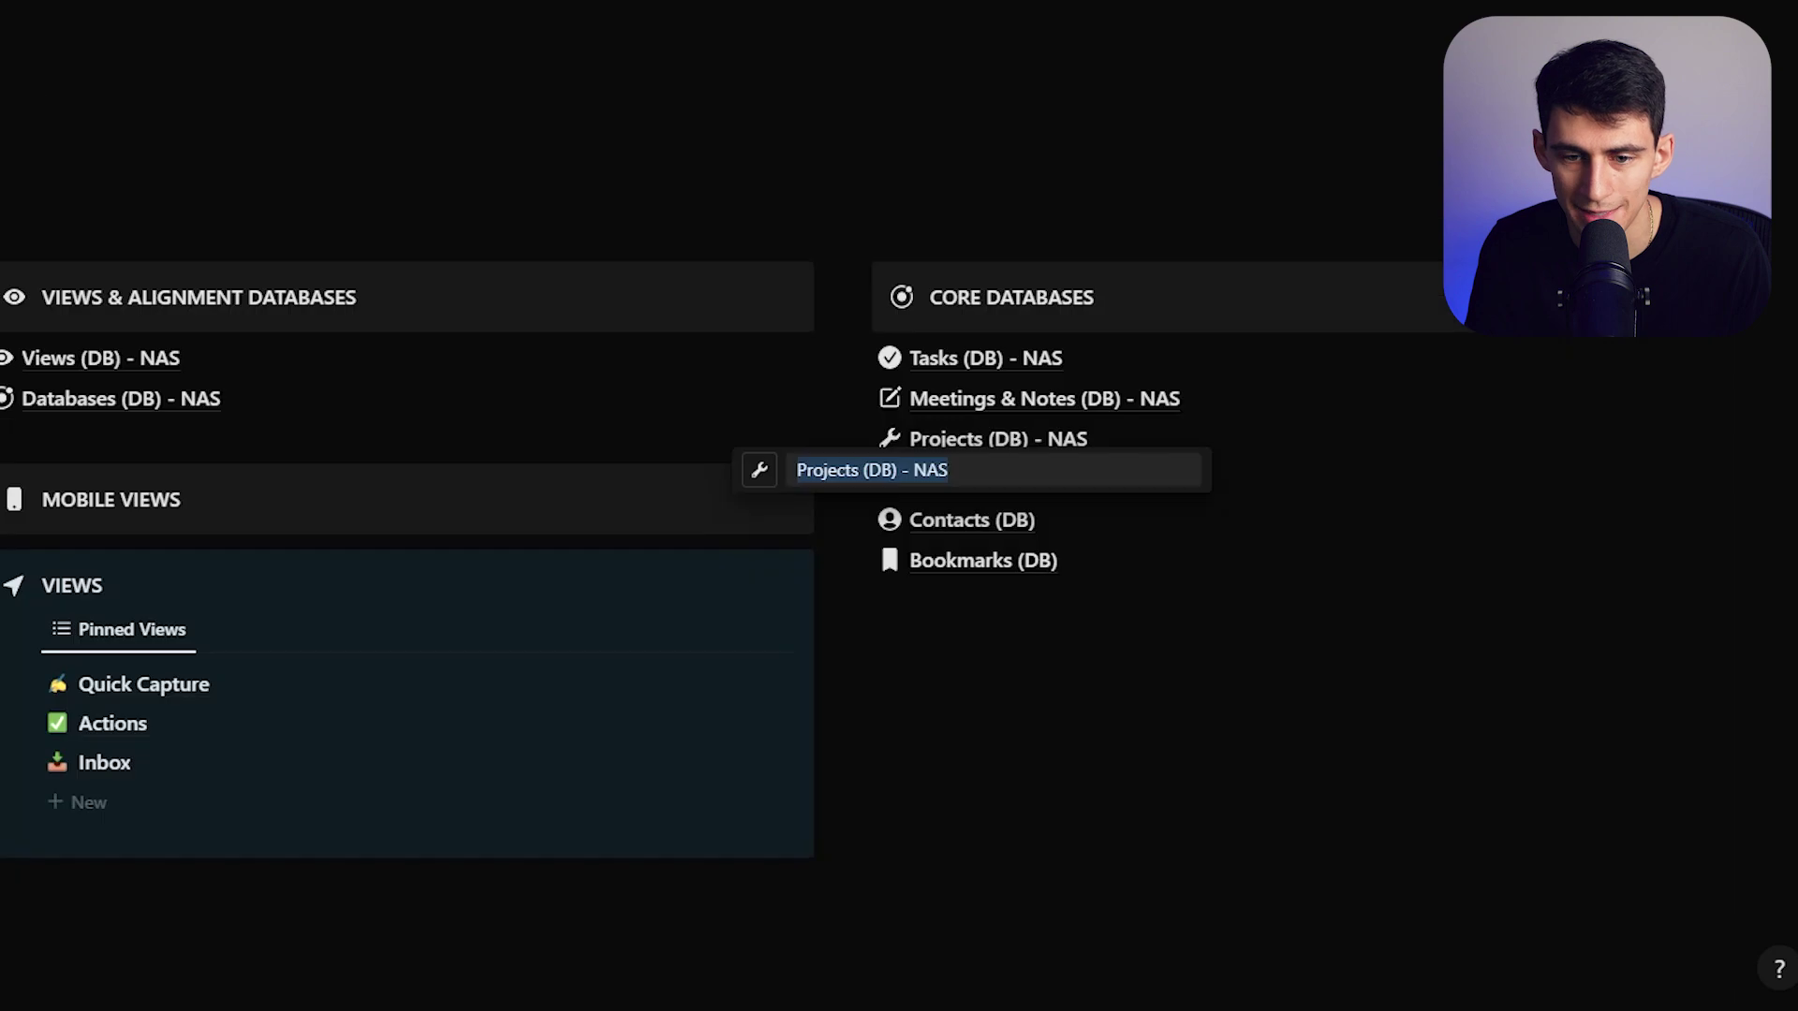
pyautogui.press('Escape')
pyautogui.rightClick(983, 522)
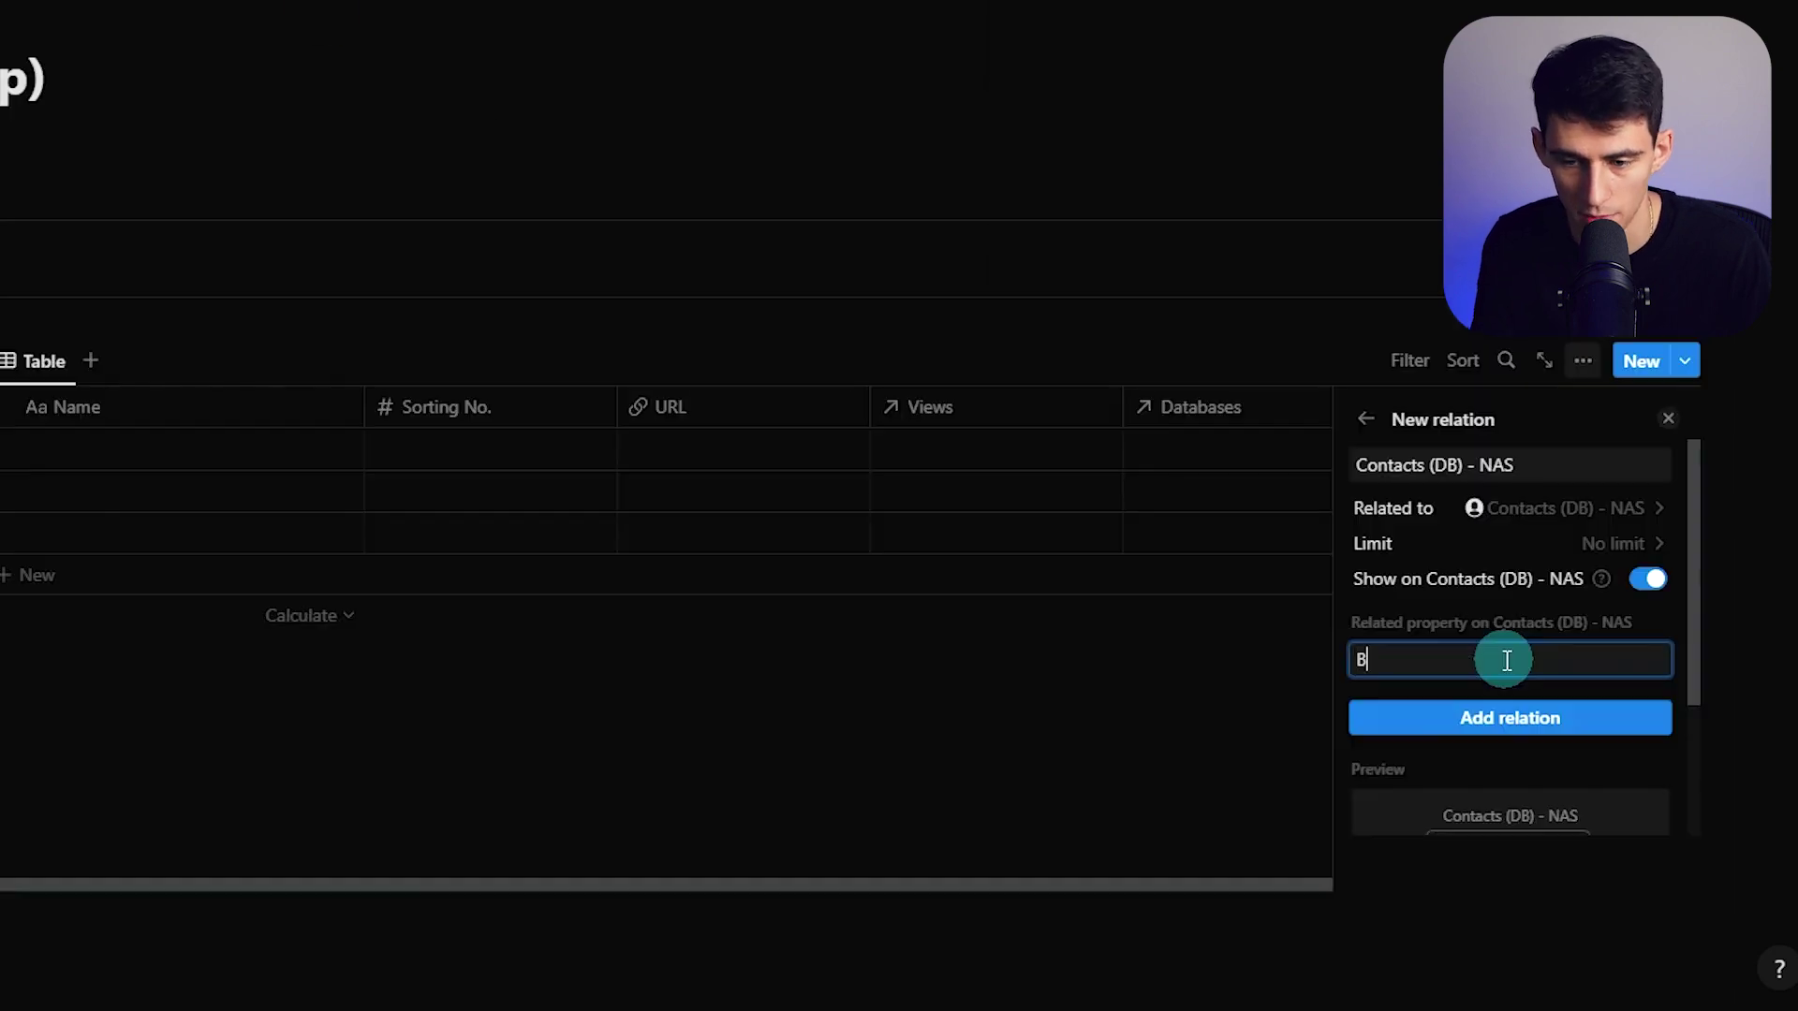
pyautogui.write('kmarks')
pyautogui.click(1420, 460)
pyautogui.press('BackSpace')
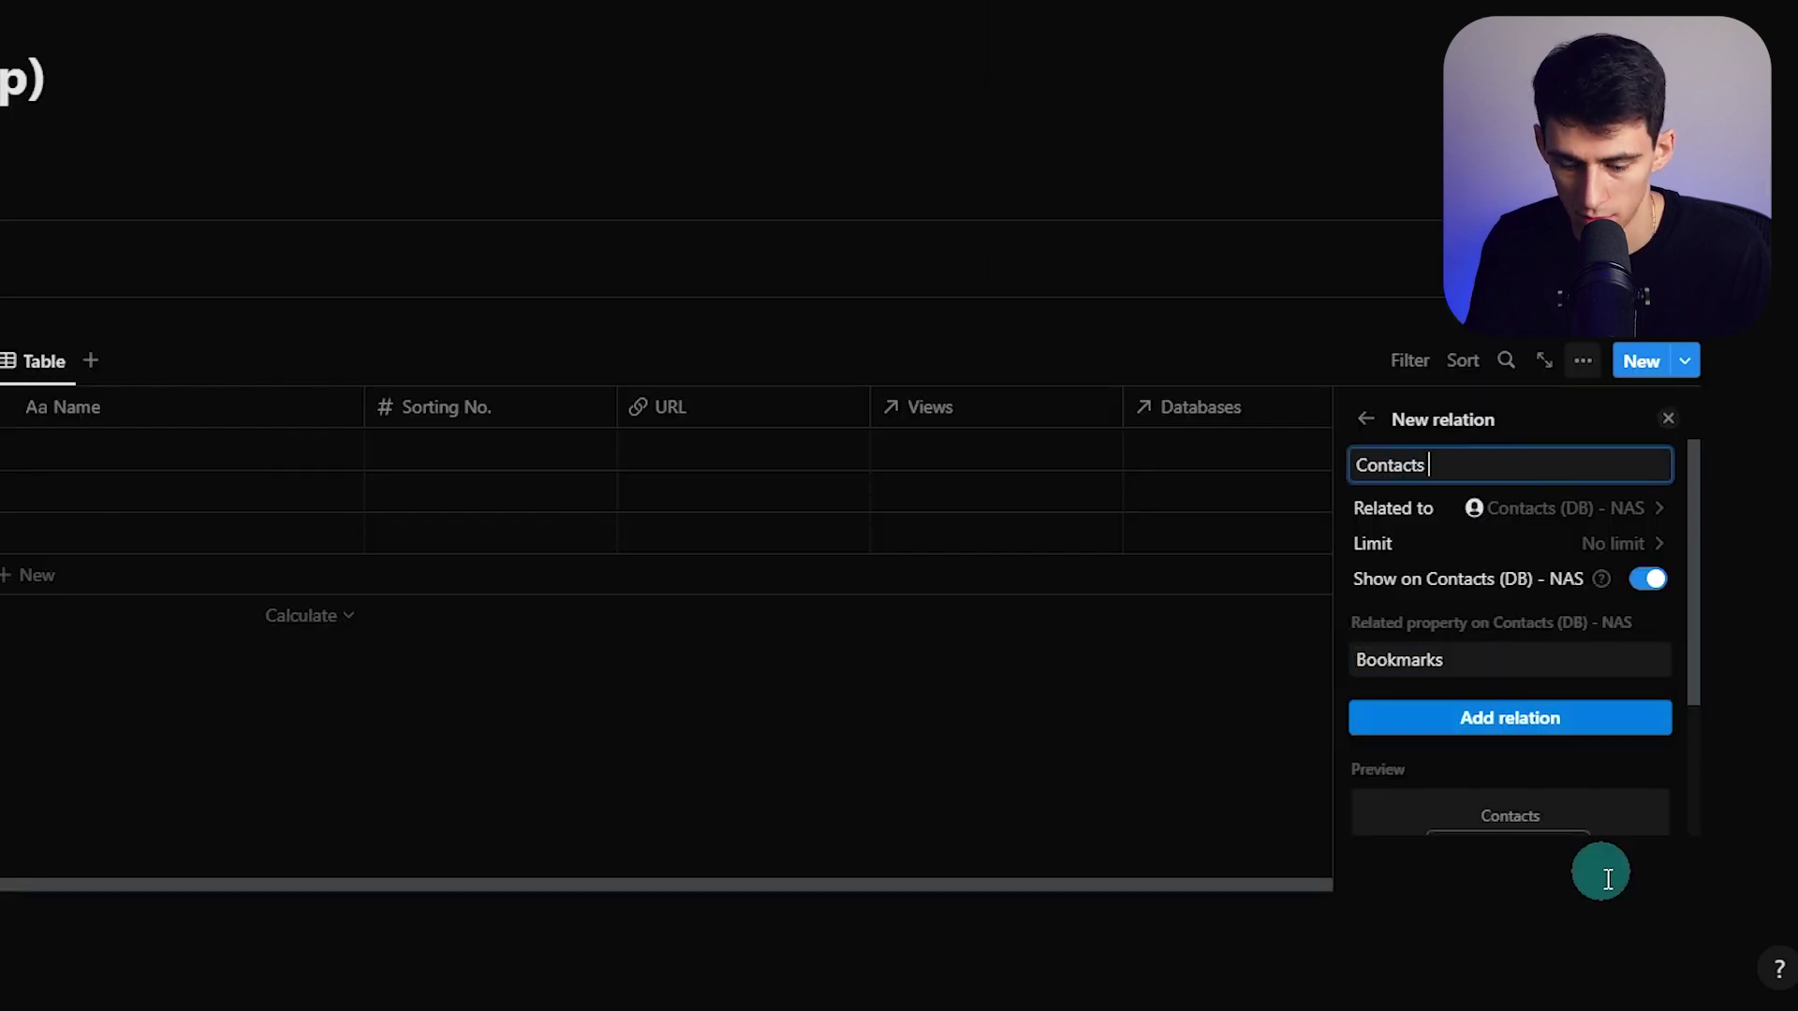
pyautogui.click(1485, 717)
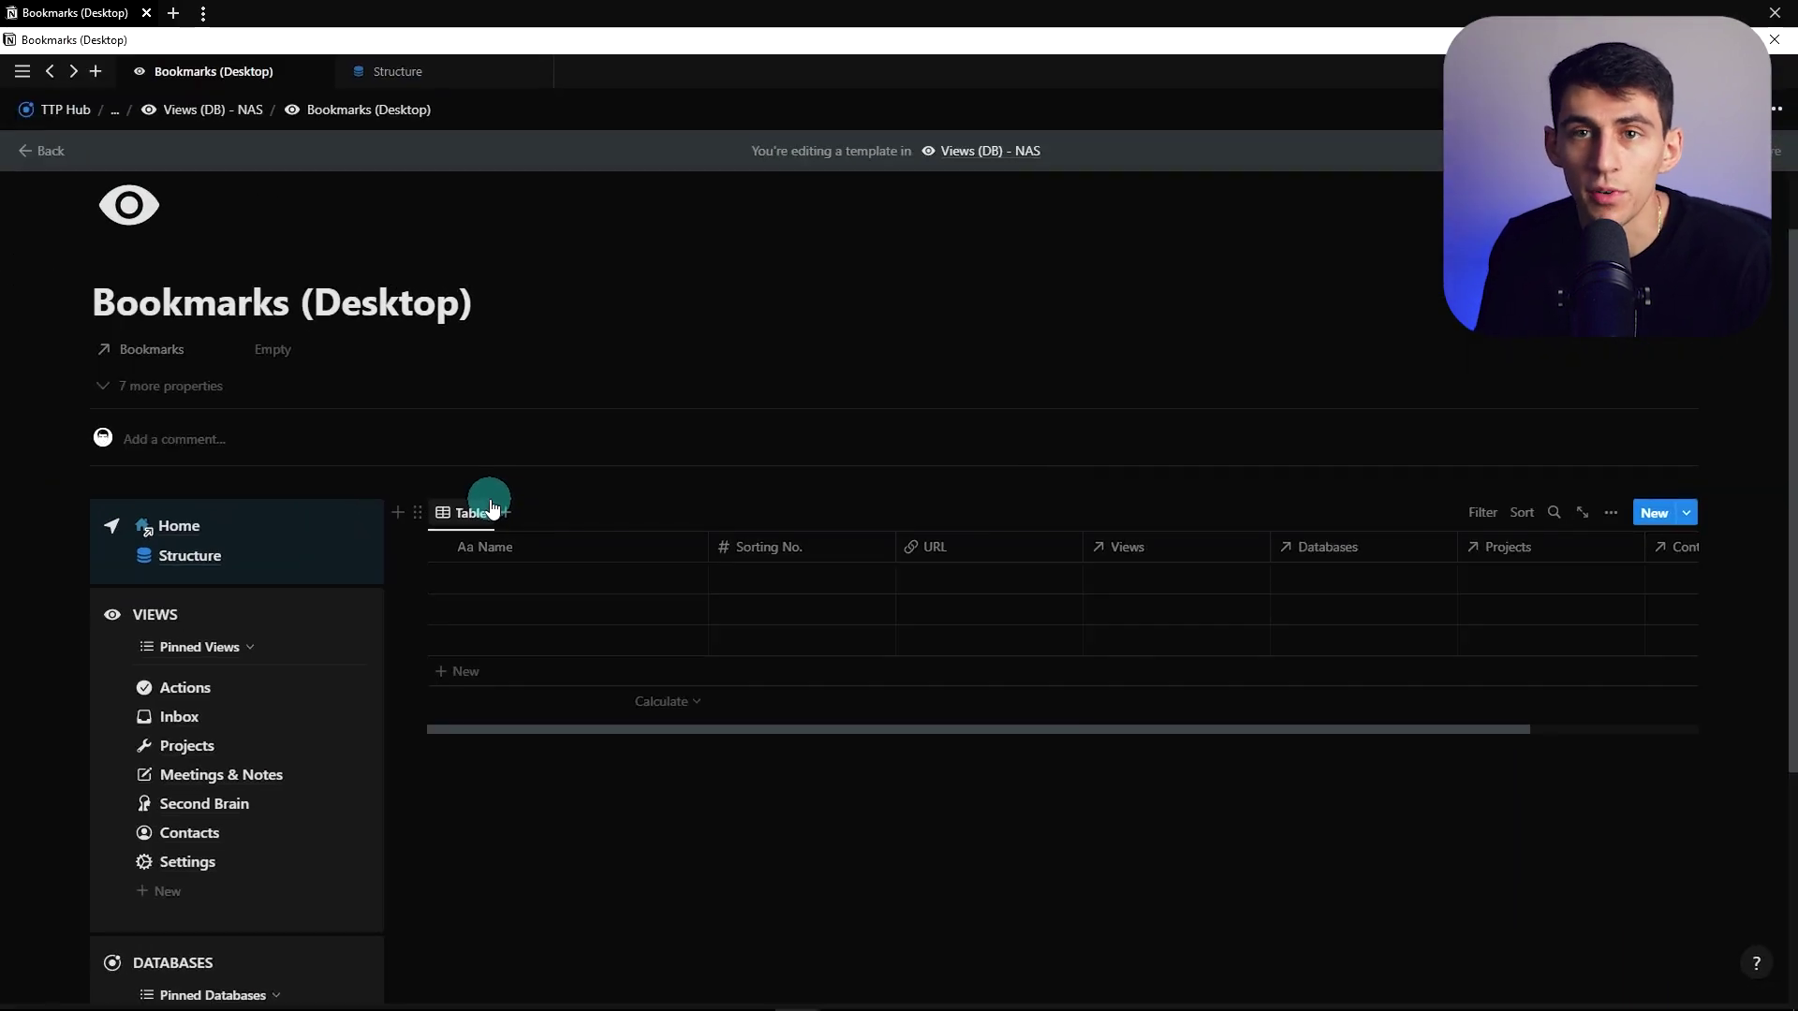
# Rename the table view All Bookmarks and save an ascending Sorting No. sort for everyone
pyautogui.click(491, 506)
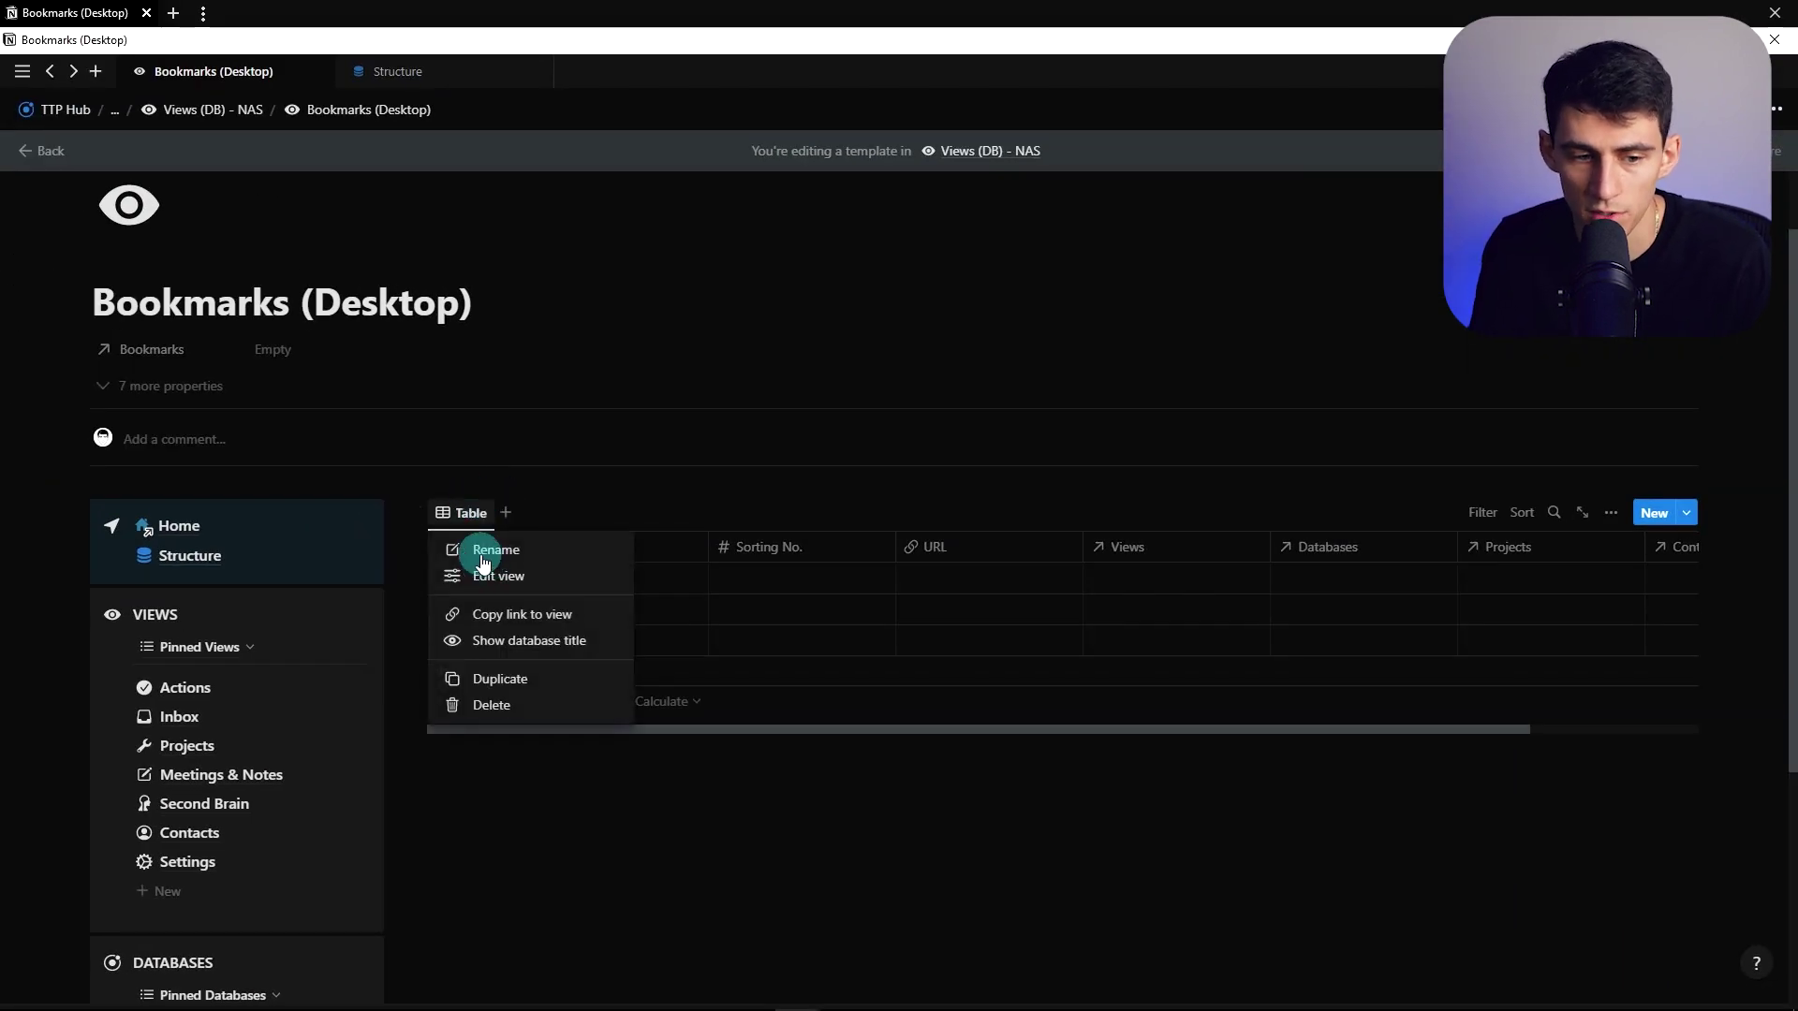
pyautogui.click(482, 562)
pyautogui.write('All Bookmarks')
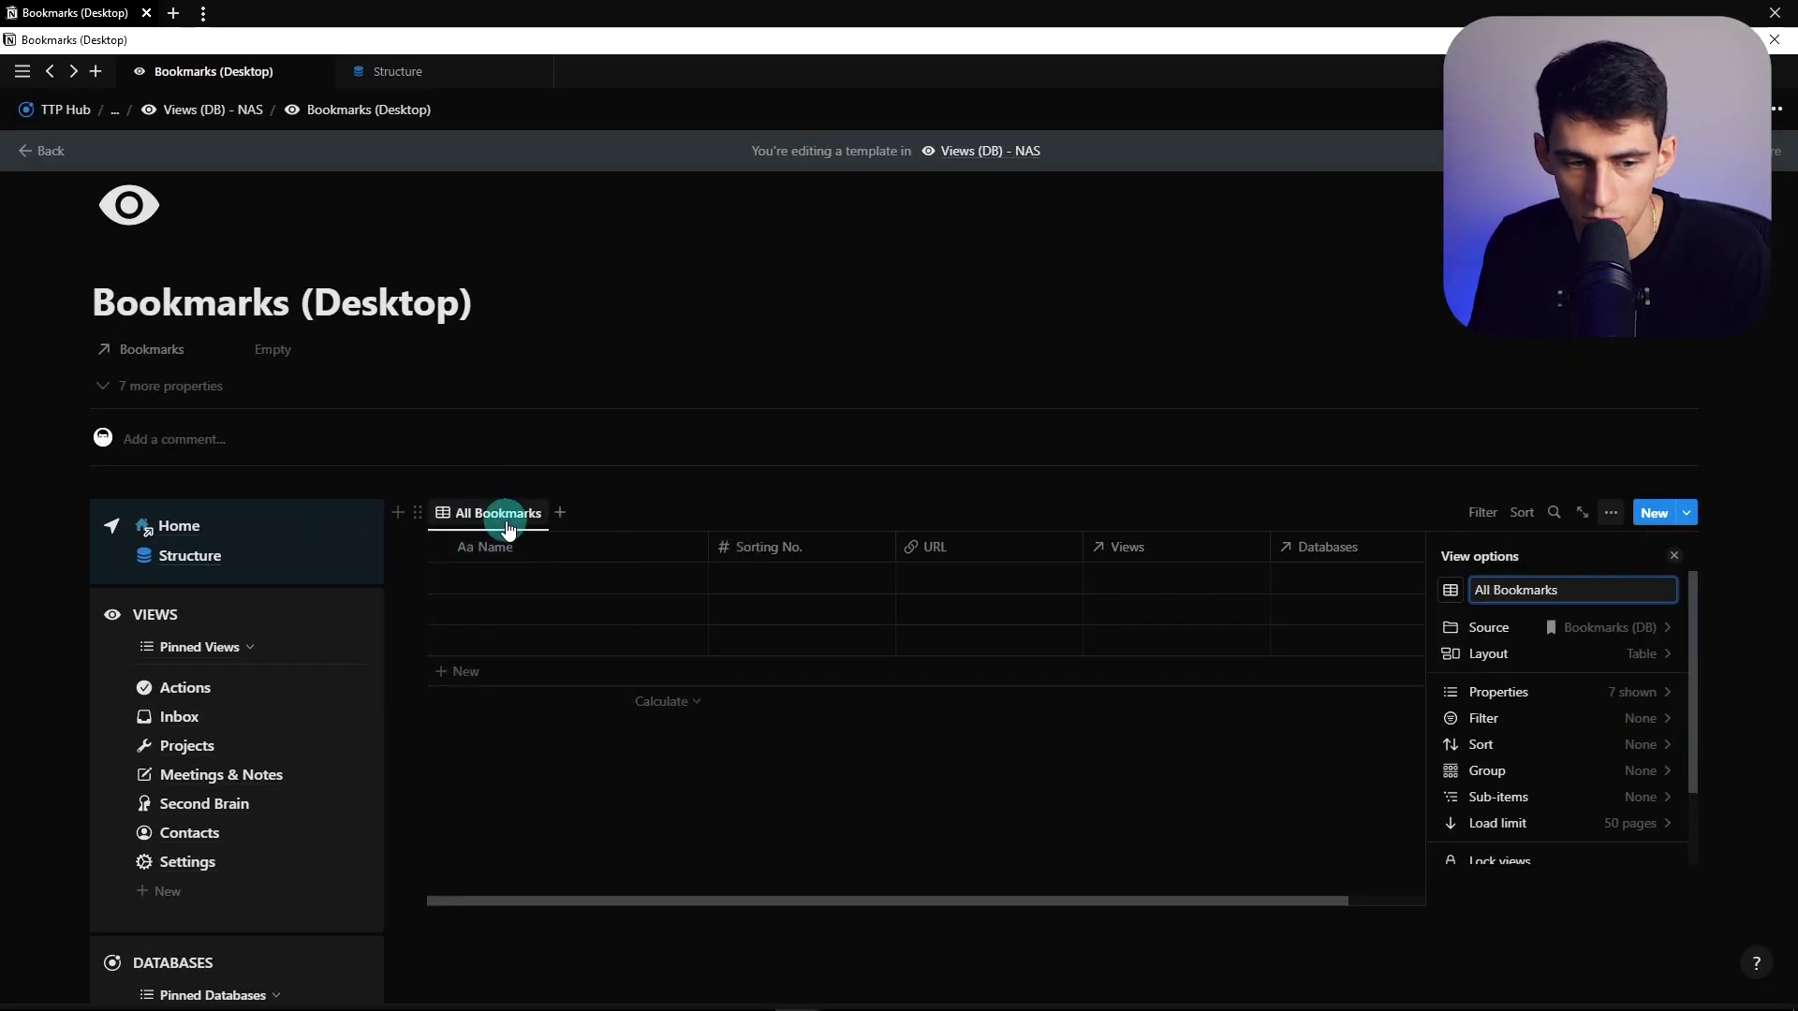
pyautogui.click(498, 514)
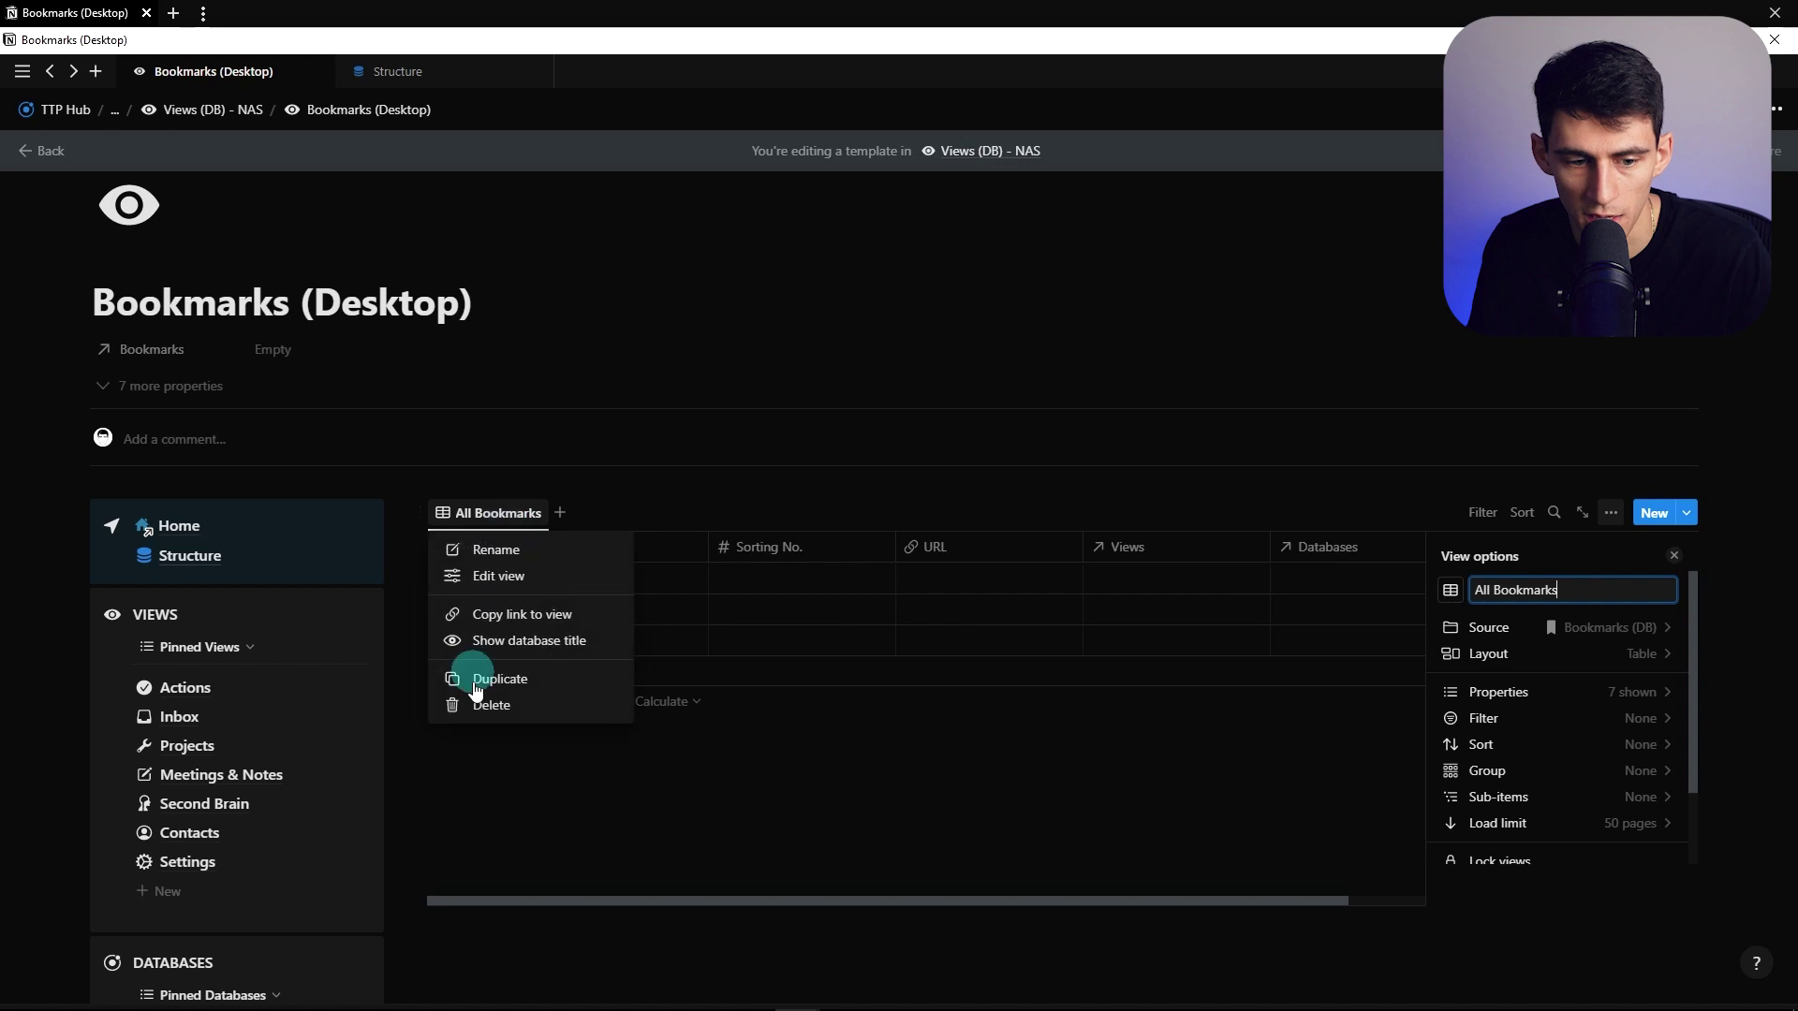
pyautogui.click(1518, 527)
pyautogui.write('sort')
pyautogui.press('Return')
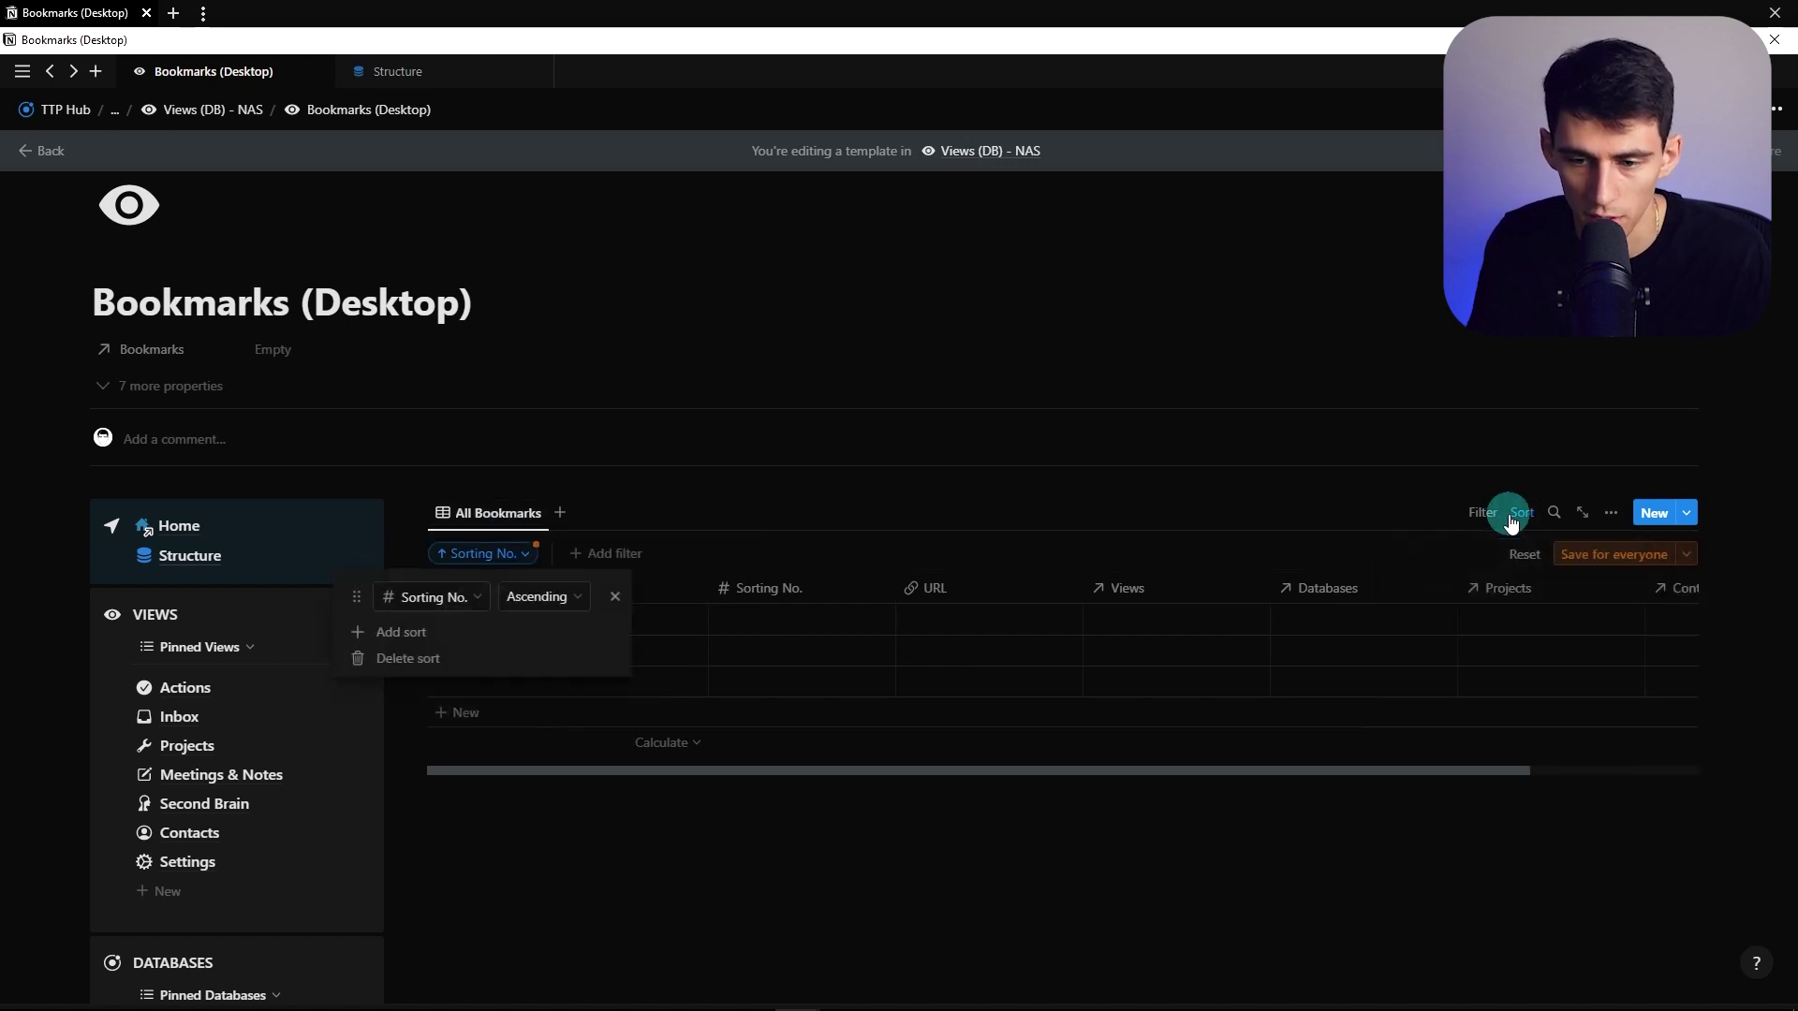
pyautogui.click(1566, 543)
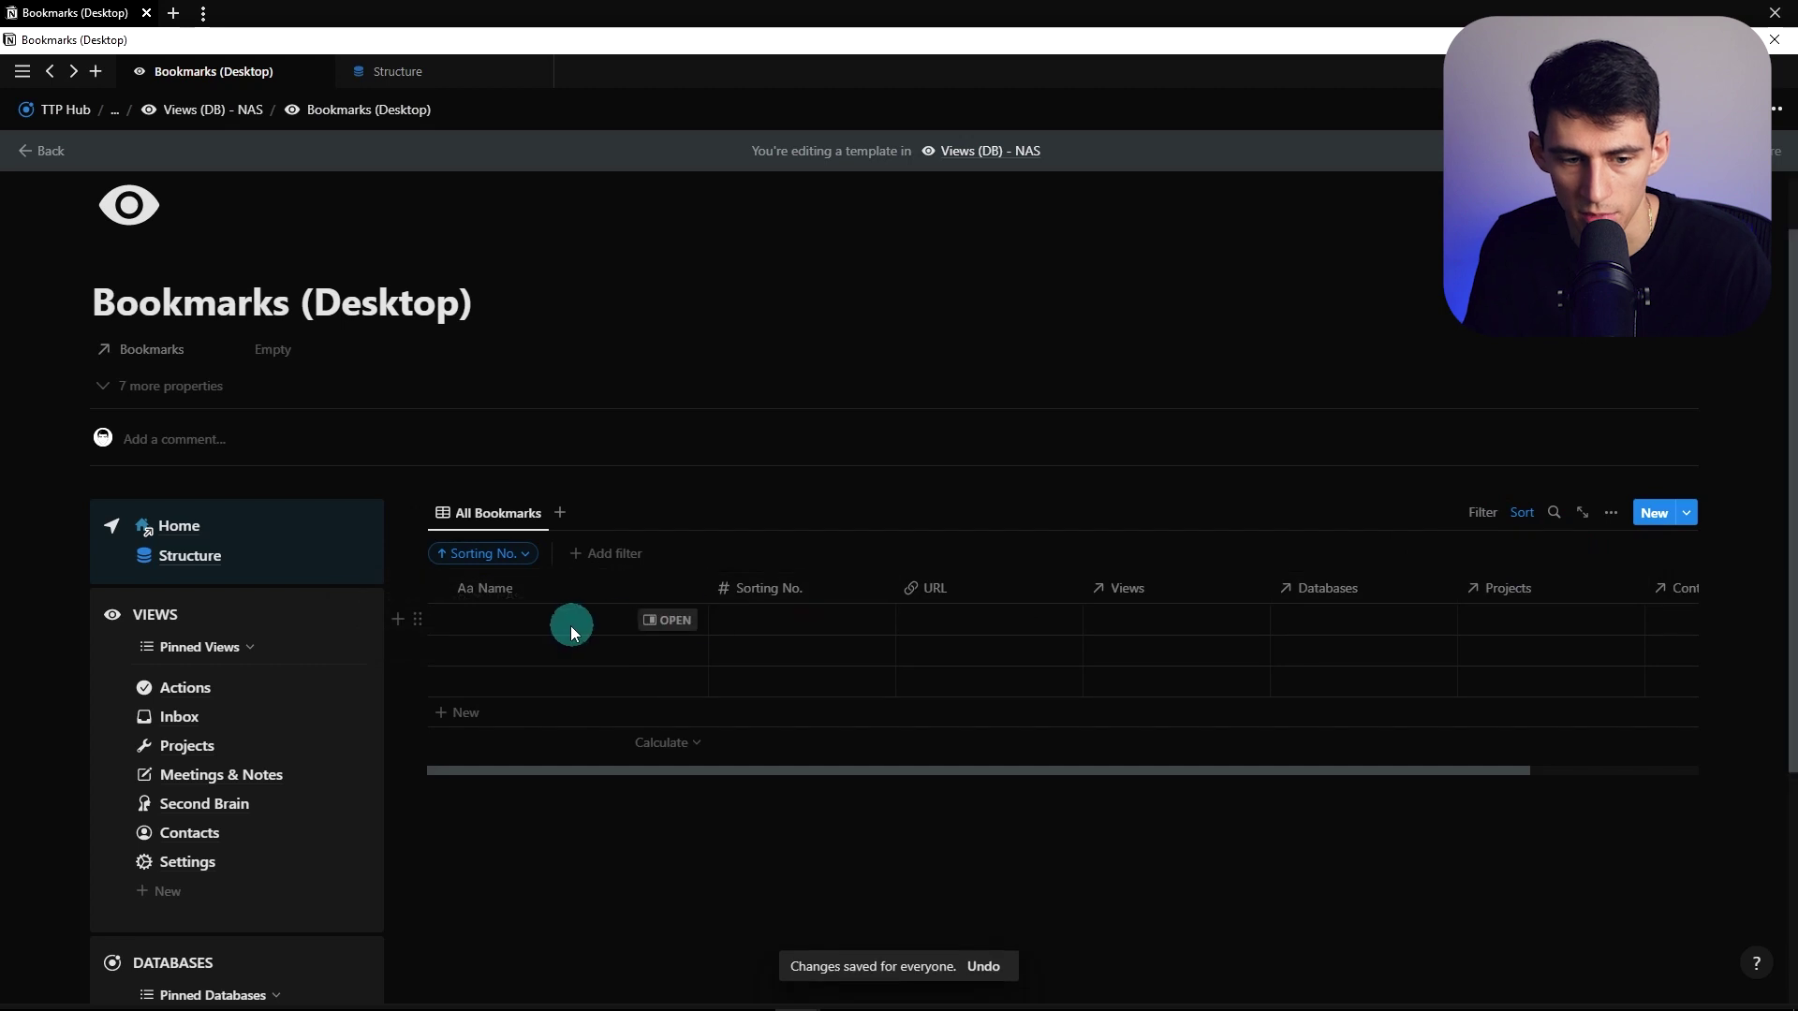
# Add bookmark rows YouTube Channel and Client URL with Sorting No. values 1 and 2
pyautogui.click(570, 622)
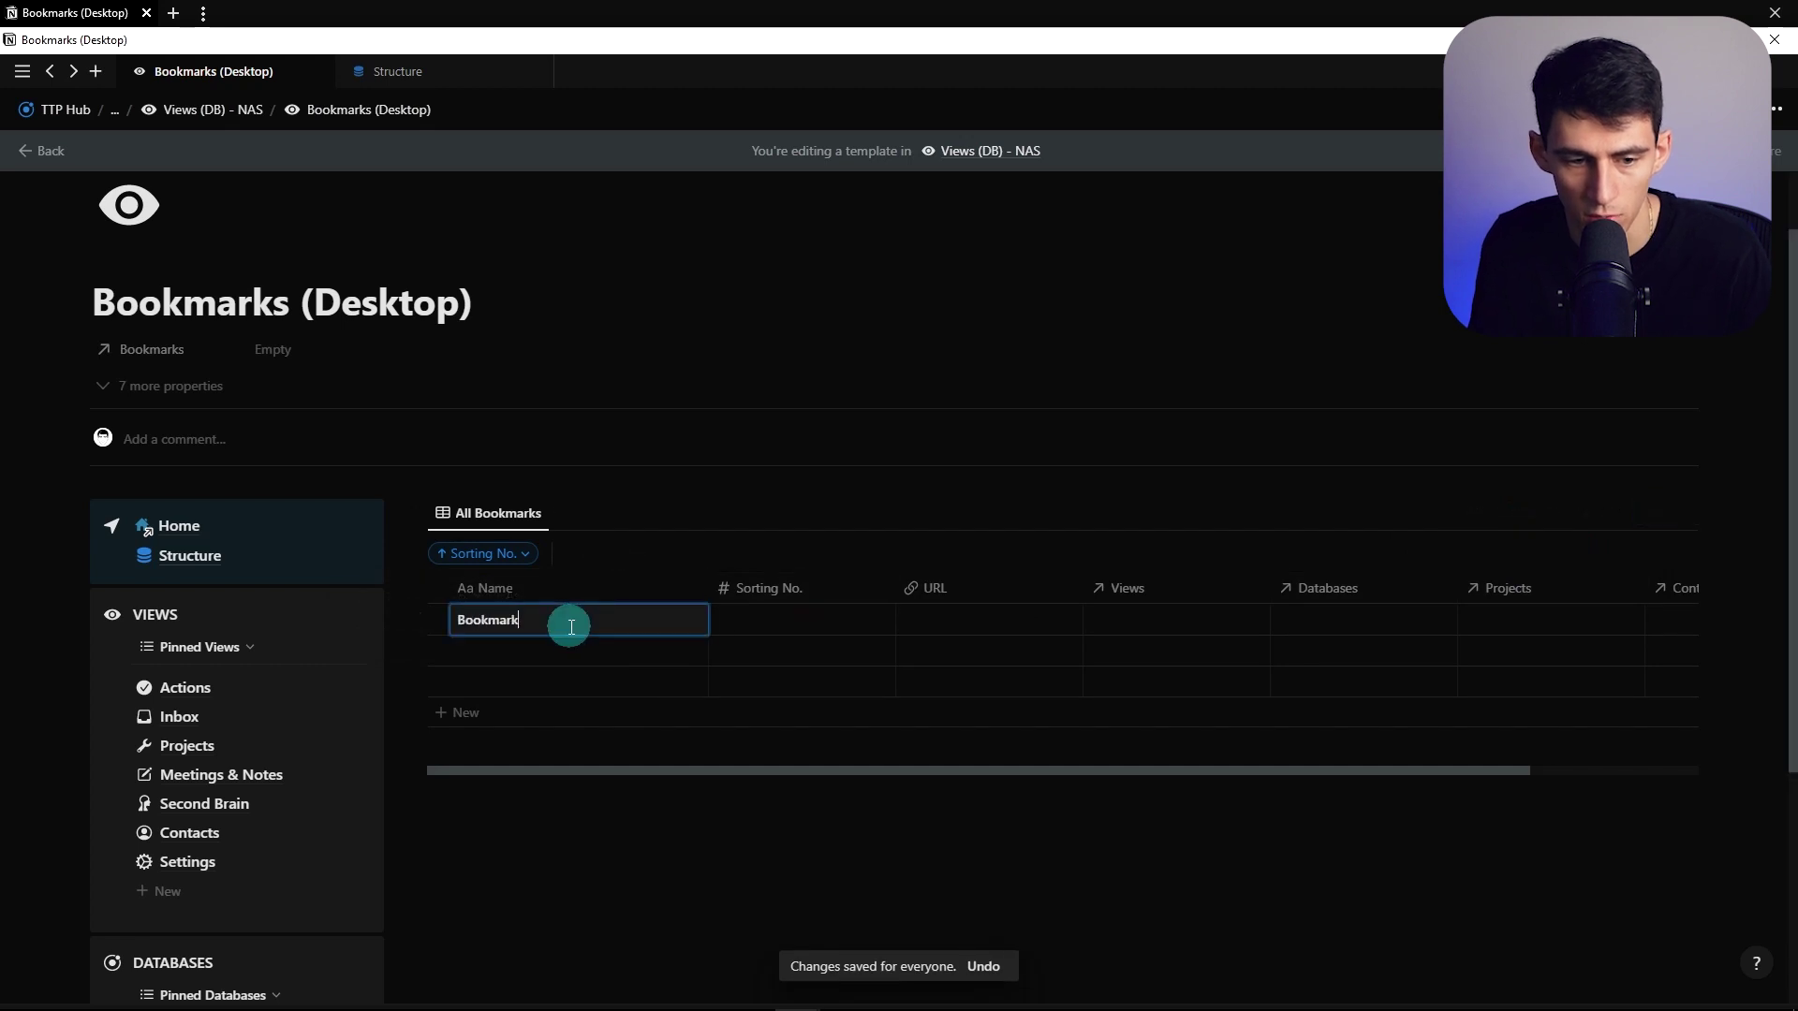
pyautogui.press('Return')
pyautogui.write('Bookmark 2')
pyautogui.press('Return')
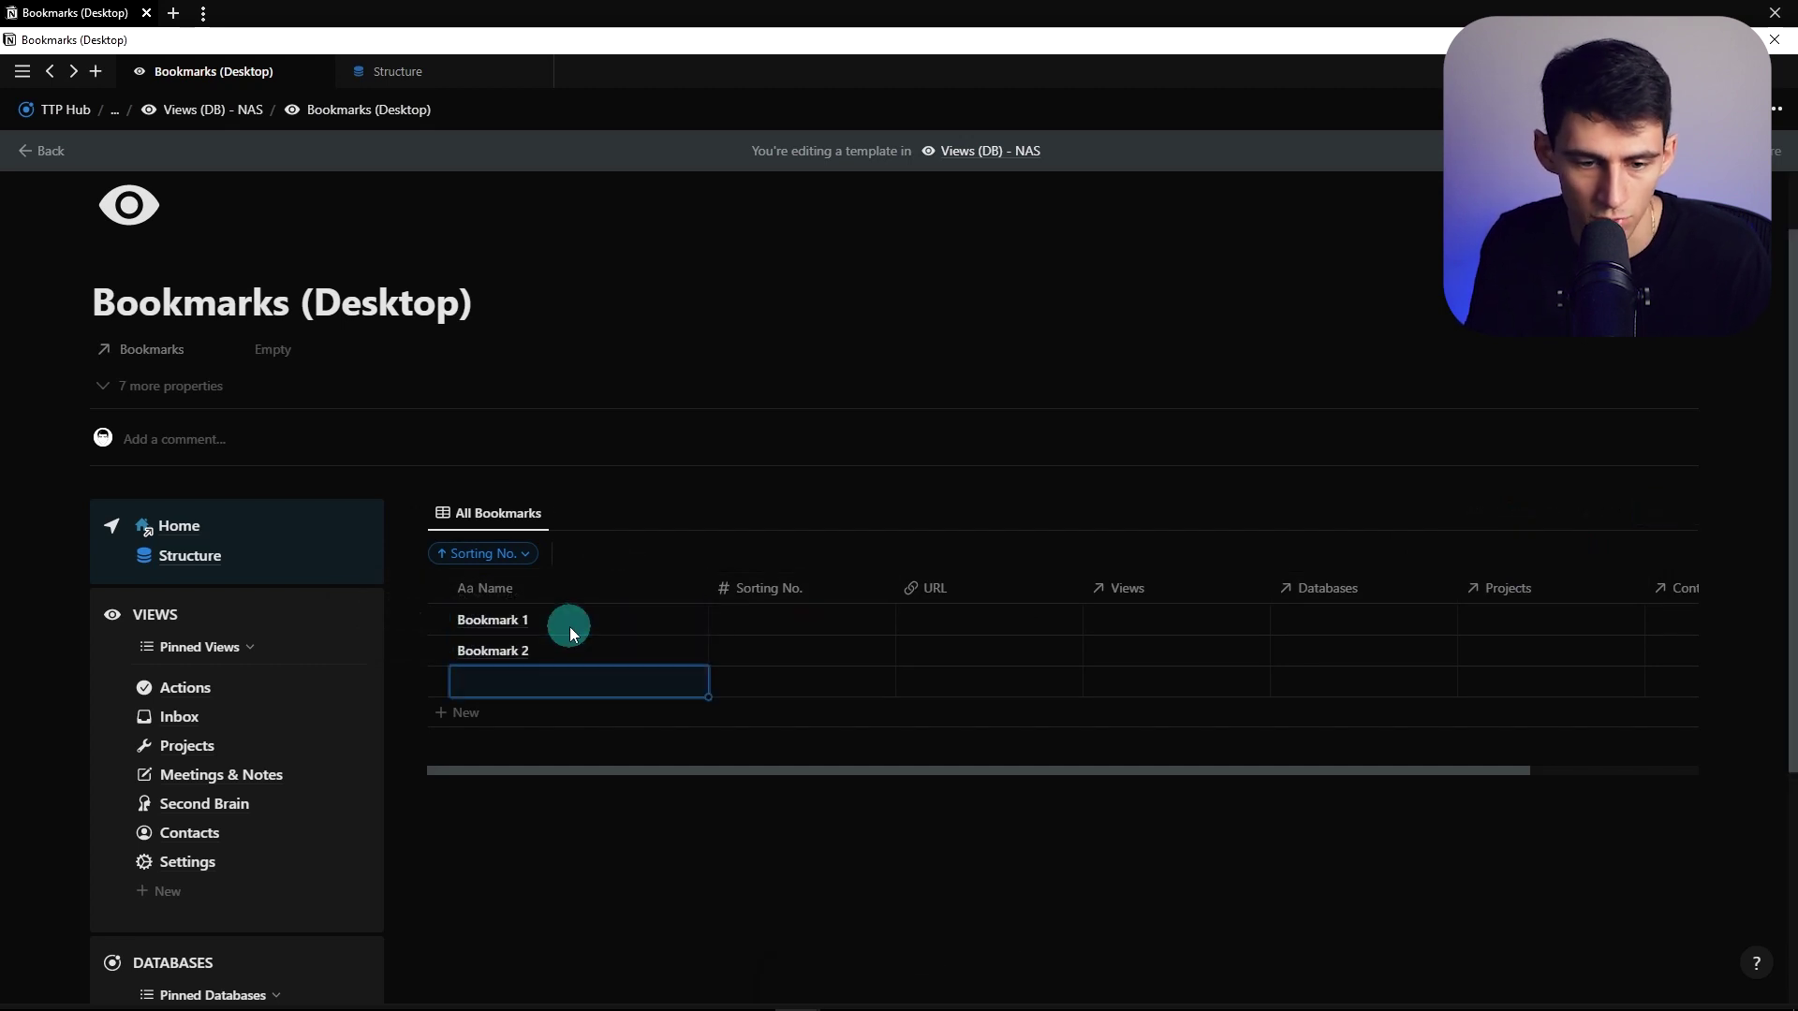
pyautogui.click(746, 625)
pyautogui.write('2')
pyautogui.press('Return')
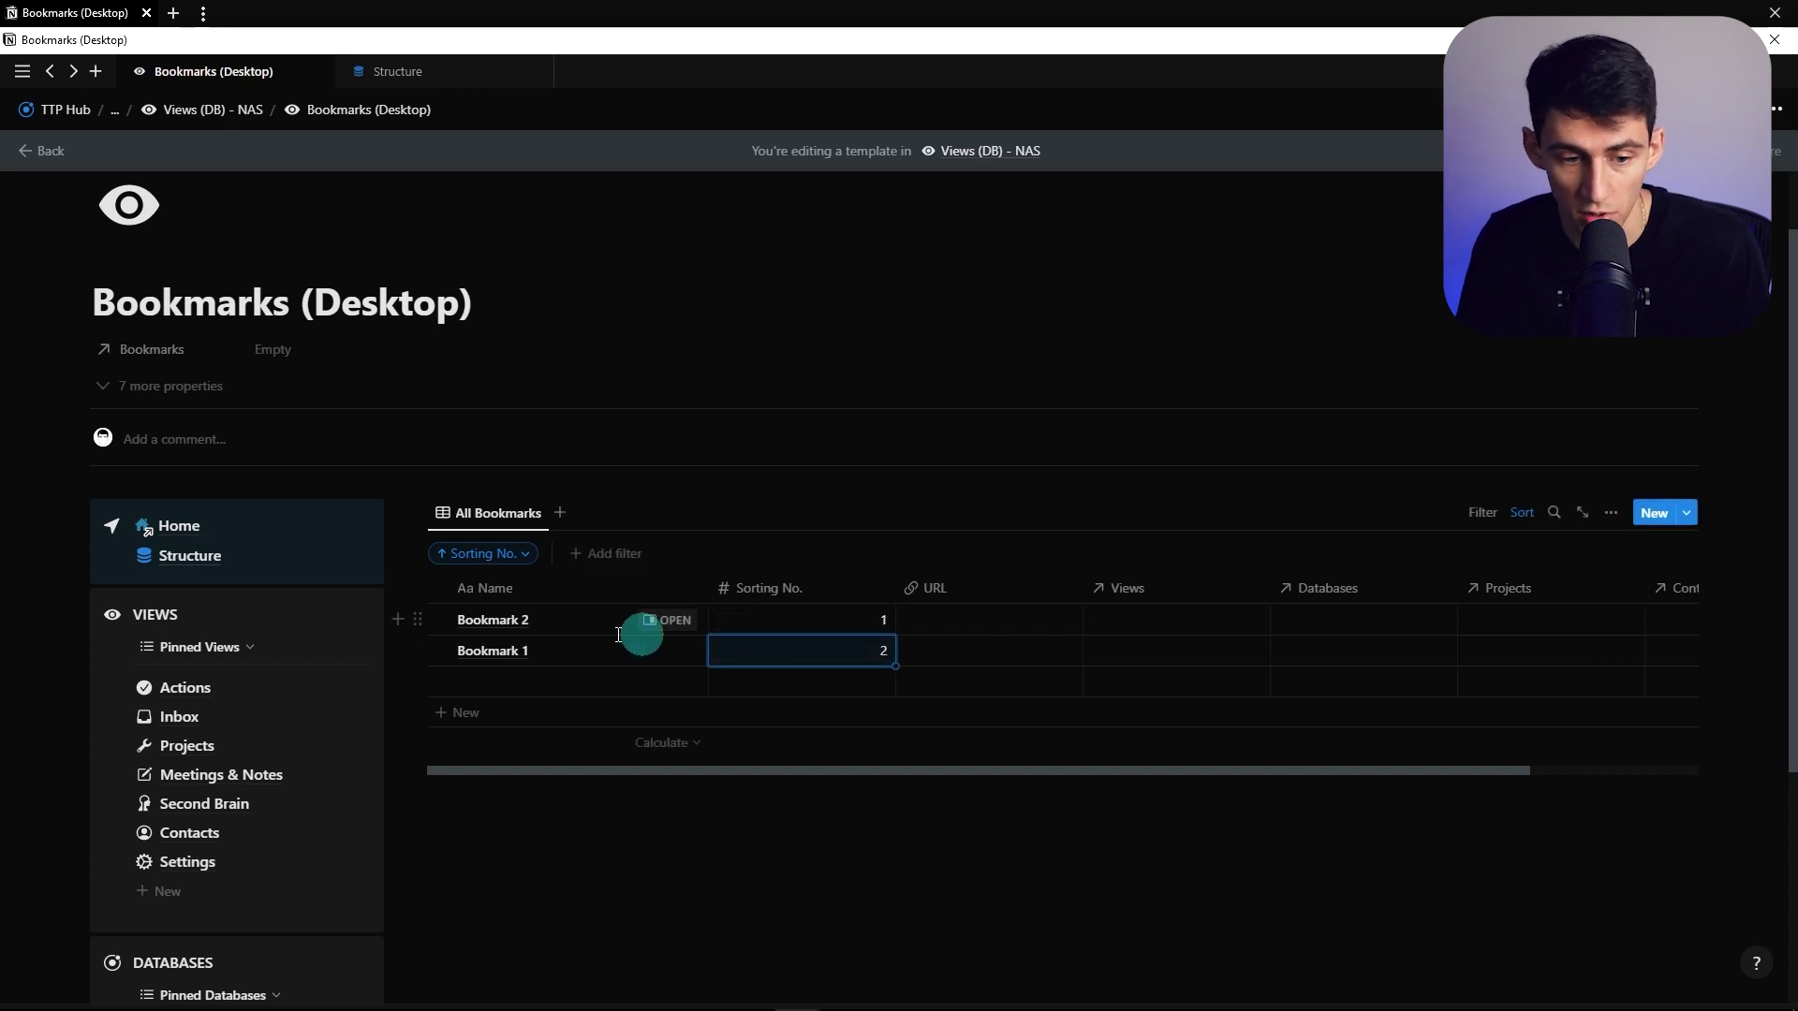
pyautogui.click(596, 623)
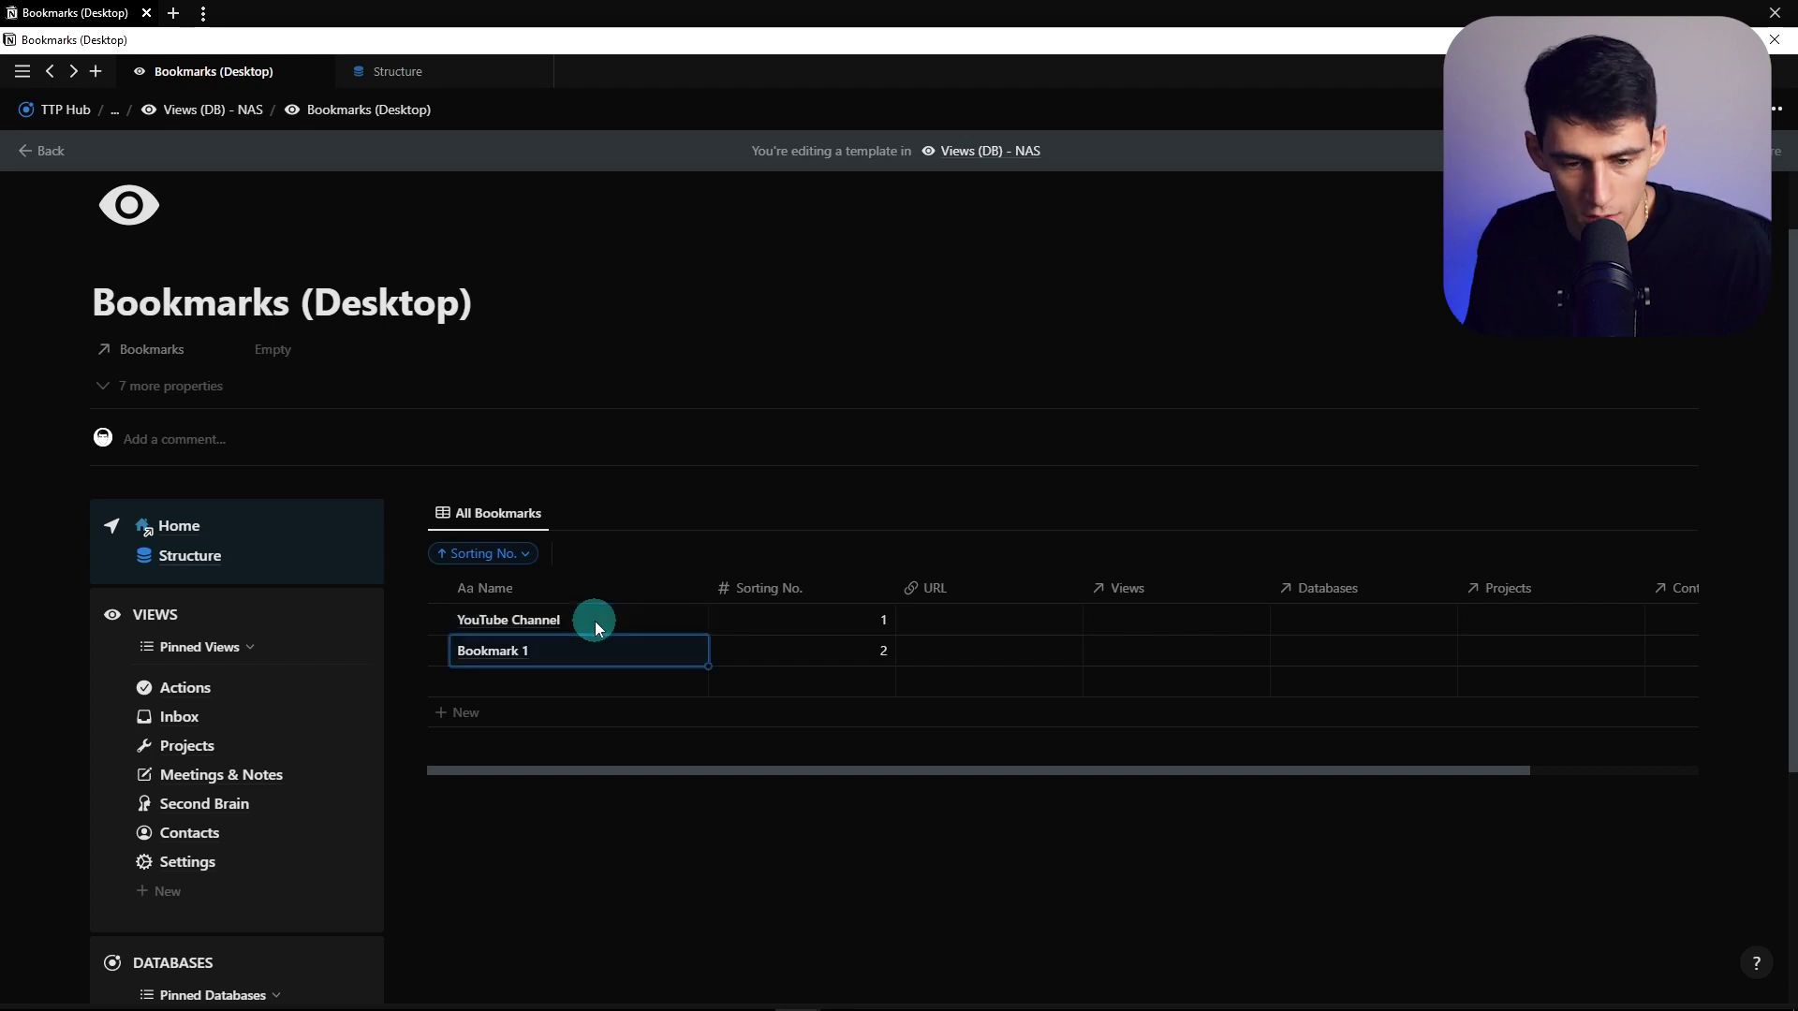
pyautogui.hotkey('ctrl', 'a')
pyautogui.write('Client URL')
pyautogui.press('Return')
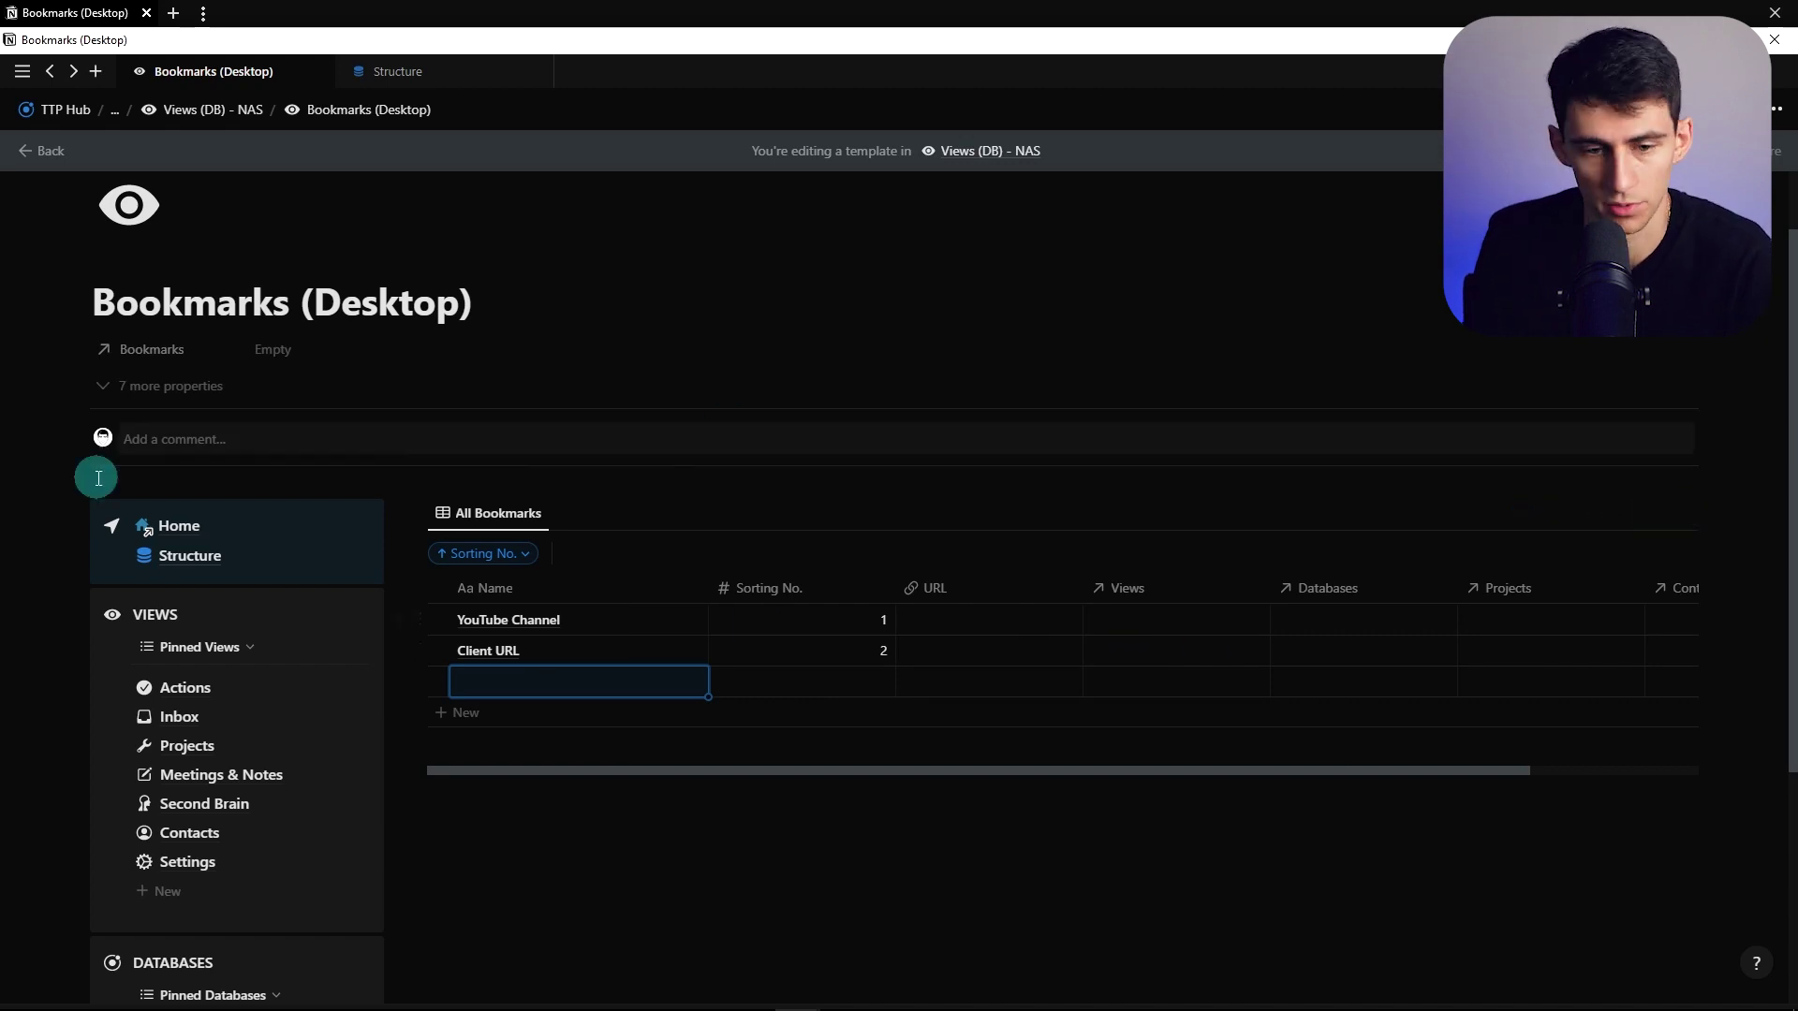
# Remove an extra duplicated view and add a Files & media property named Cover Image
pyautogui.click(510, 513)
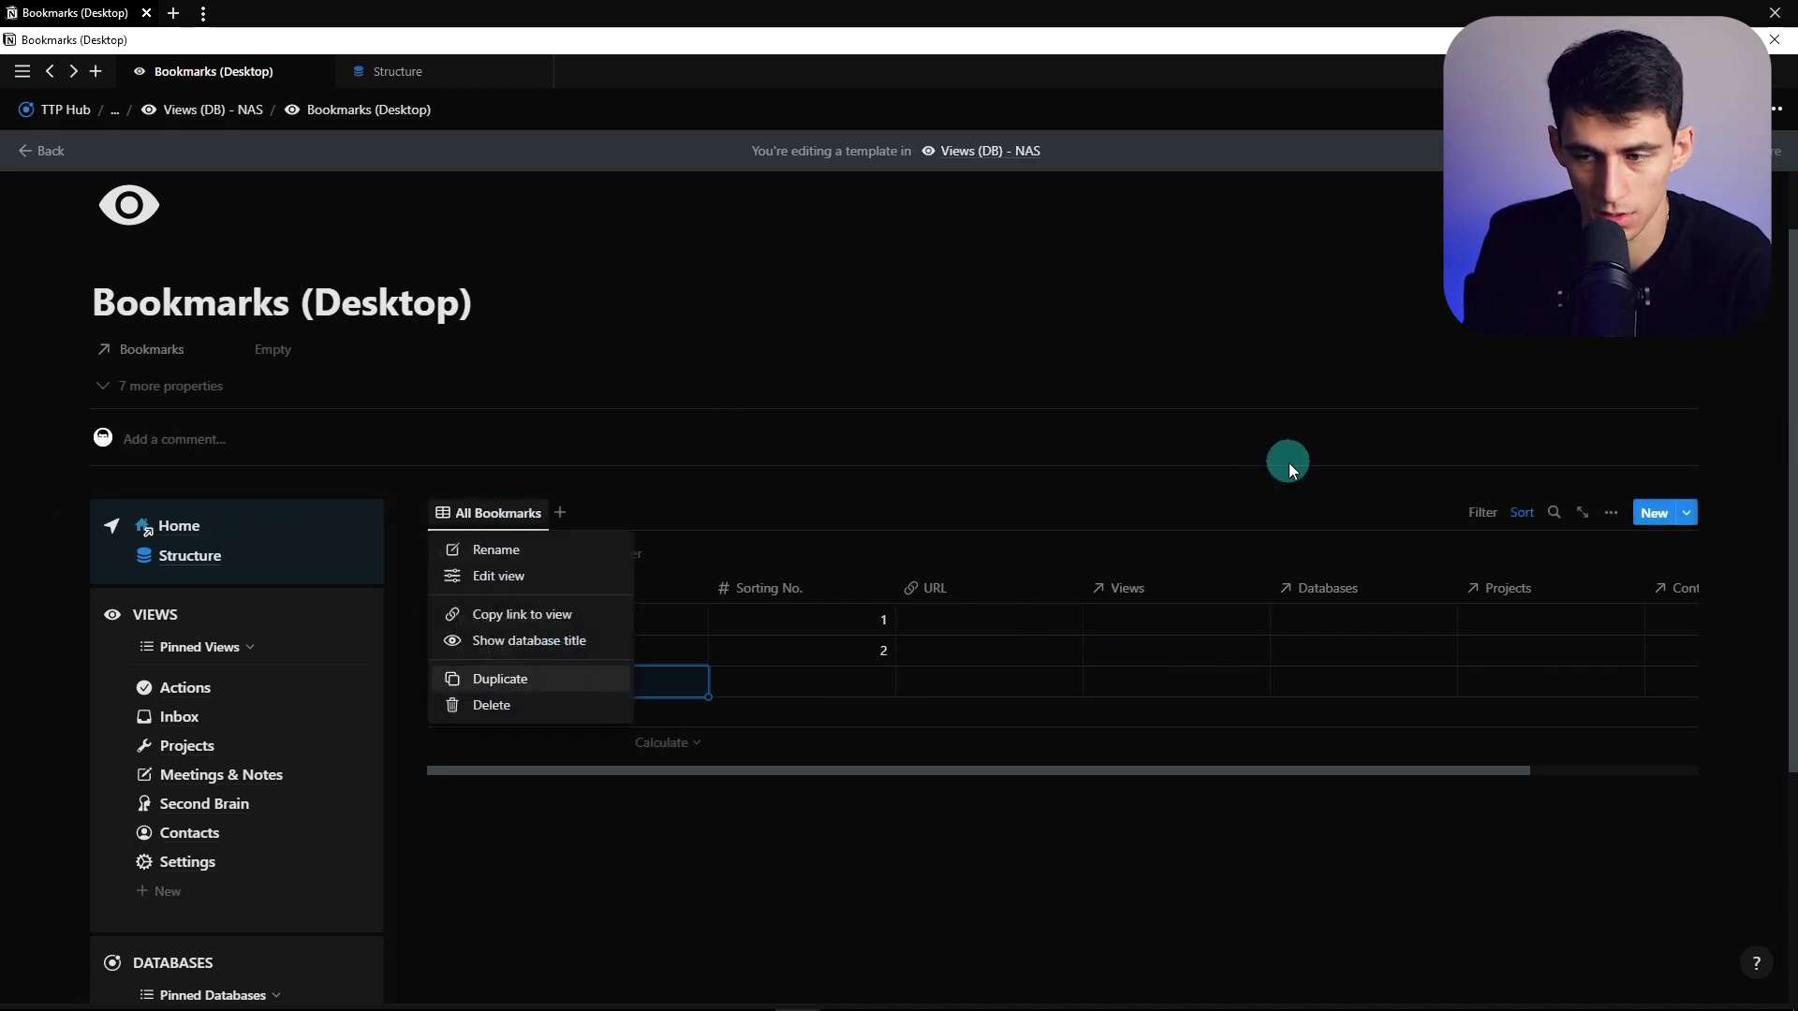
pyautogui.click(1205, 503)
pyautogui.click(468, 514)
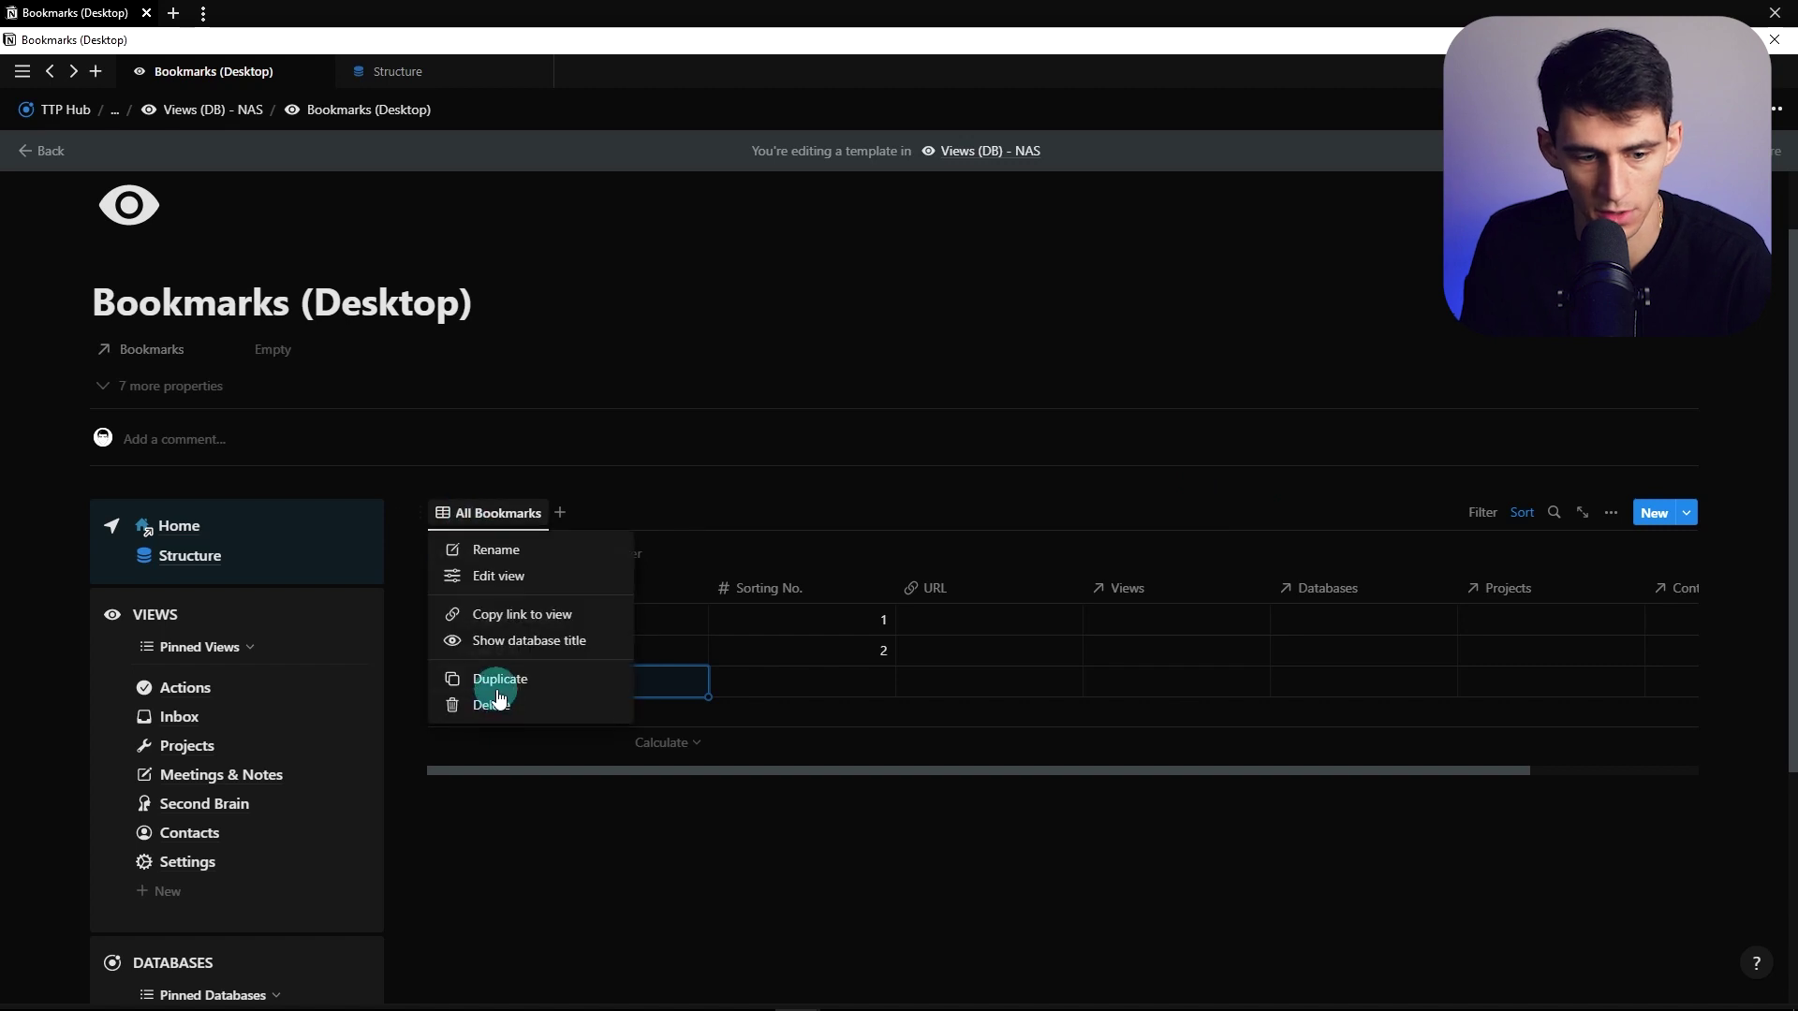
pyautogui.click(496, 680)
pyautogui.click(600, 513)
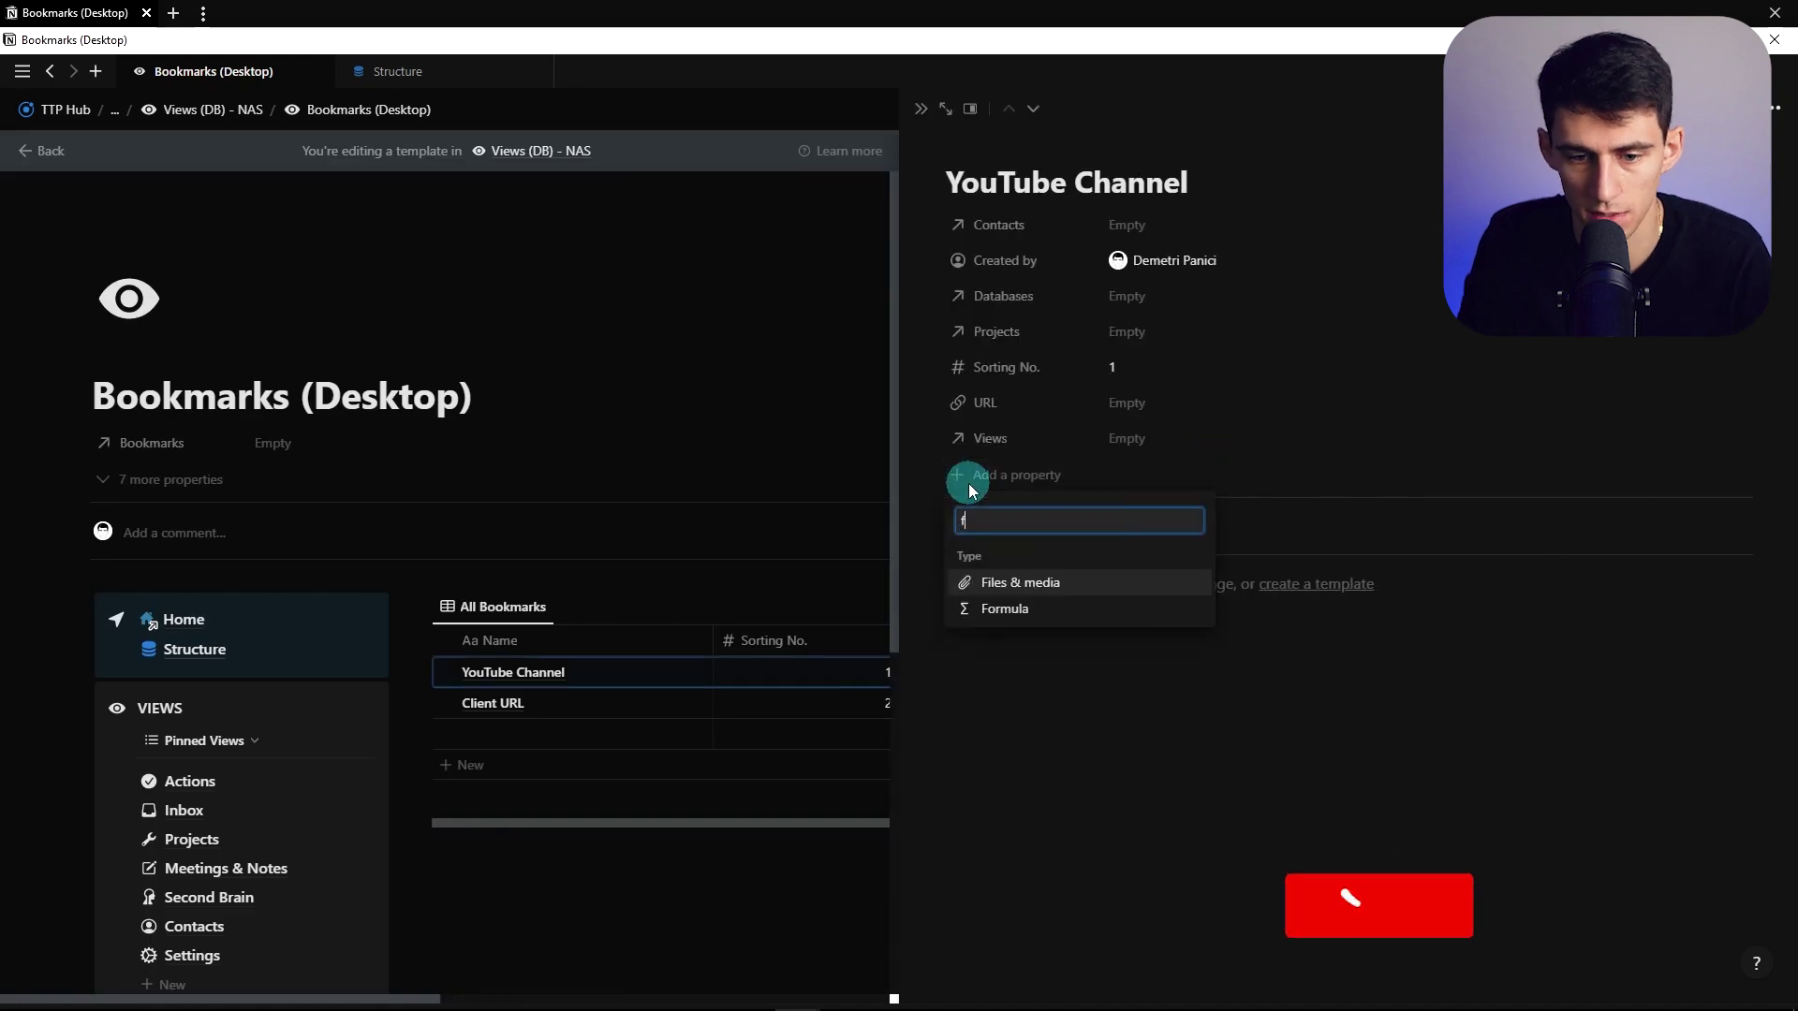
pyautogui.press('Return')
pyautogui.write('Cover Image')
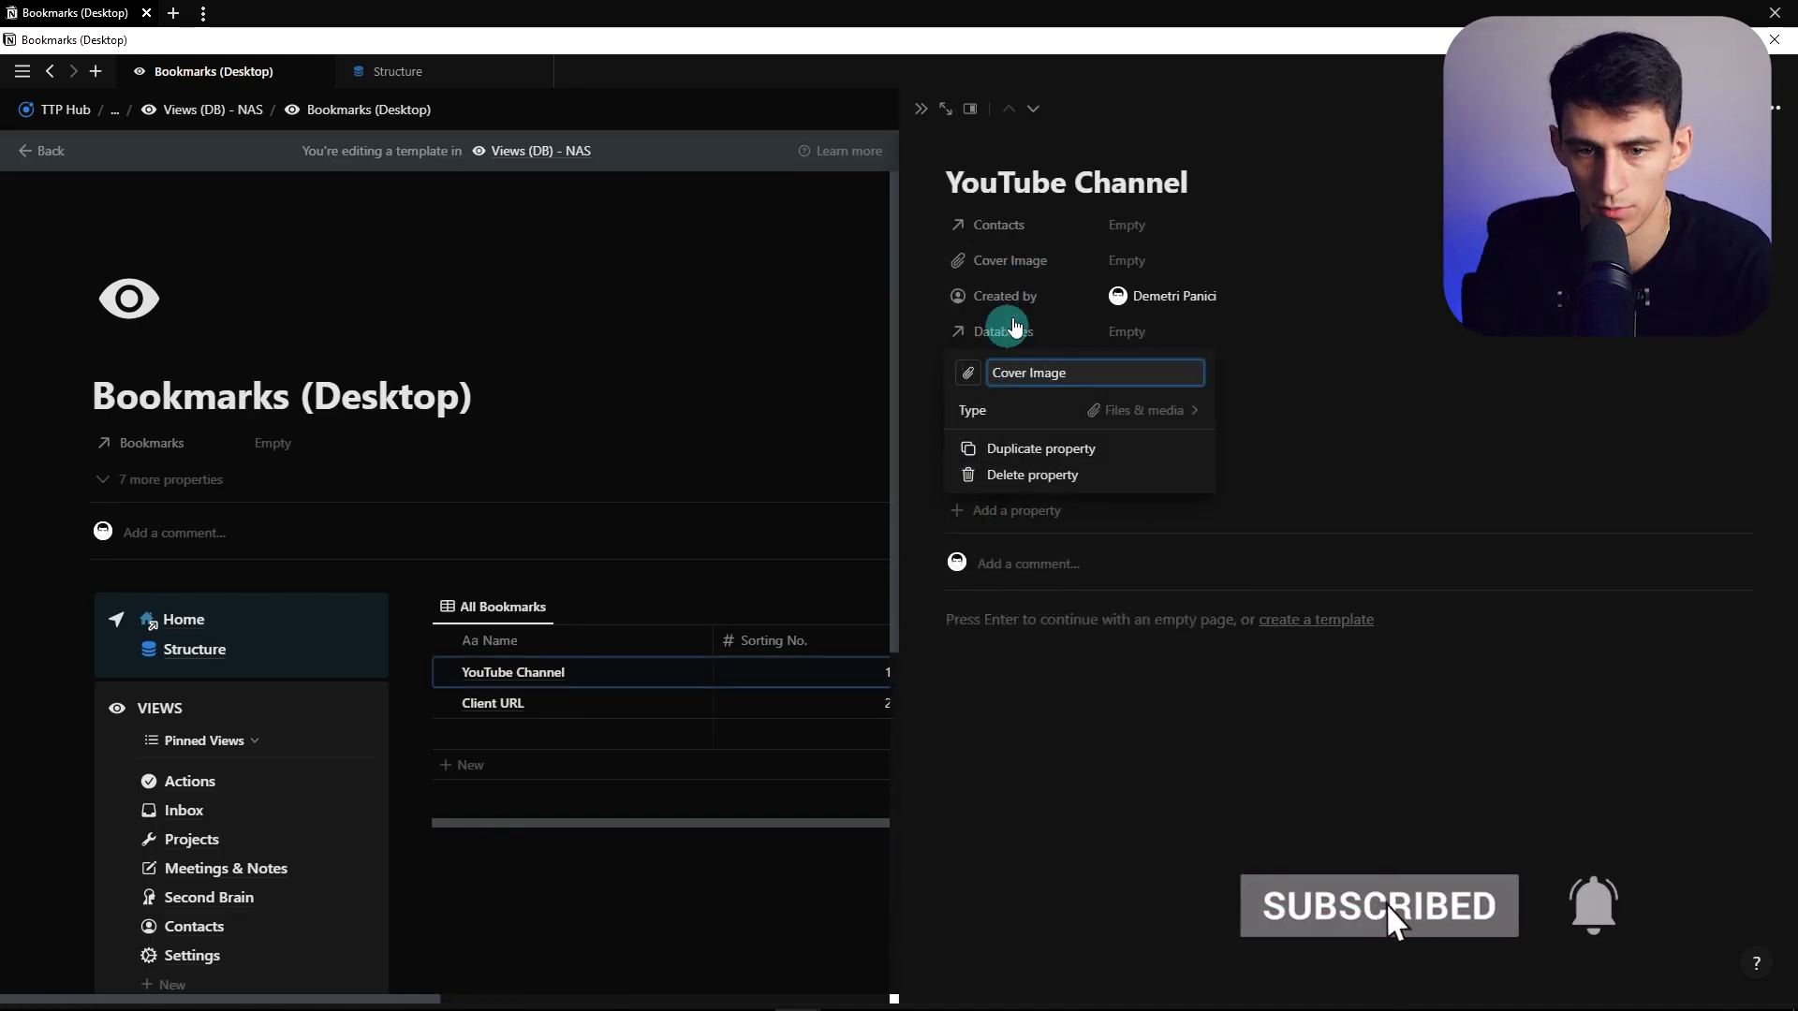
pyautogui.press('Return')
pyautogui.click(921, 108)
# Duplicate All Bookmarks as All Bookmarks (Gallery): gallery layout, small cards, Cover Image preview
pyautogui.click(506, 606)
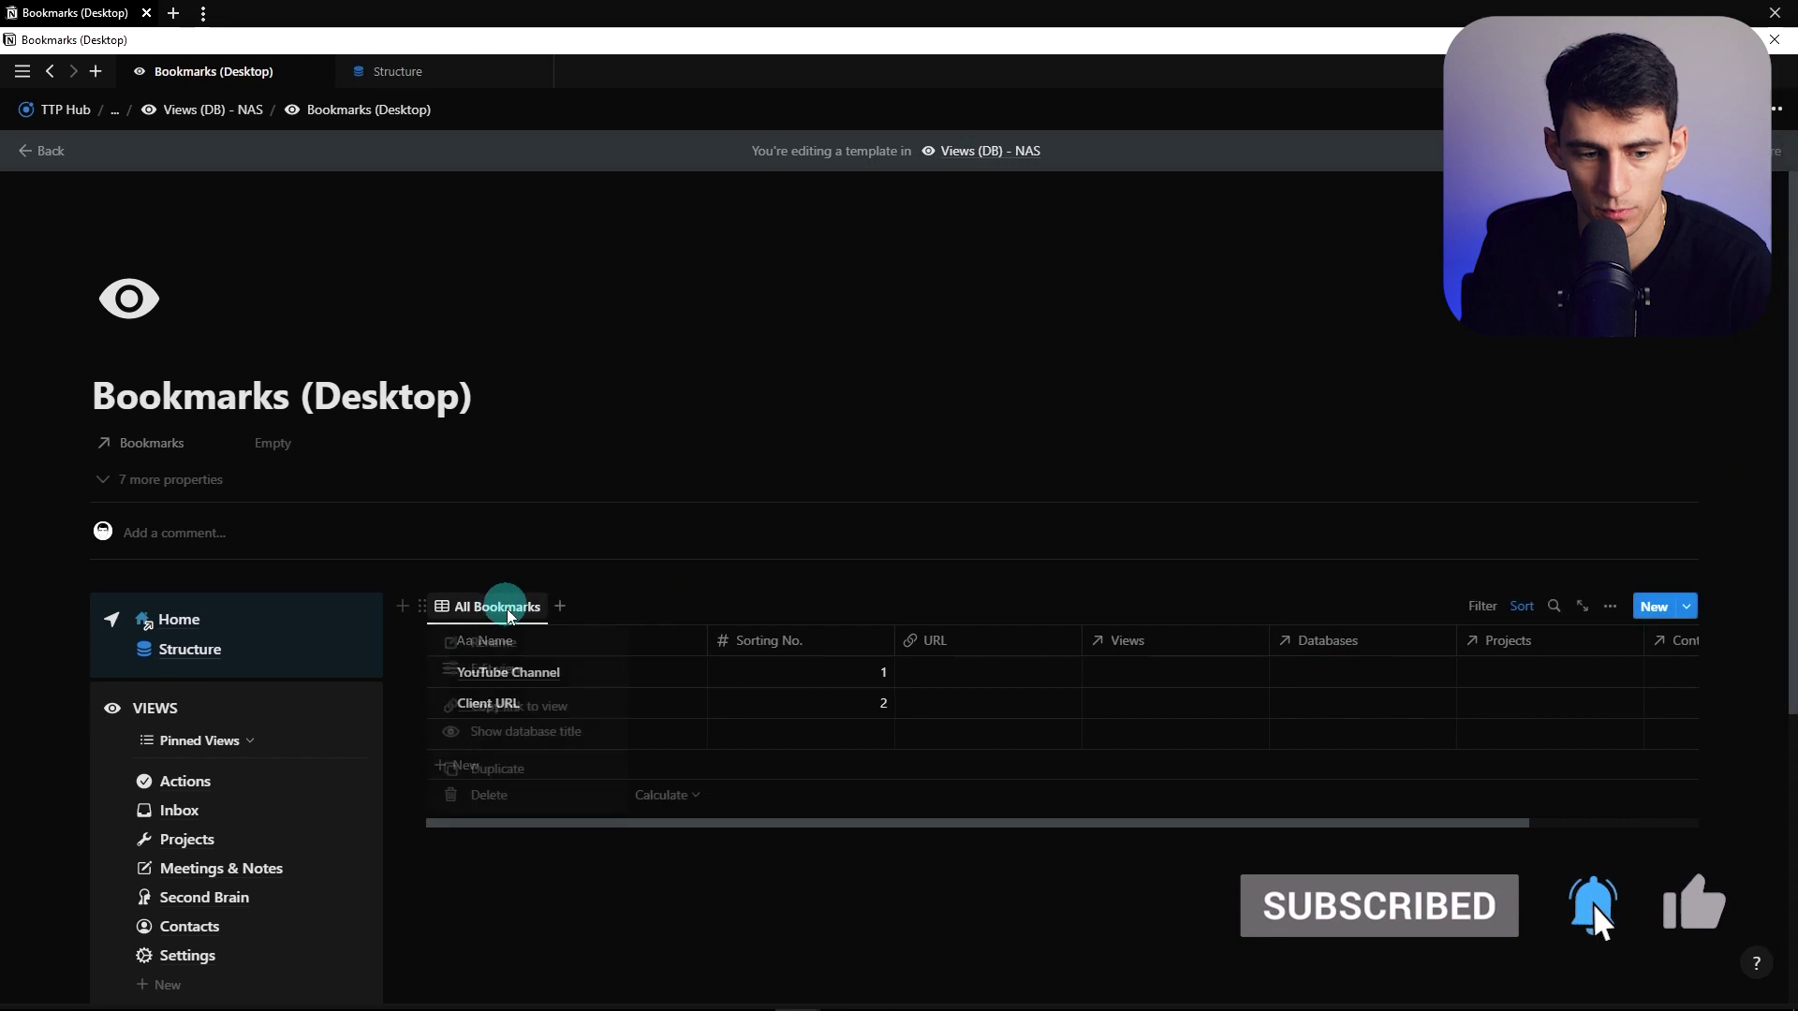
pyautogui.click(494, 776)
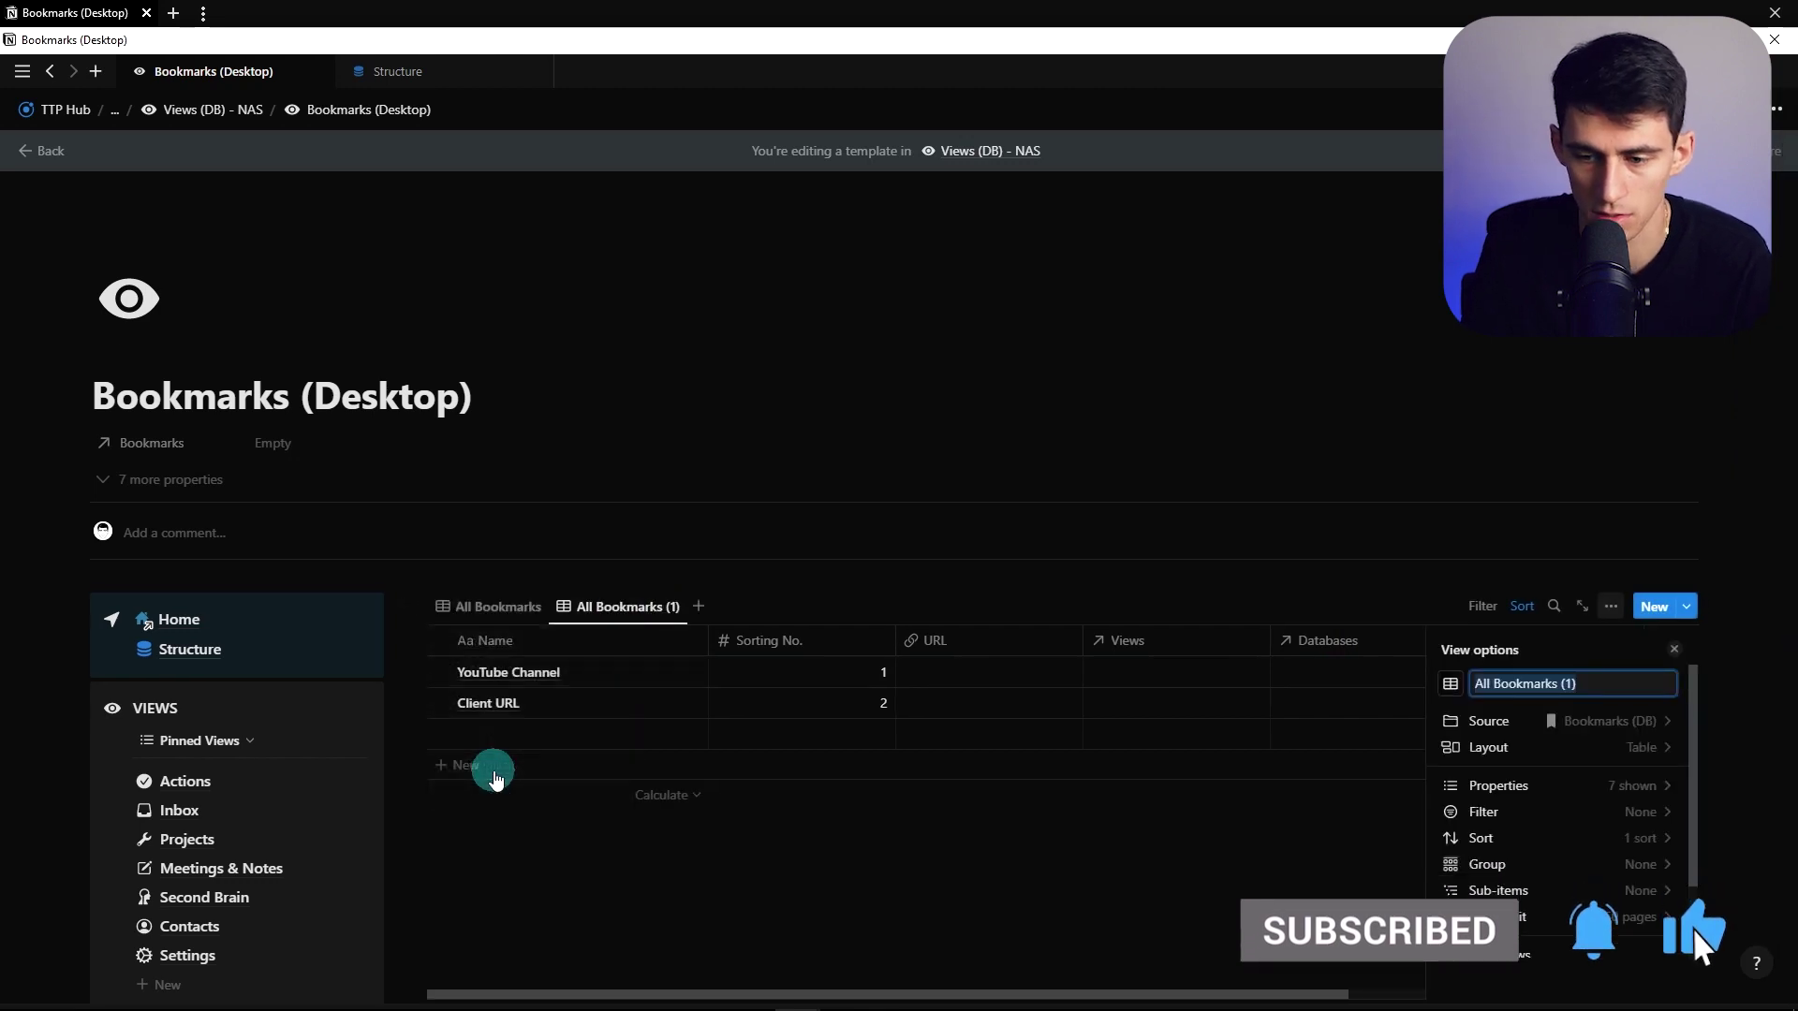
pyautogui.write('Ga')
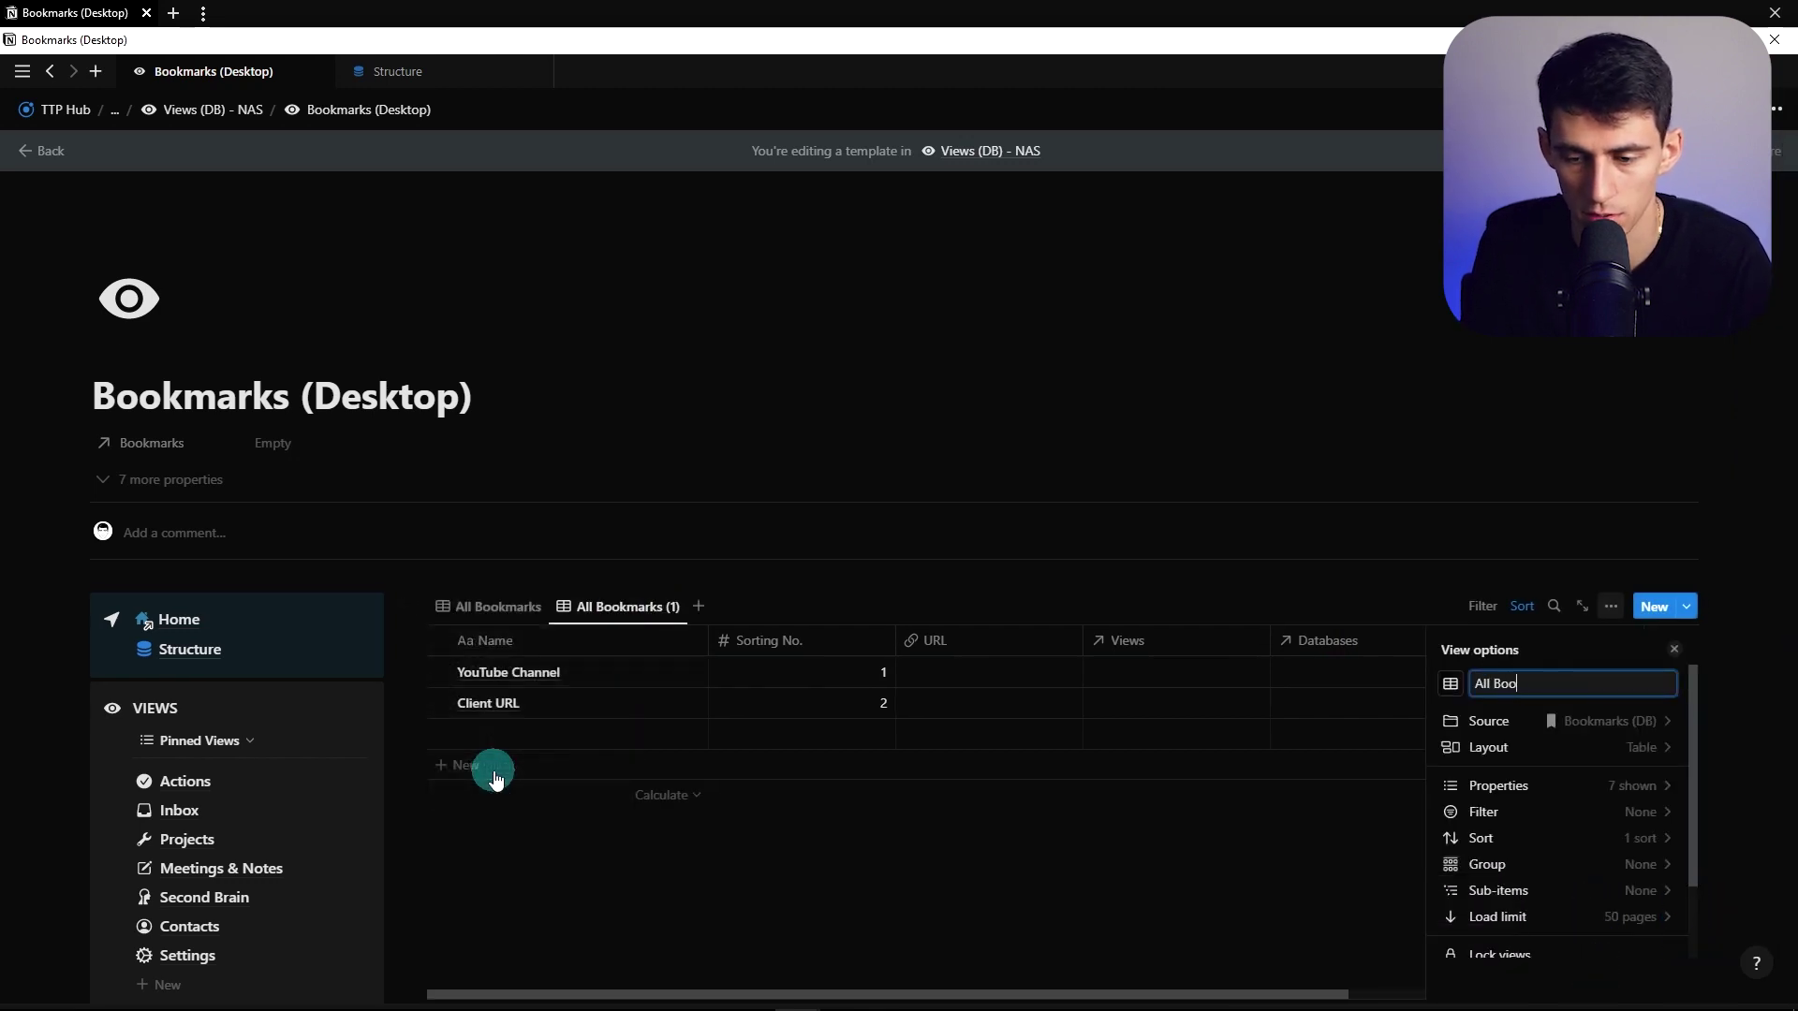
pyautogui.write('allery)')
pyautogui.click(1487, 864)
pyautogui.click(1450, 663)
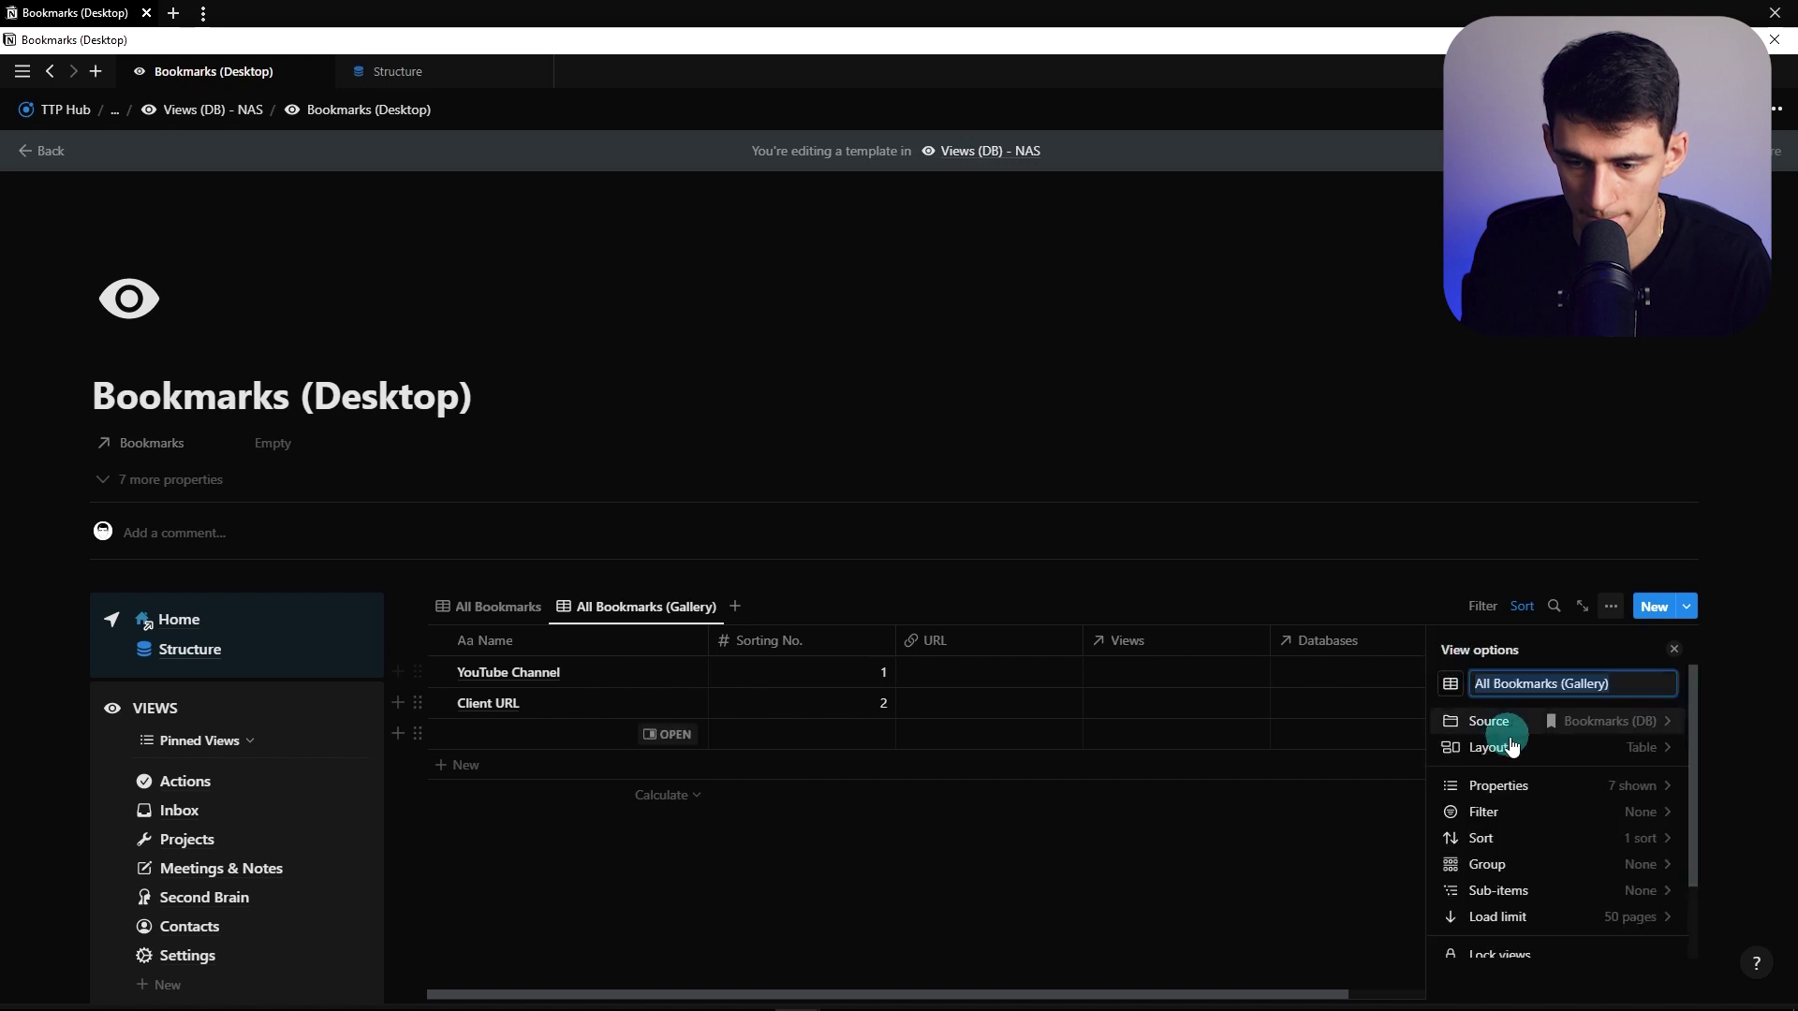
pyautogui.click(1509, 722)
pyautogui.click(1633, 771)
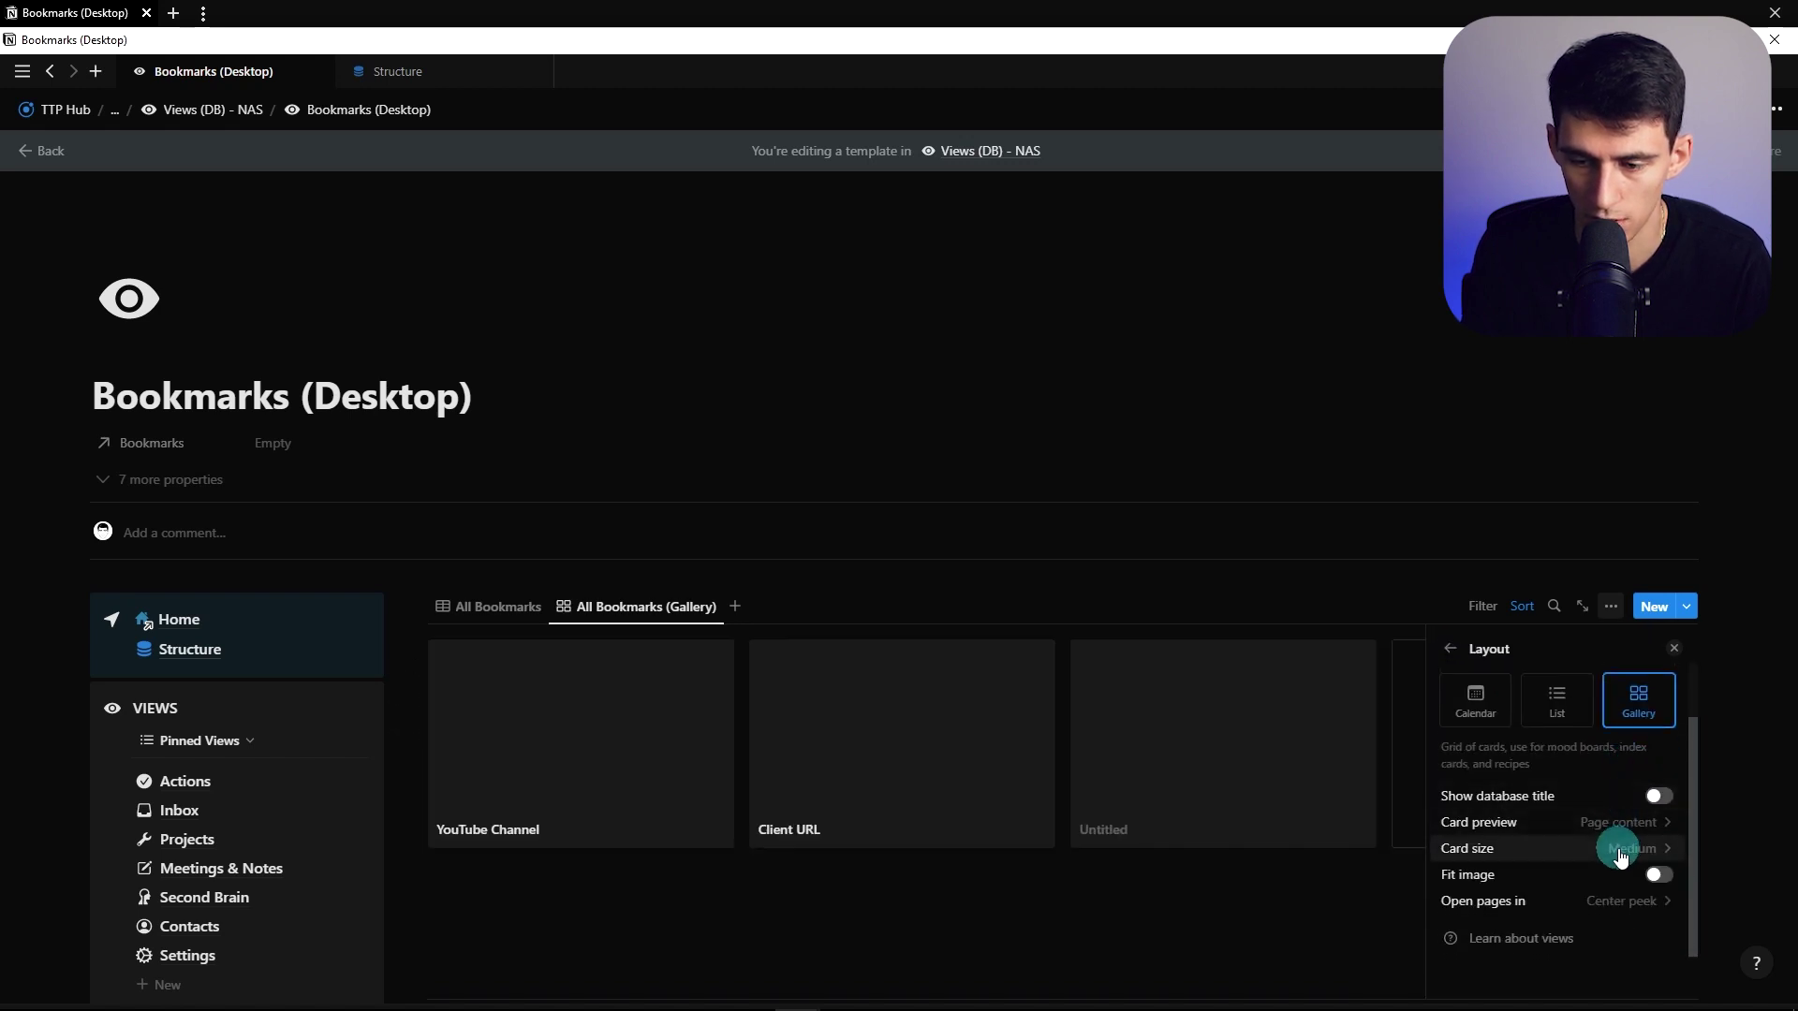
pyautogui.click(1485, 850)
pyautogui.click(1479, 878)
pyautogui.click(1536, 822)
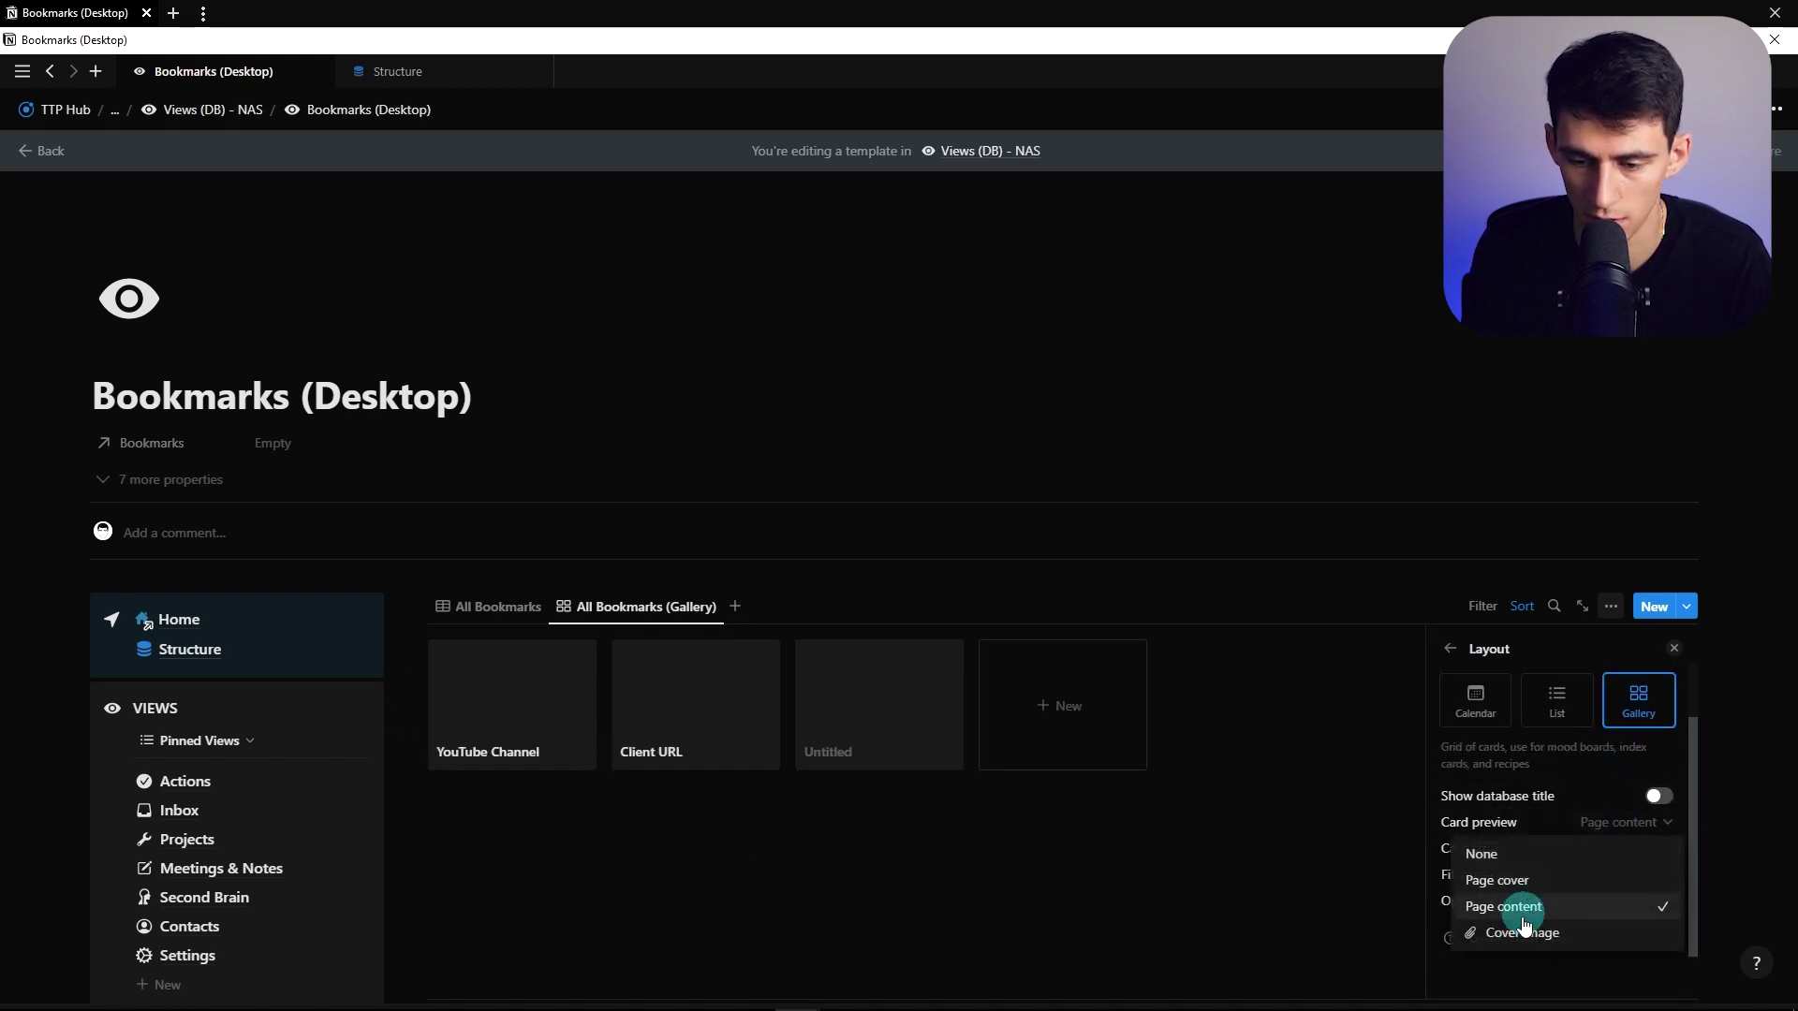
pyautogui.click(1519, 931)
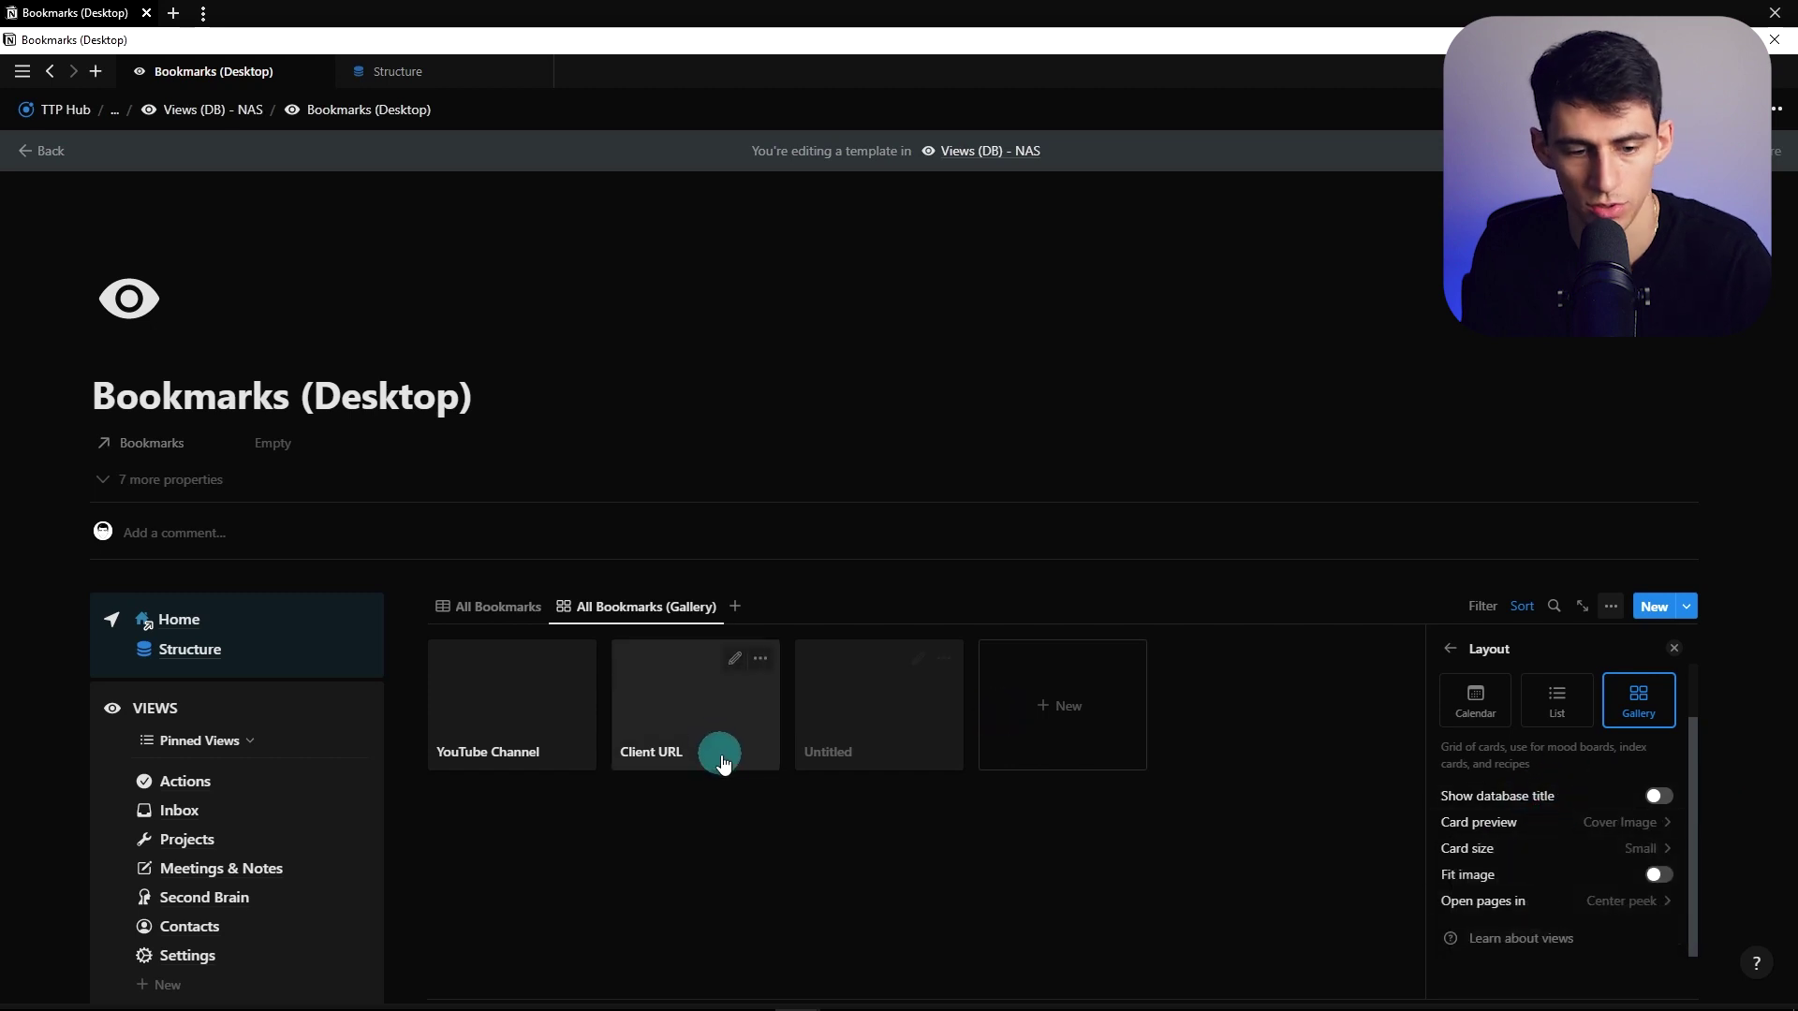
pyautogui.click(485, 706)
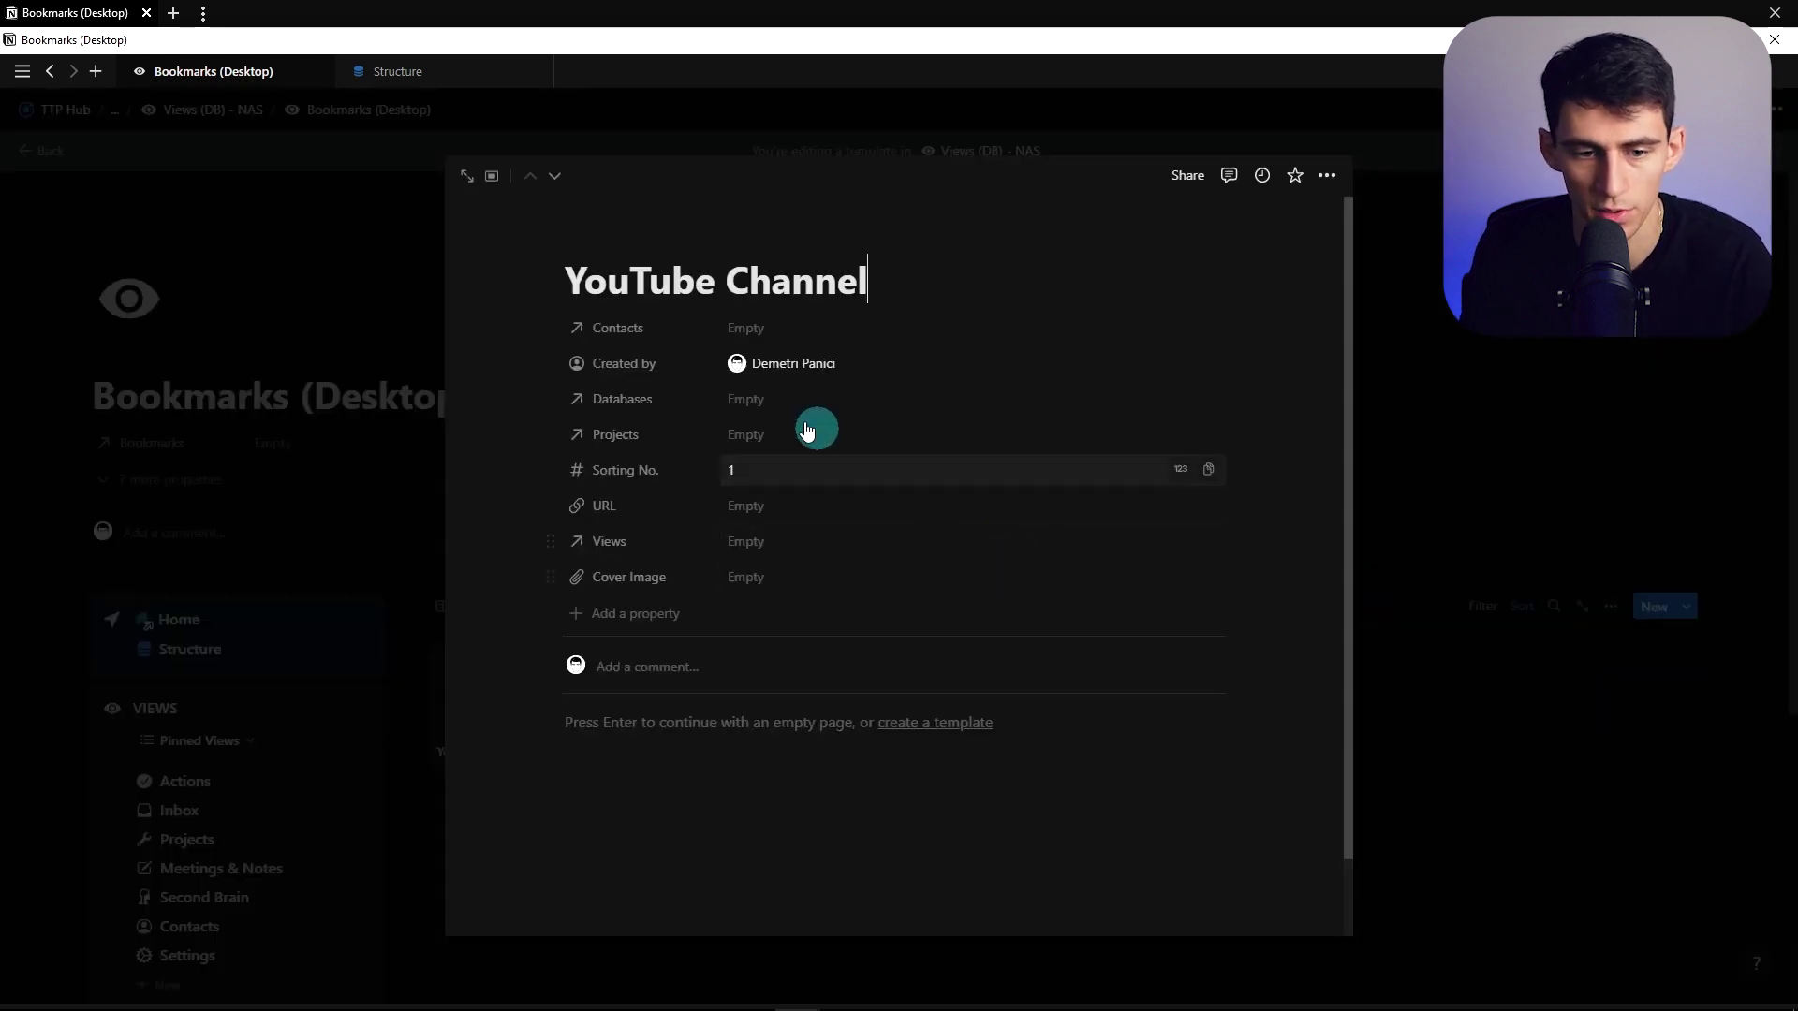
# Upload the Envato Banner image as the YouTube Channel bookmark's cover
pyautogui.click(790, 581)
pyautogui.click(964, 655)
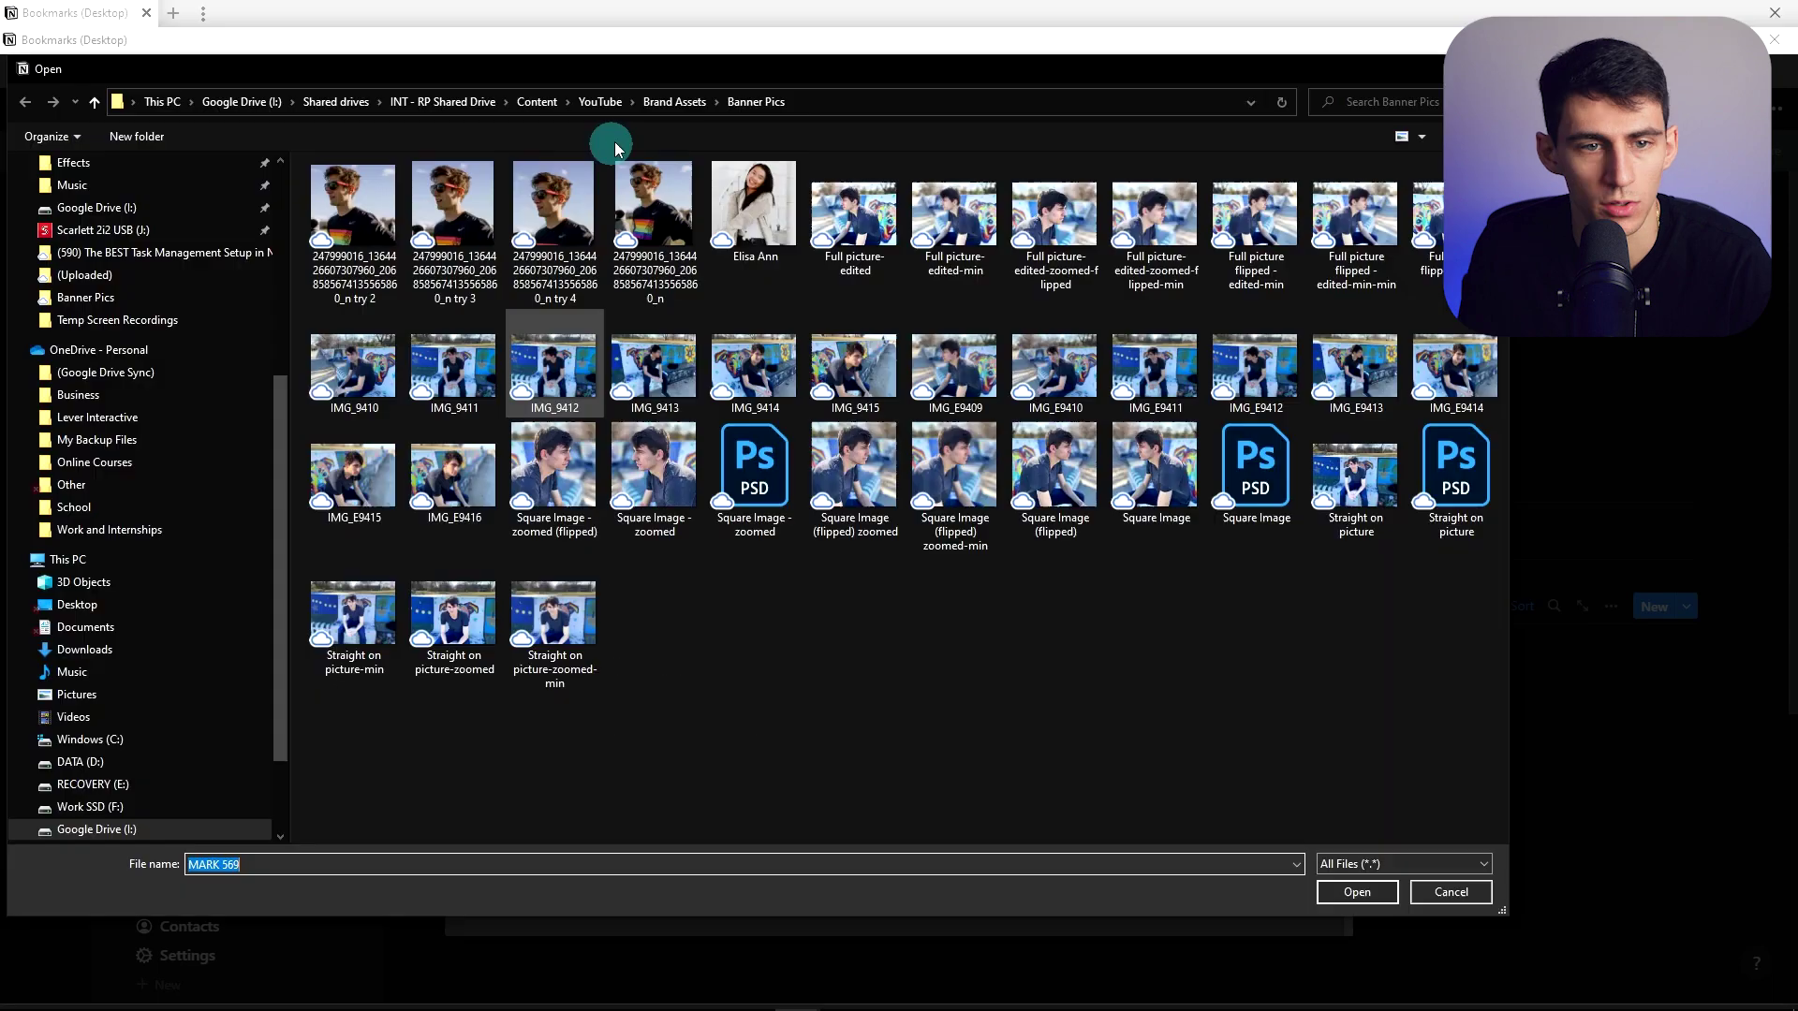
pyautogui.click(660, 108)
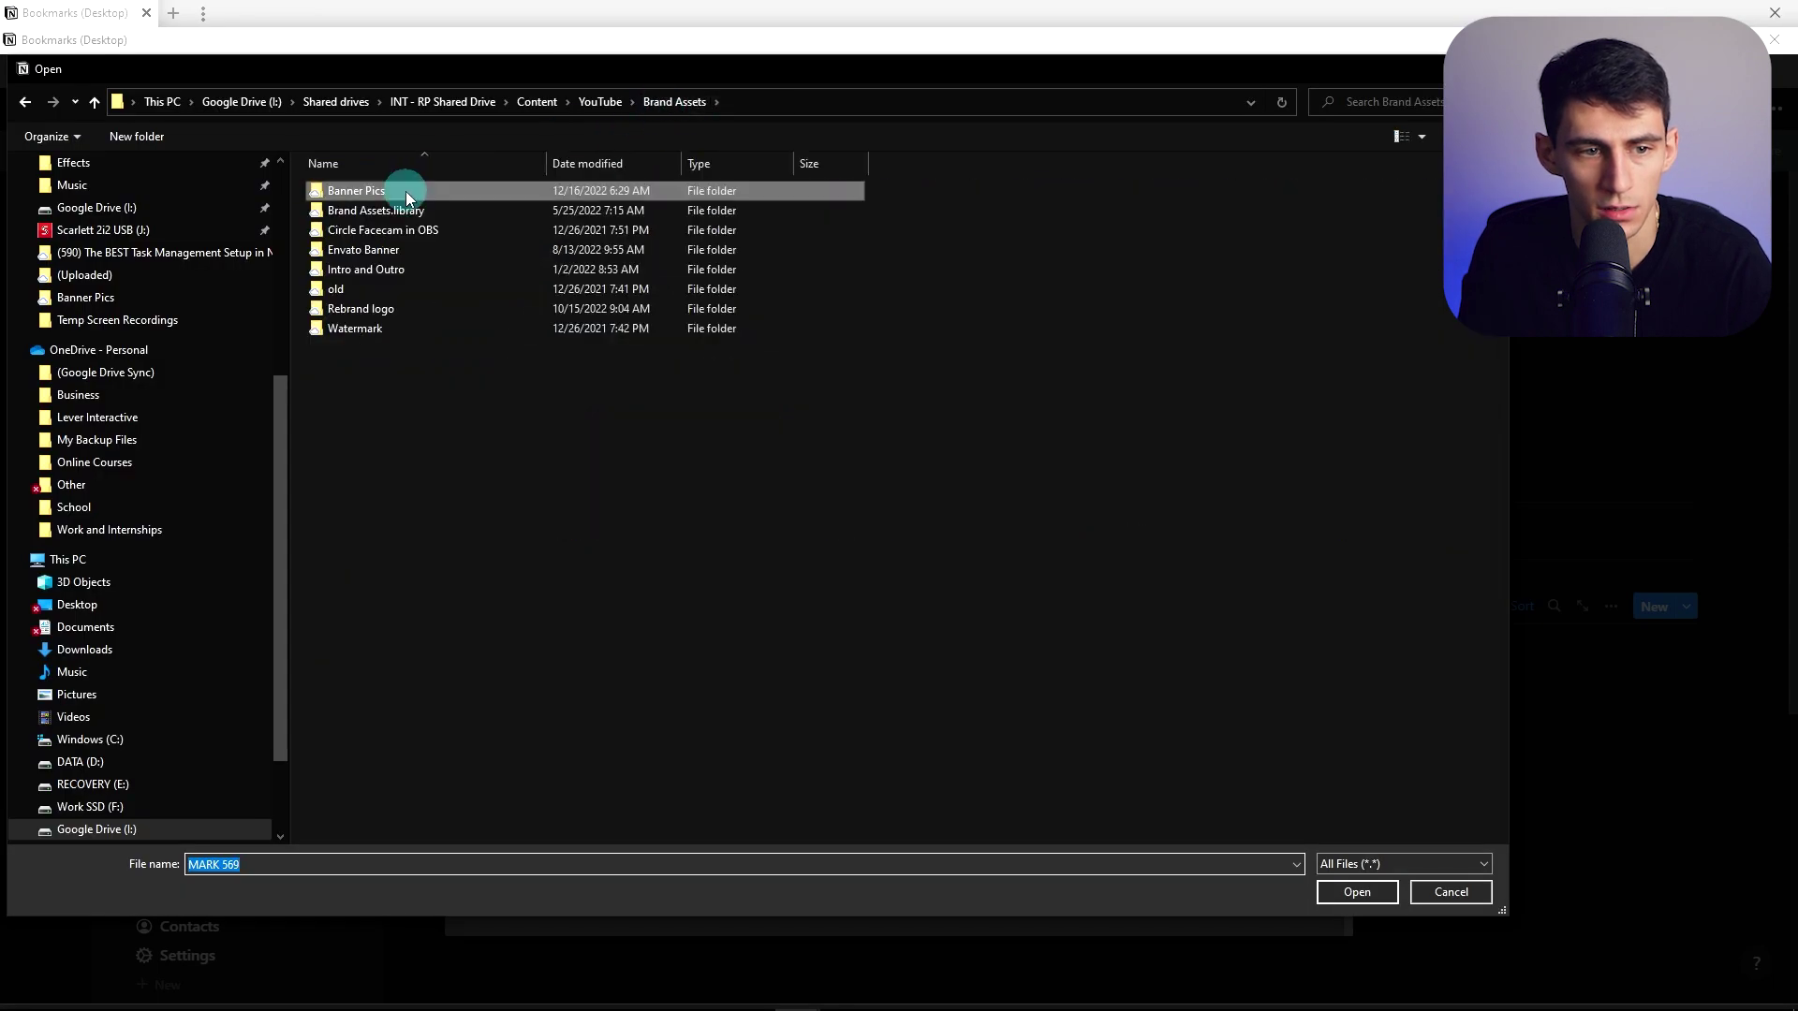
pyautogui.doubleClick(425, 253)
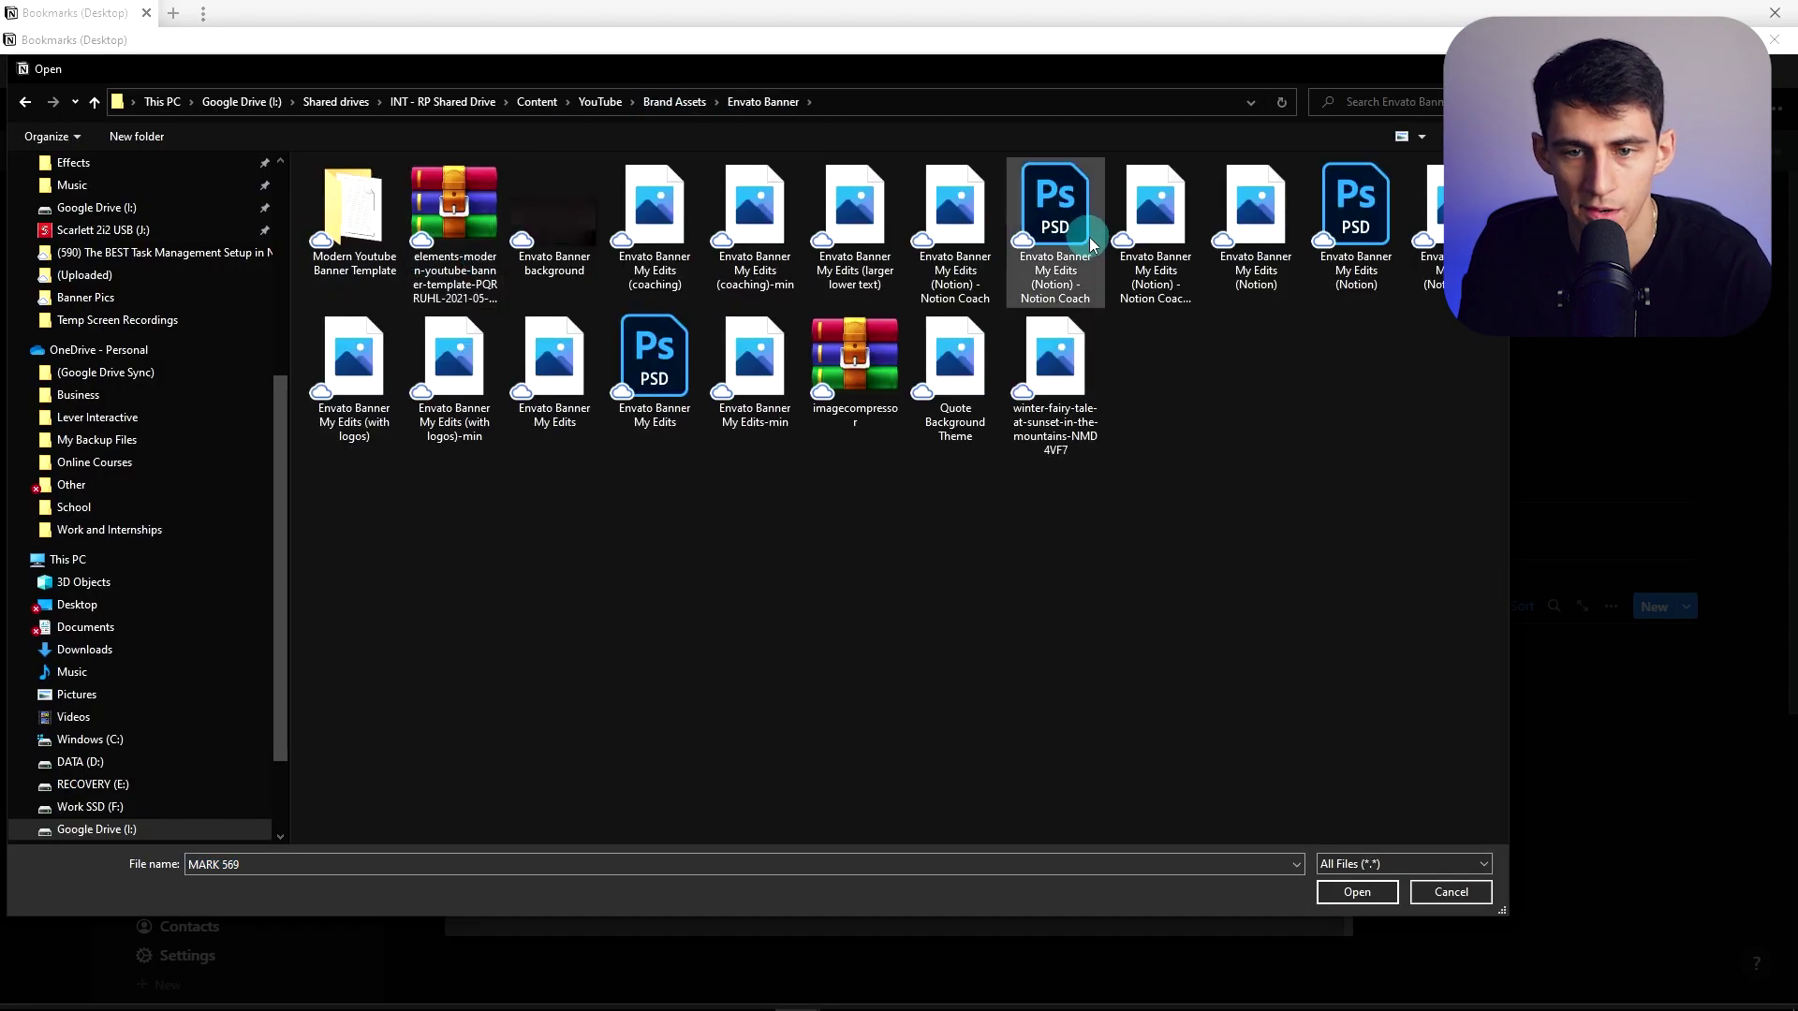
pyautogui.press('Escape')
# Give the Client URL bookmark the mountain picture as its cover image
pyautogui.click(643, 726)
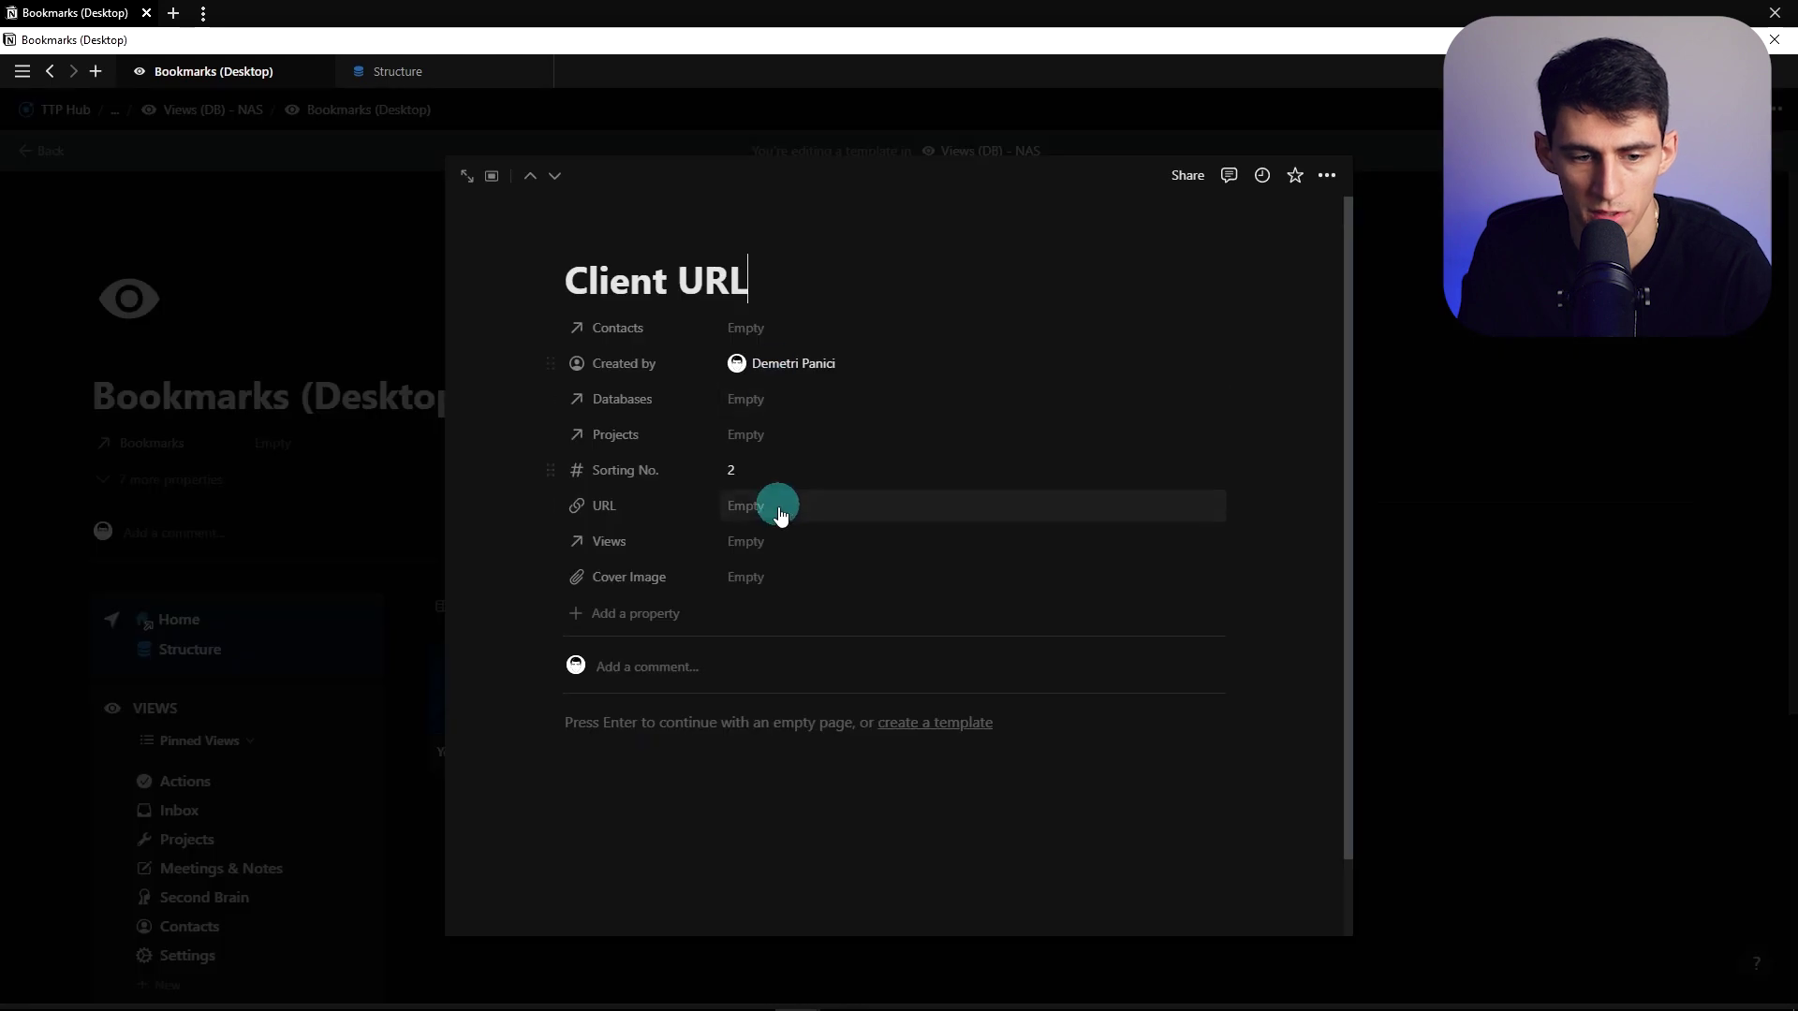
pyautogui.click(766, 581)
pyautogui.click(902, 654)
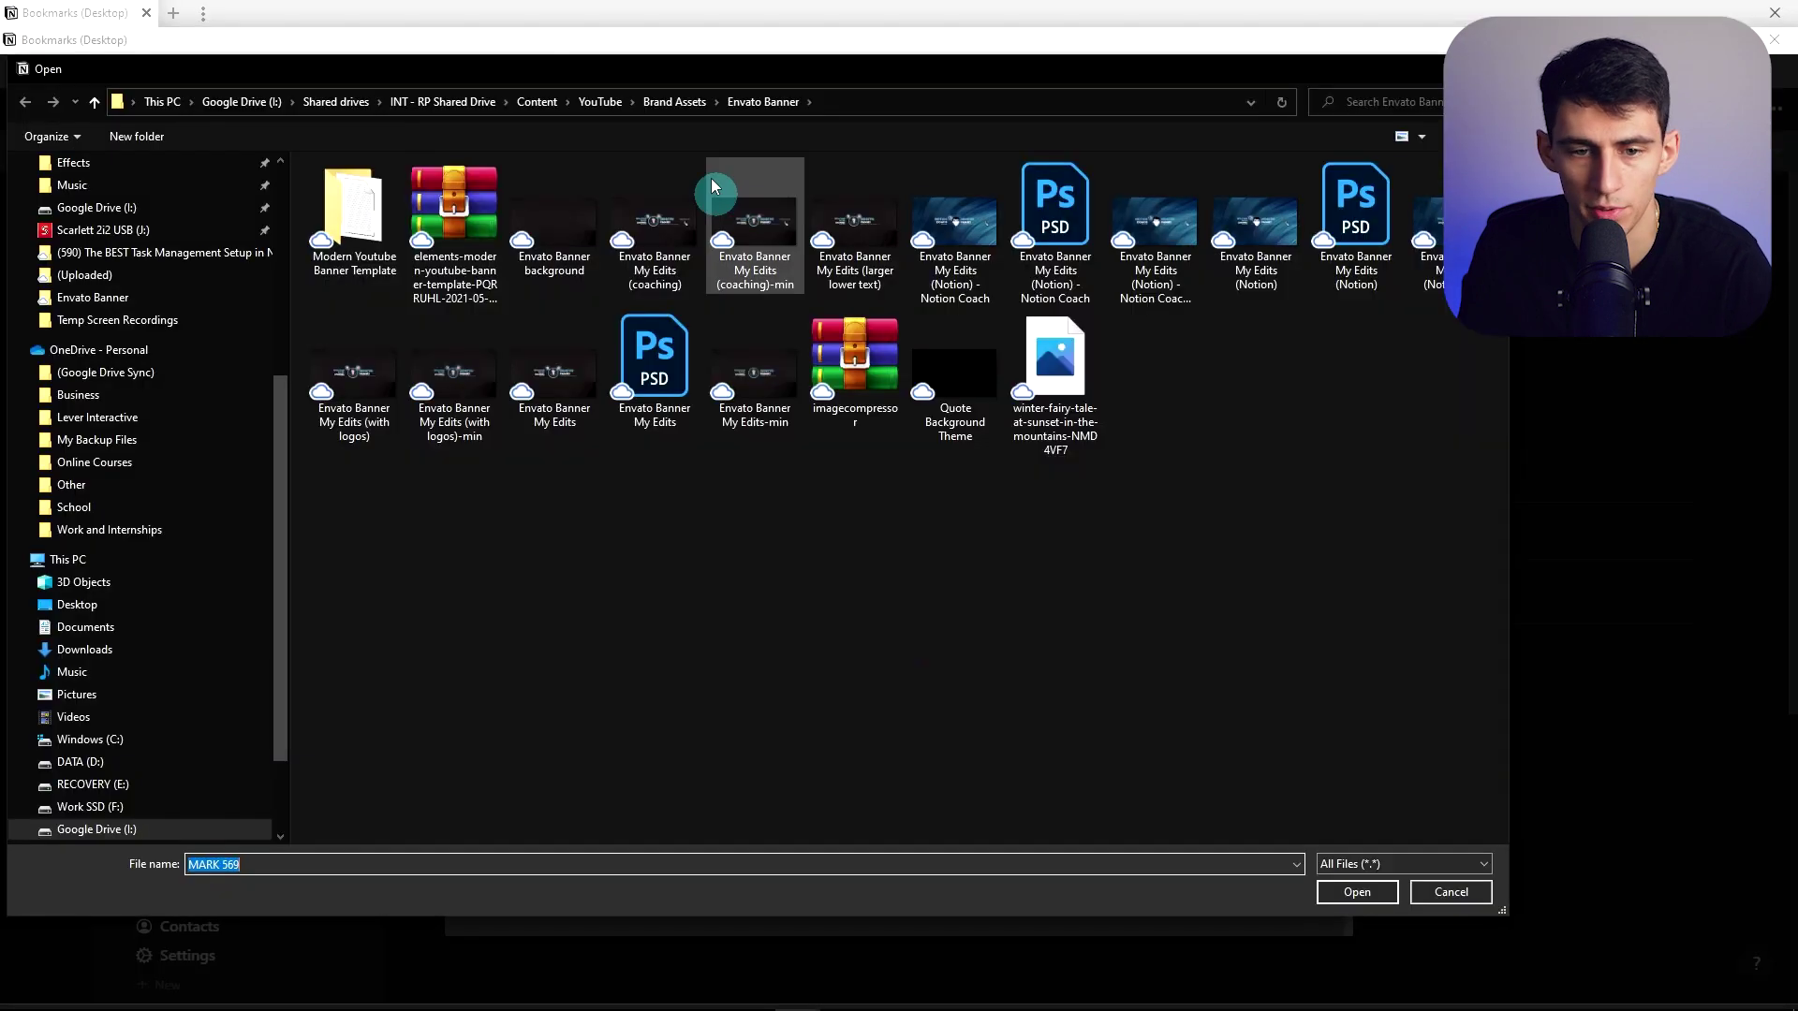
pyautogui.doubleClick(712, 186)
pyautogui.press('Escape')
# Show the URL property on the gallery cards
pyautogui.click(1611, 606)
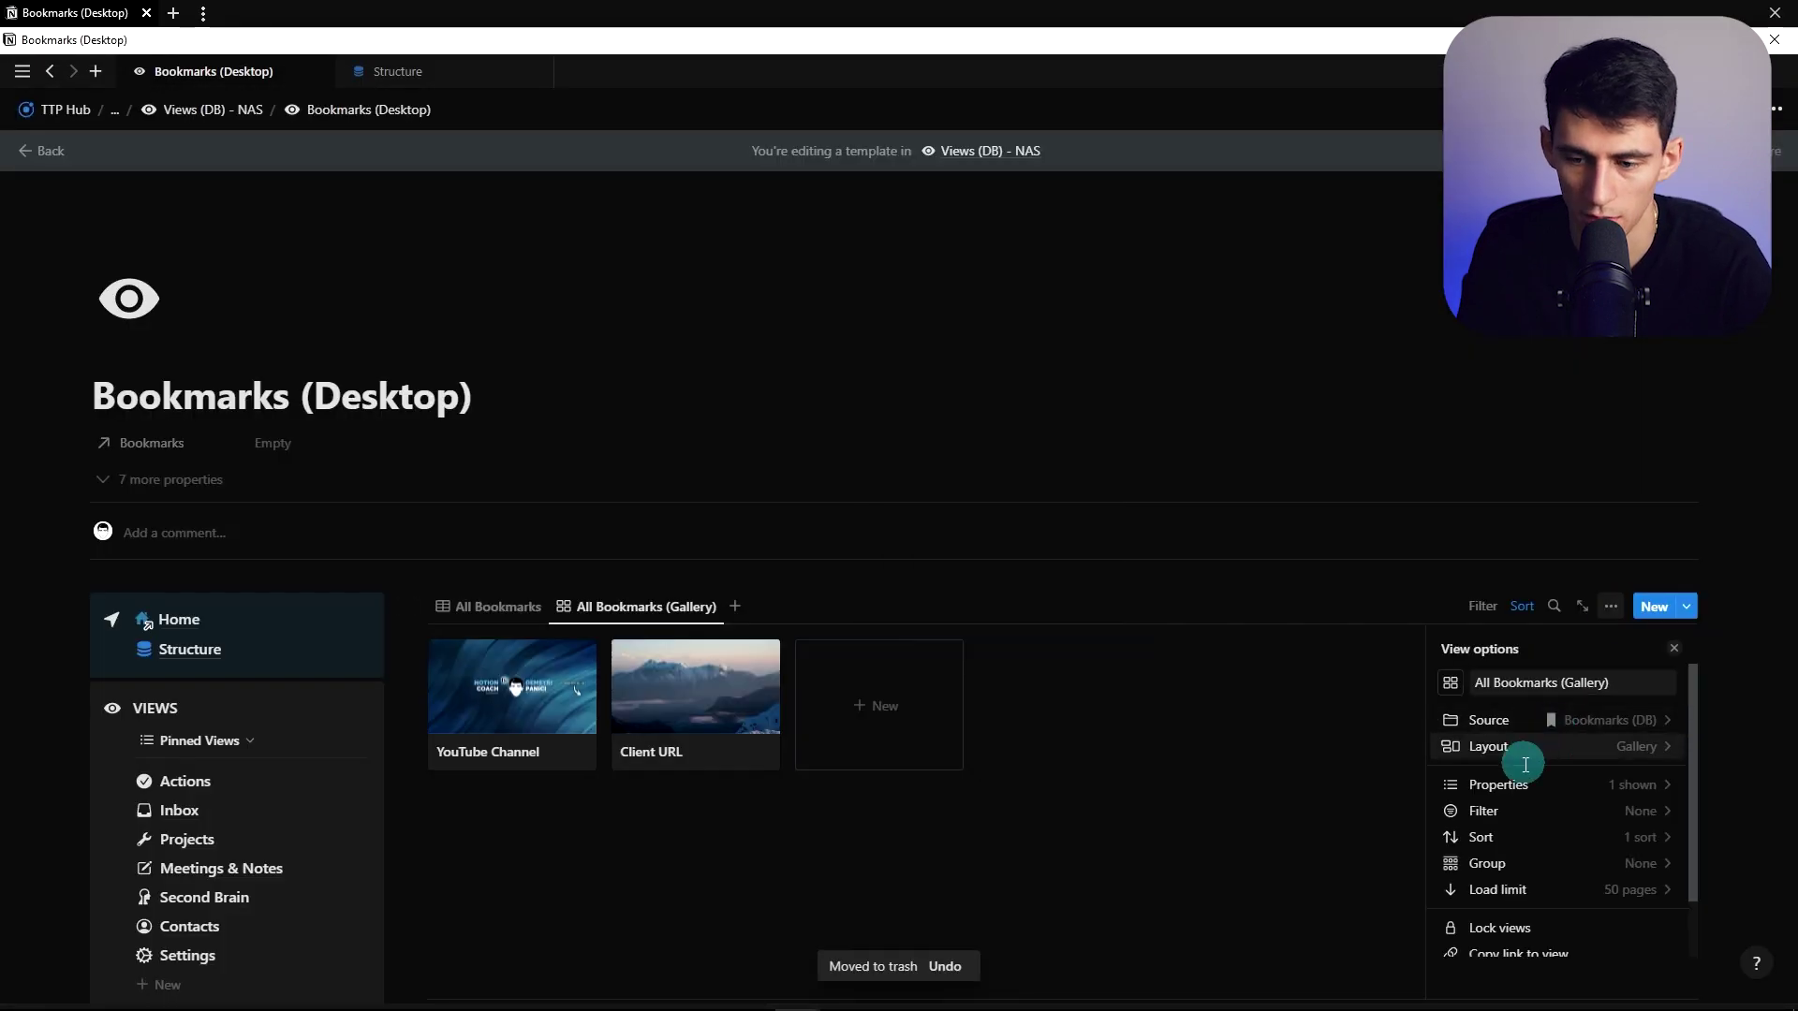
pyautogui.click(1517, 785)
pyautogui.write('url')
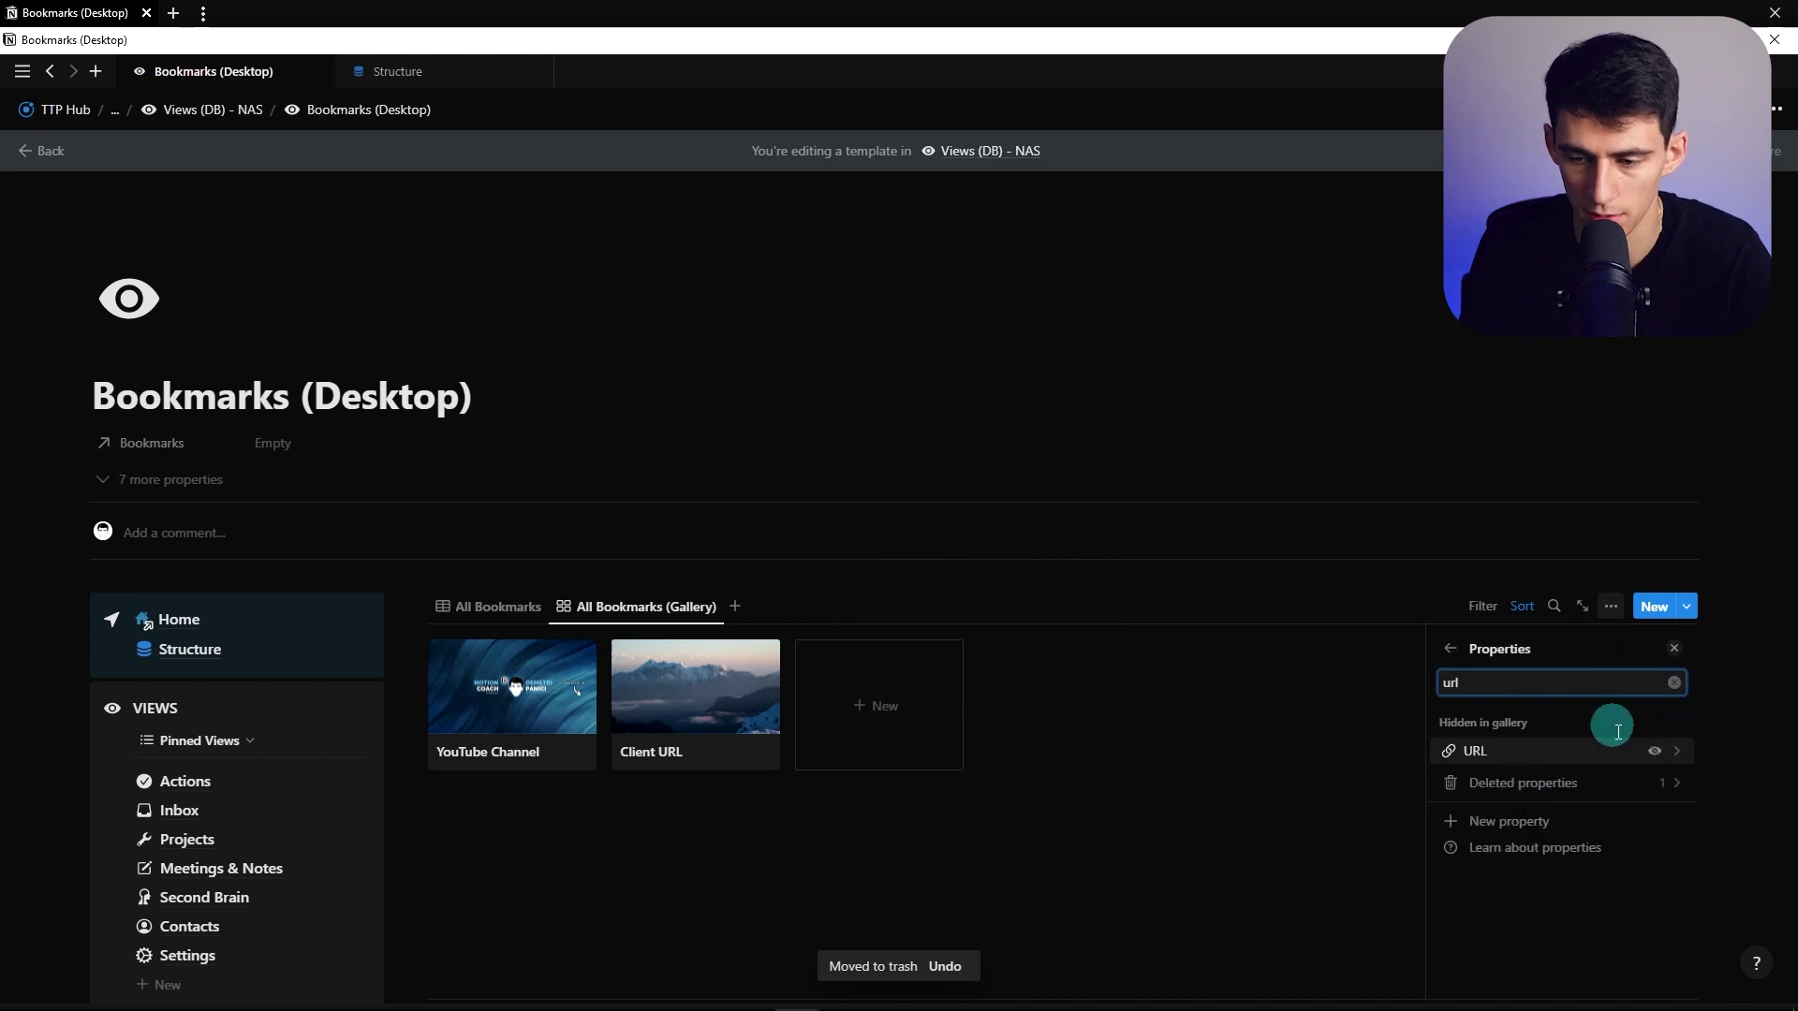
pyautogui.click(1655, 751)
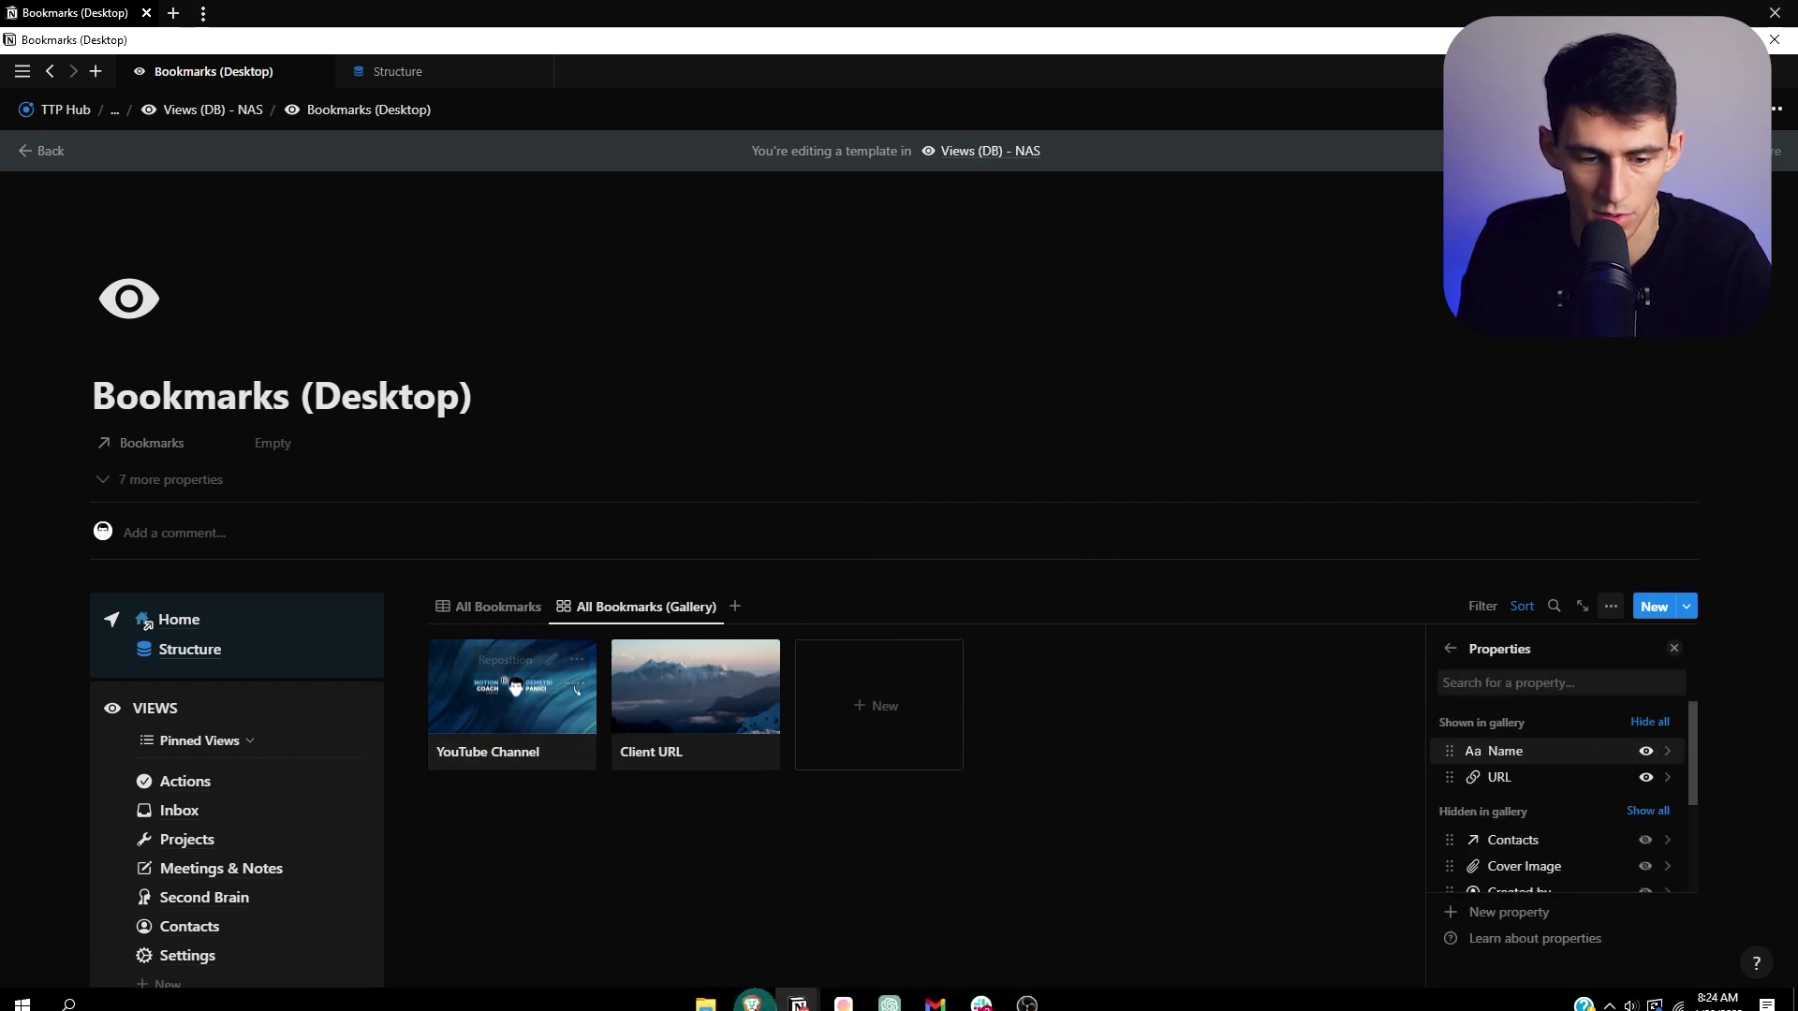
# Confirm the Client URL address and fill in youtube.com as the YouTube Channel URL
pyautogui.click(697, 683)
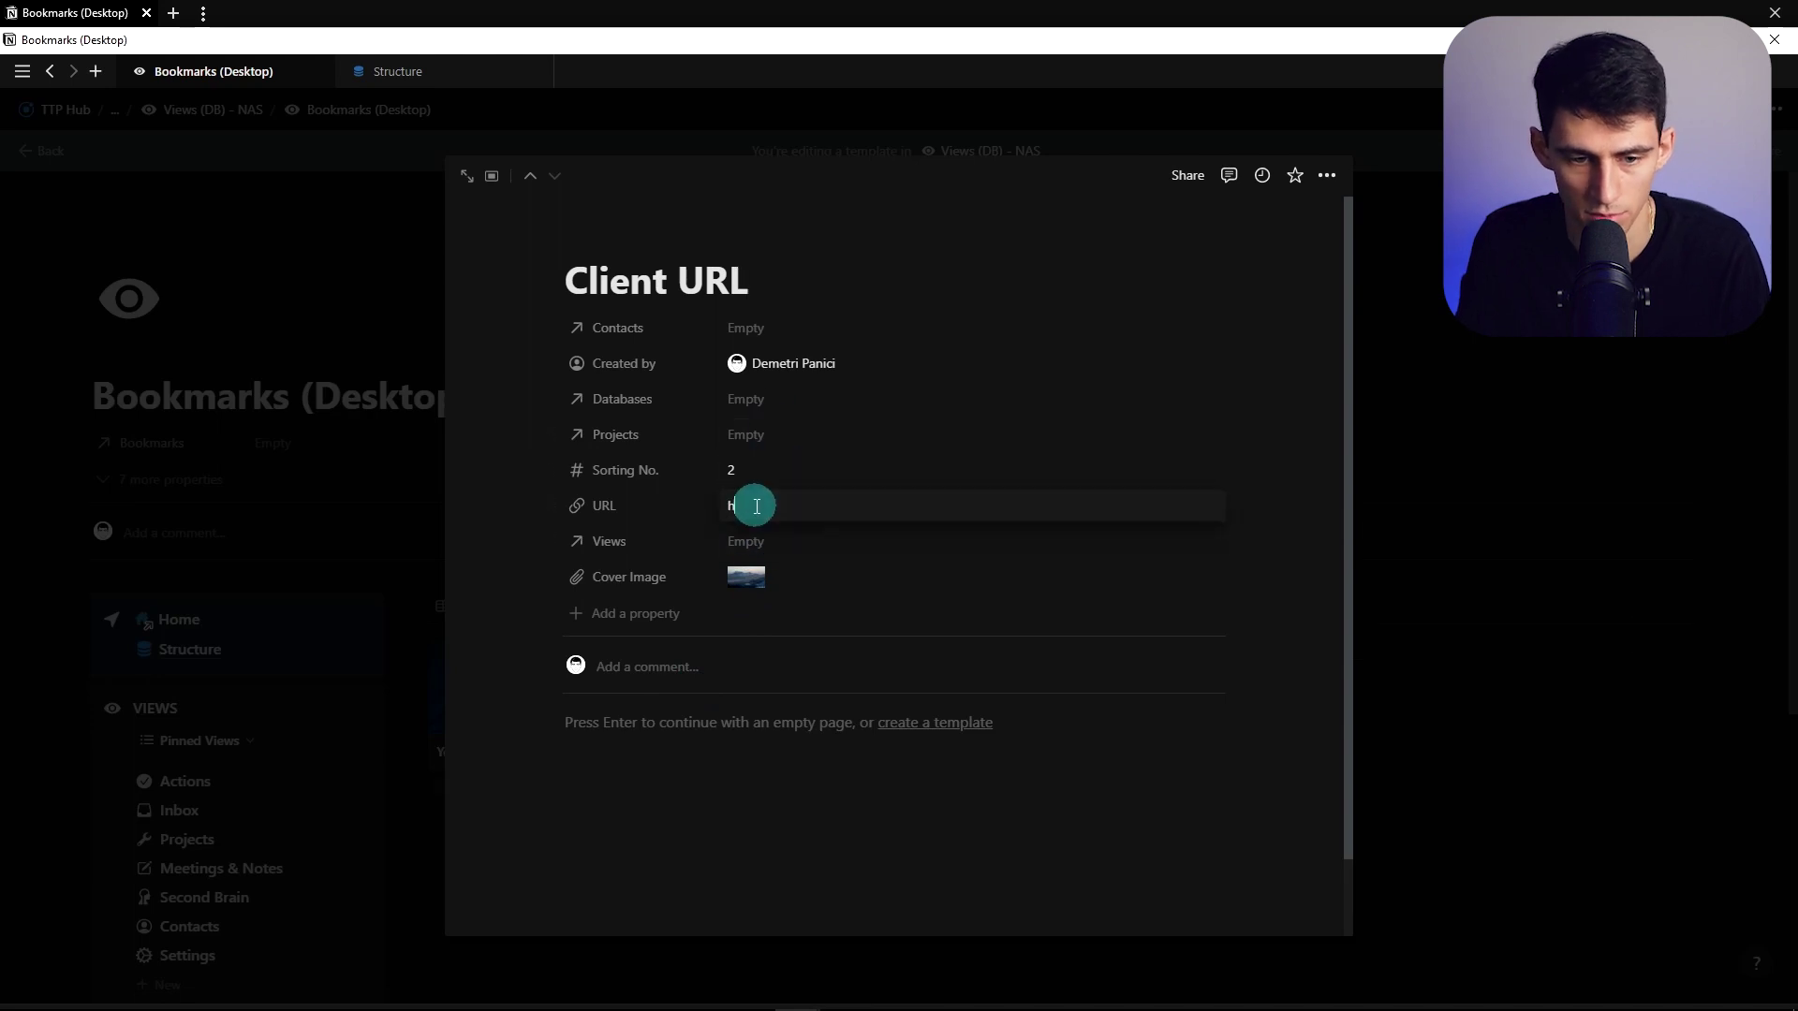
pyautogui.press('Escape')
pyautogui.click(688, 785)
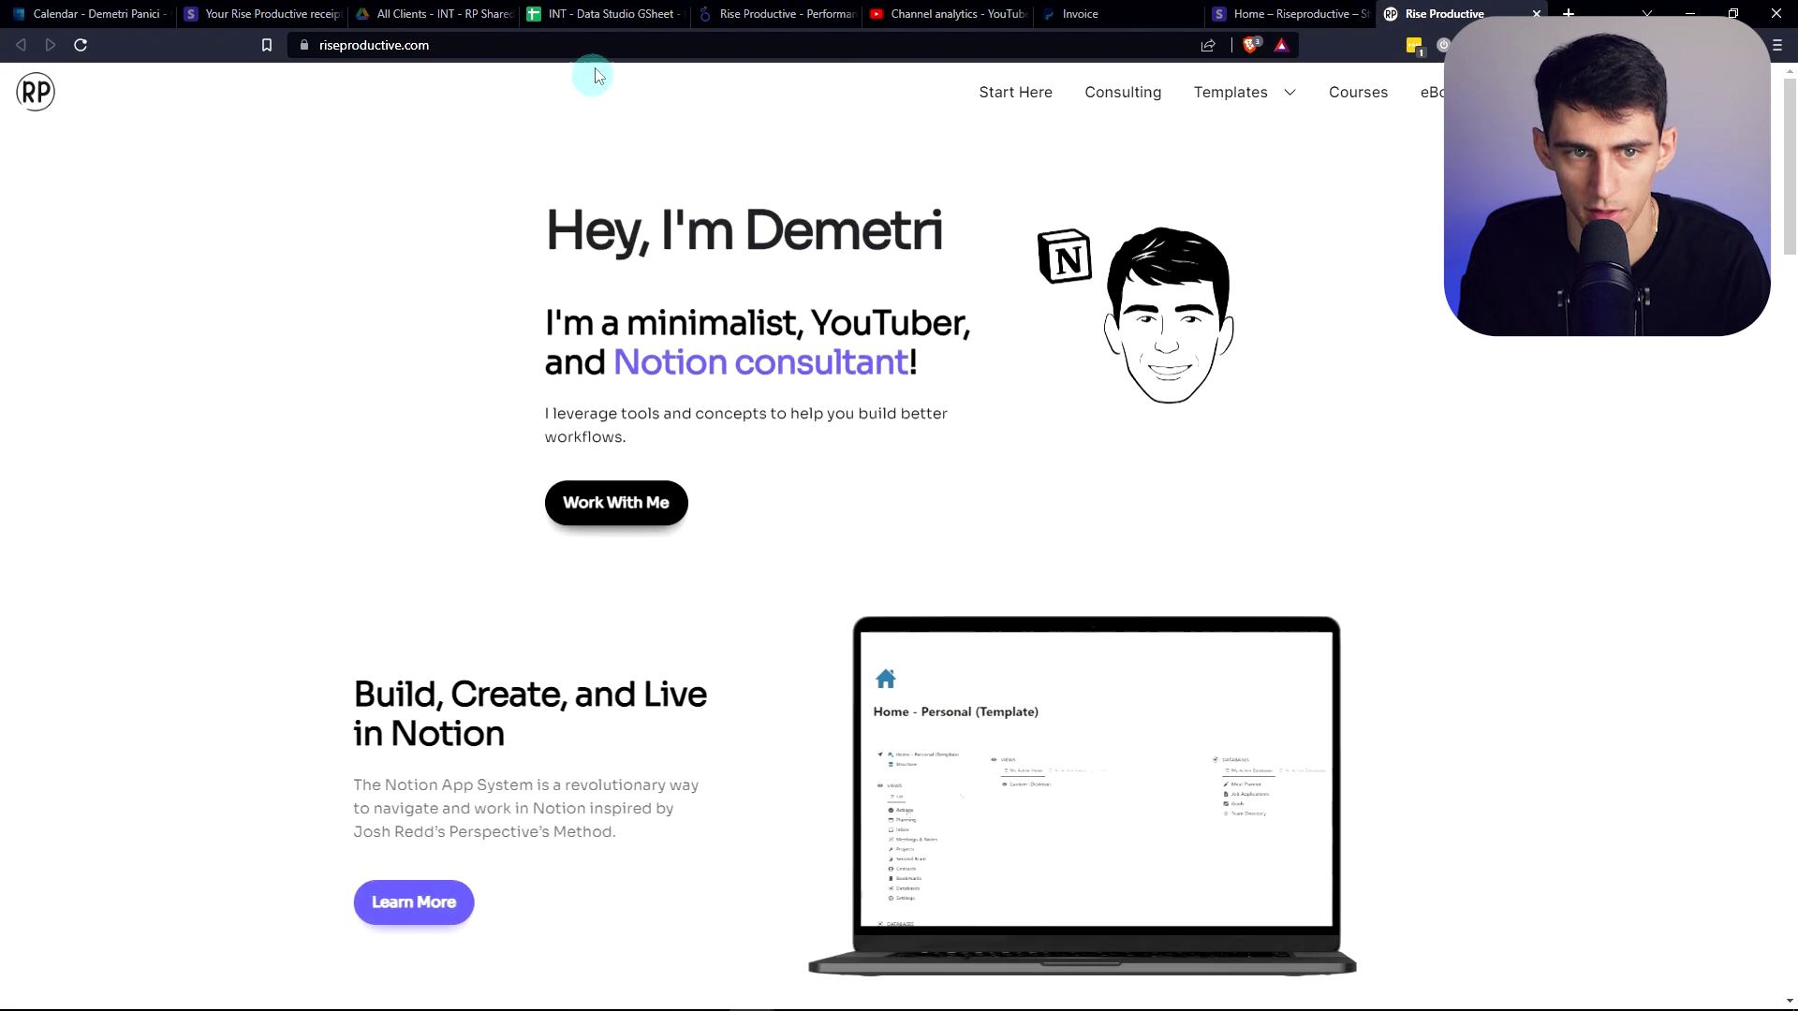
pyautogui.click(595, 54)
pyautogui.write('youtube')
pyautogui.press('Return')
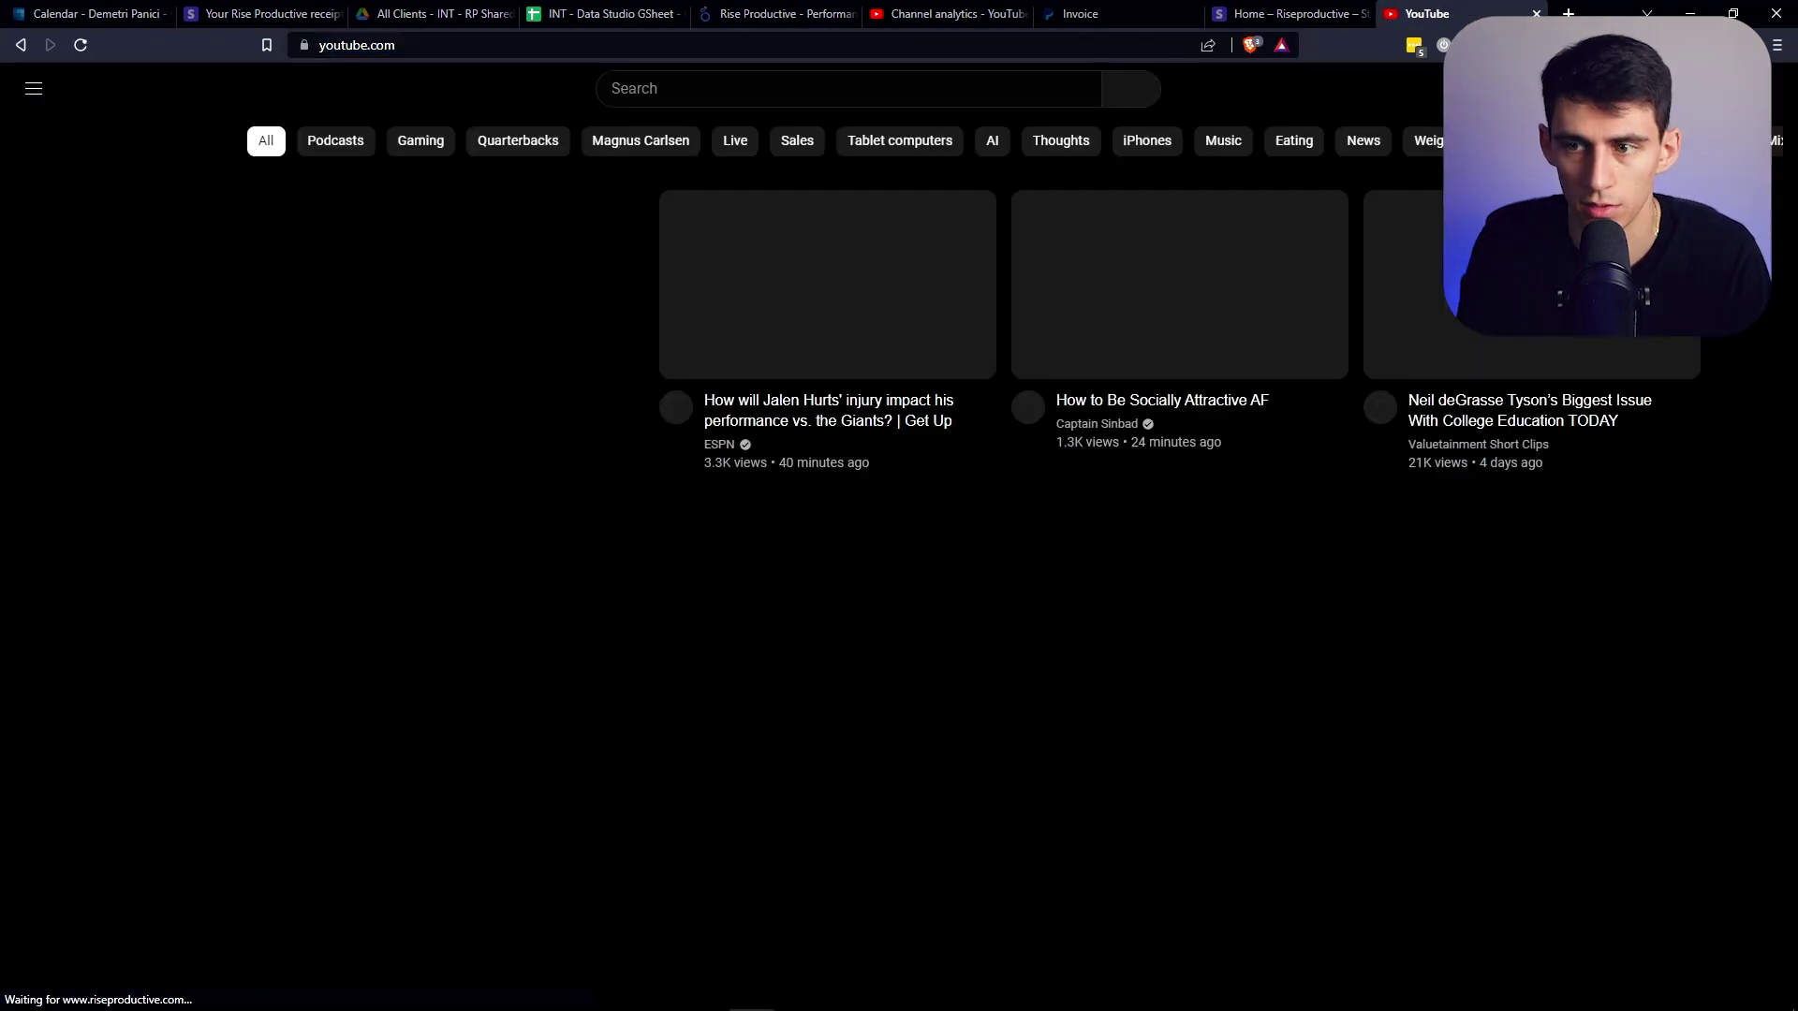
pyautogui.hotkey('alt', 'Tab')
pyautogui.click(496, 777)
pyautogui.click(522, 850)
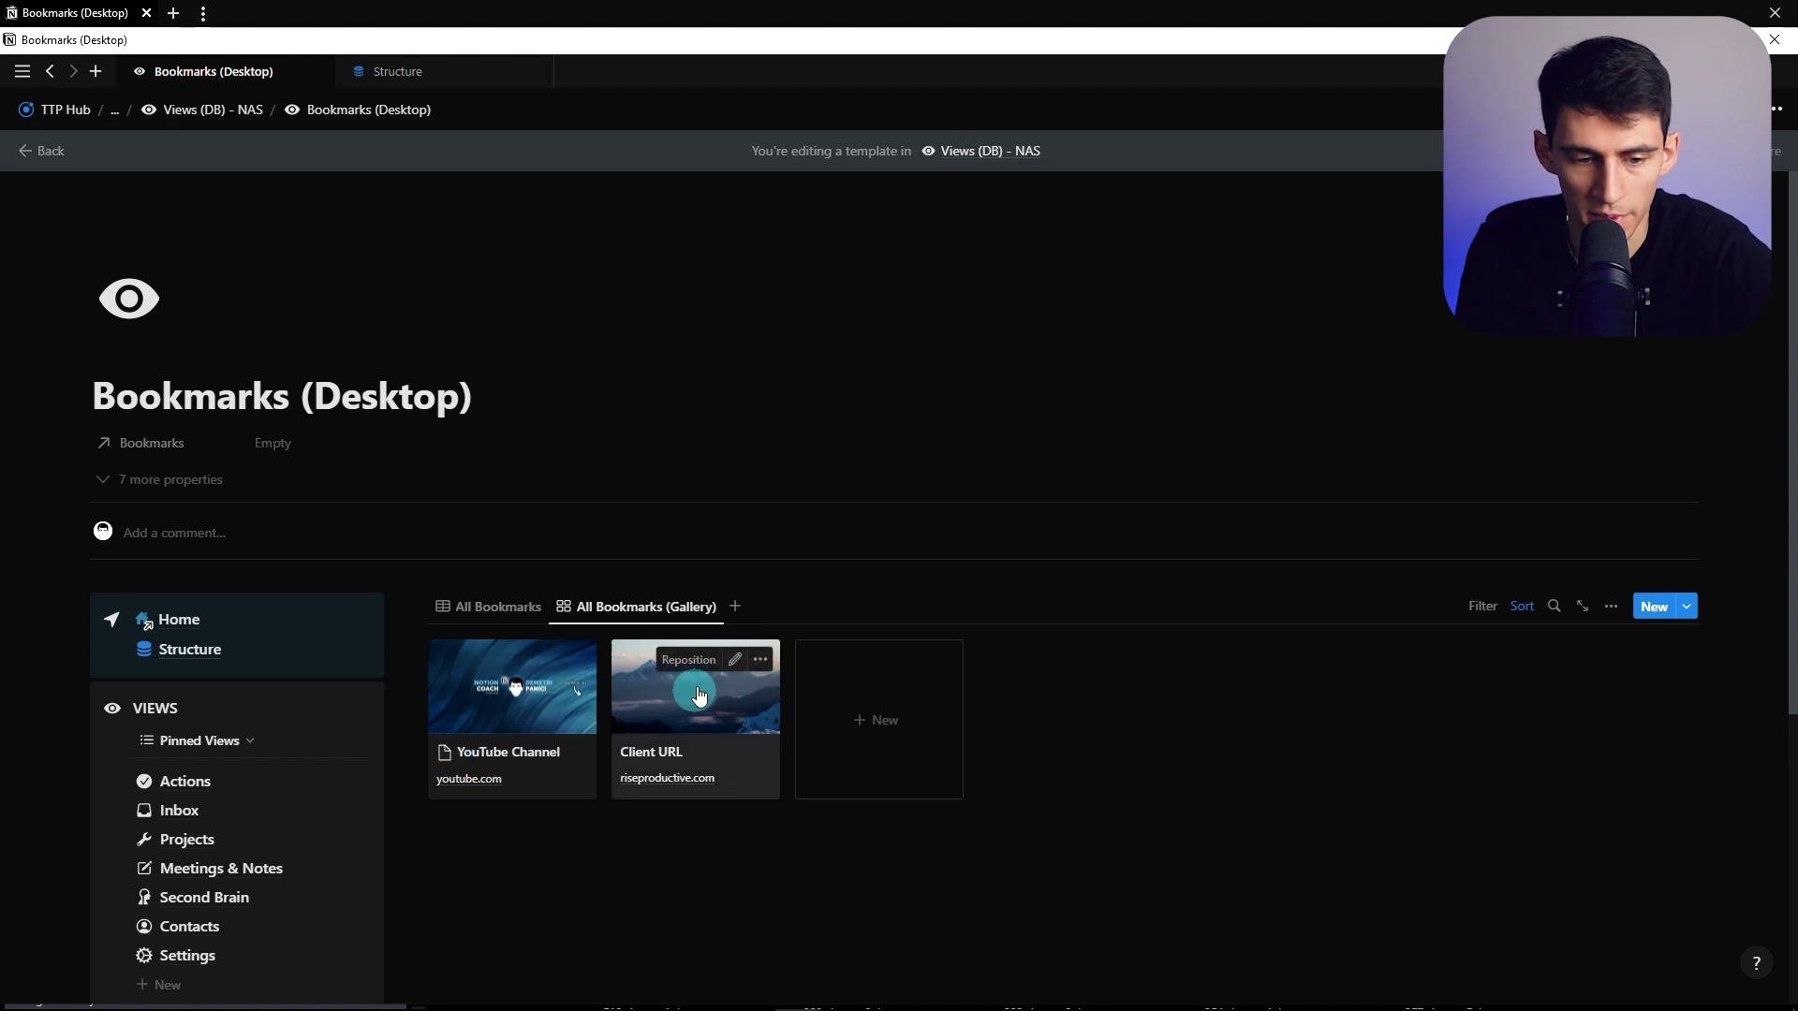
# Duplicate the gallery view as 'By View', grouped by Views
pyautogui.click(651, 606)
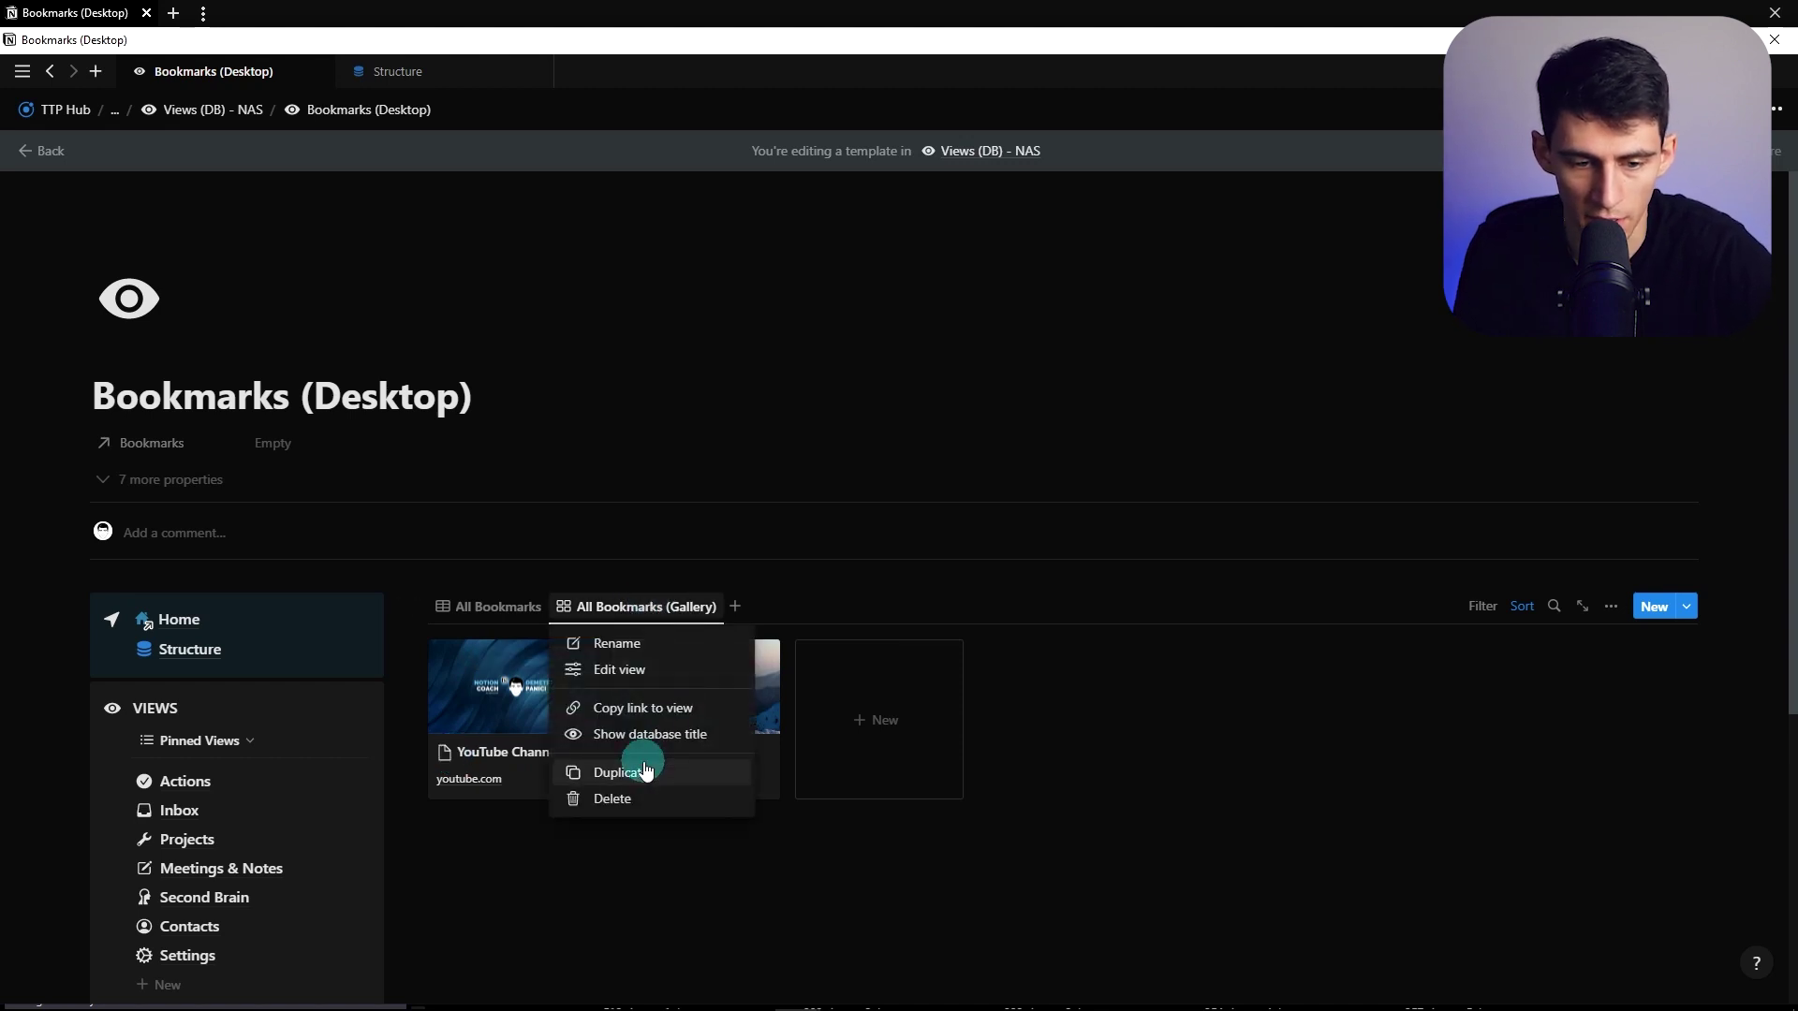
pyautogui.click(644, 772)
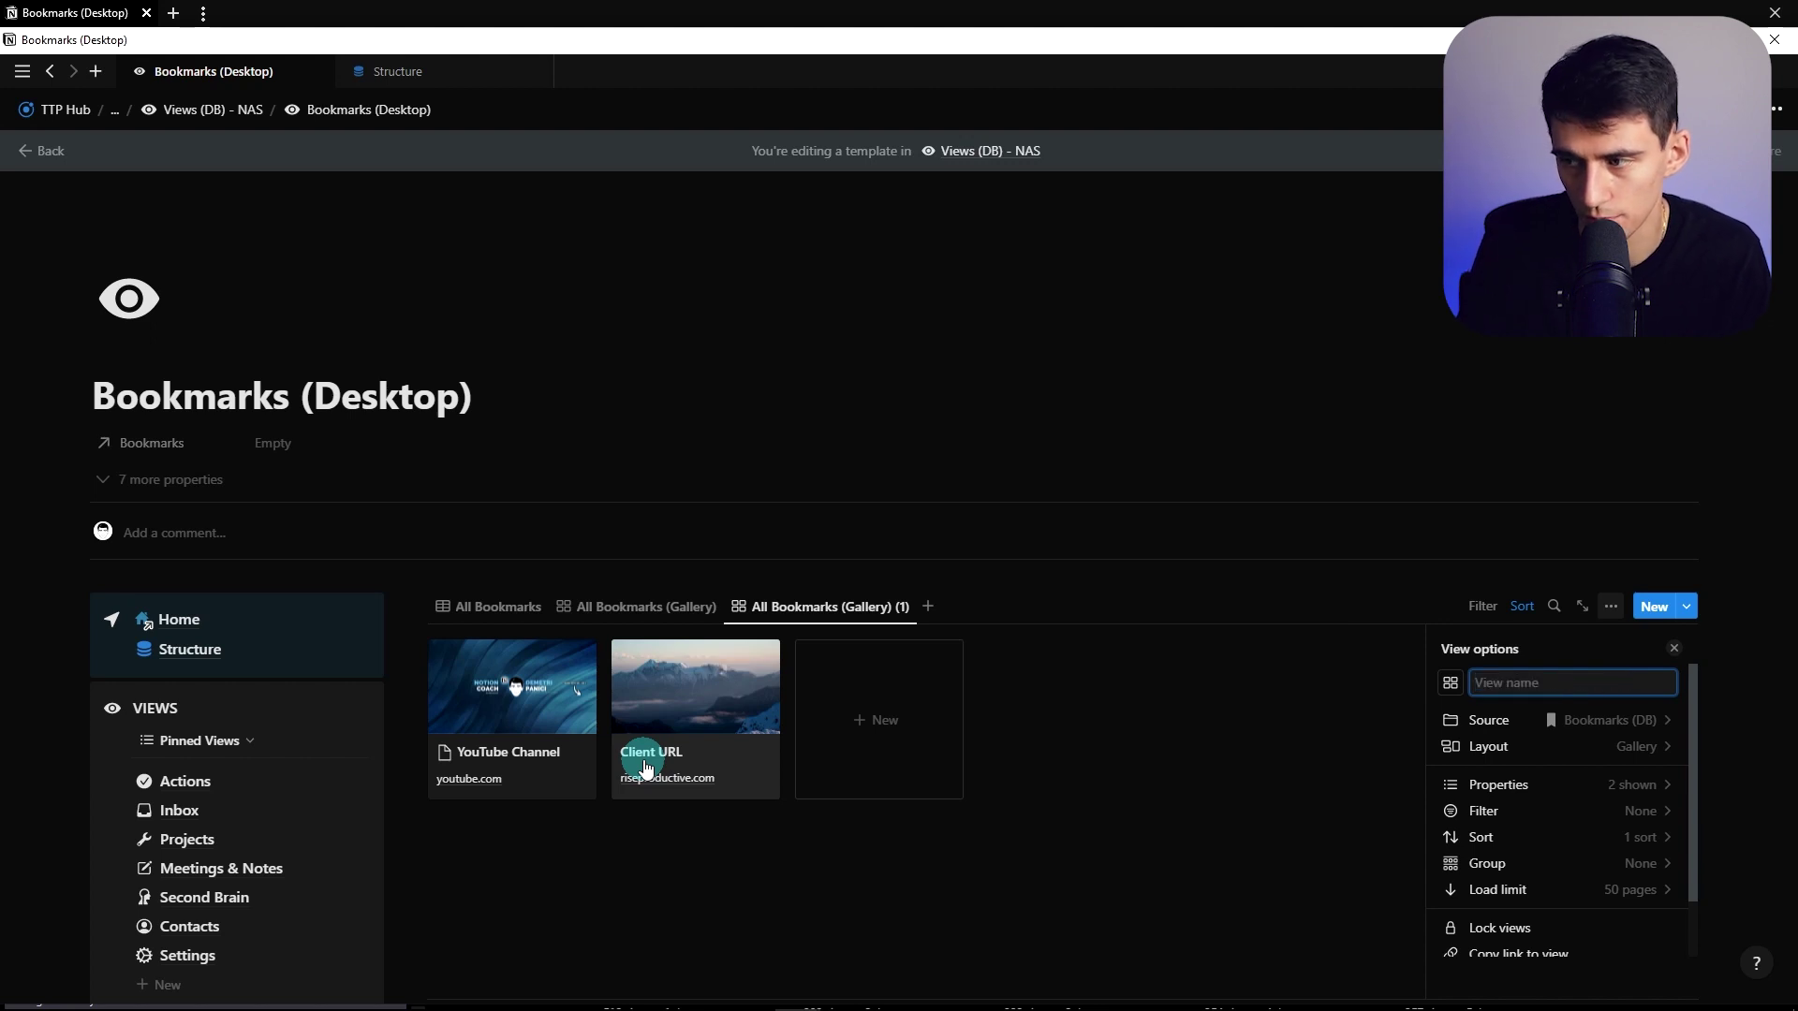
pyautogui.write('By View')
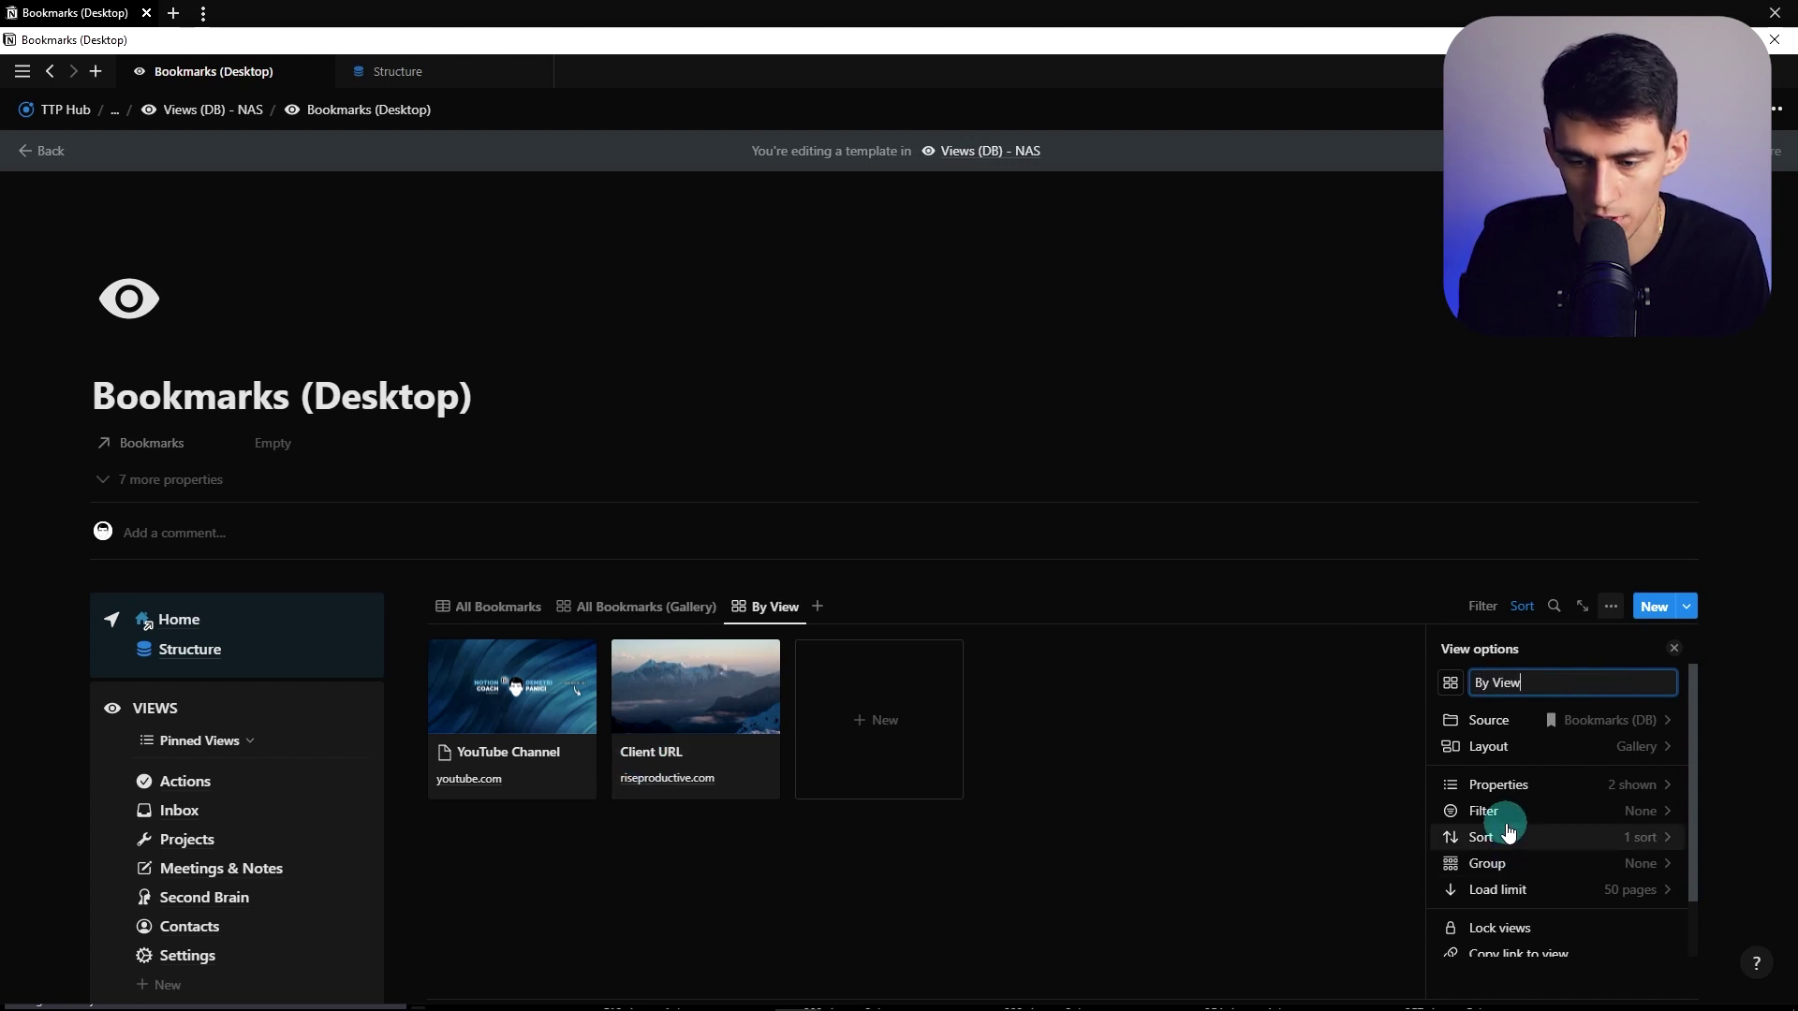
pyautogui.click(1510, 863)
pyautogui.click(1492, 770)
# Duplicate it again as 'By Project', grouped by Projects
pyautogui.click(765, 607)
pyautogui.click(788, 773)
pyautogui.write('By')
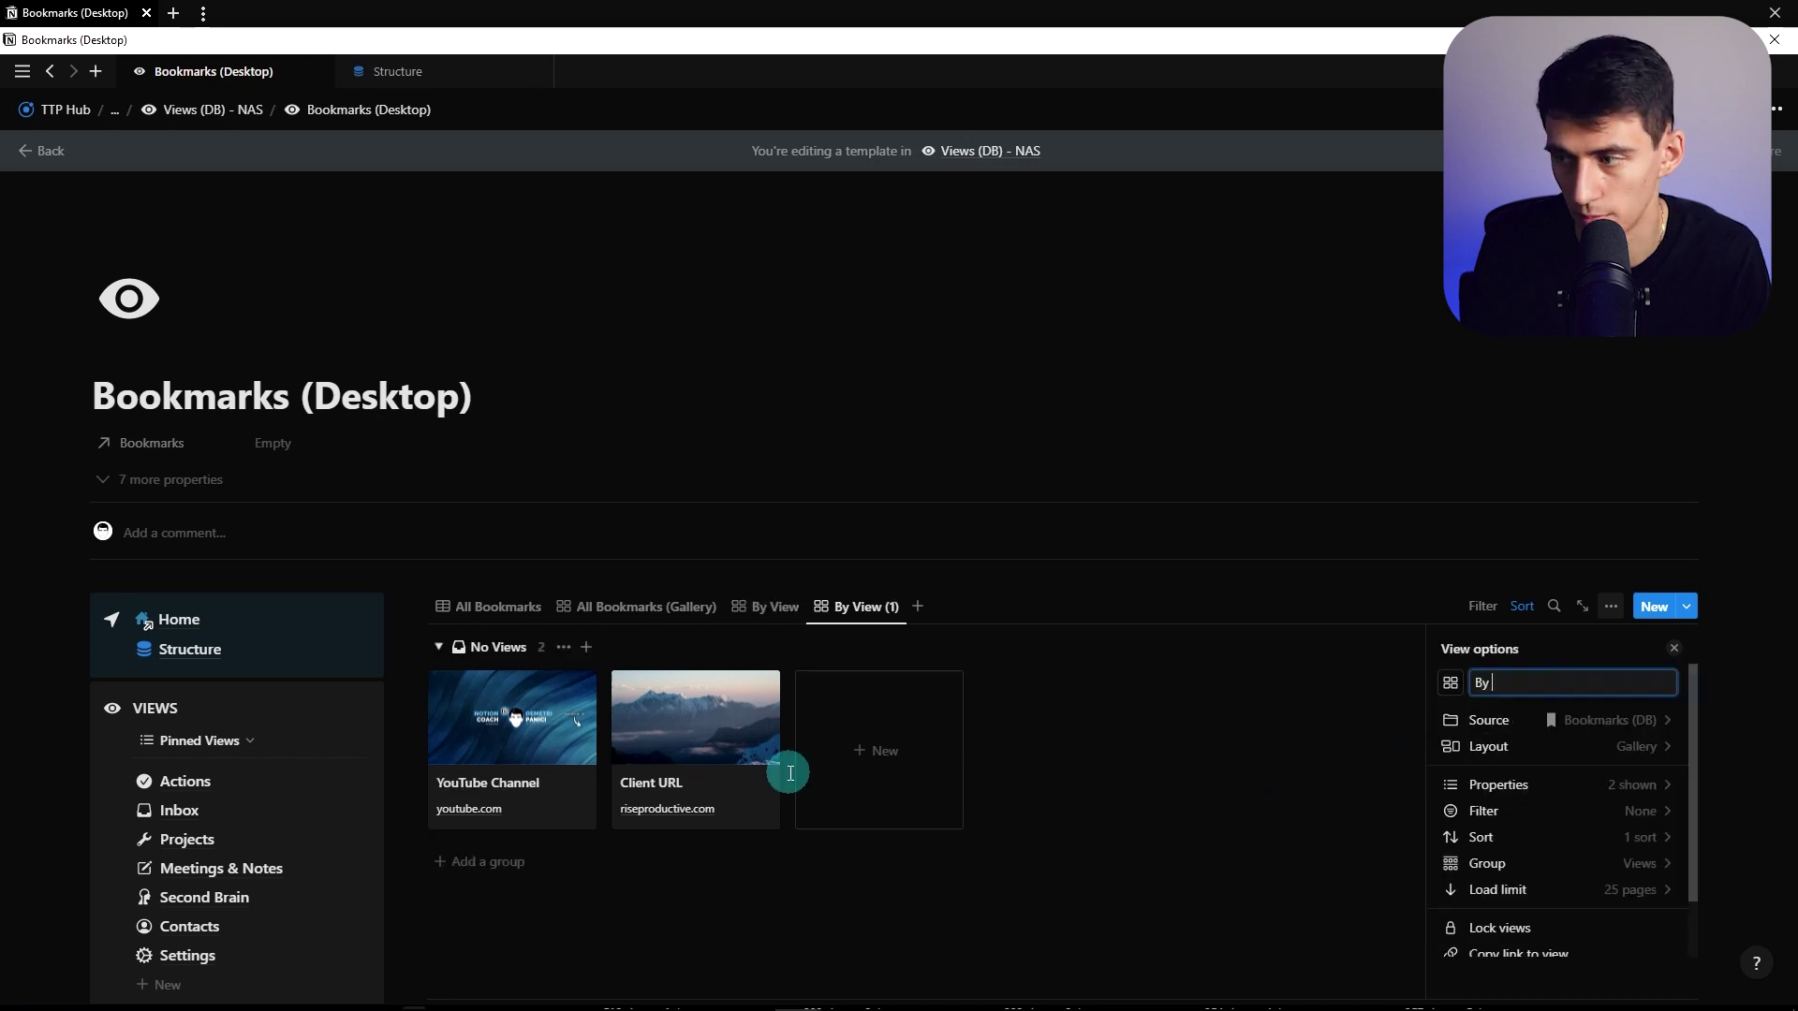
pyautogui.click(1487, 862)
pyautogui.click(1573, 682)
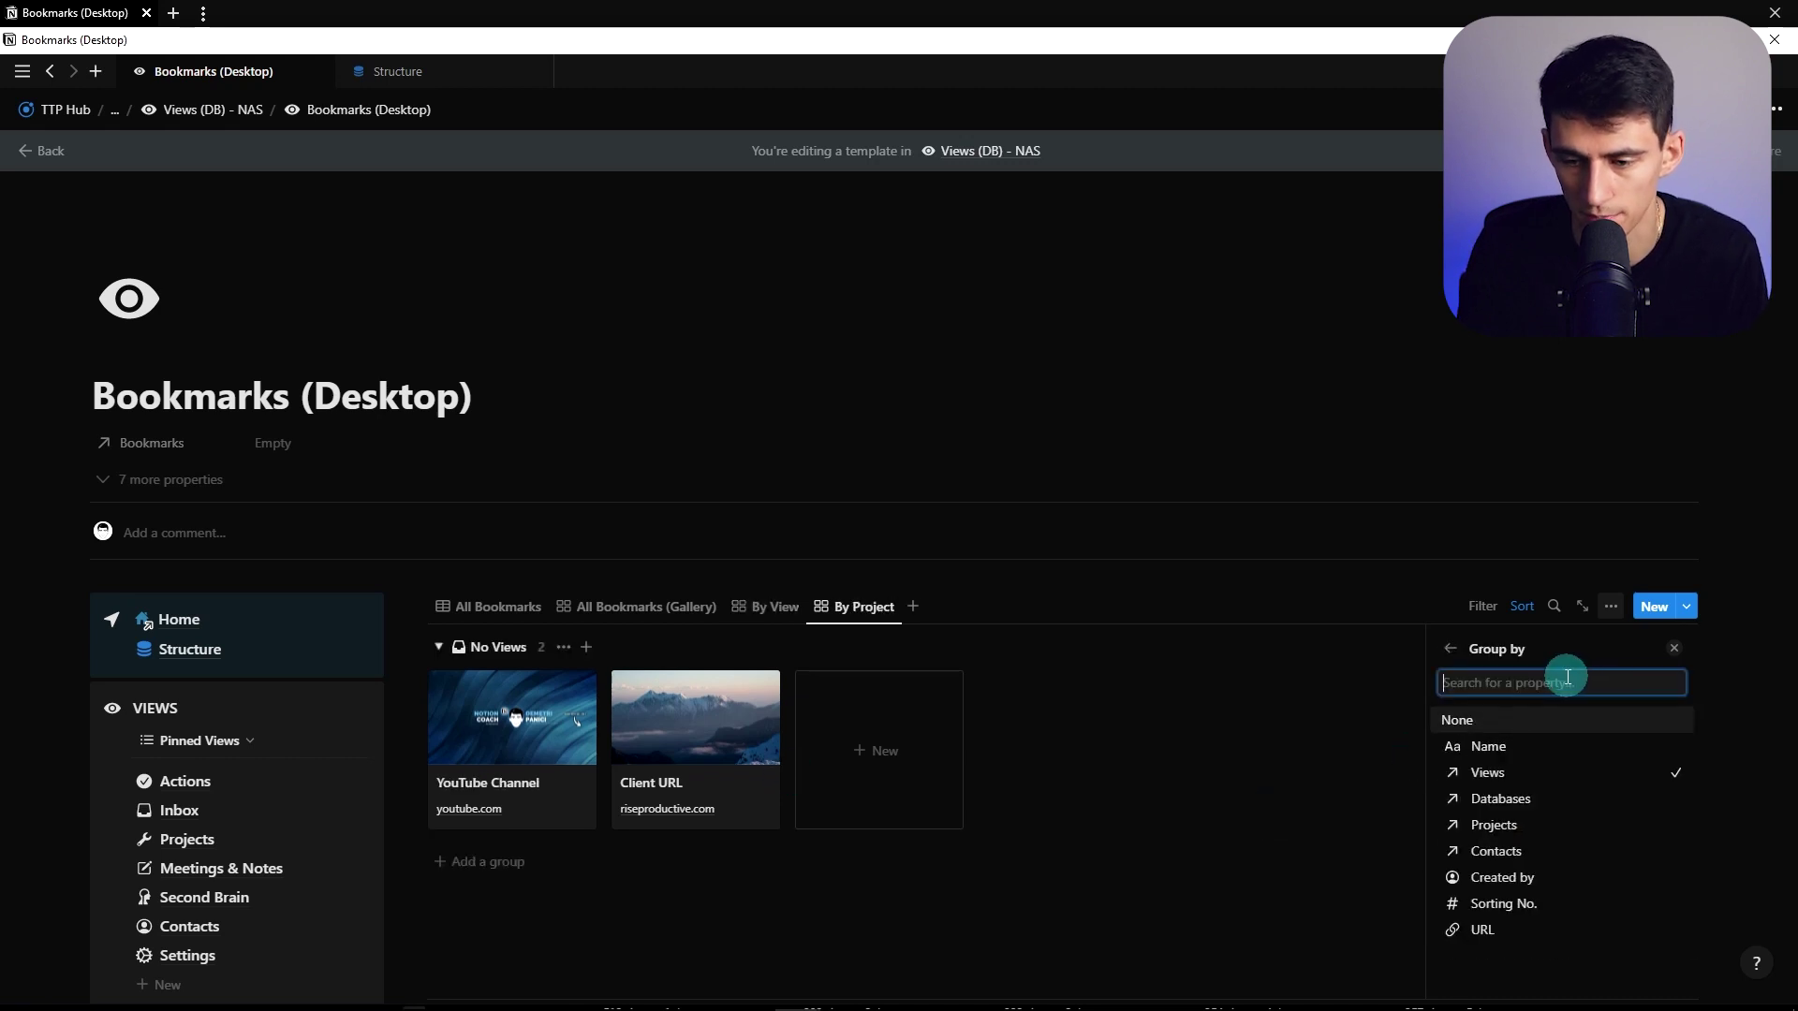
pyautogui.click(1514, 824)
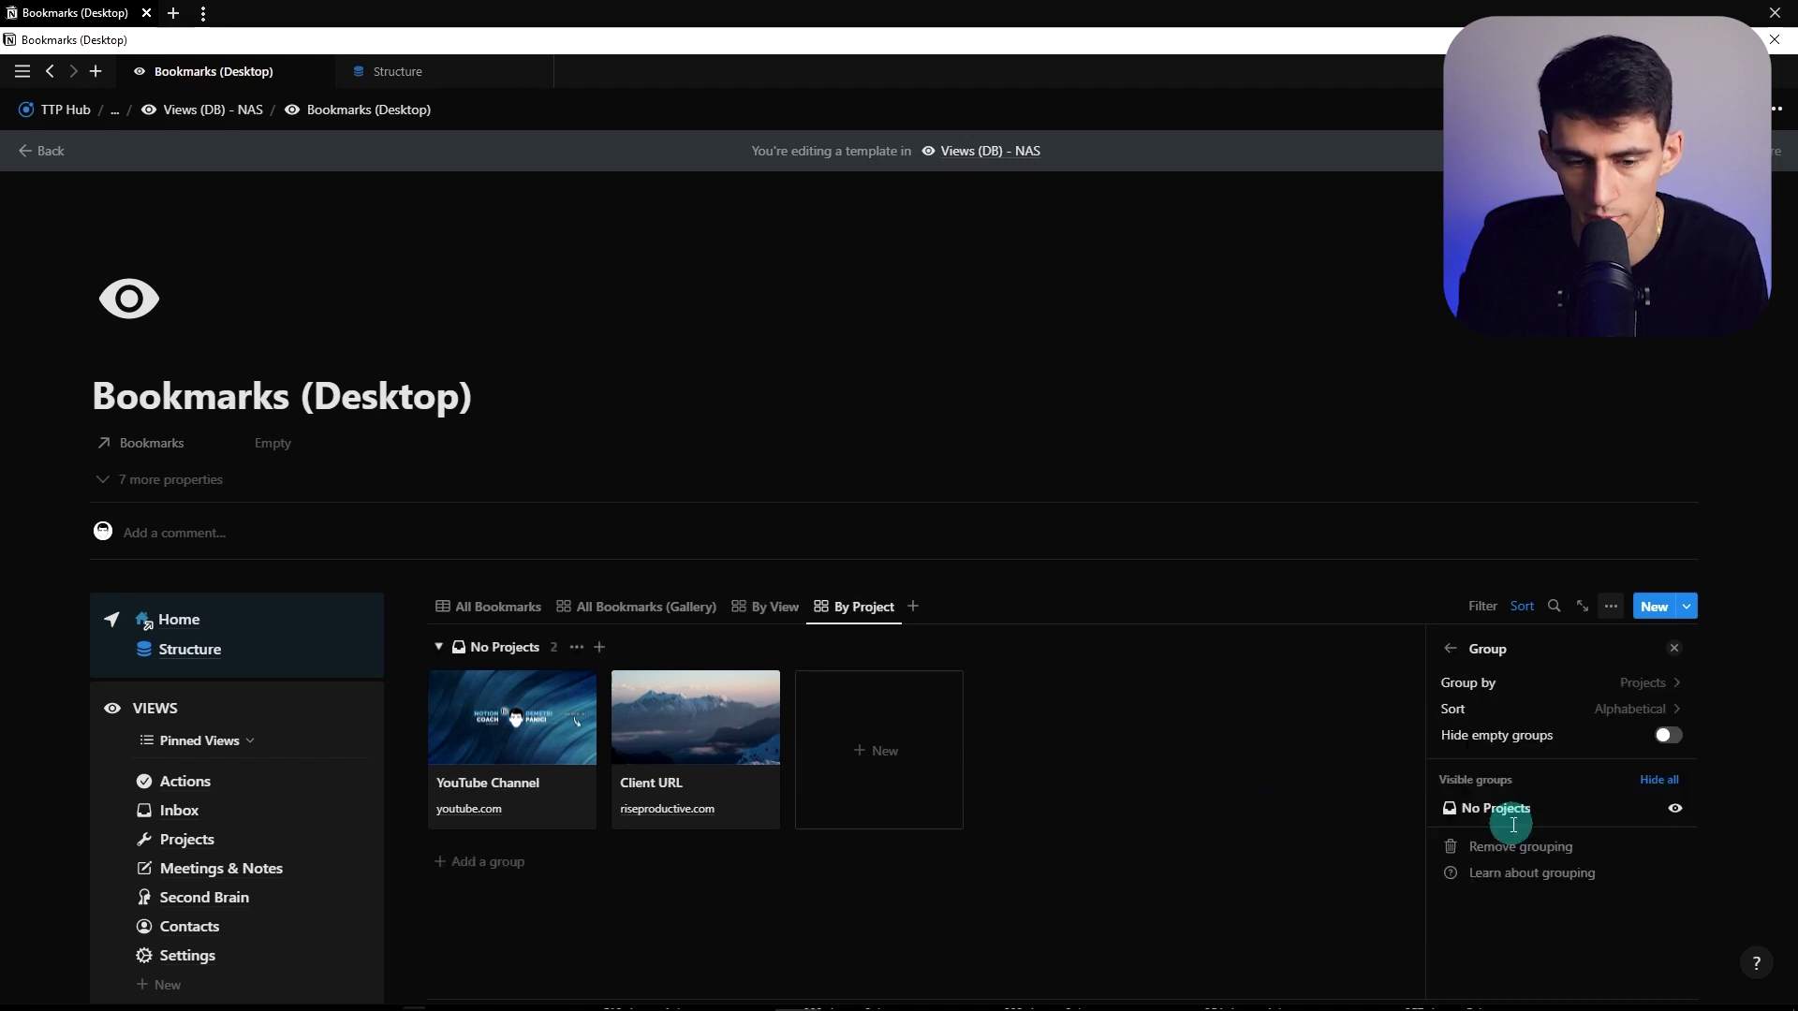
# Duplicate By Project into a 'By Contact' view grouped by Contacts
pyautogui.click(883, 608)
pyautogui.click(897, 776)
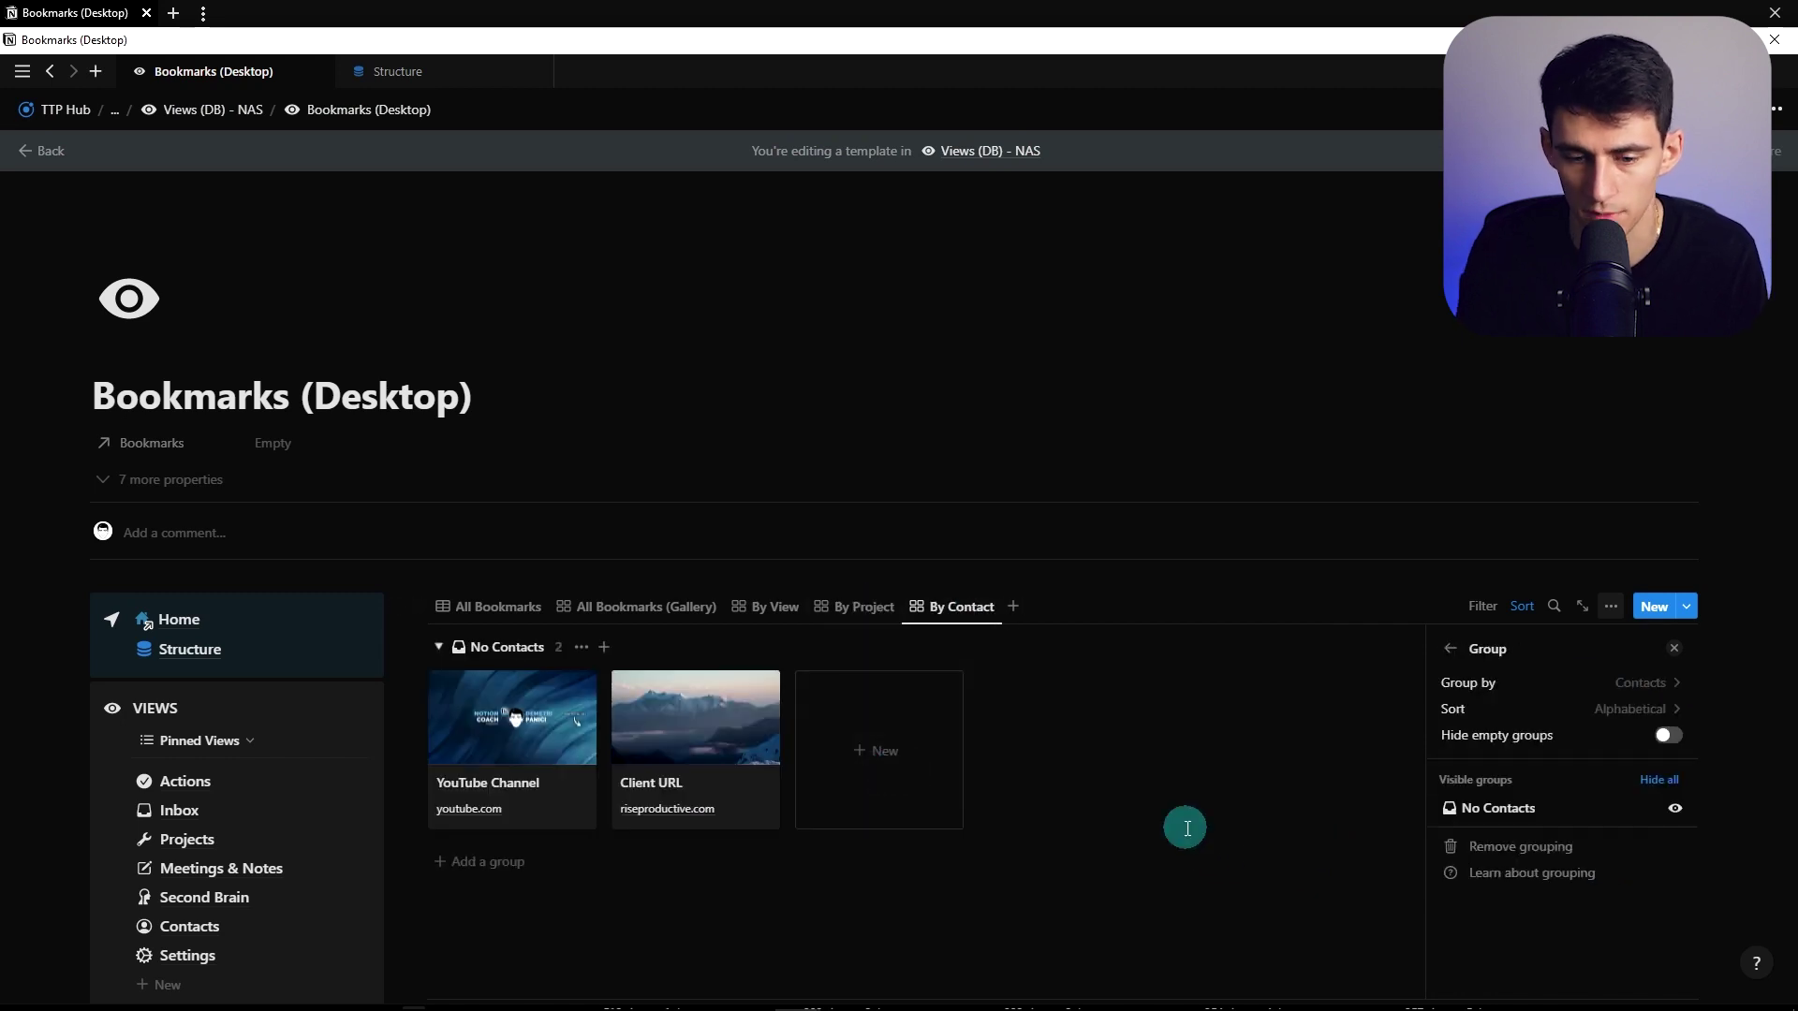
pyautogui.click(1184, 827)
pyautogui.scroll(-1, 820, 646)
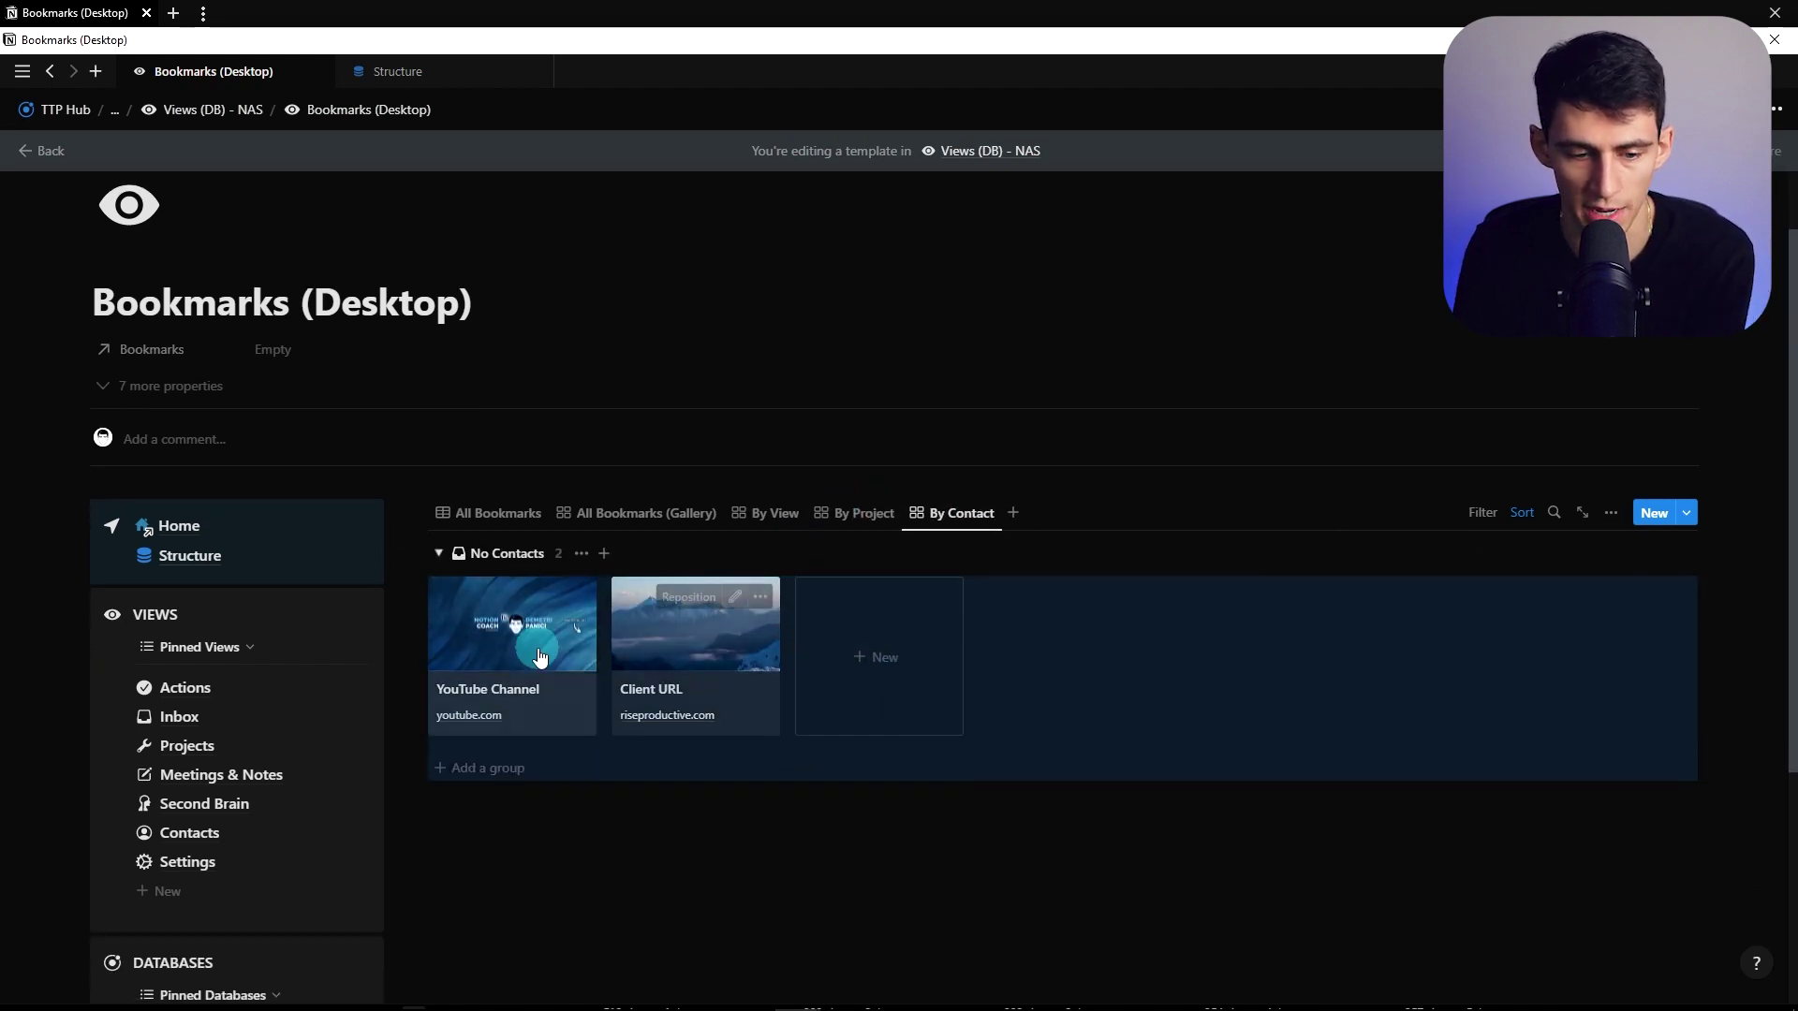
# Link a contact to YouTube Channel and delete the stray empty Untitled bookmark
pyautogui.click(496, 637)
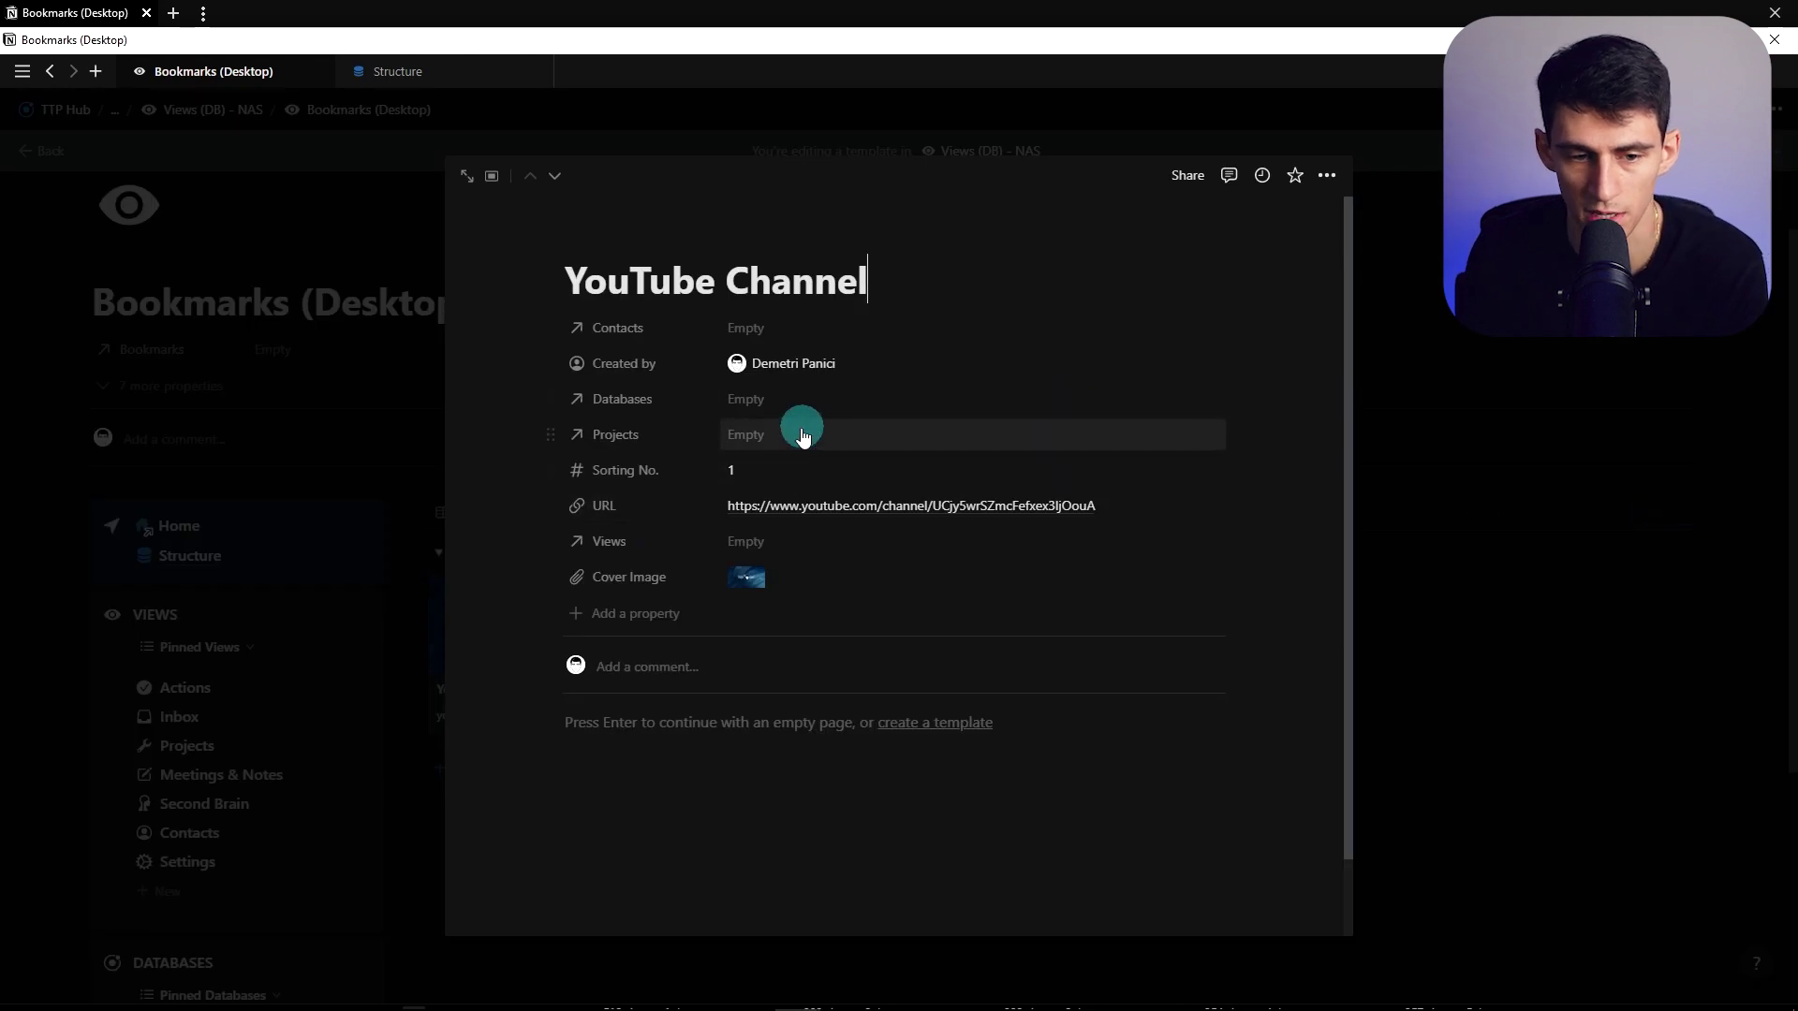
pyautogui.click(775, 329)
pyautogui.click(777, 389)
pyautogui.click(1532, 478)
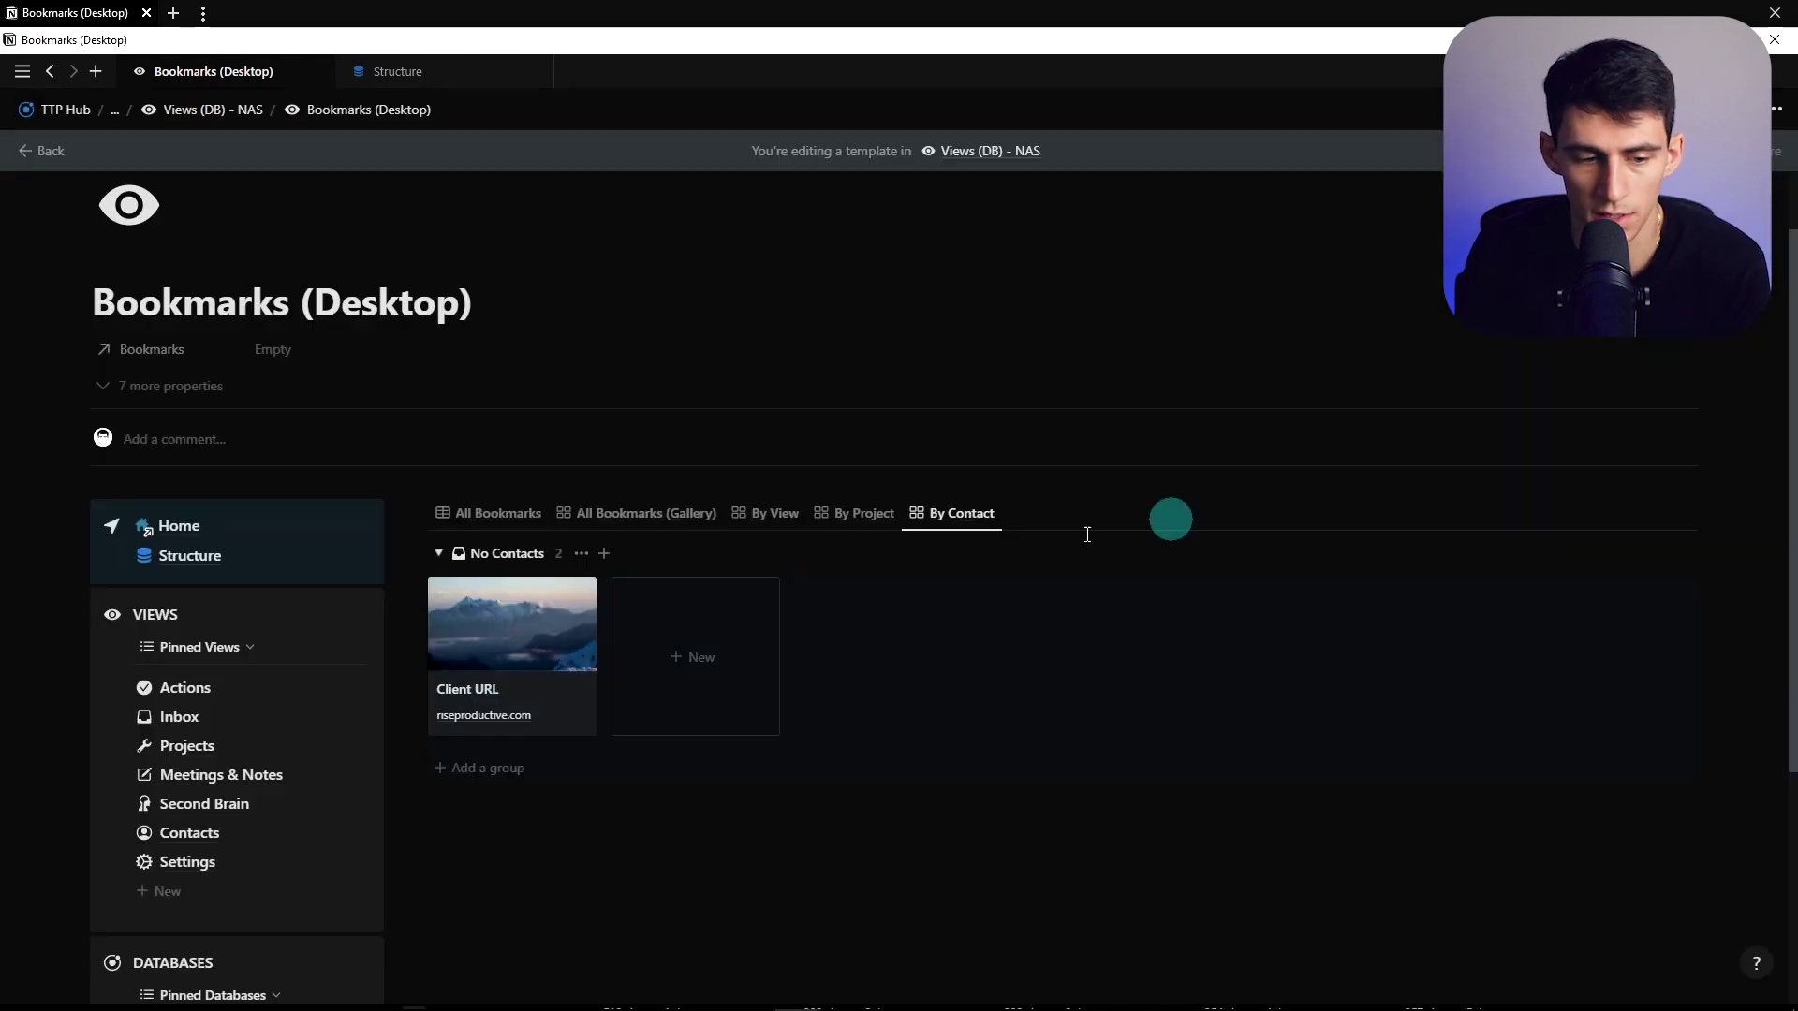
pyautogui.click(674, 650)
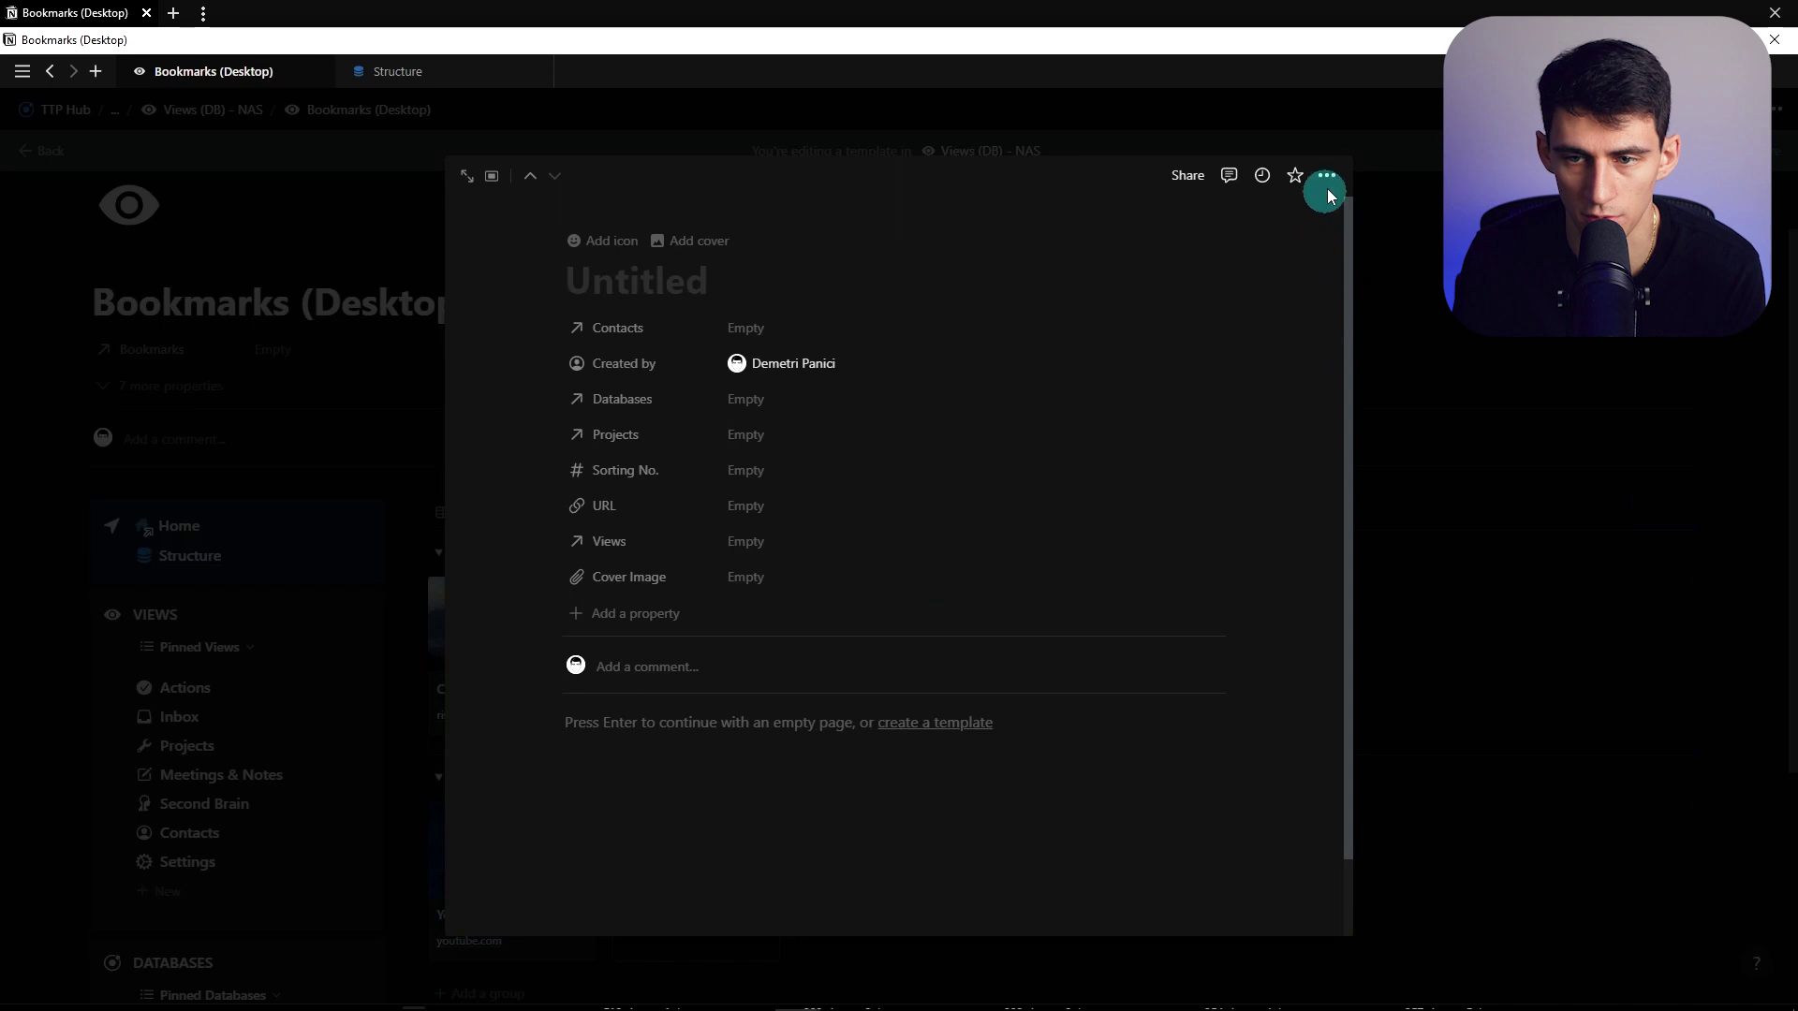
pyautogui.click(1326, 178)
pyautogui.click(1255, 646)
# Link a different contact to the Client URL bookmark
pyautogui.click(522, 674)
pyautogui.click(788, 333)
pyautogui.click(790, 394)
pyautogui.click(998, 615)
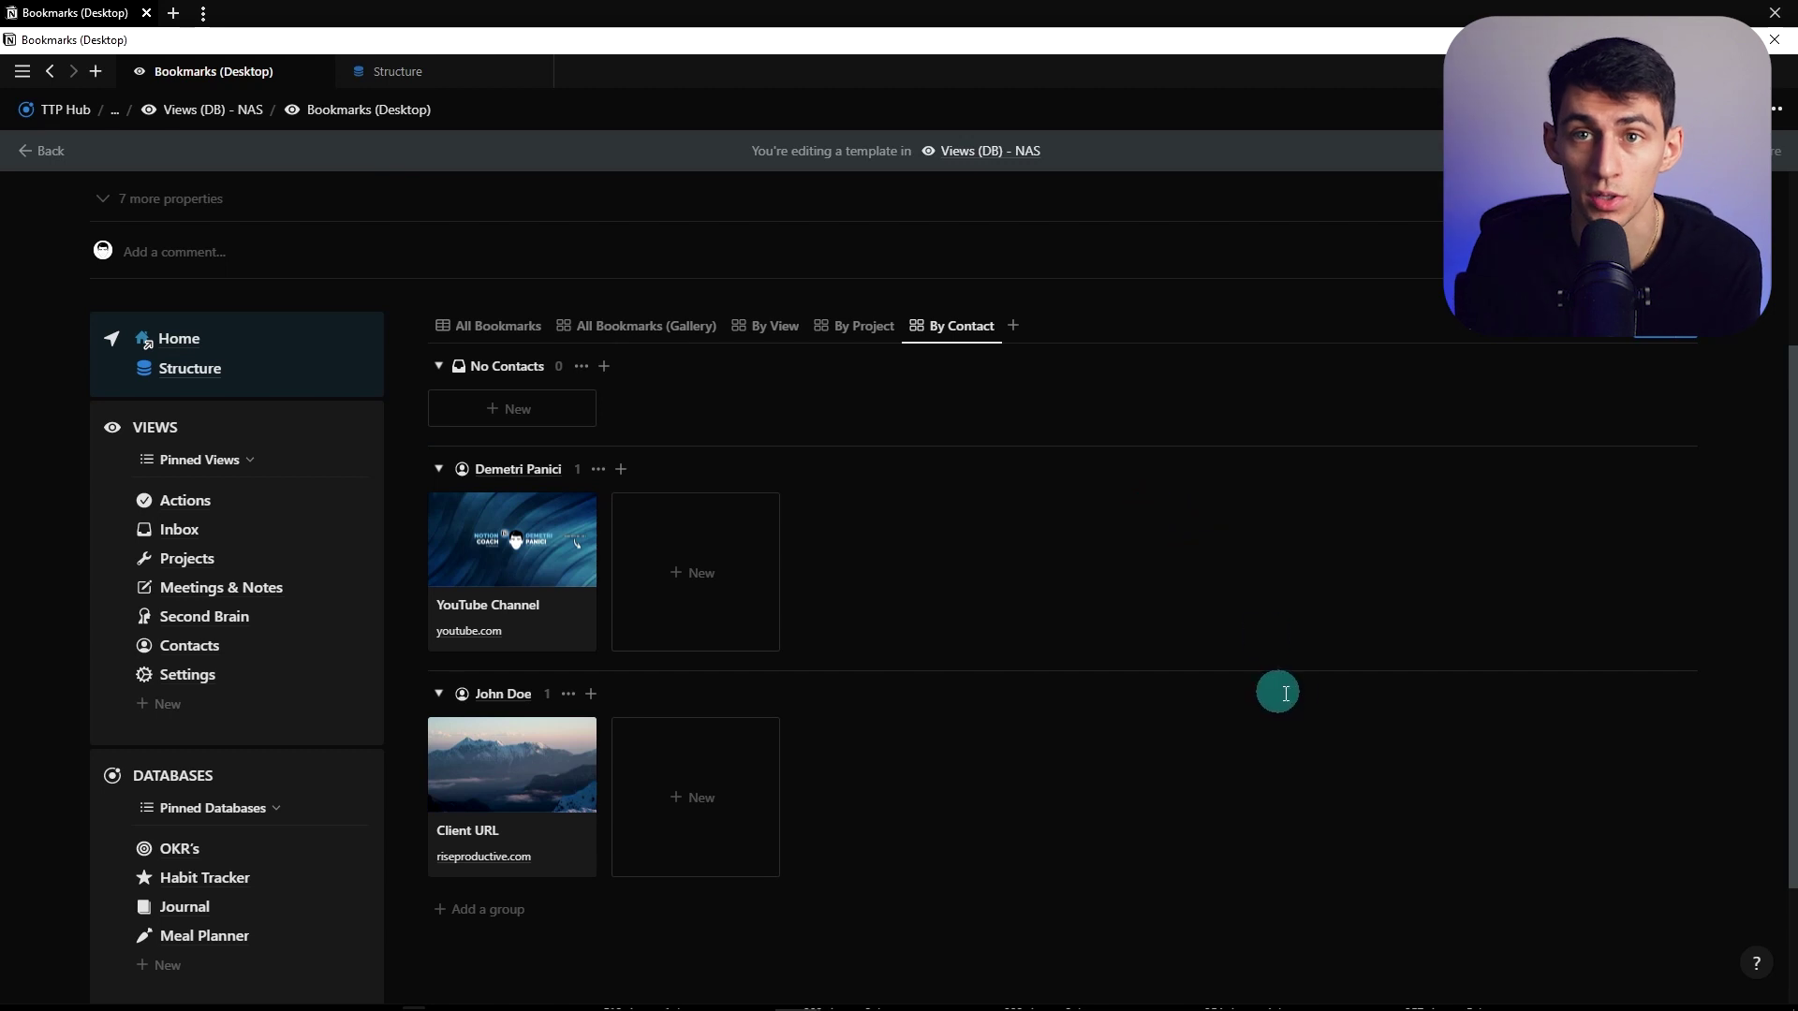
# Copy a link to the All Bookmarks (Gallery) view
pyautogui.scroll(2, 712, 630)
pyautogui.click(437, 422)
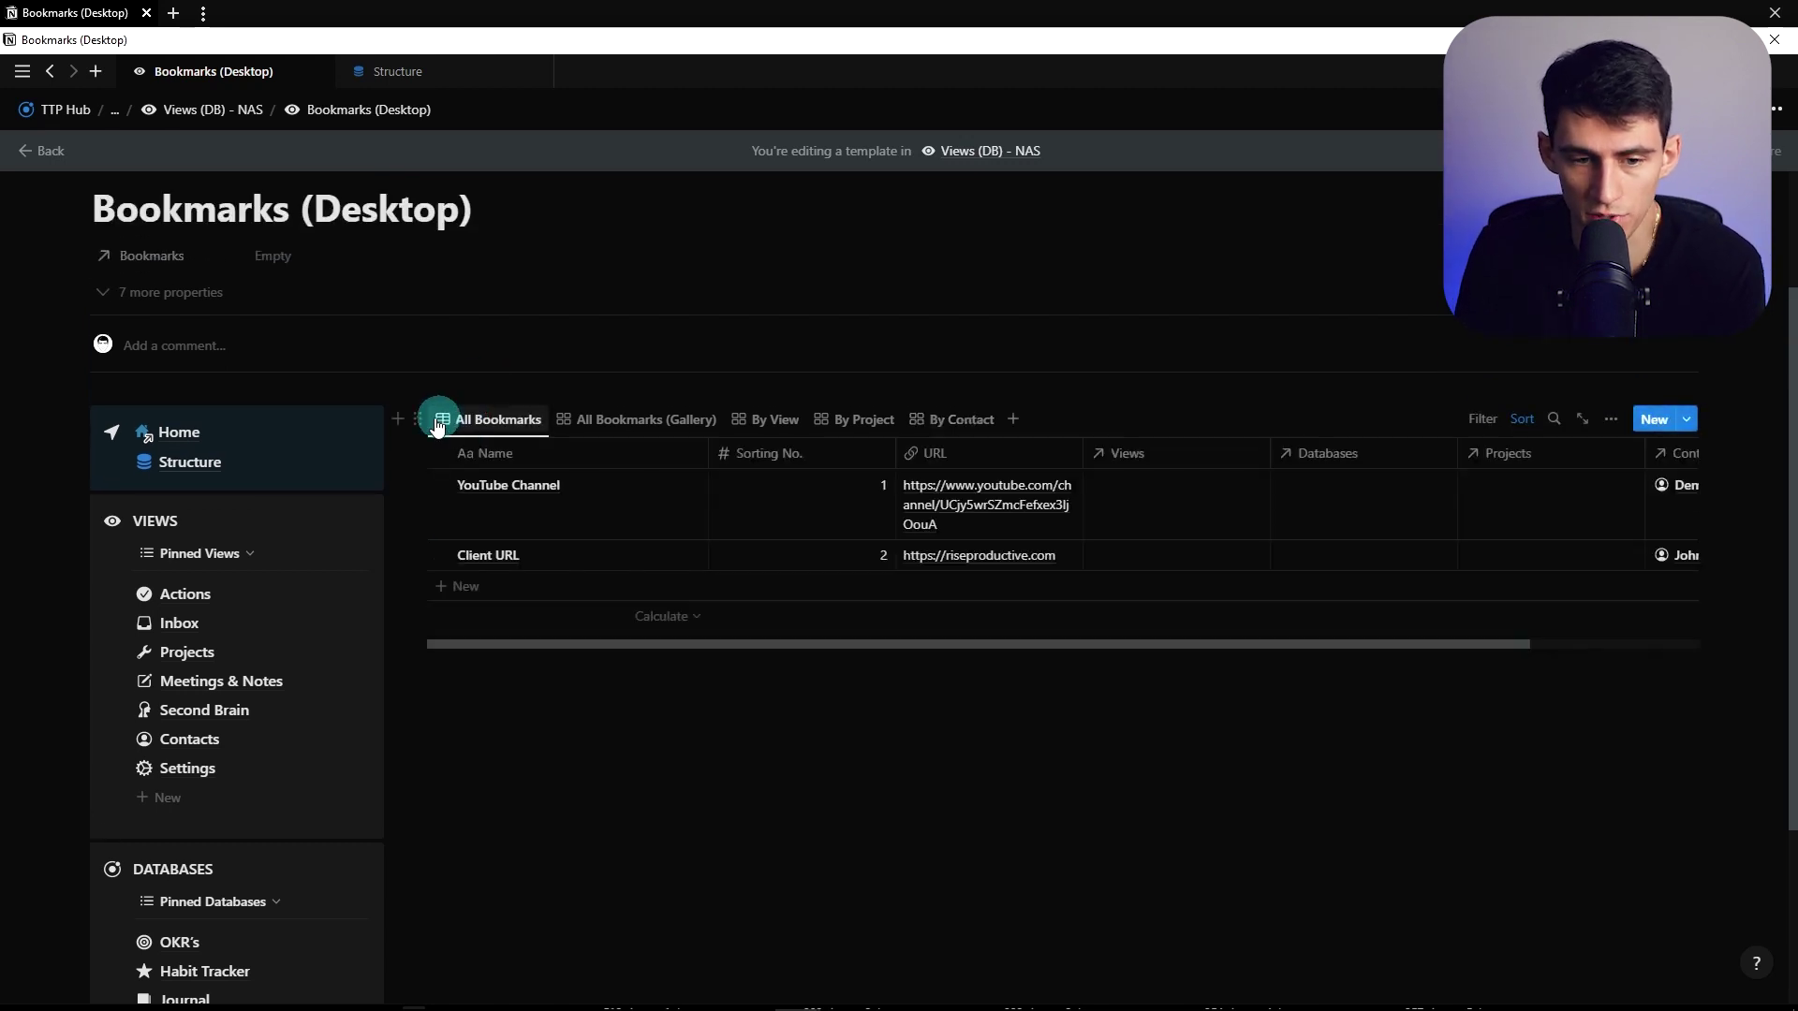
pyautogui.click(590, 423)
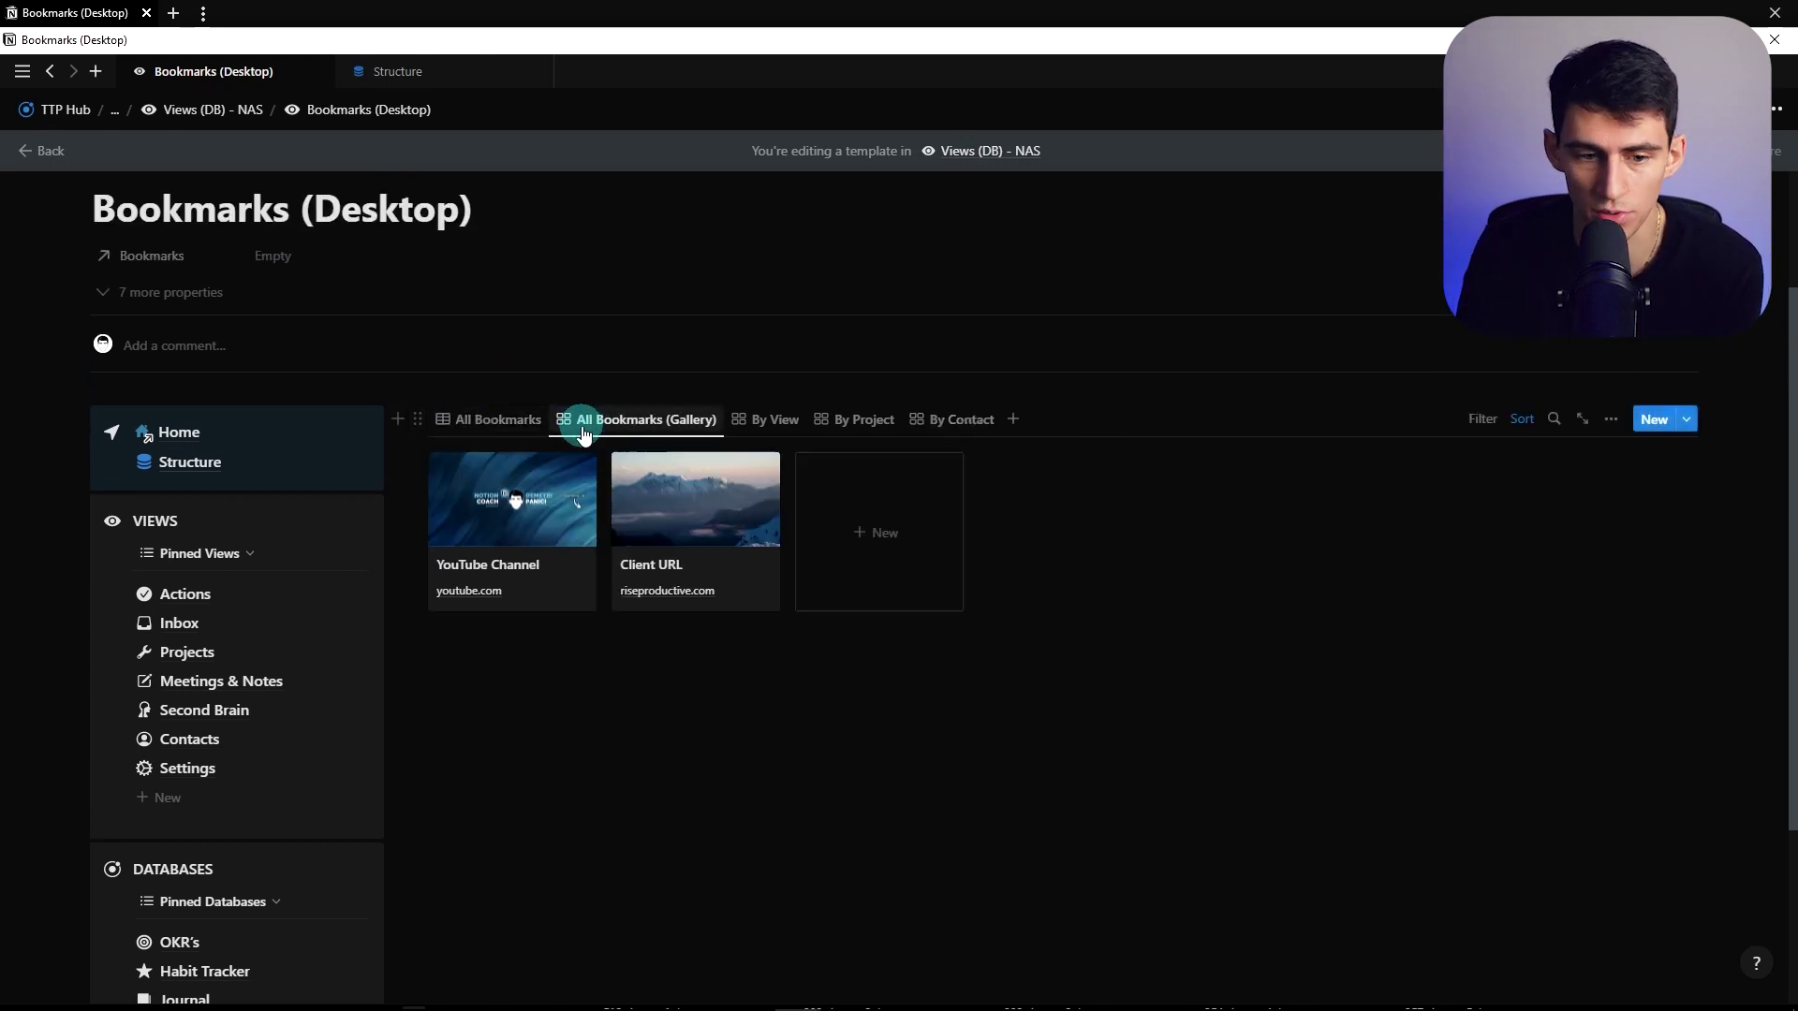
pyautogui.click(678, 420)
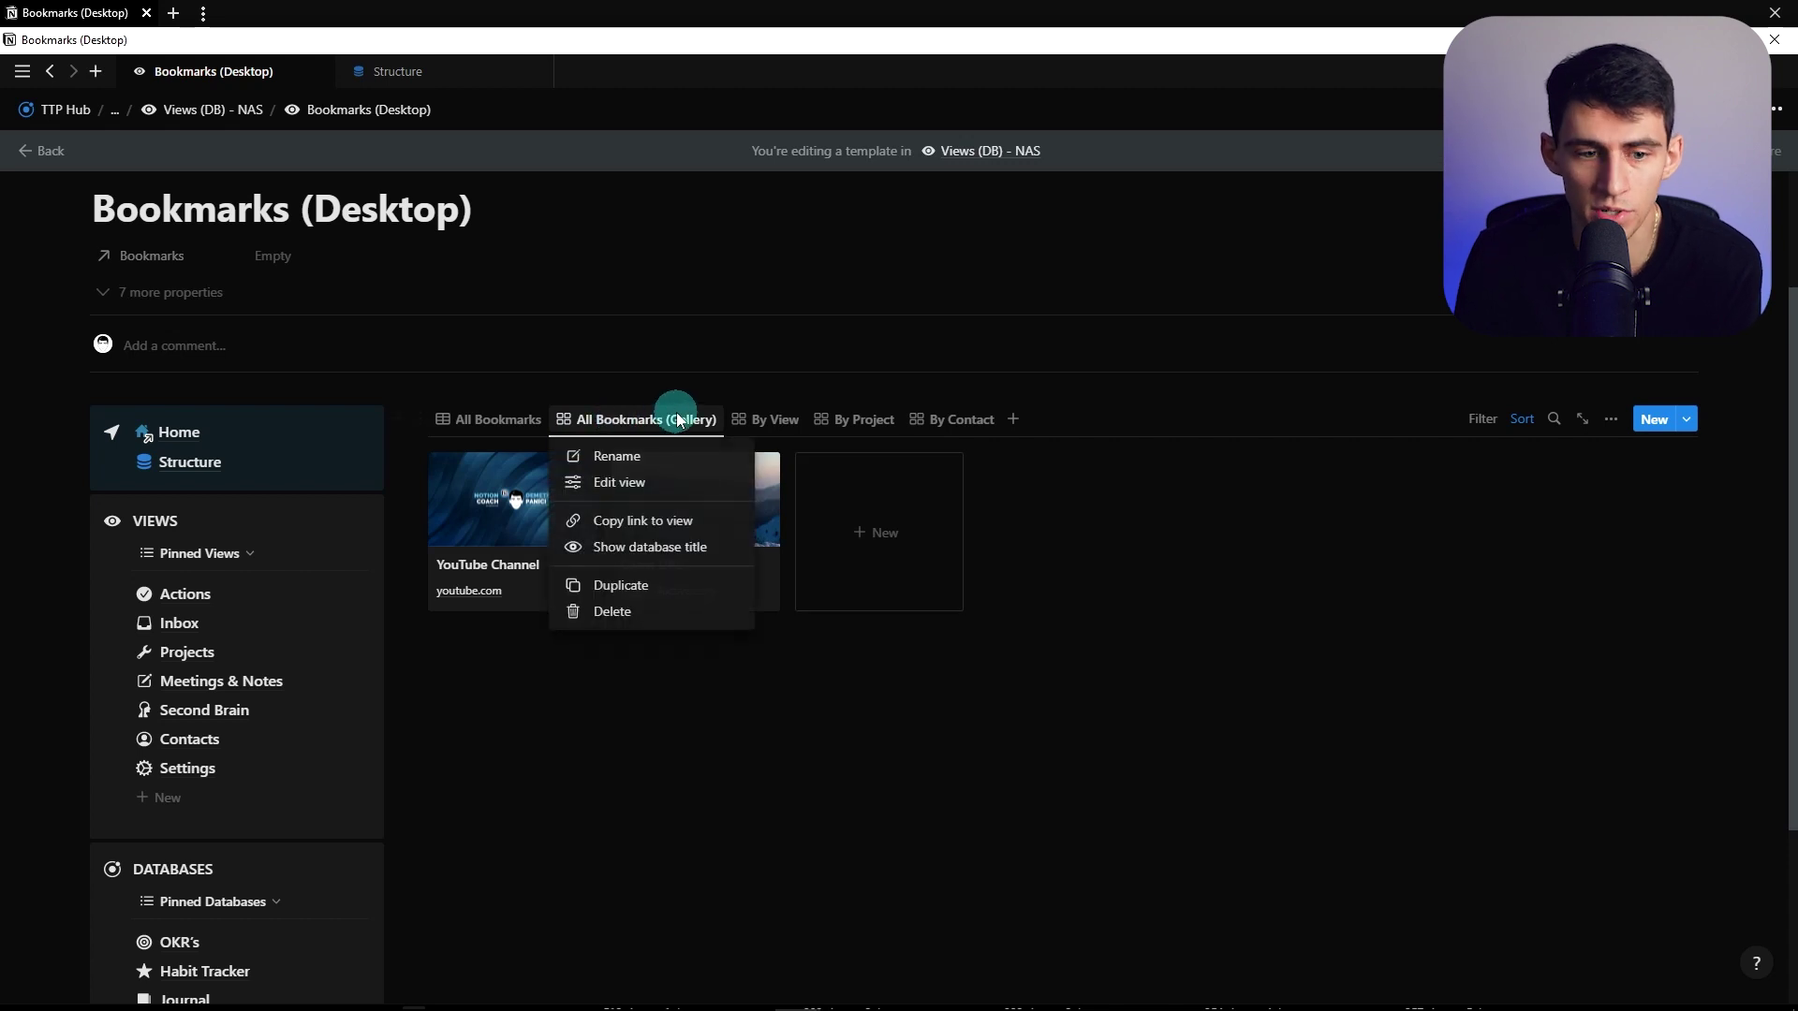
pyautogui.click(618, 521)
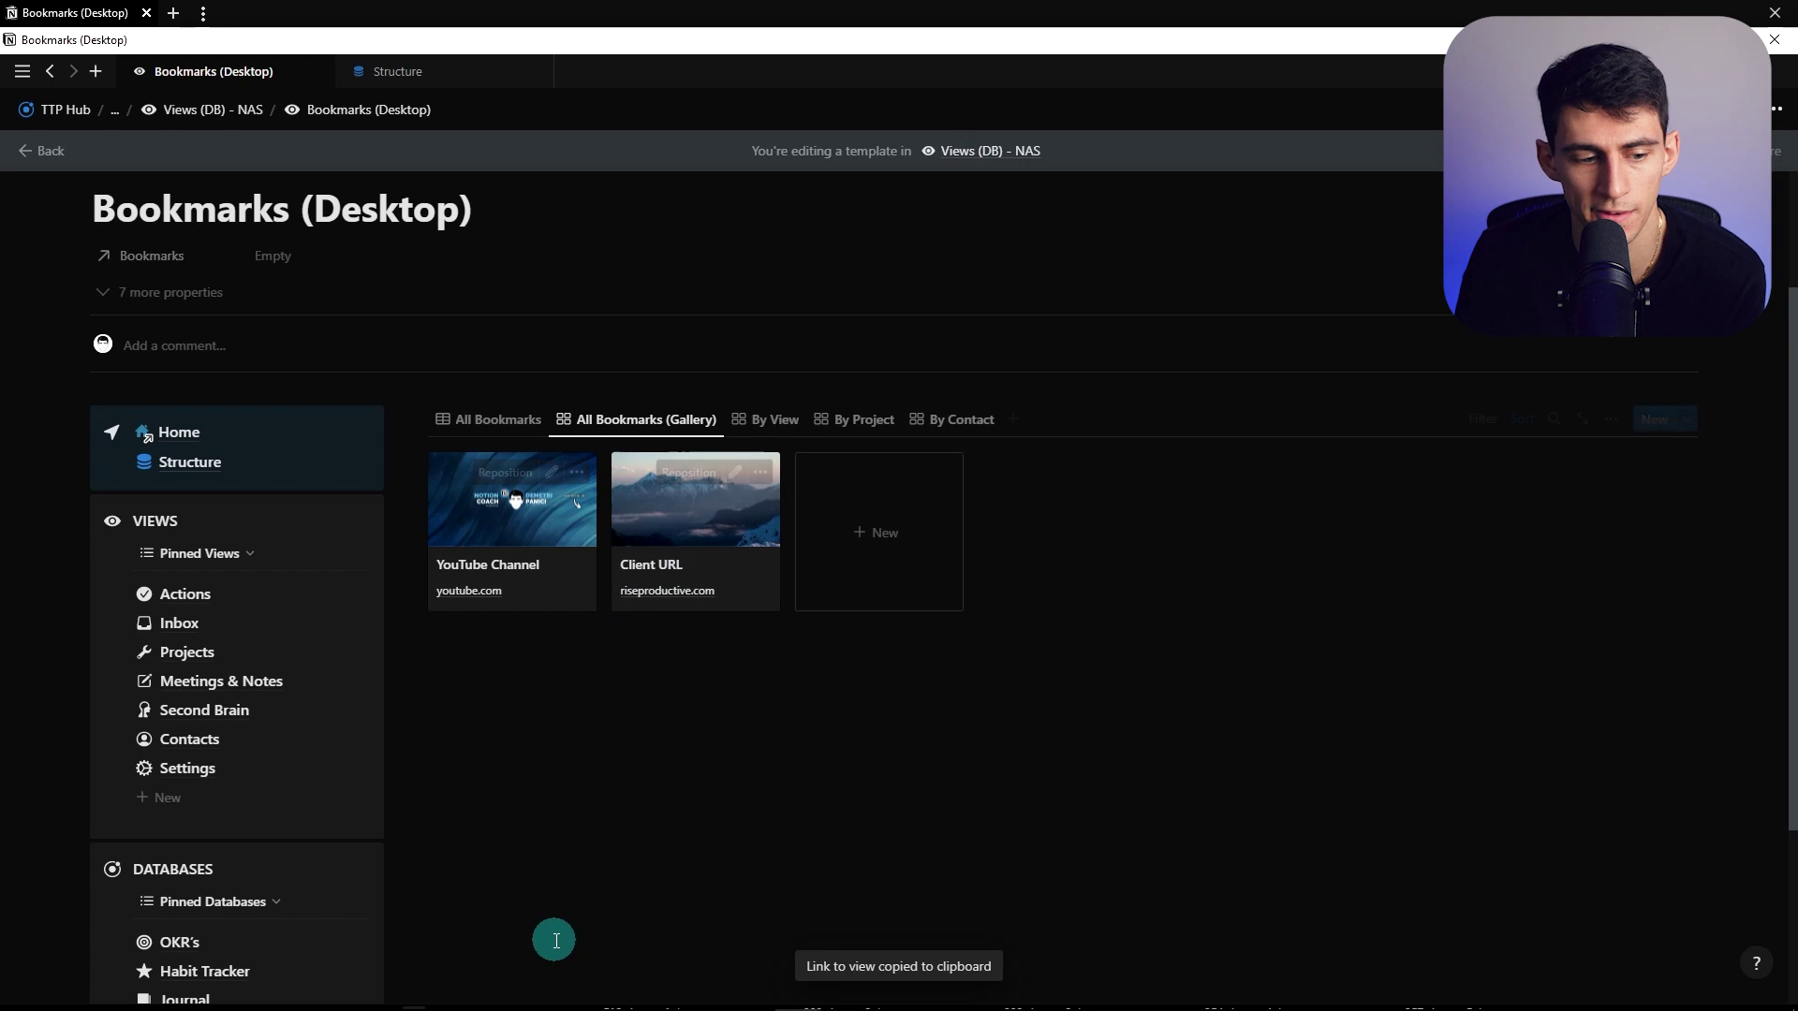
# Change the Bookmarks (Desktop) template's icon to the bookmark icon
pyautogui.click(185, 807)
pyautogui.click(1209, 681)
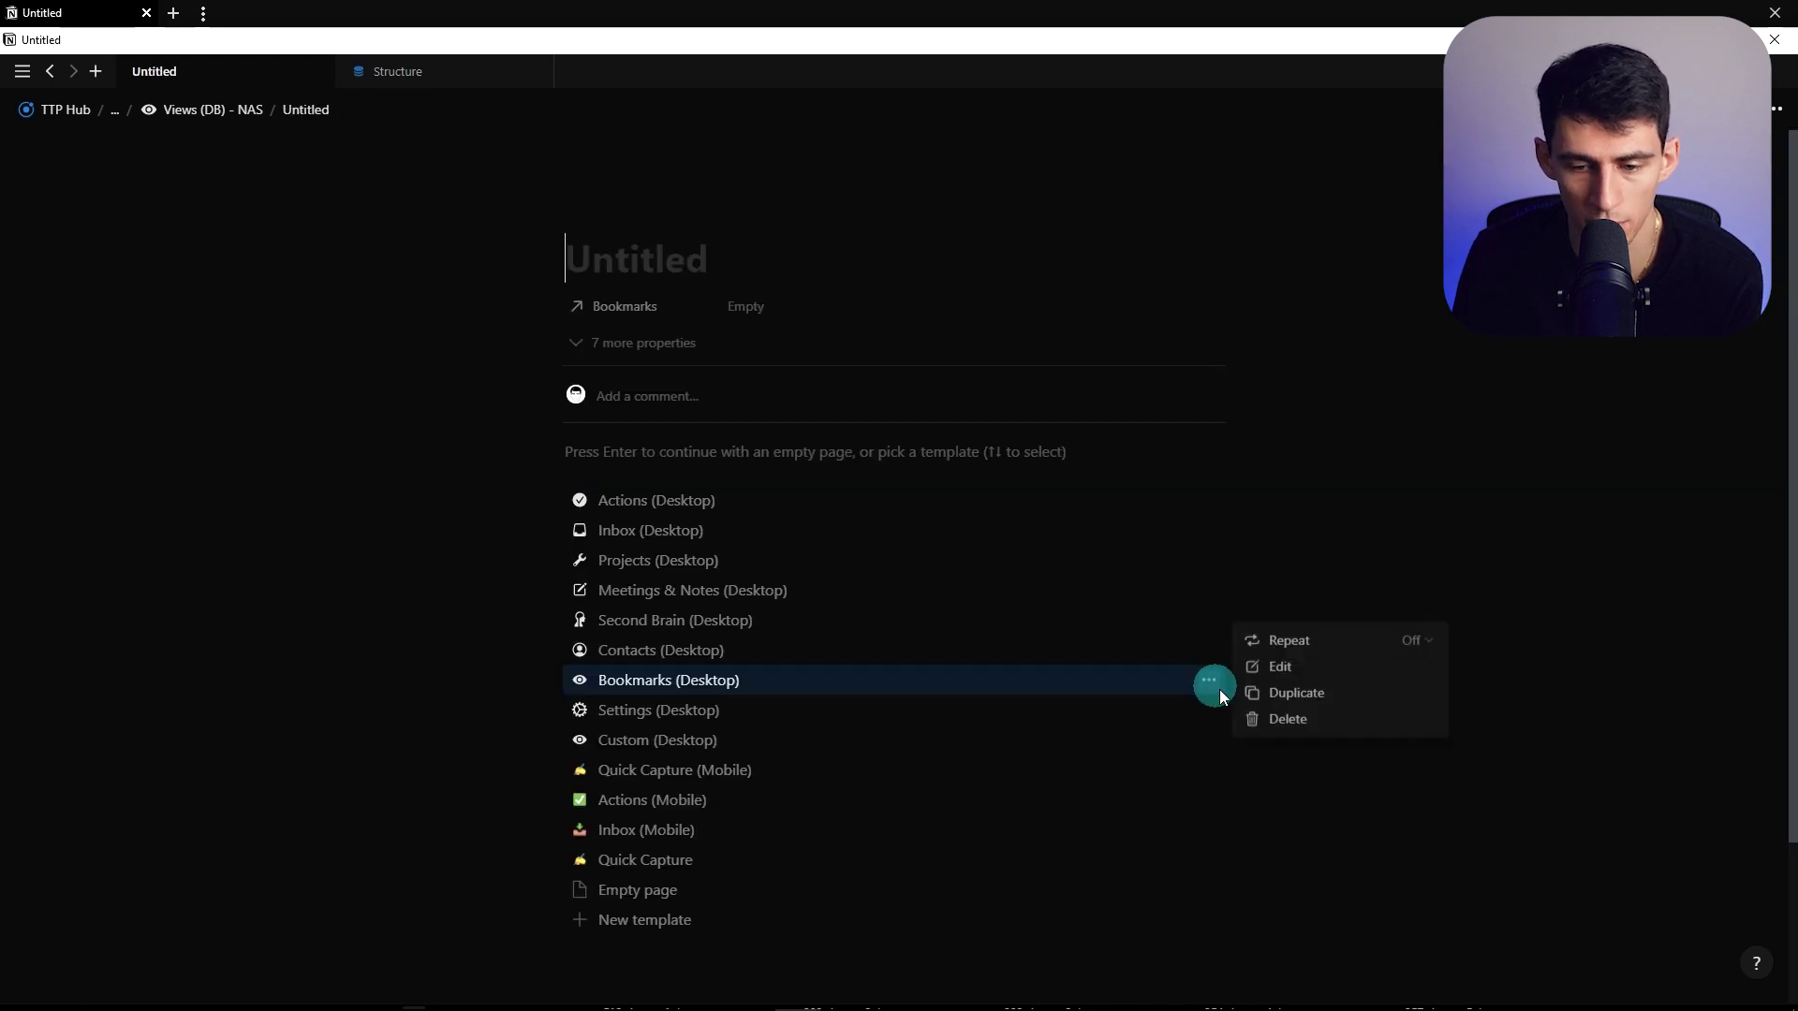
pyautogui.click(1266, 676)
pyautogui.click(599, 363)
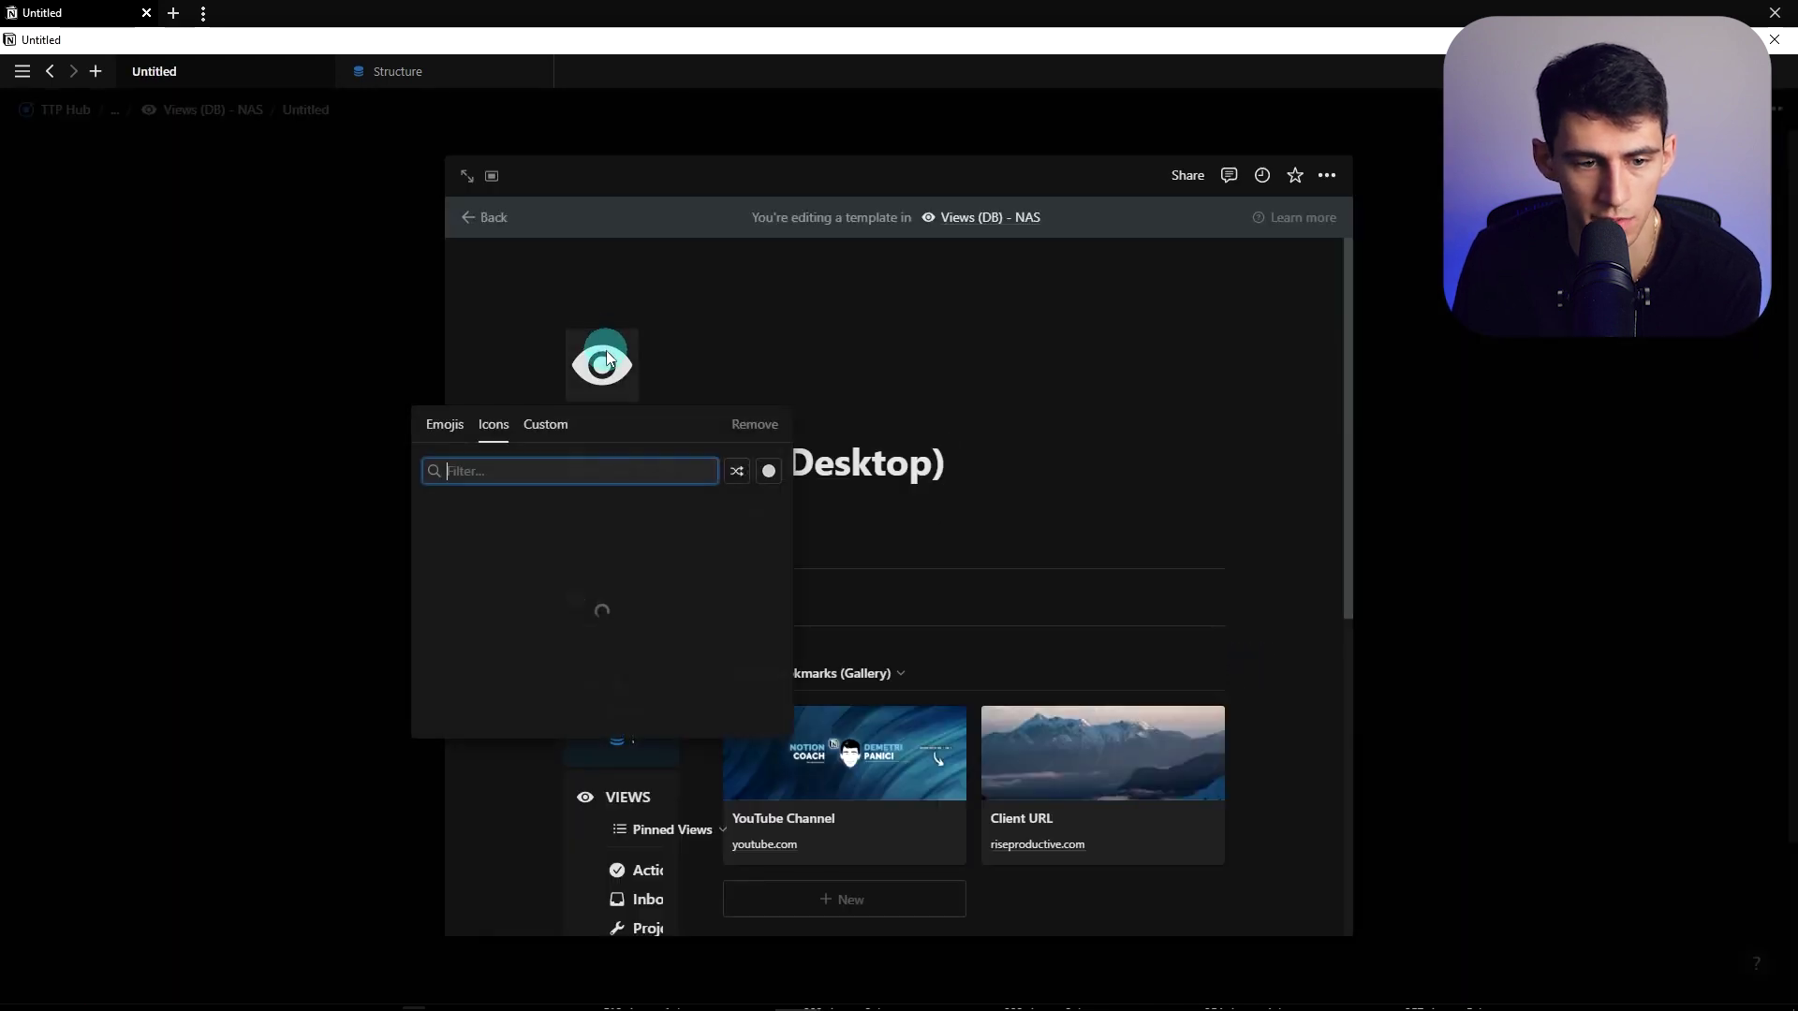
pyautogui.click(496, 425)
pyautogui.write('bo')
pyautogui.click(746, 490)
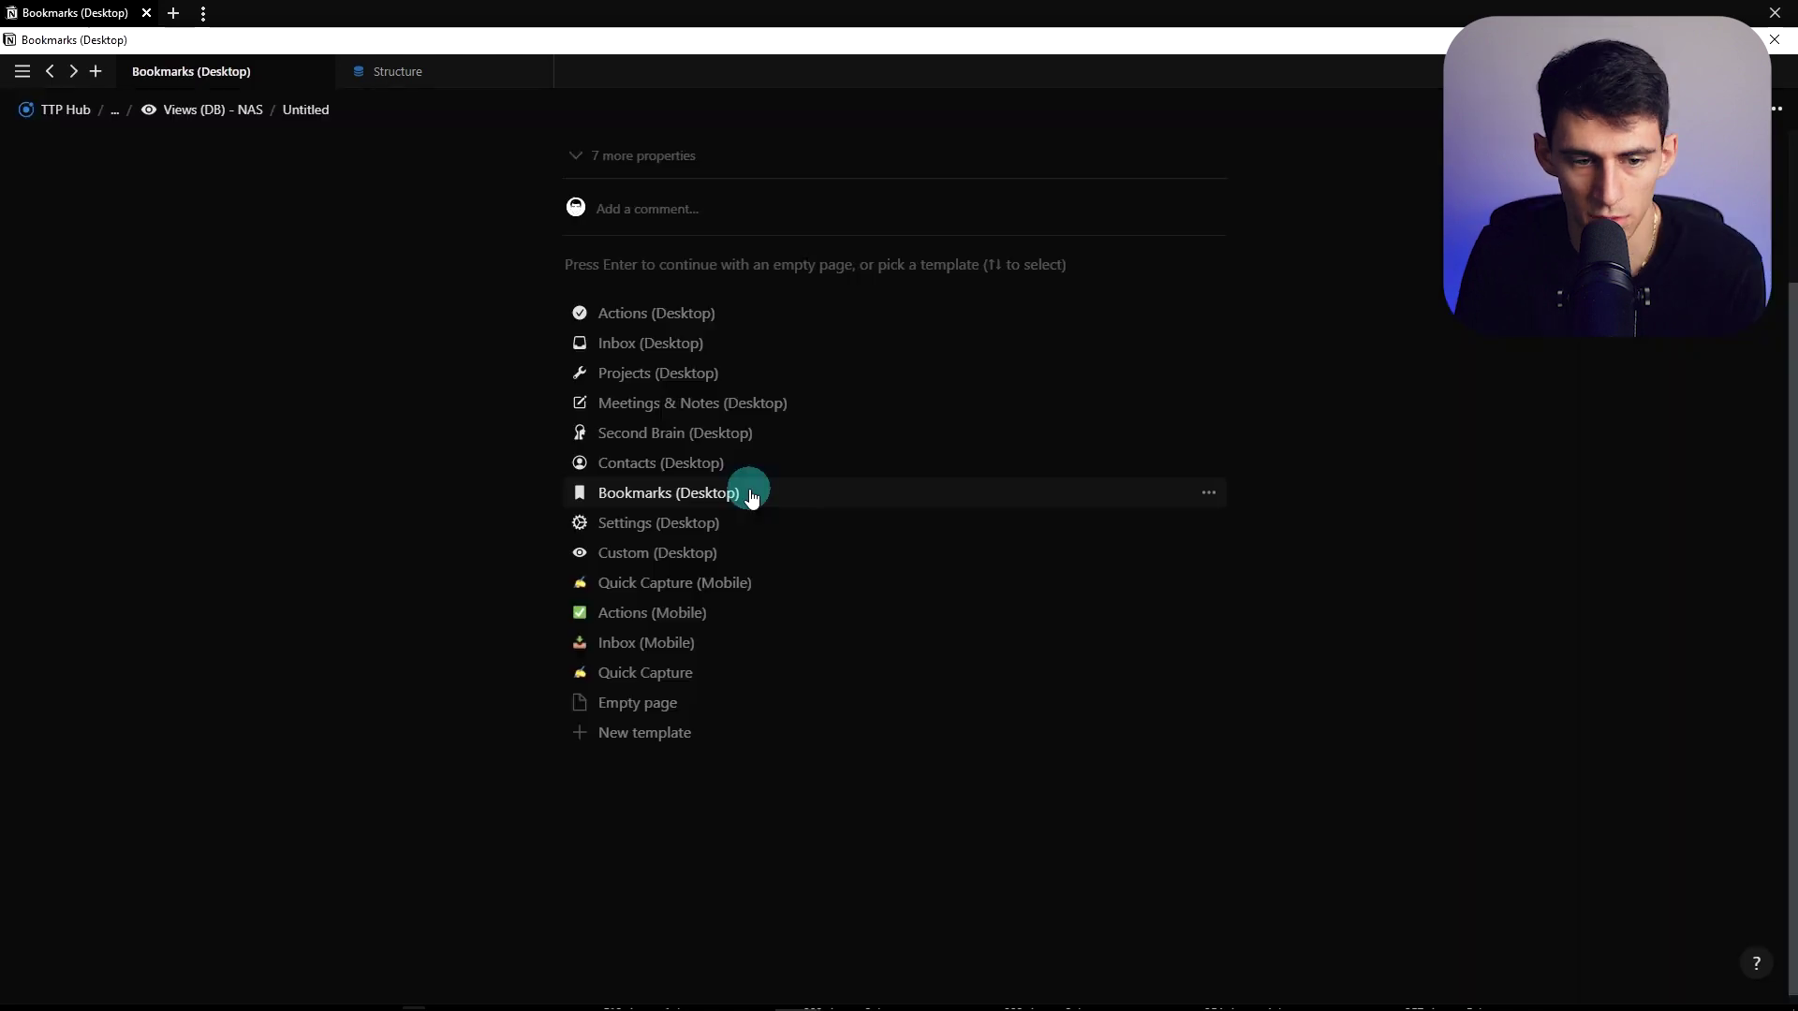
# Apply the Bookmarks (Desktop) template to the new views page
pyautogui.click(241, 412)
pyautogui.moveTo(187, 438)
pyautogui.click(333, 463)
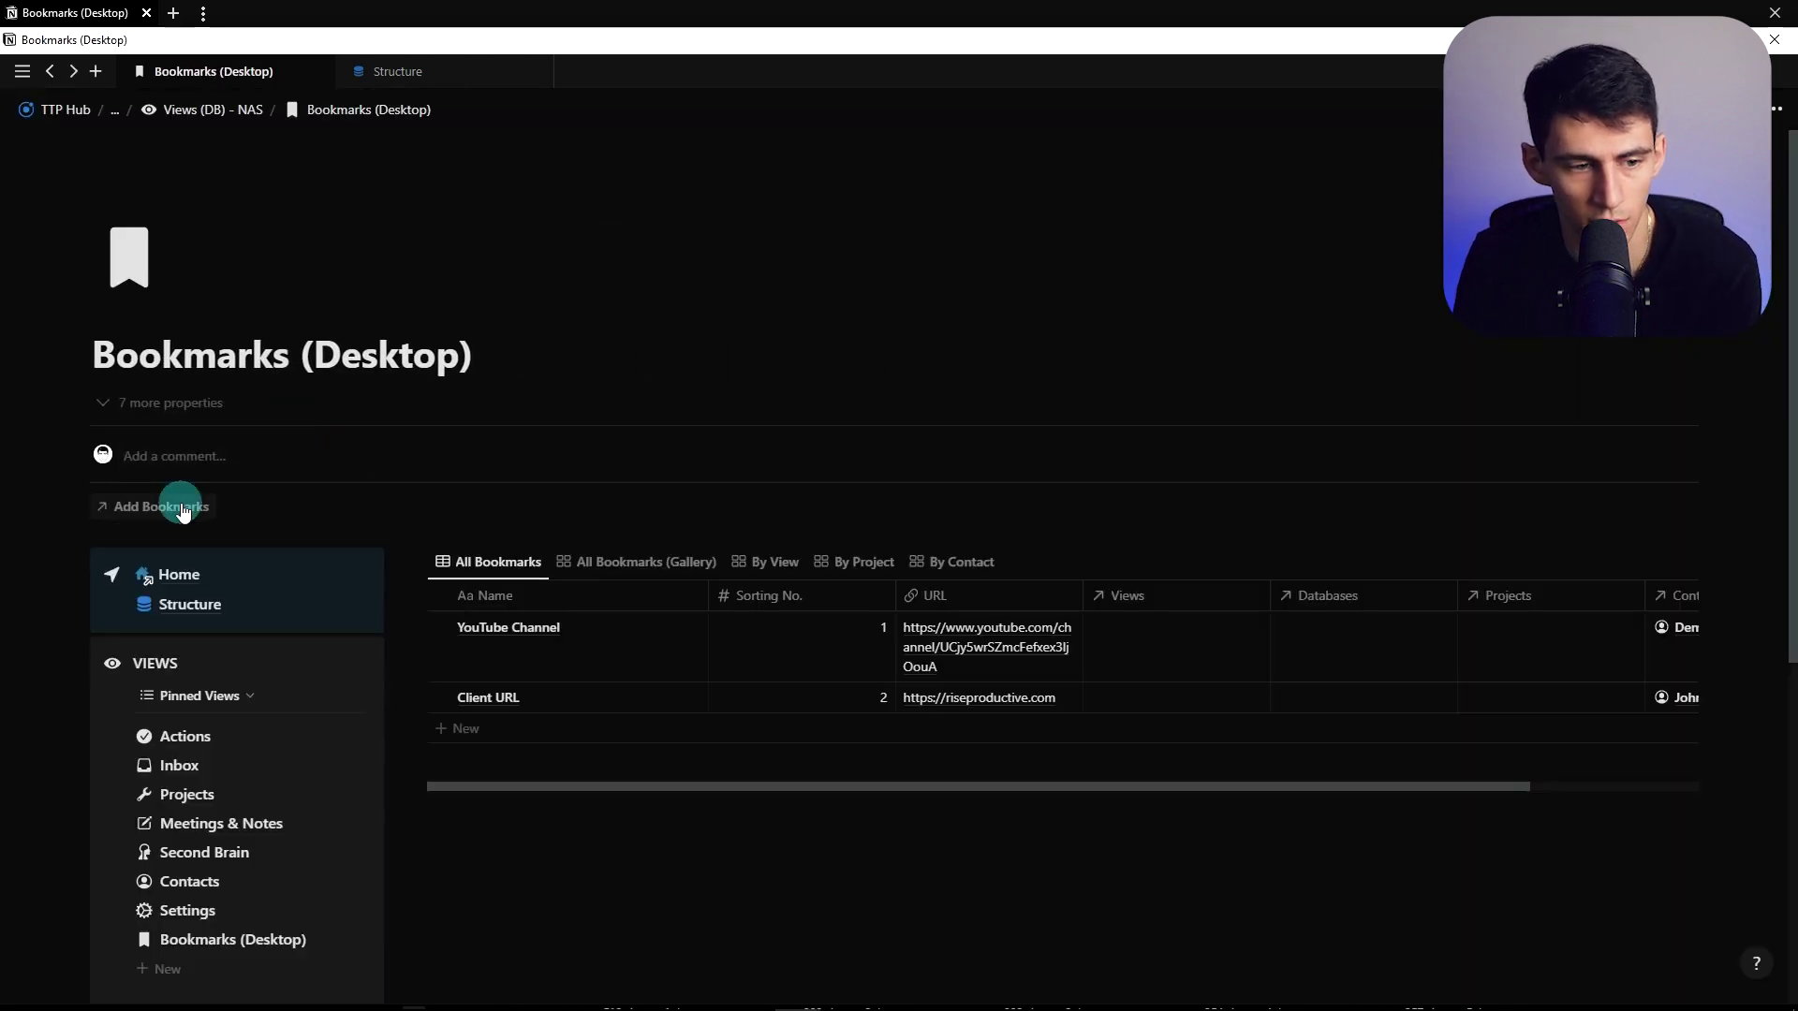
pyautogui.click(177, 506)
pyautogui.click(174, 477)
# Adjust page property visibility, setting the Bookmarks property to always hide
pyautogui.click(181, 403)
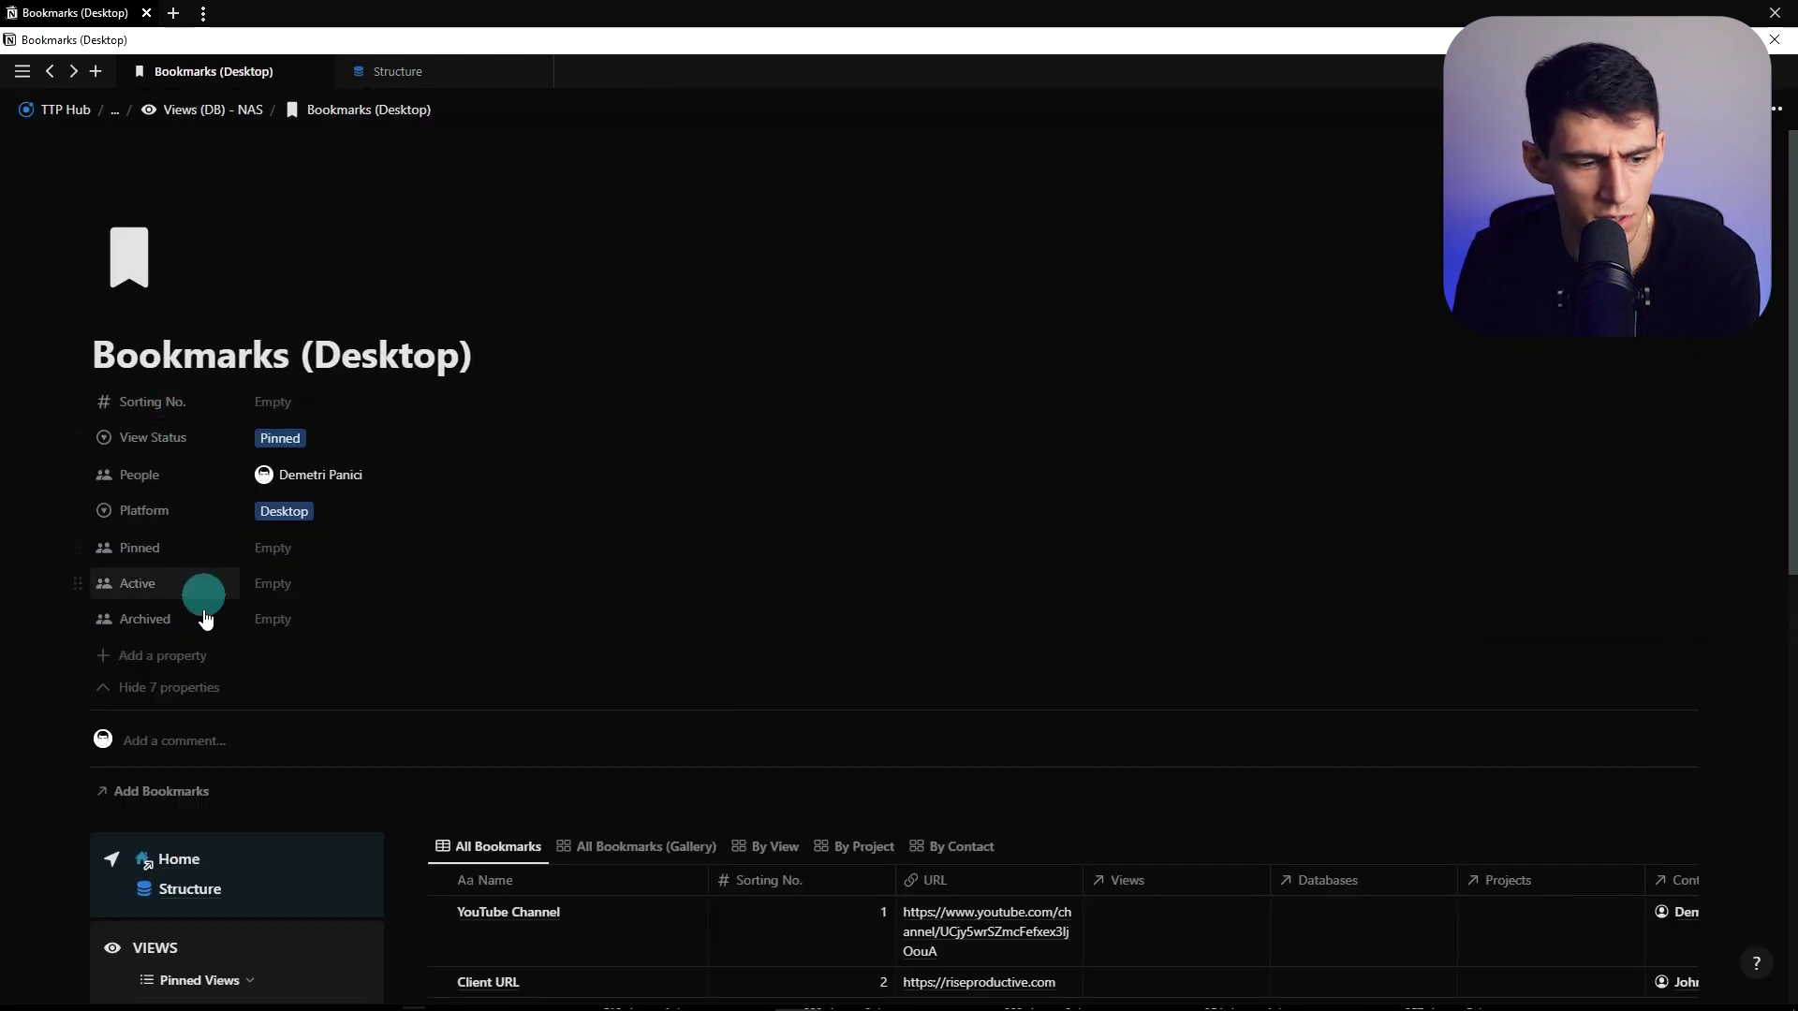
pyautogui.click(140, 548)
pyautogui.moveTo(271, 591)
pyautogui.click(378, 569)
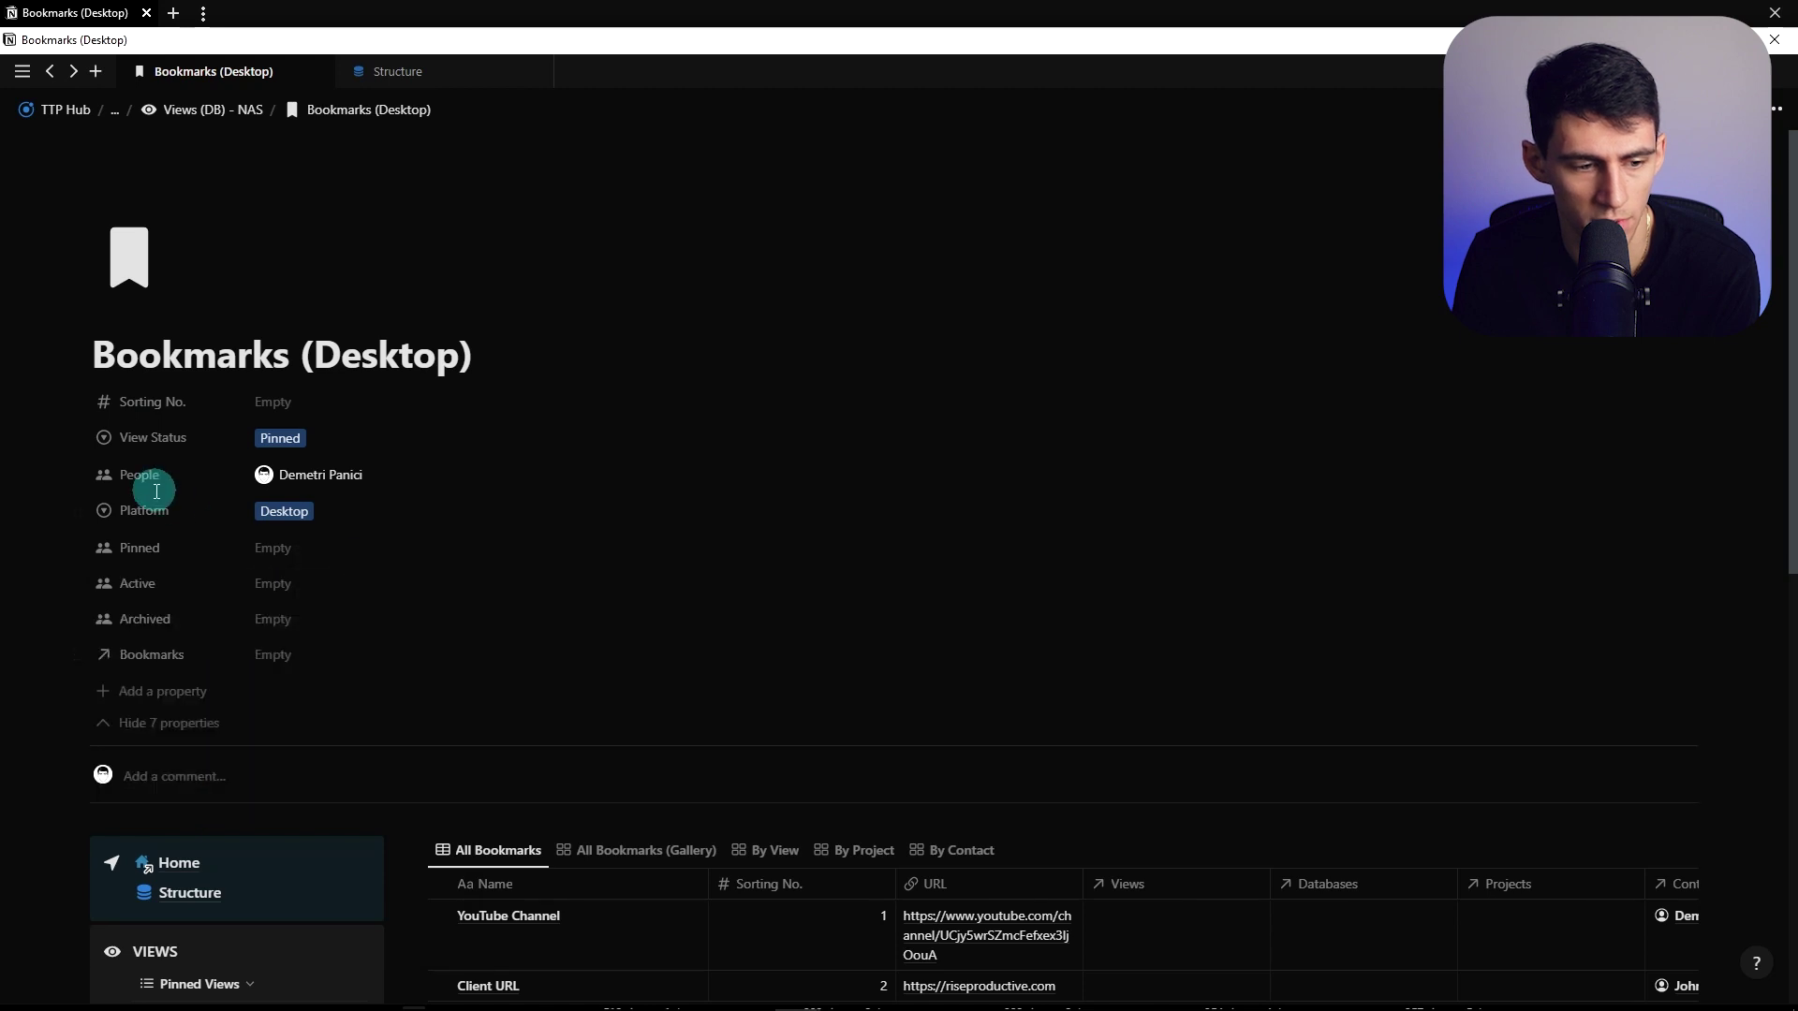
pyautogui.click(164, 655)
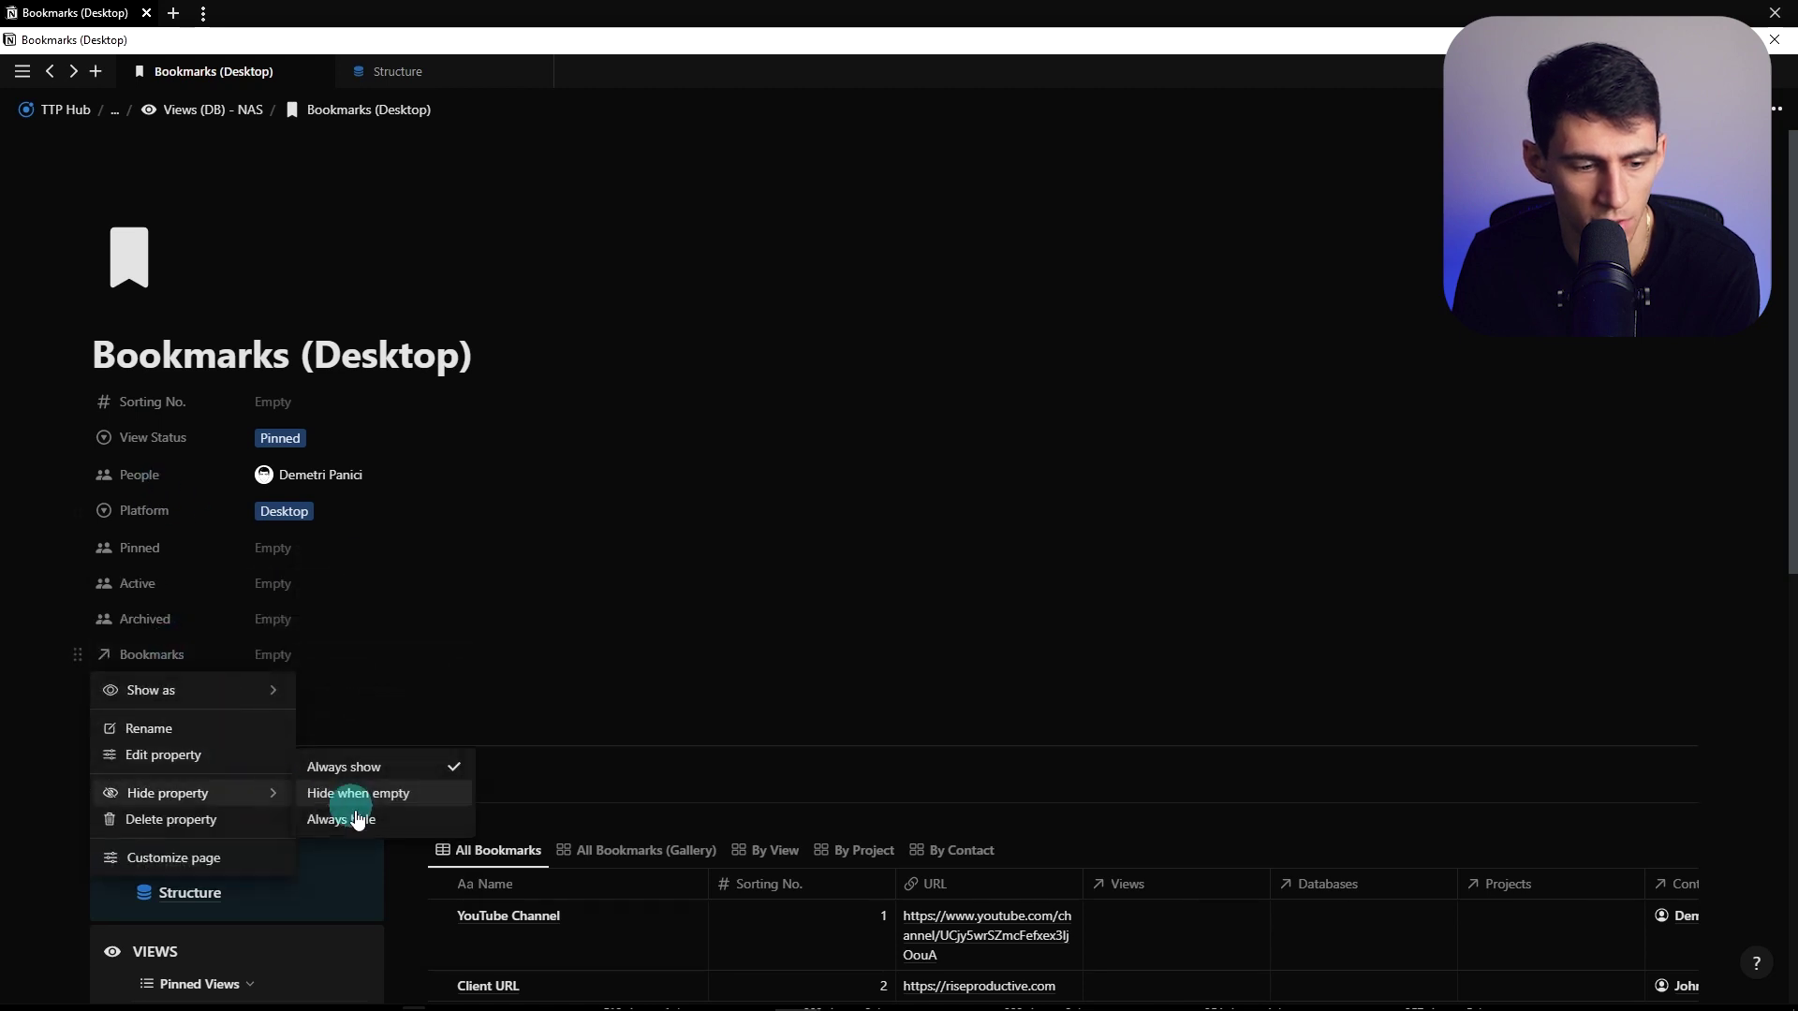
pyautogui.click(239, 721)
# Set the page's Sorting No. to 7
pyautogui.click(200, 314)
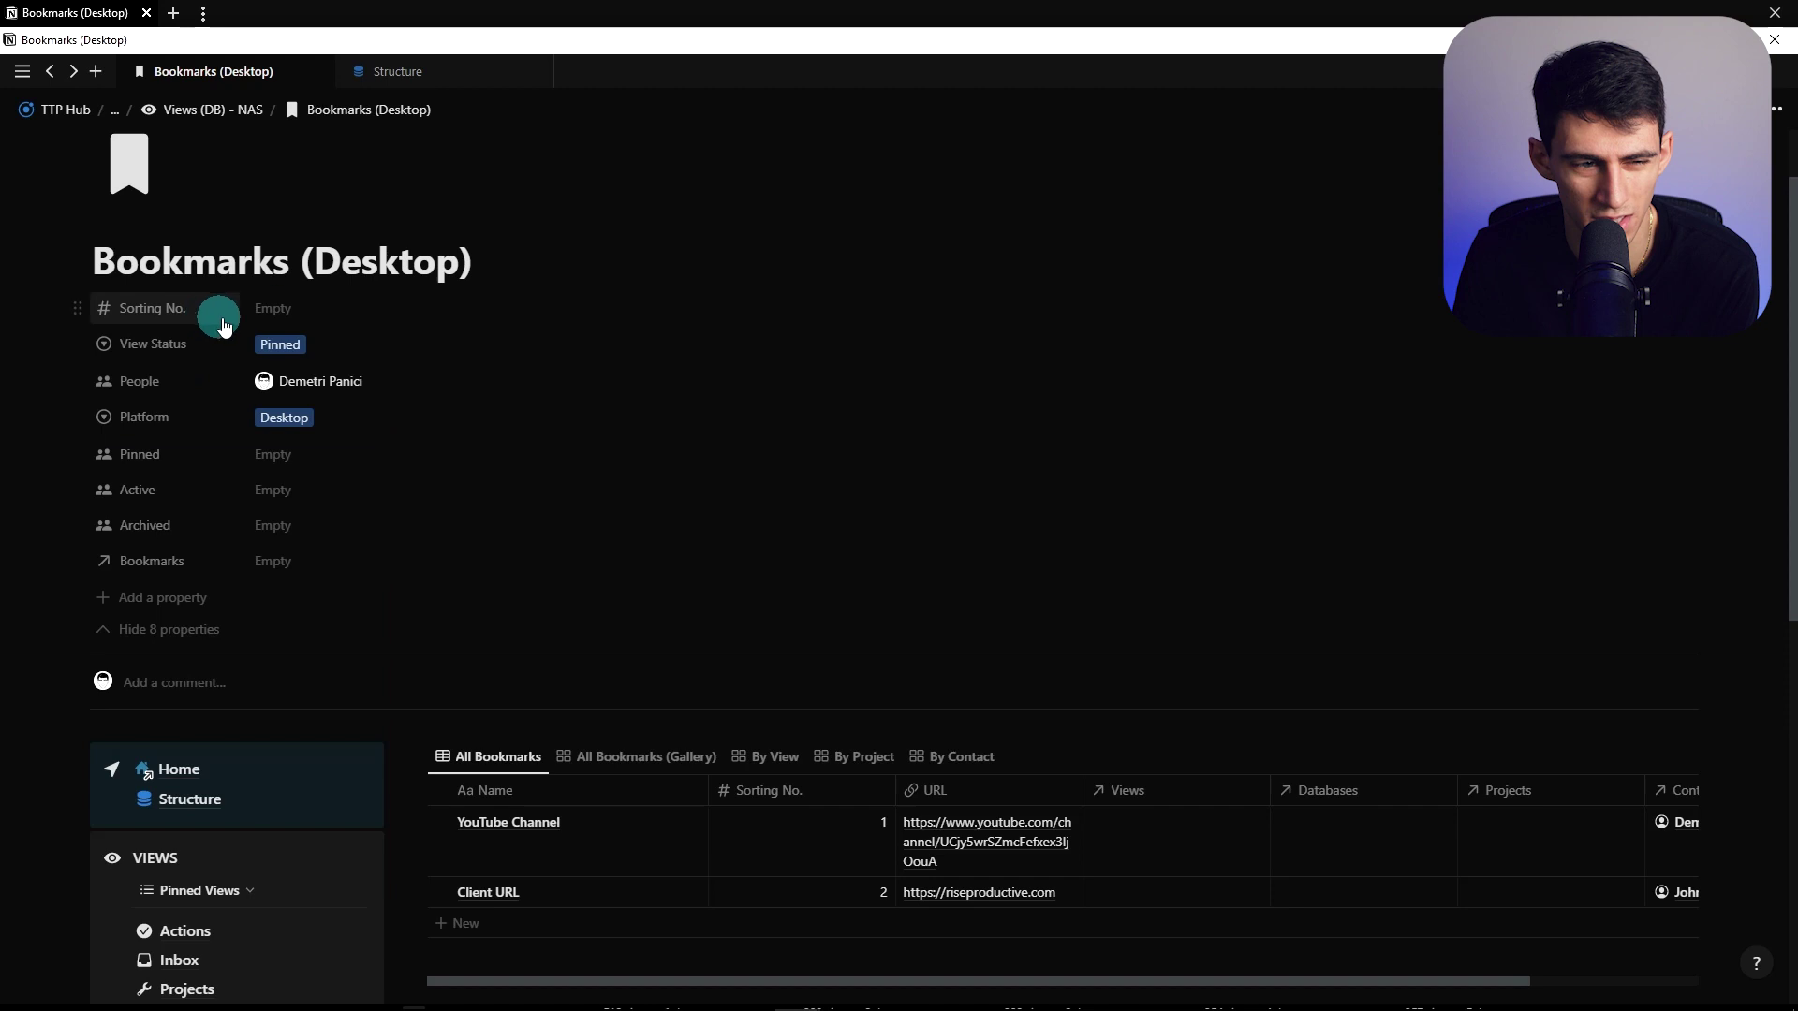
pyautogui.click(274, 312)
pyautogui.scroll(-2, 534, 361)
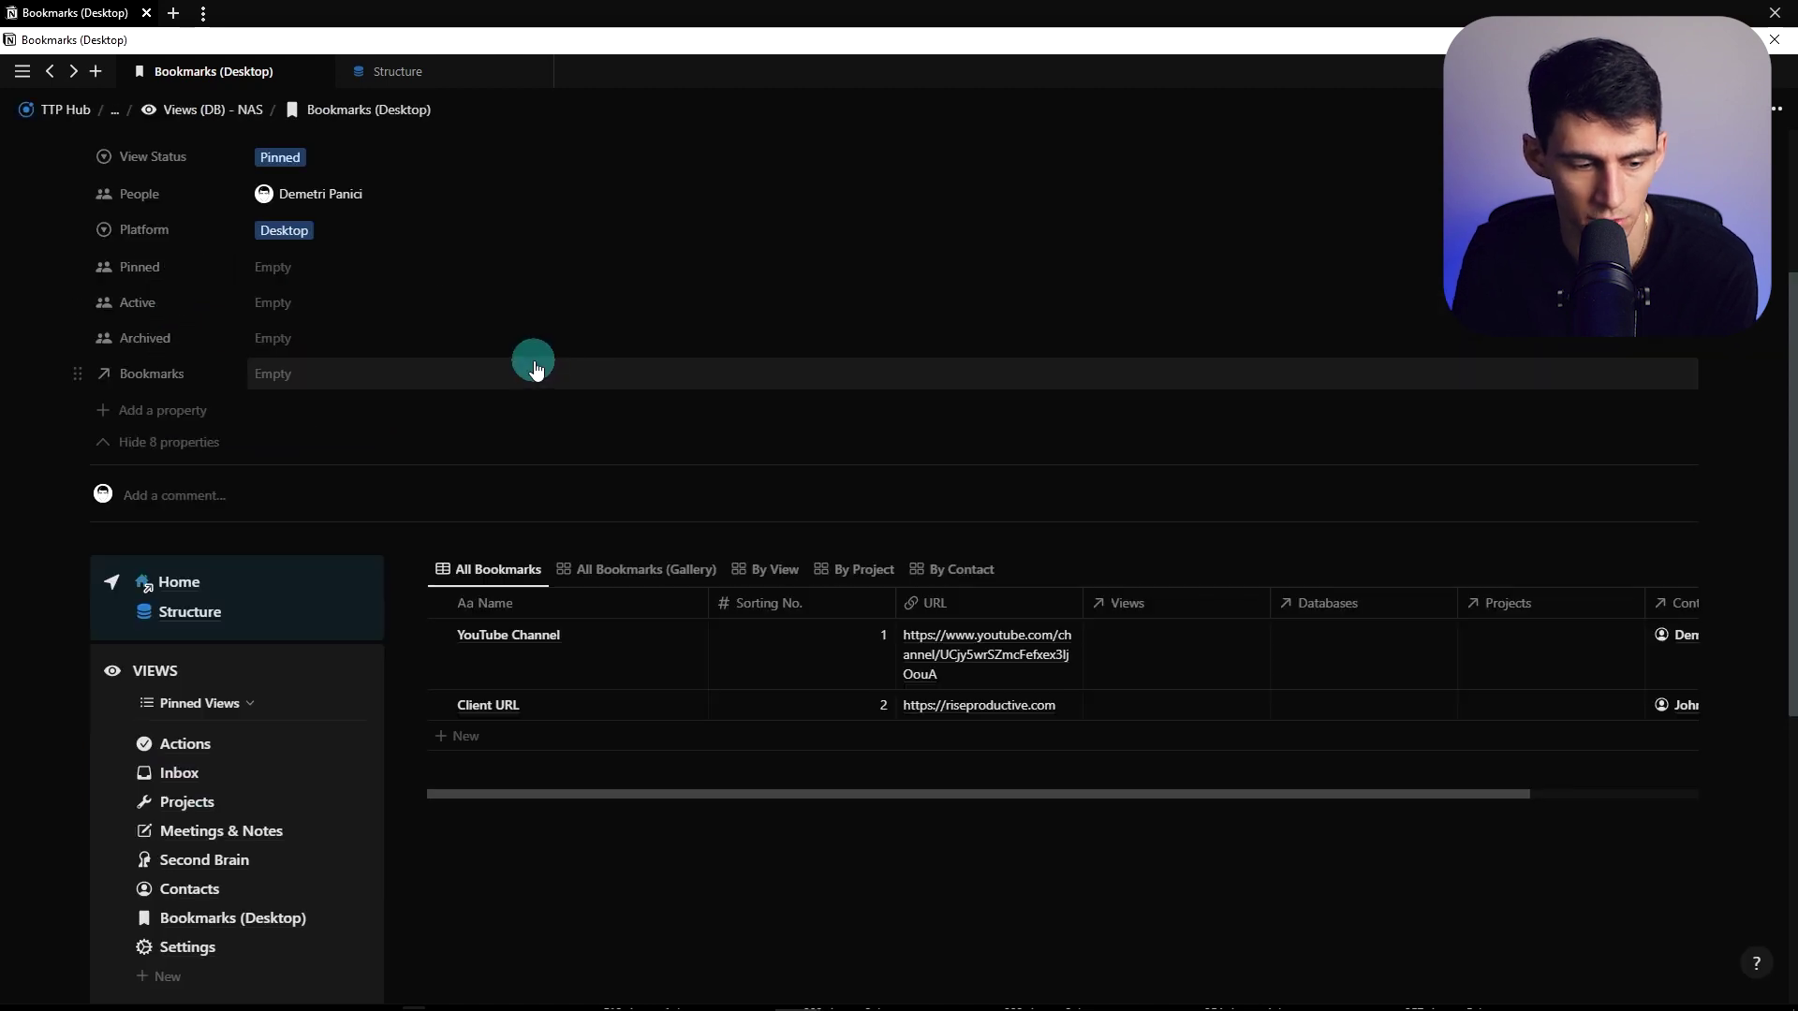
pyautogui.scroll(3, 490, 433)
pyautogui.moveTo(525, 365); pyautogui.dragTo(347, 354)
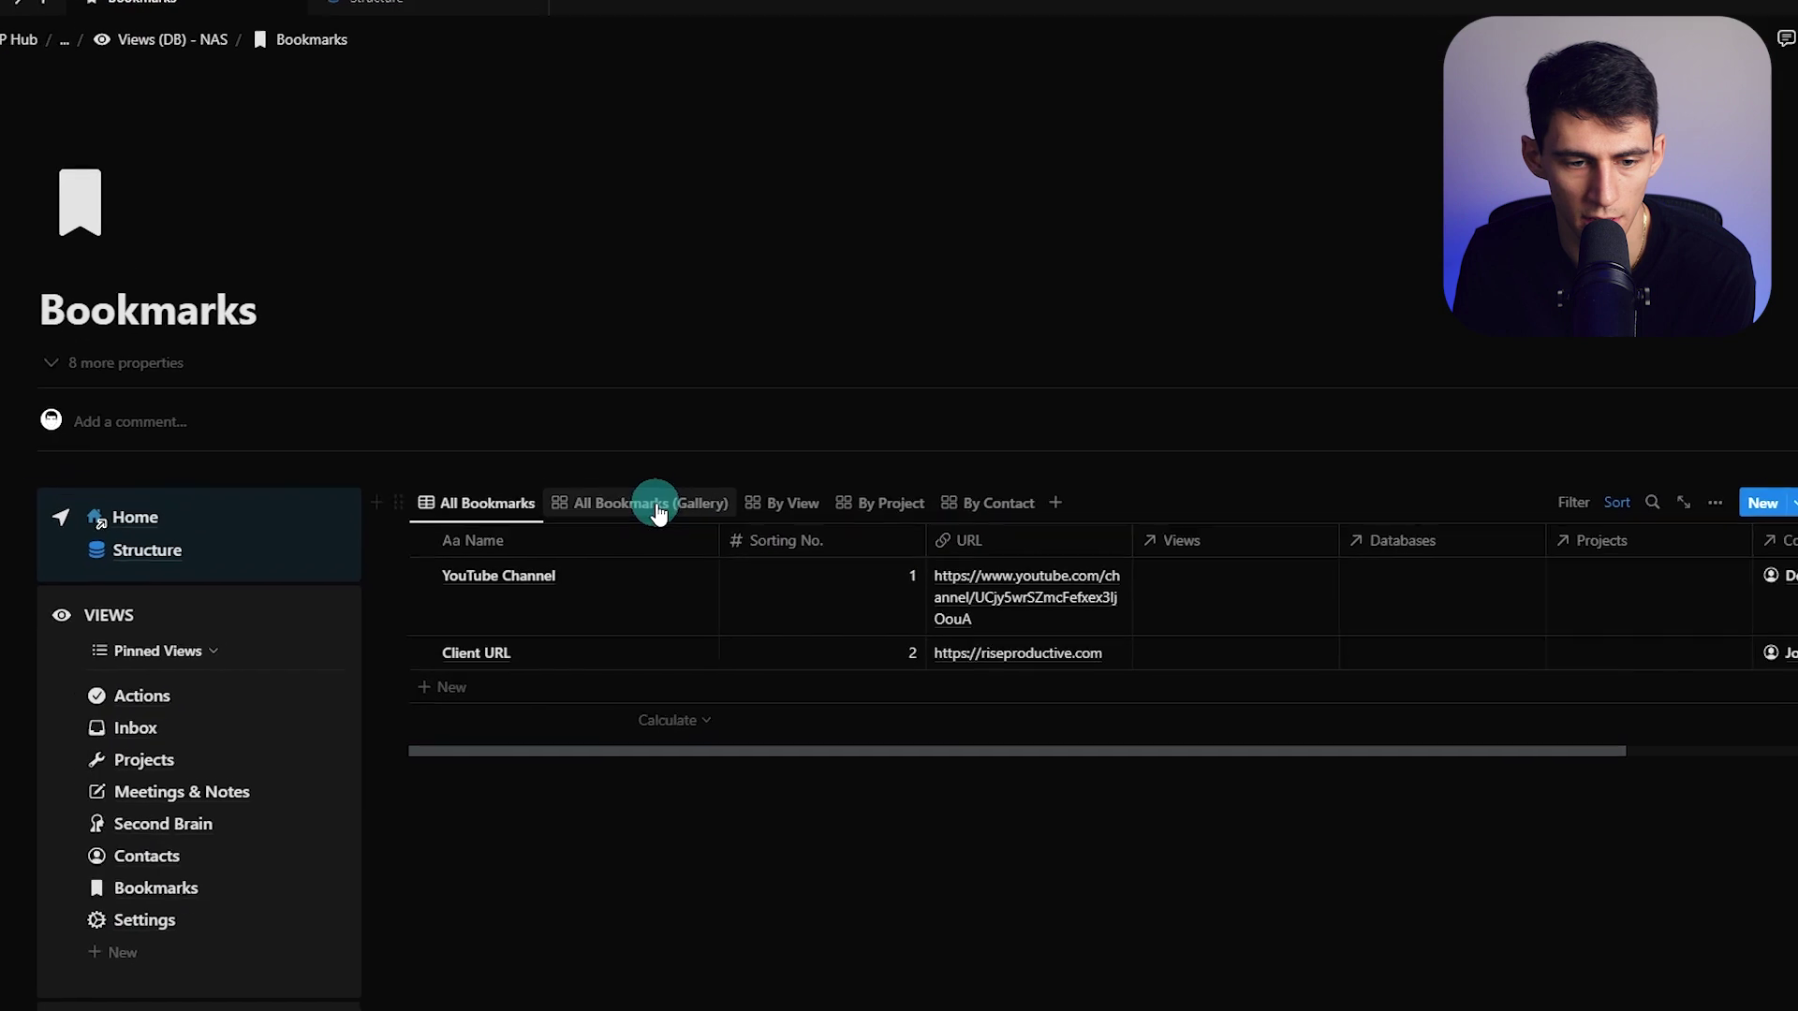
# Browse the view templates from the gallery view's options
pyautogui.rightClick(637, 525)
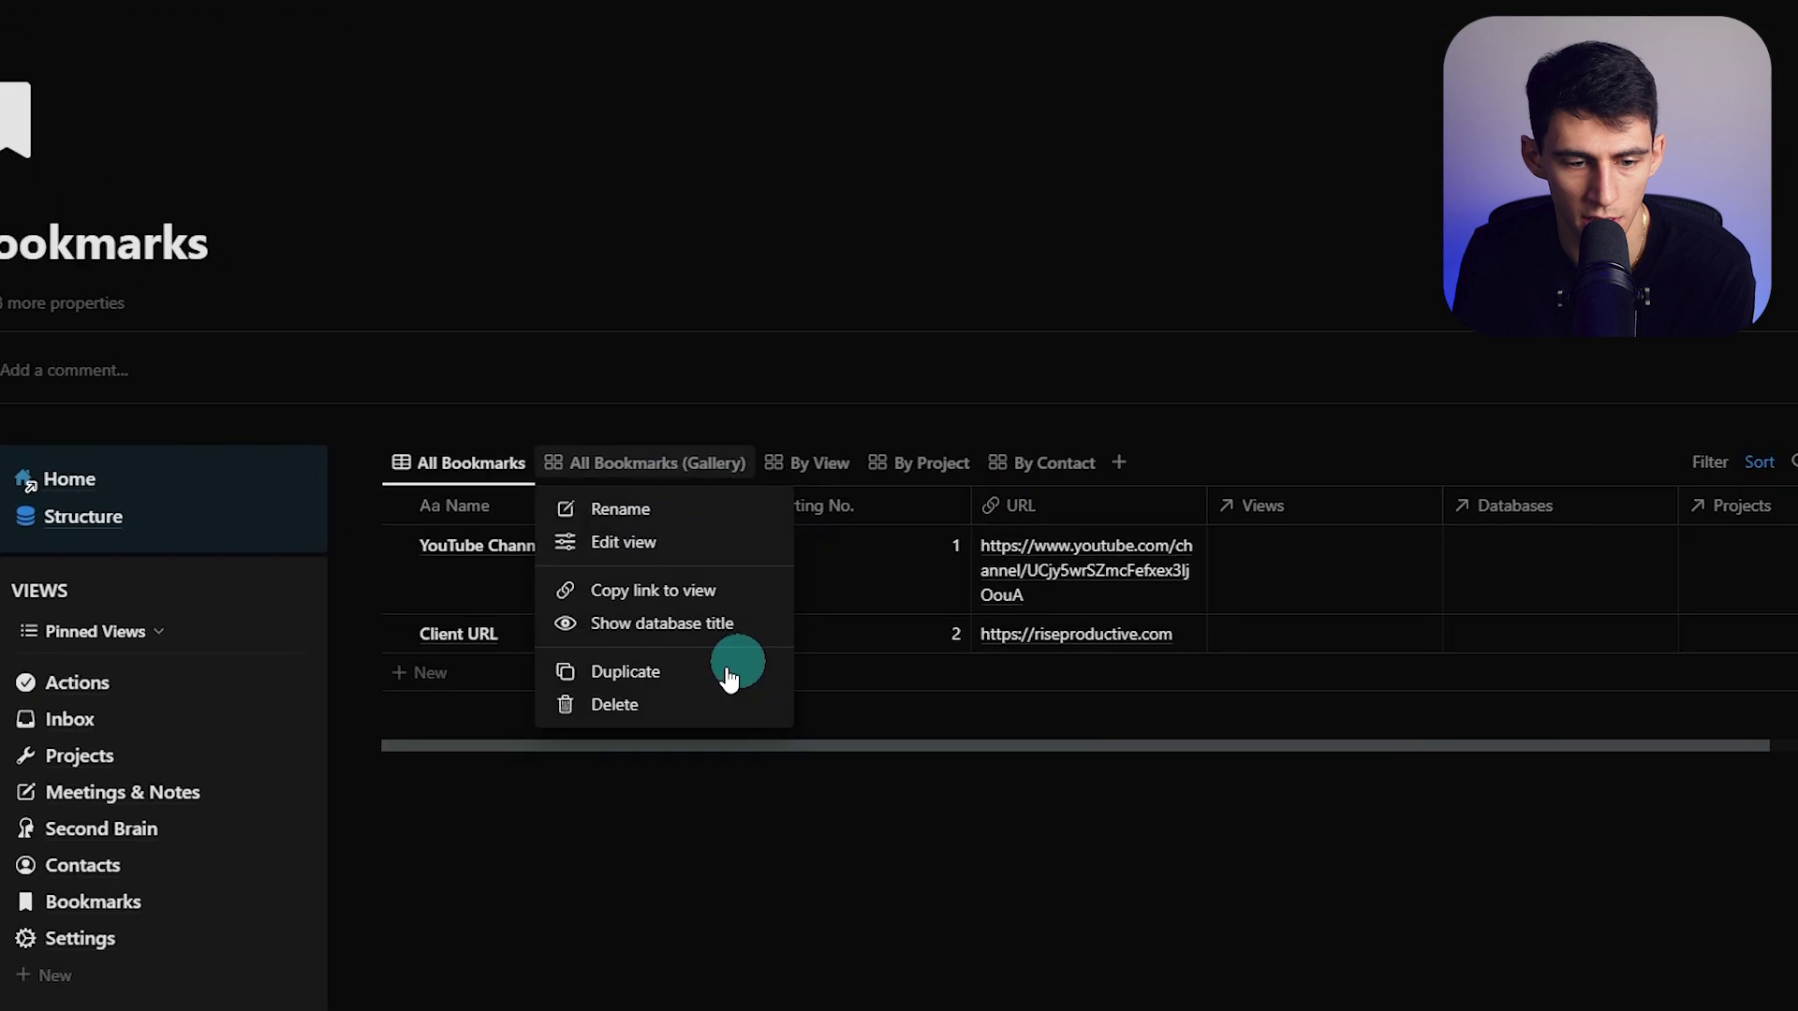
pyautogui.click(622, 573)
pyautogui.scroll(-1, 598, 763)
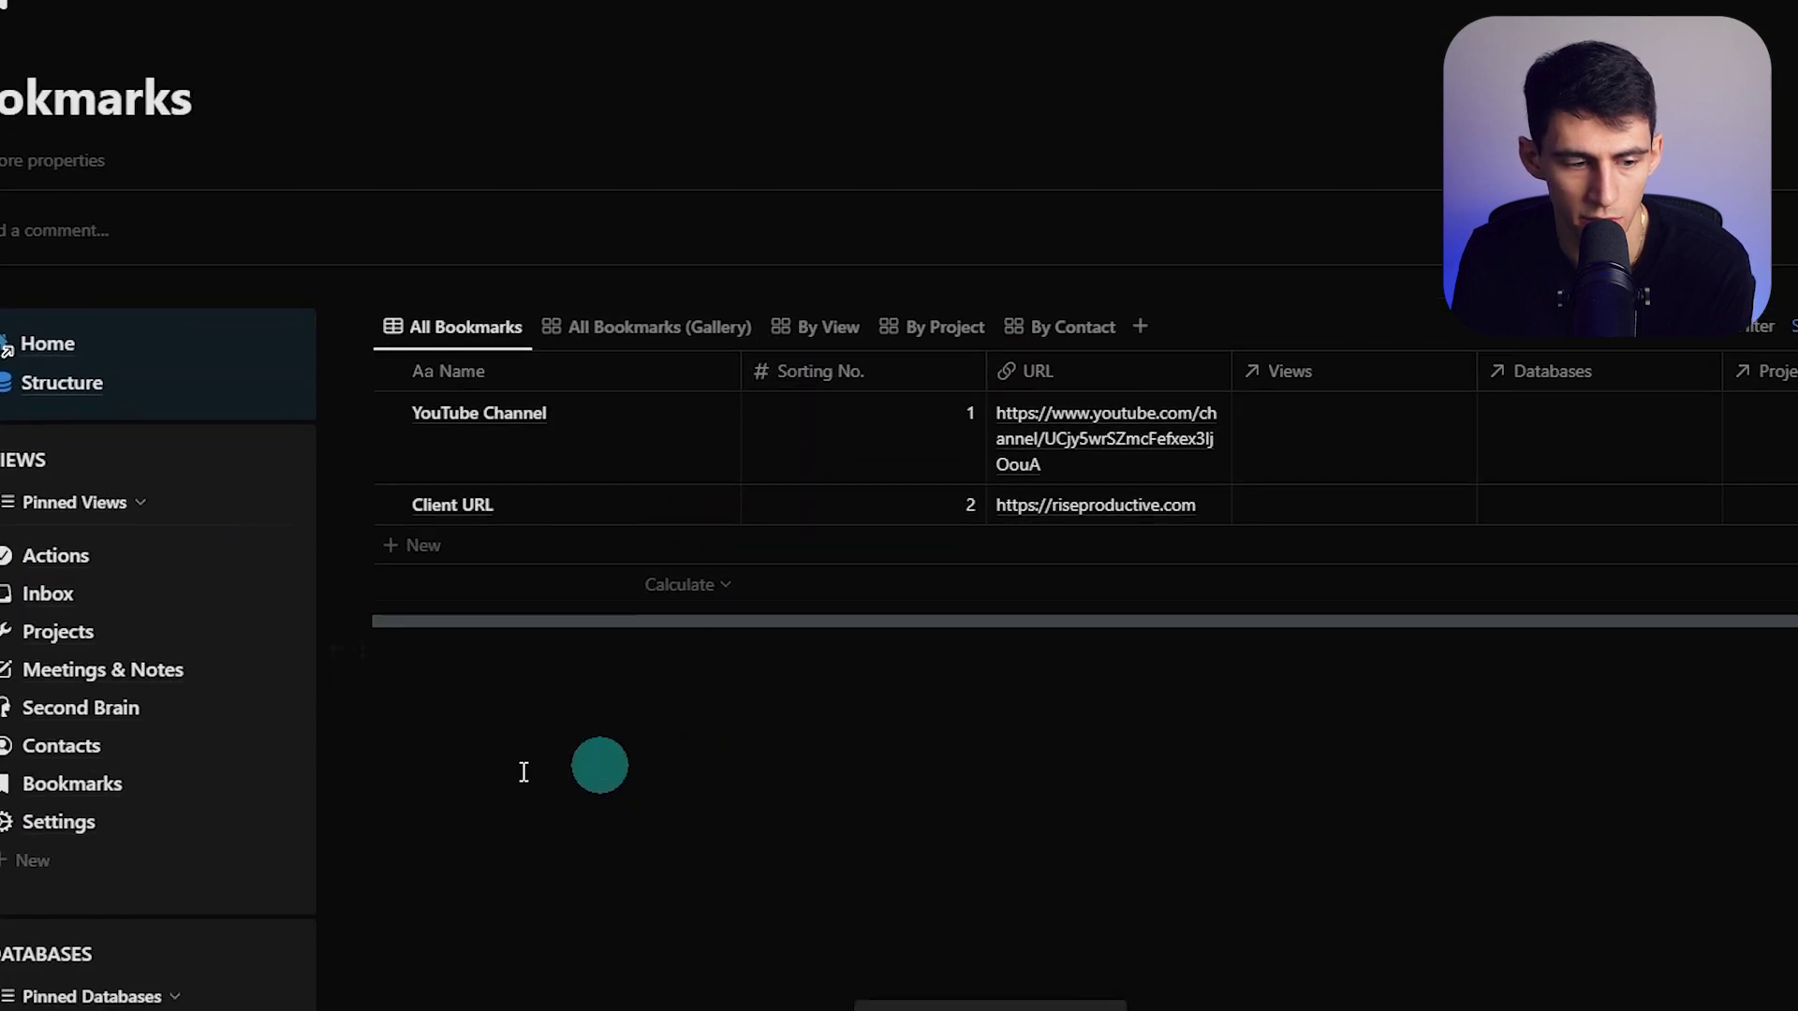
pyautogui.click(299, 502)
# On the Projects page, place the Contacts block under Tasks, showing Active Contacts
pyautogui.click(42, 629)
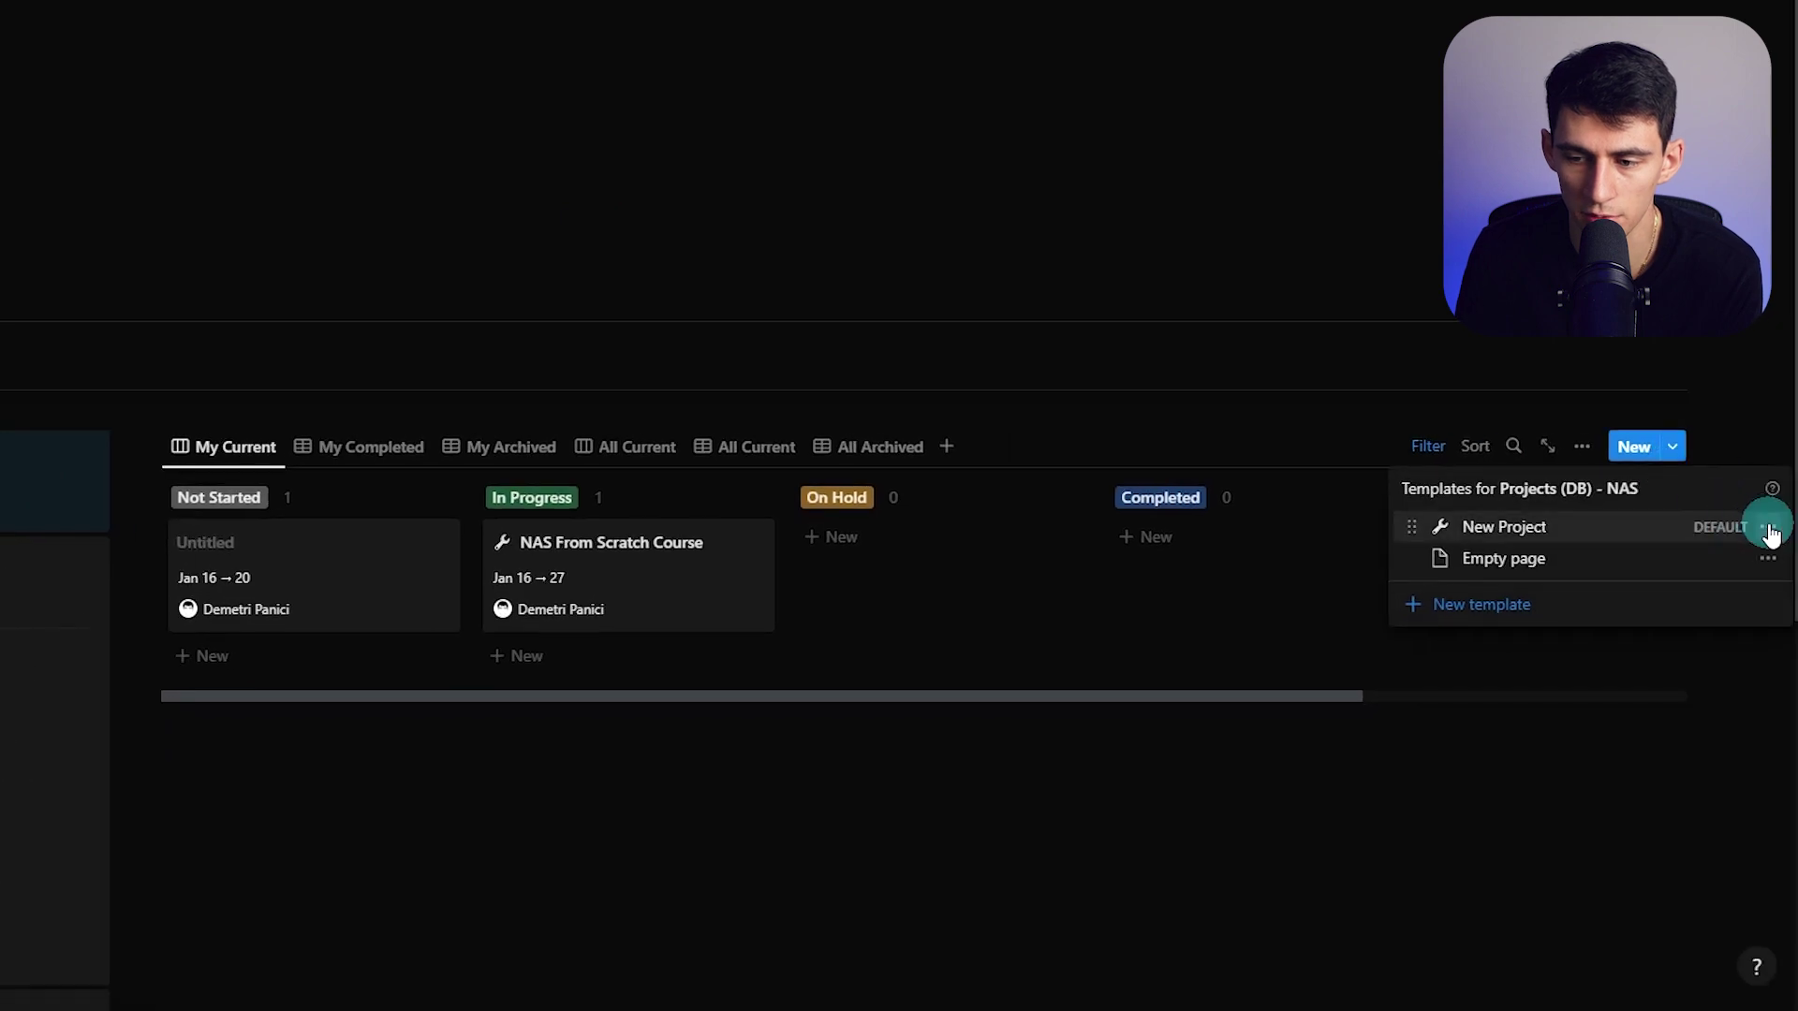
pyautogui.click(1768, 528)
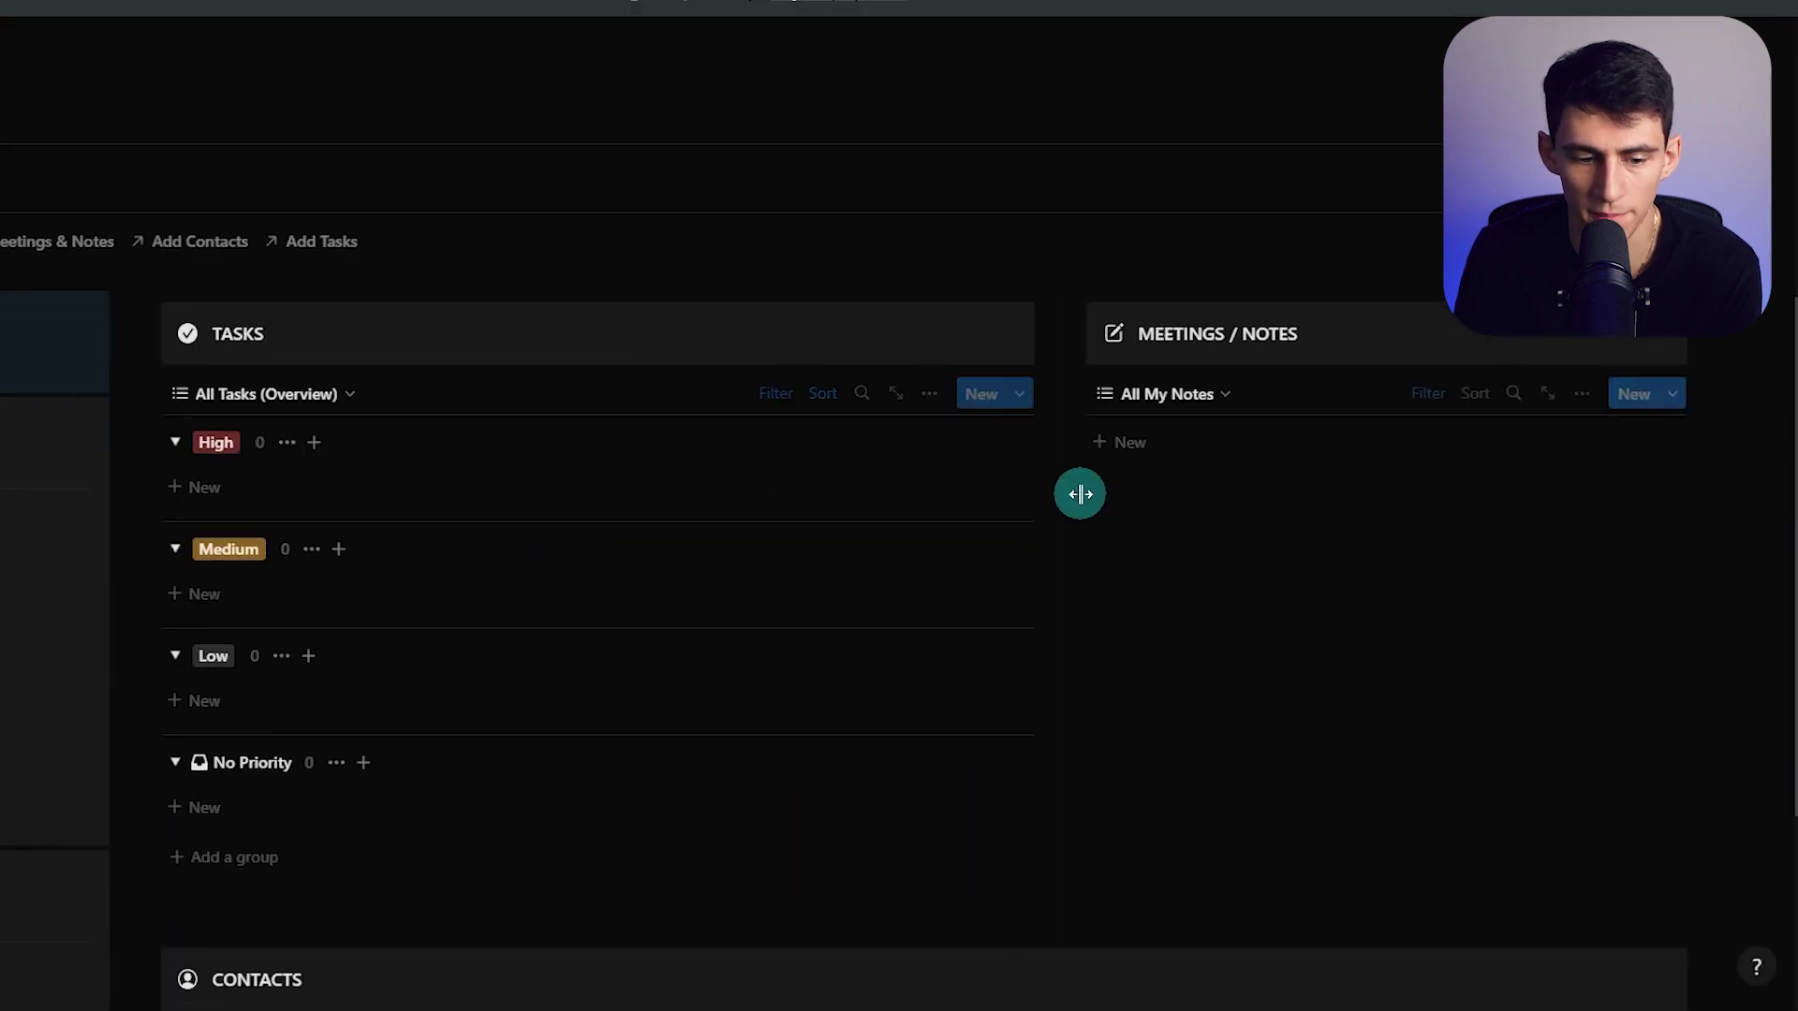
pyautogui.scroll(-5, 1726, 572)
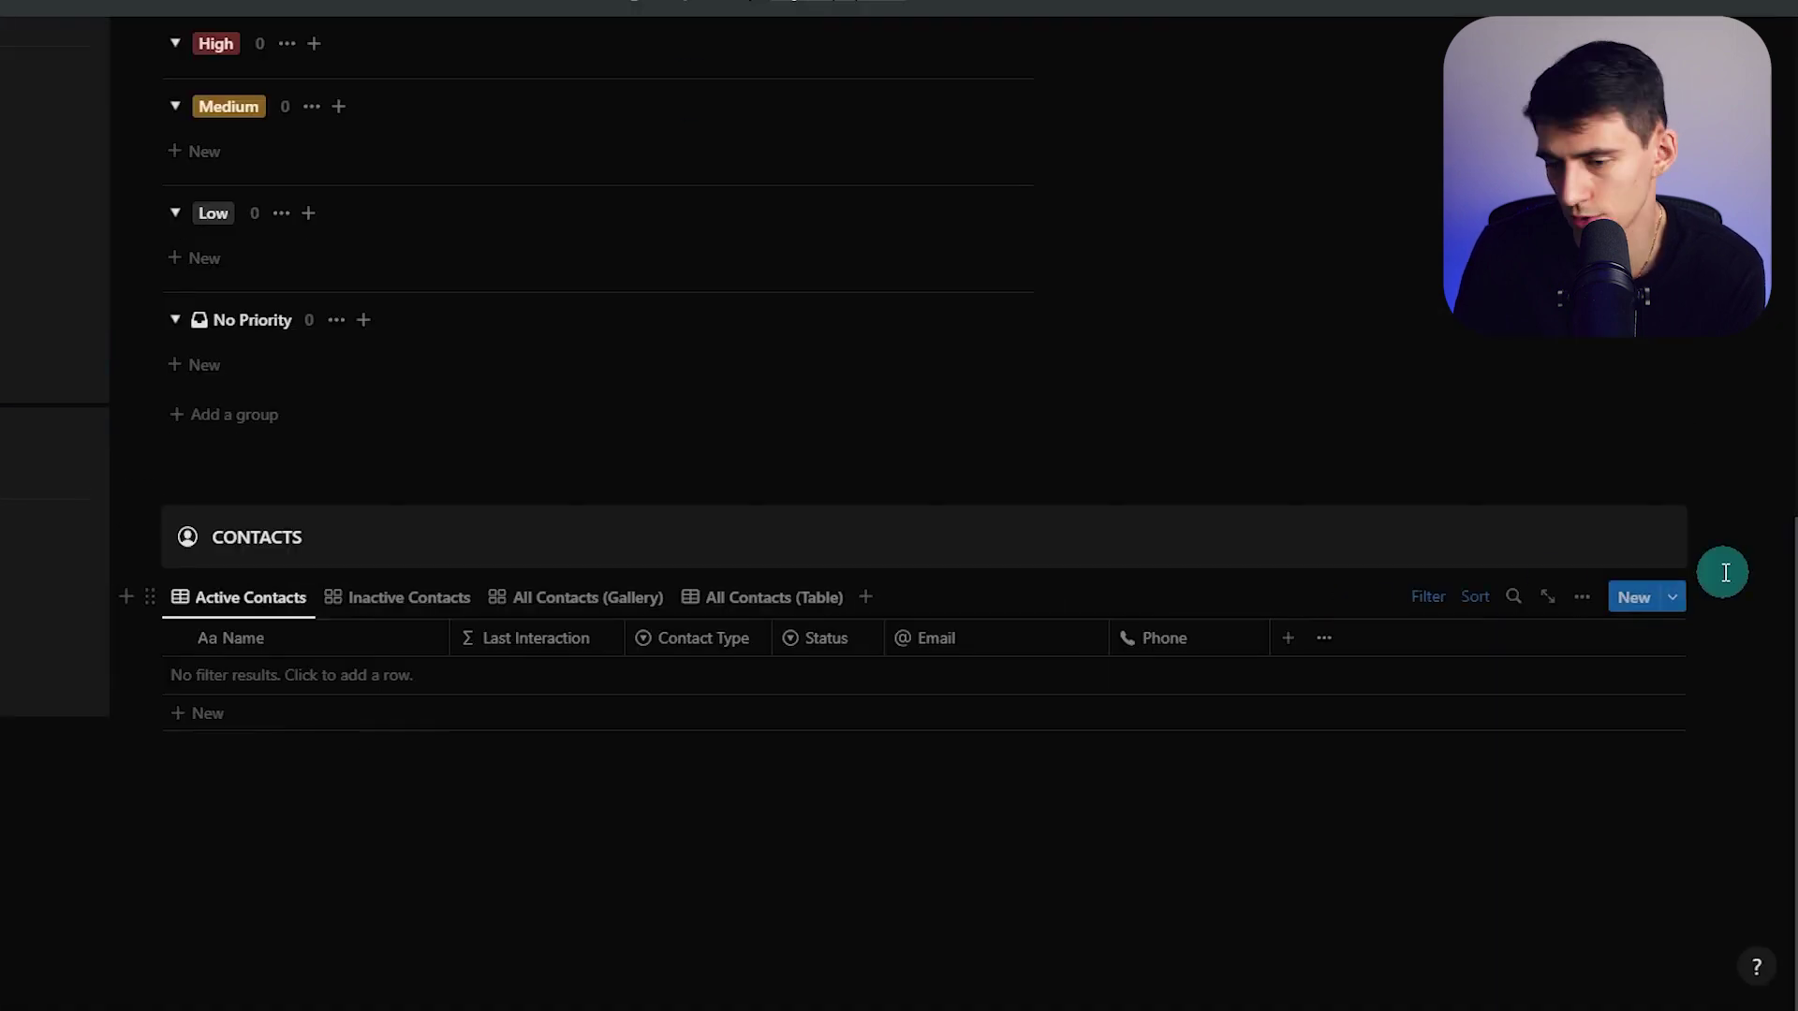
pyautogui.moveTo(1728, 526); pyautogui.dragTo(1682, 509)
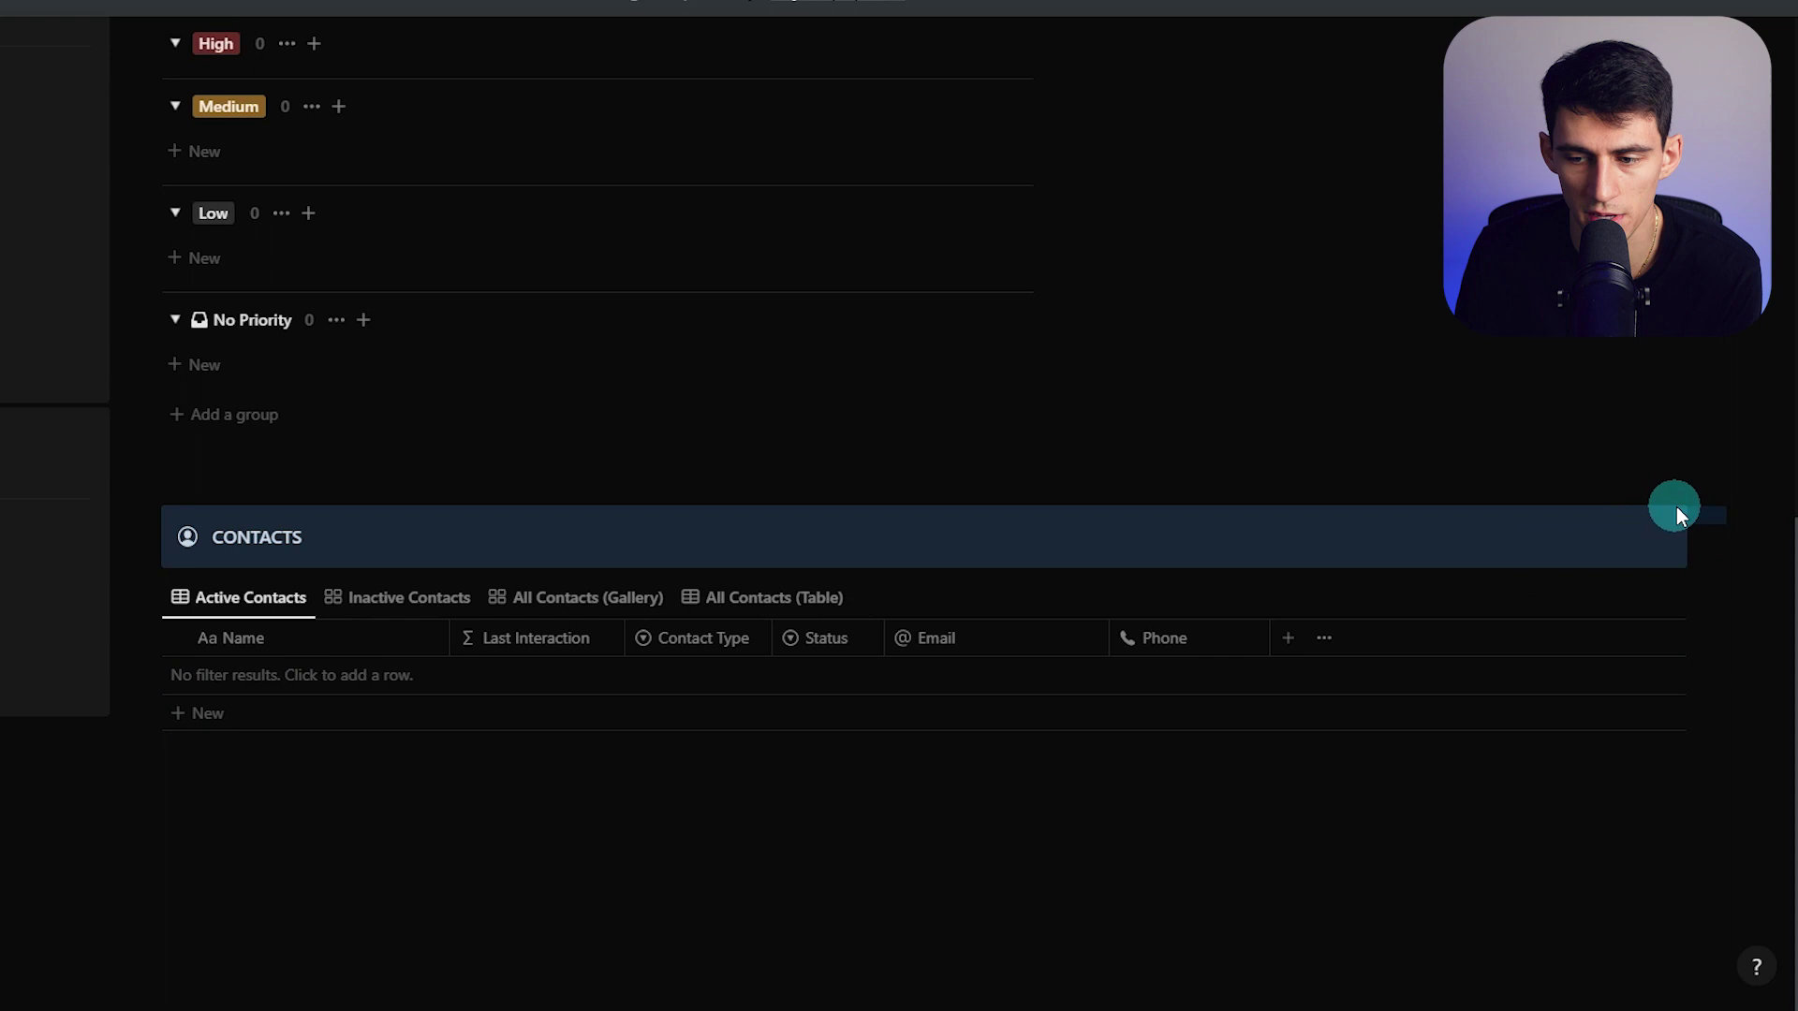
pyautogui.scroll(3, 1080, 273)
pyautogui.moveTo(1079, 272); pyautogui.dragTo(229, 750)
pyautogui.click(357, 699)
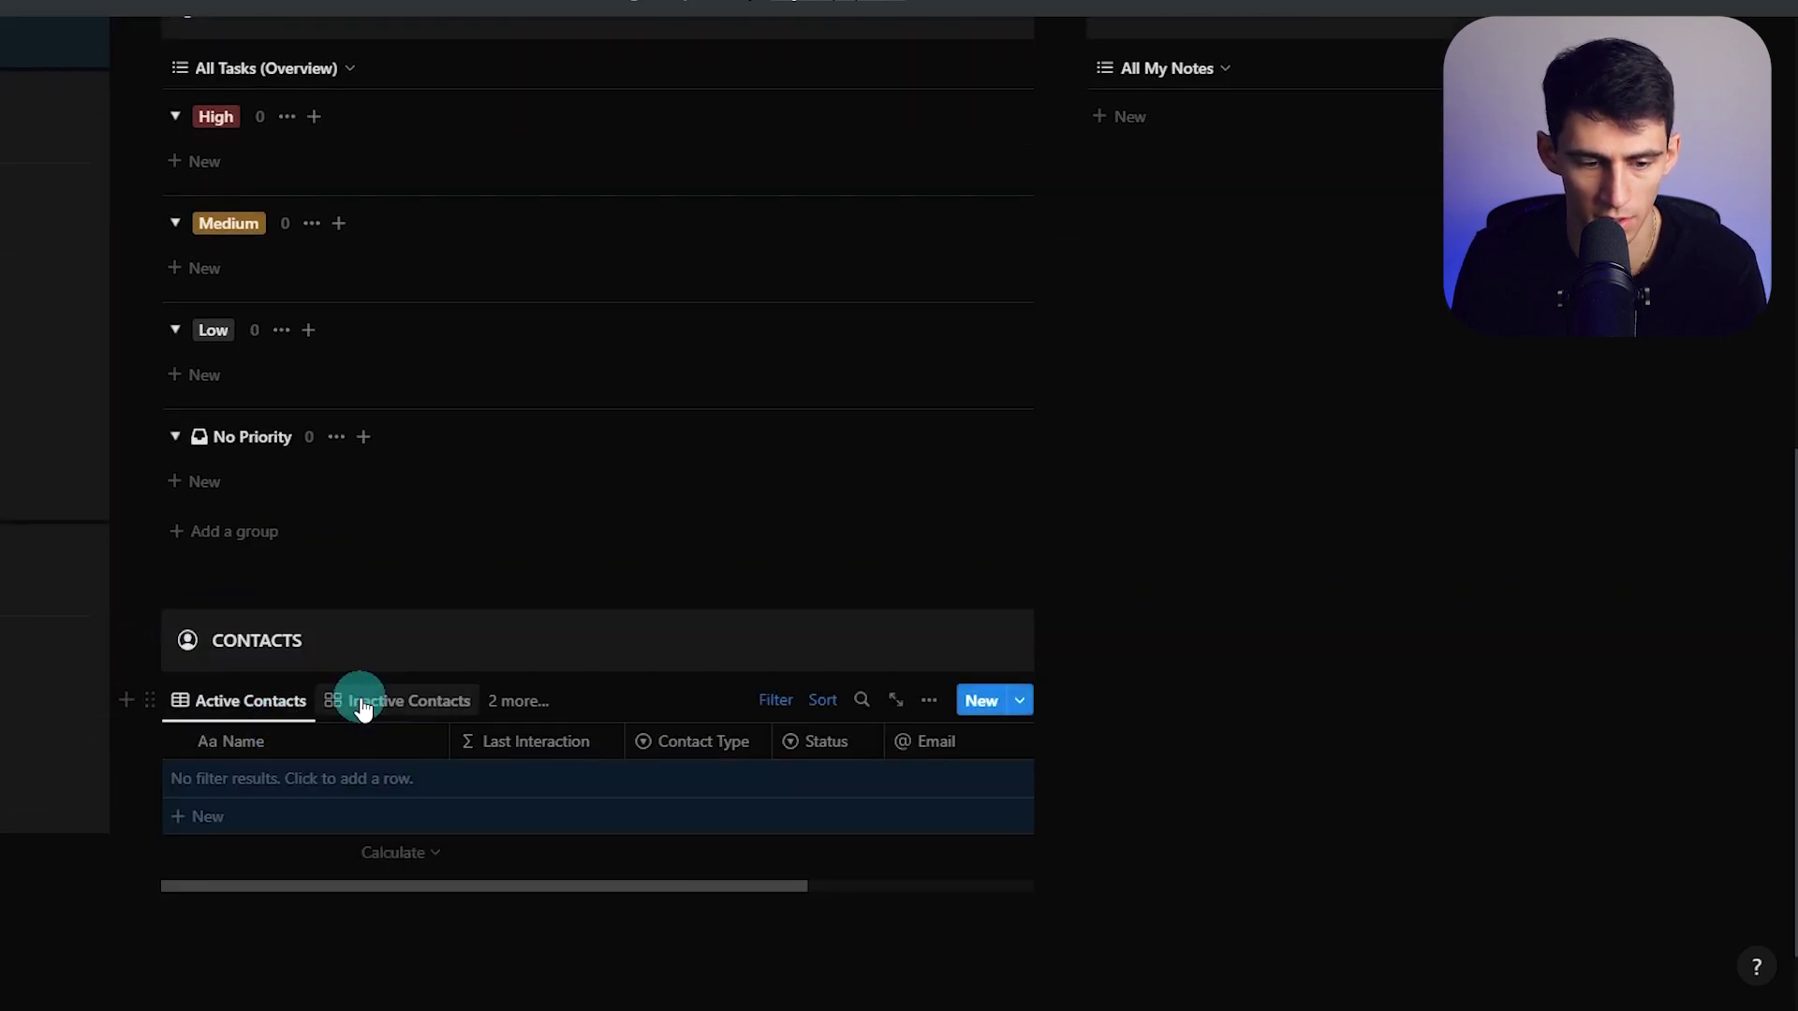
pyautogui.click(286, 721)
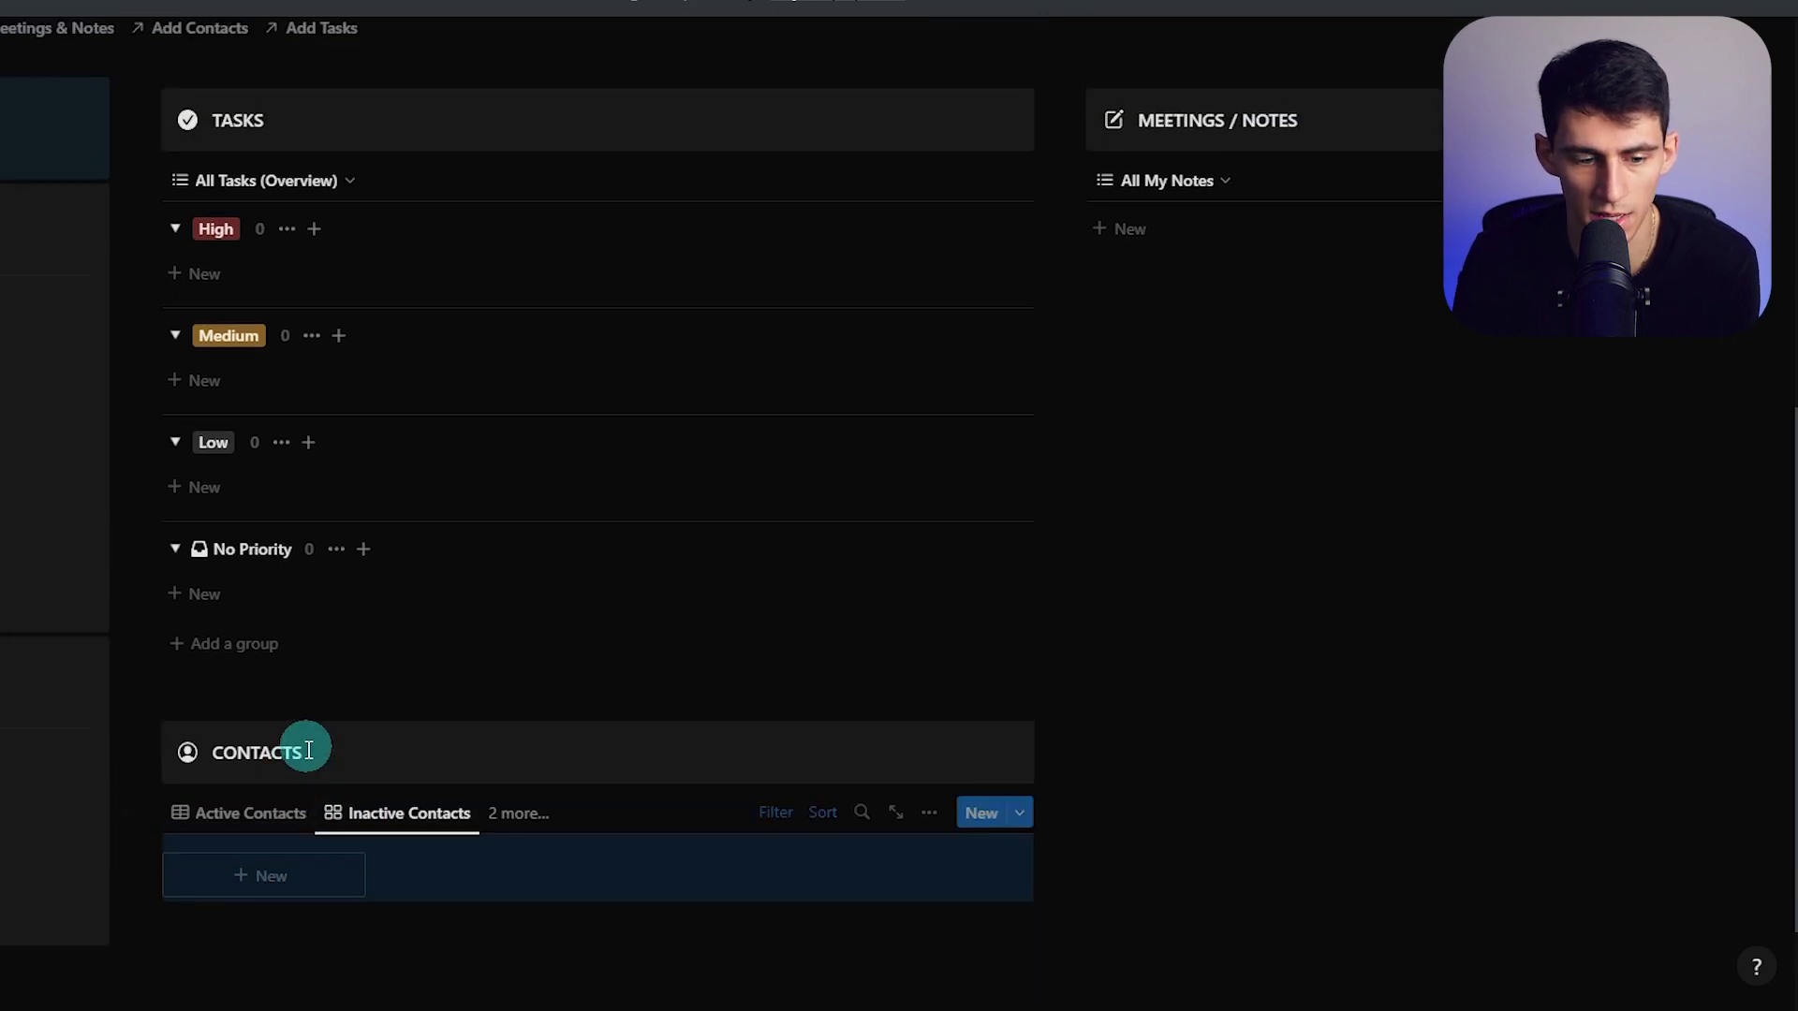
# Duplicate the CONTACTS heading and move the copy under Meetings / Notes
pyautogui.scroll(1, 1152, 515)
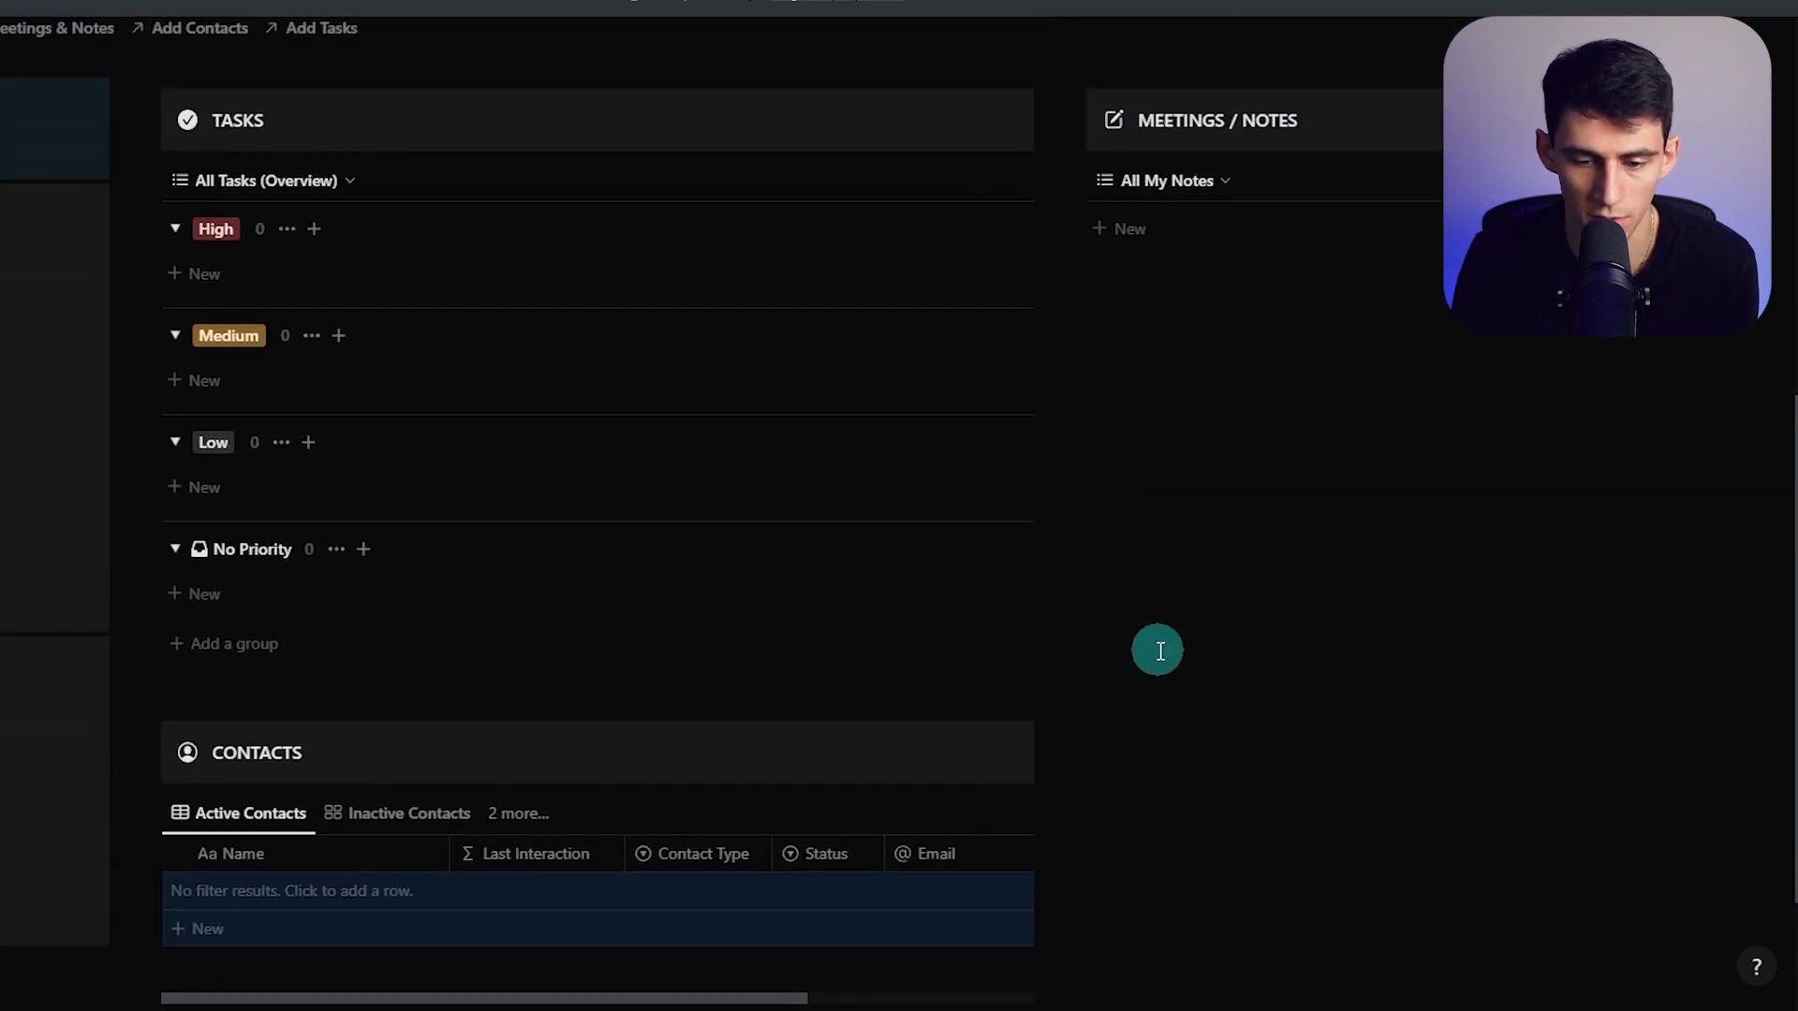
pyautogui.moveTo(1161, 738); pyautogui.dragTo(903, 766)
pyautogui.hotkey('ctrl', 'd')
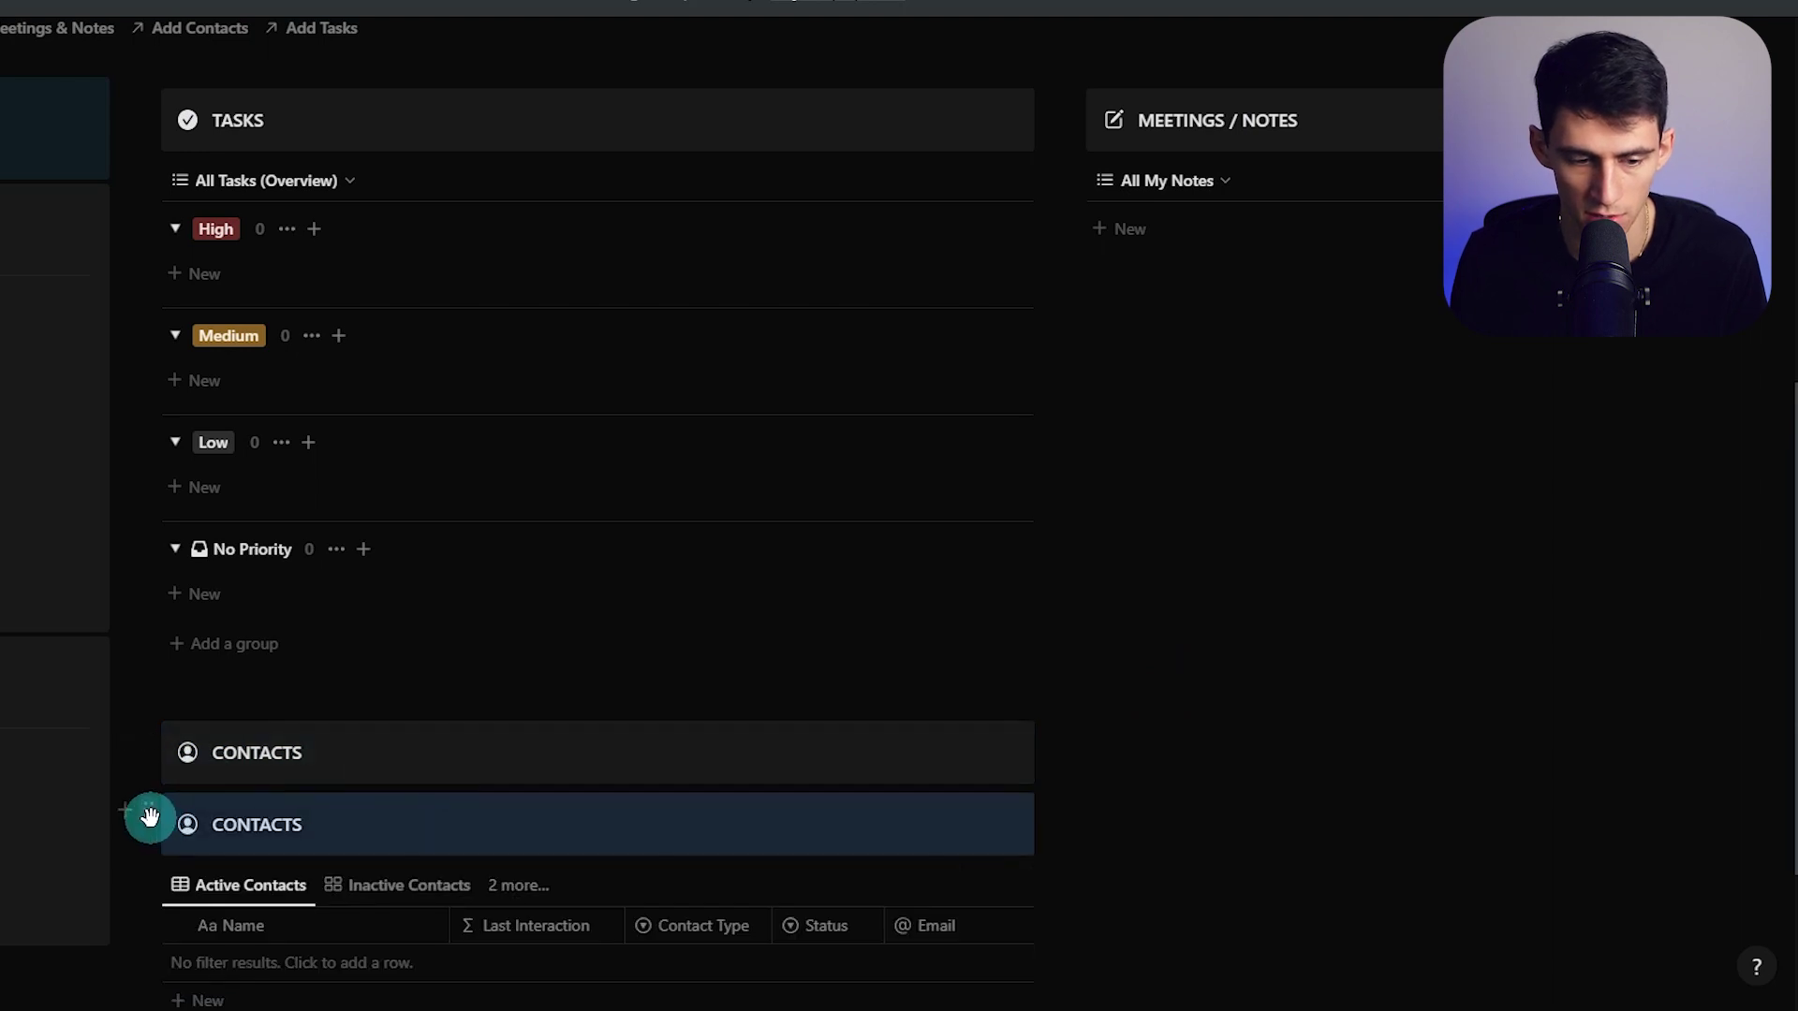
pyautogui.moveTo(150, 818); pyautogui.dragTo(1136, 281)
# Set the Tasks view's Group by to None
pyautogui.click(929, 180)
pyautogui.click(818, 486)
pyautogui.click(818, 269)
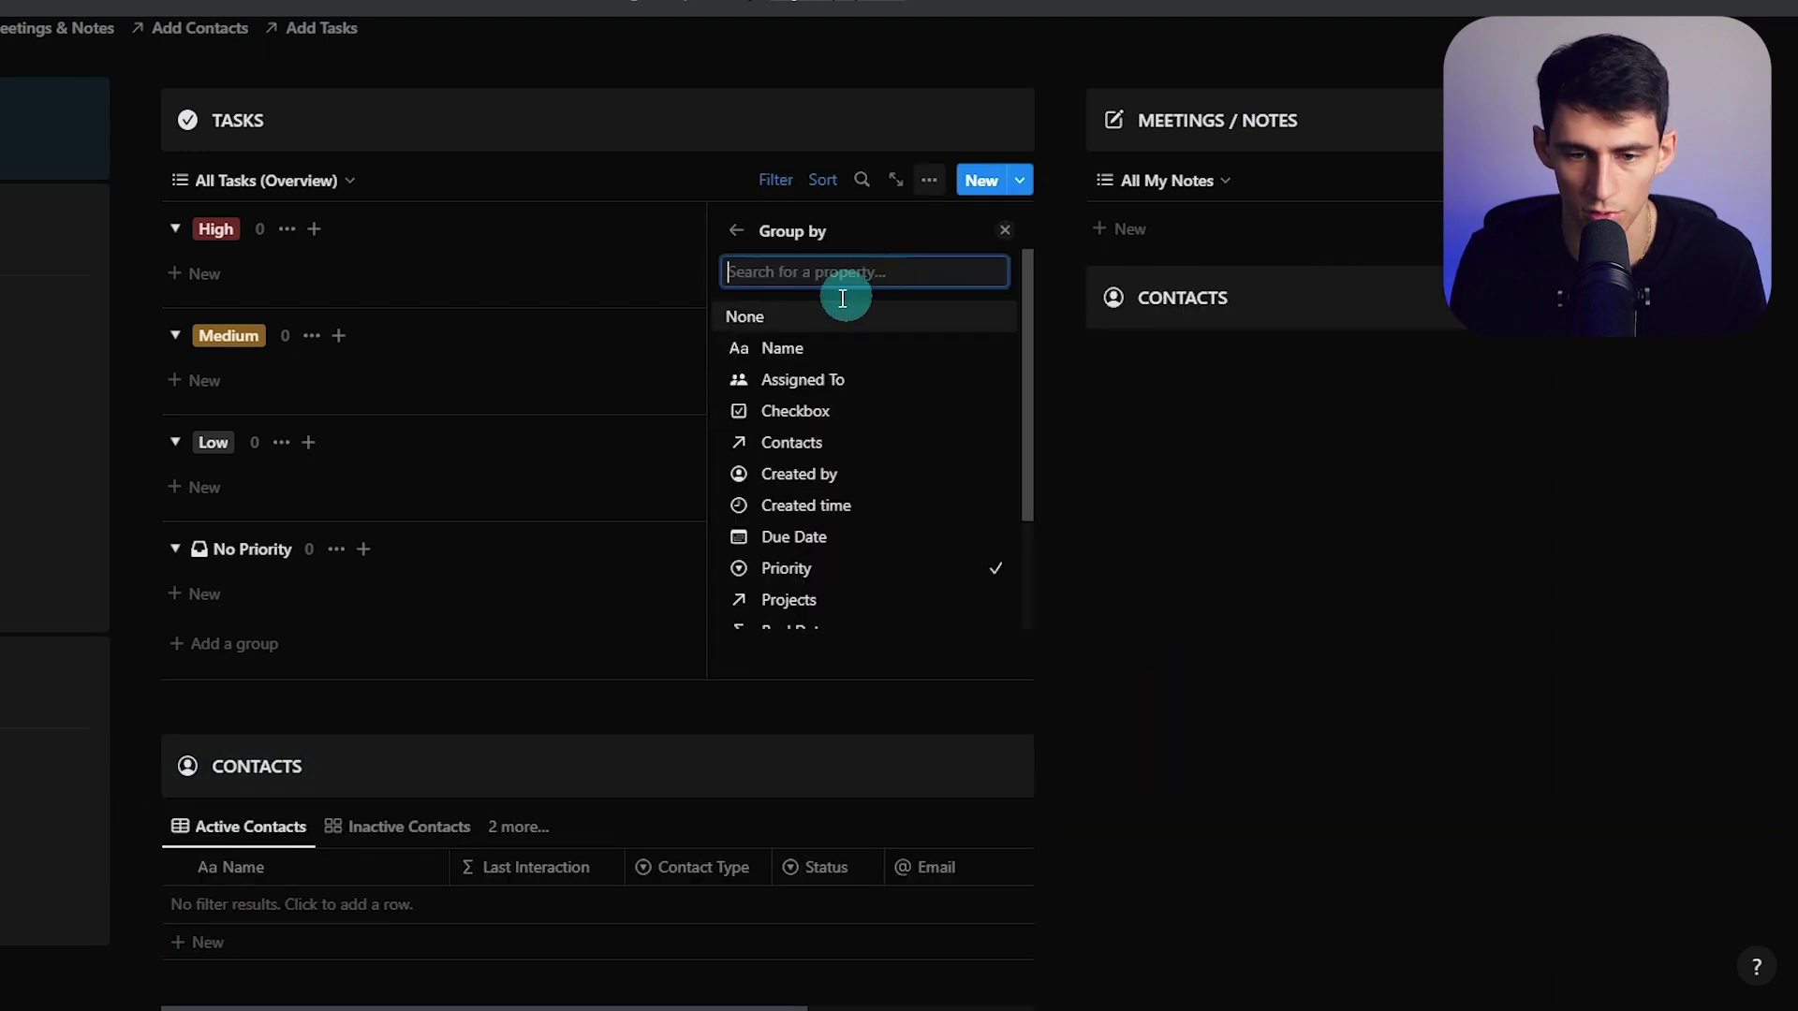
pyautogui.click(760, 330)
pyautogui.click(1115, 557)
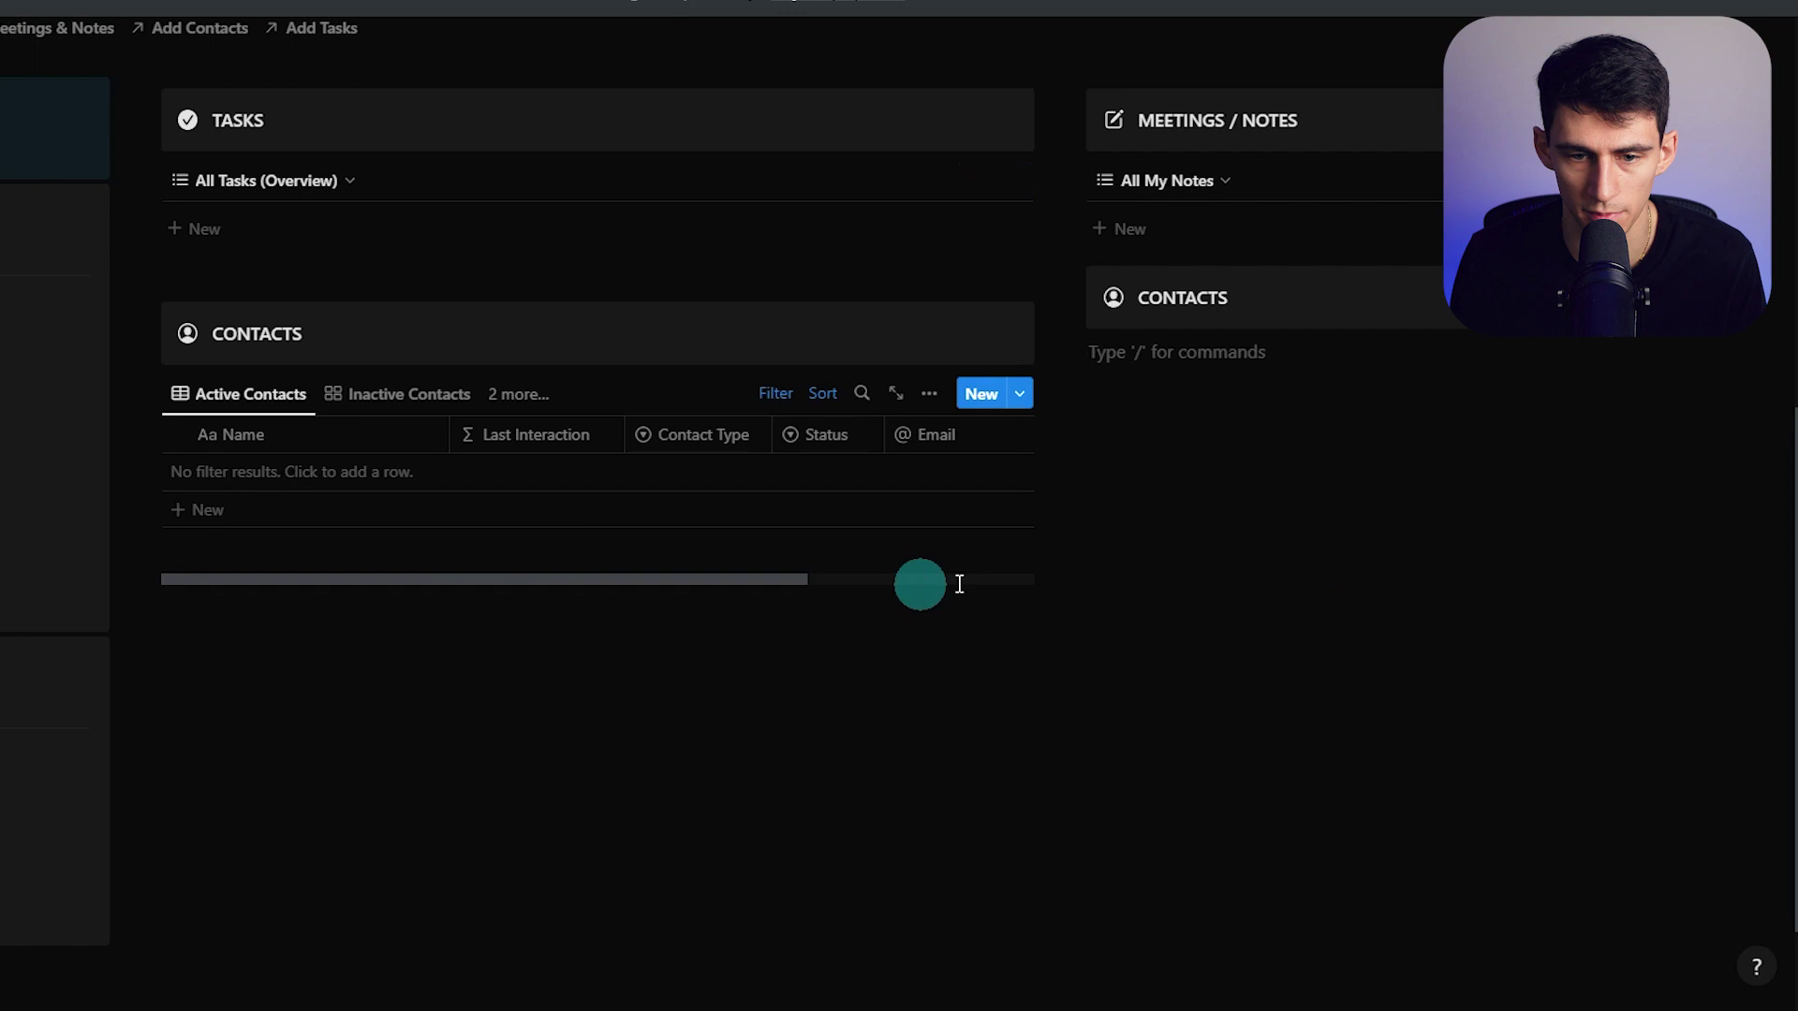
# Add a two-column block at the bottom of the page using /columns
pyautogui.scroll(1, 210, 681)
pyautogui.moveTo(210, 681); pyautogui.dragTo(1140, 395)
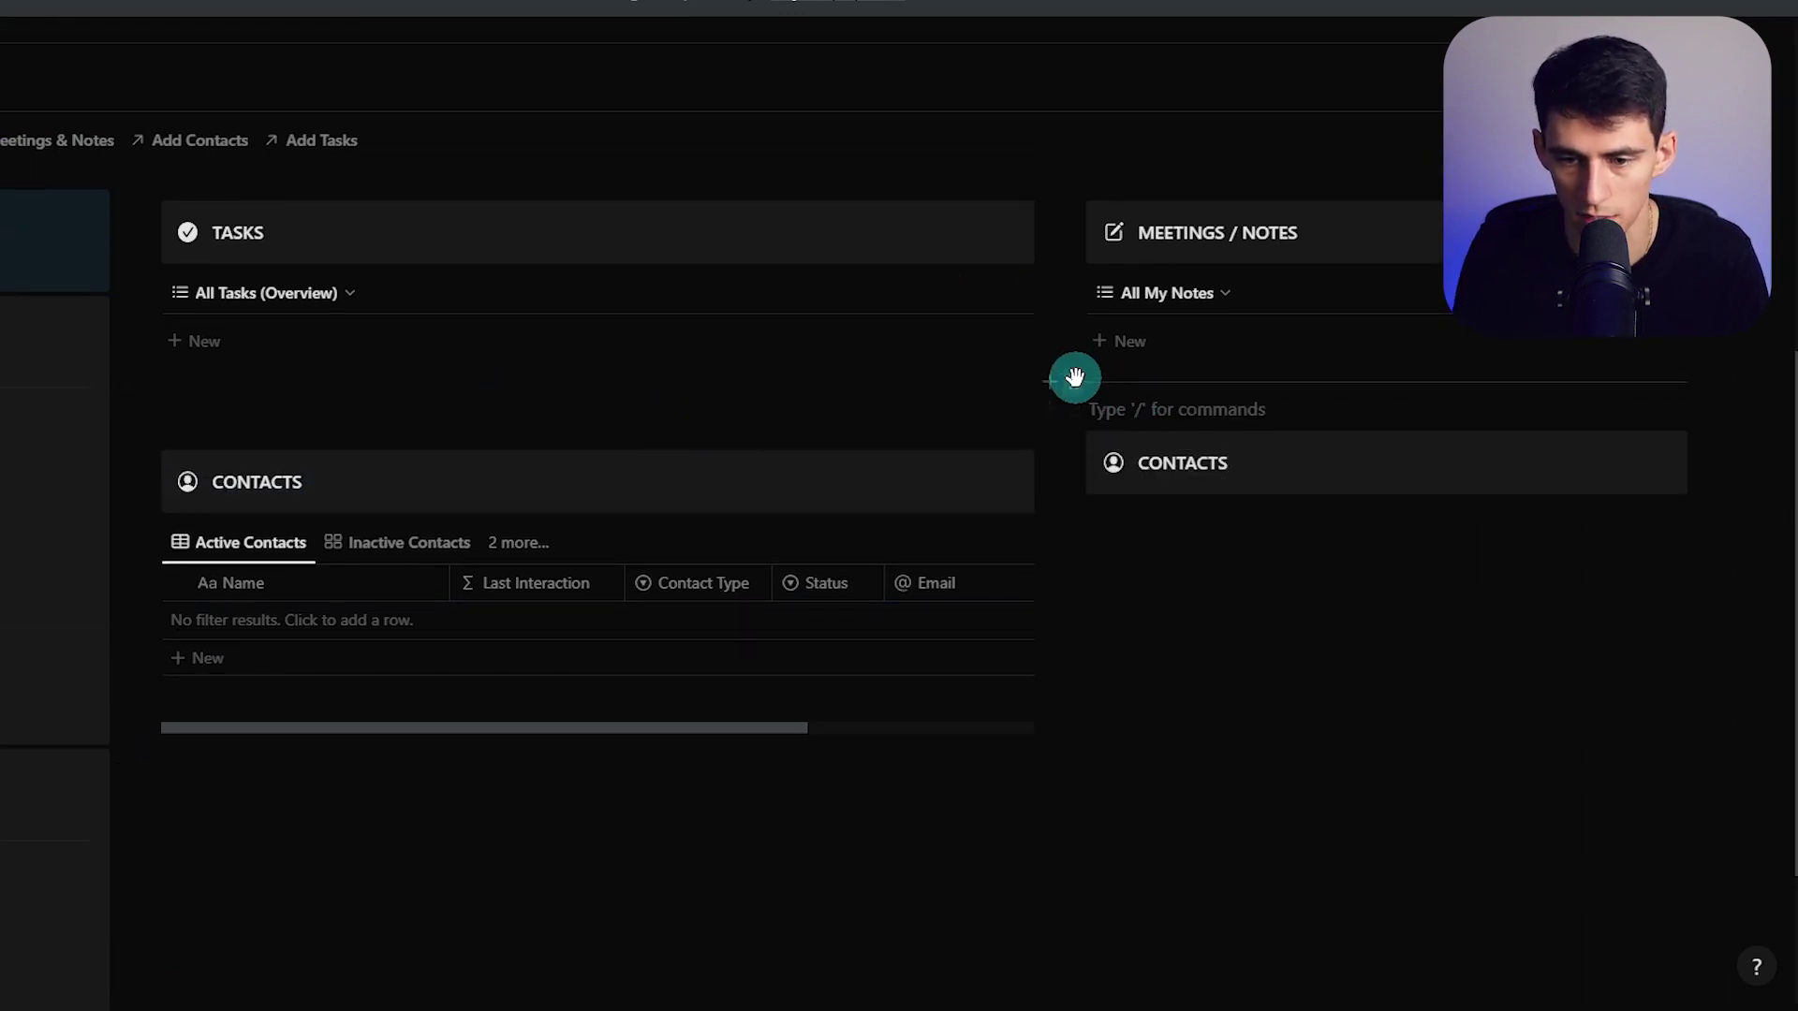
pyautogui.moveTo(1033, 410); pyautogui.dragTo(187, 384)
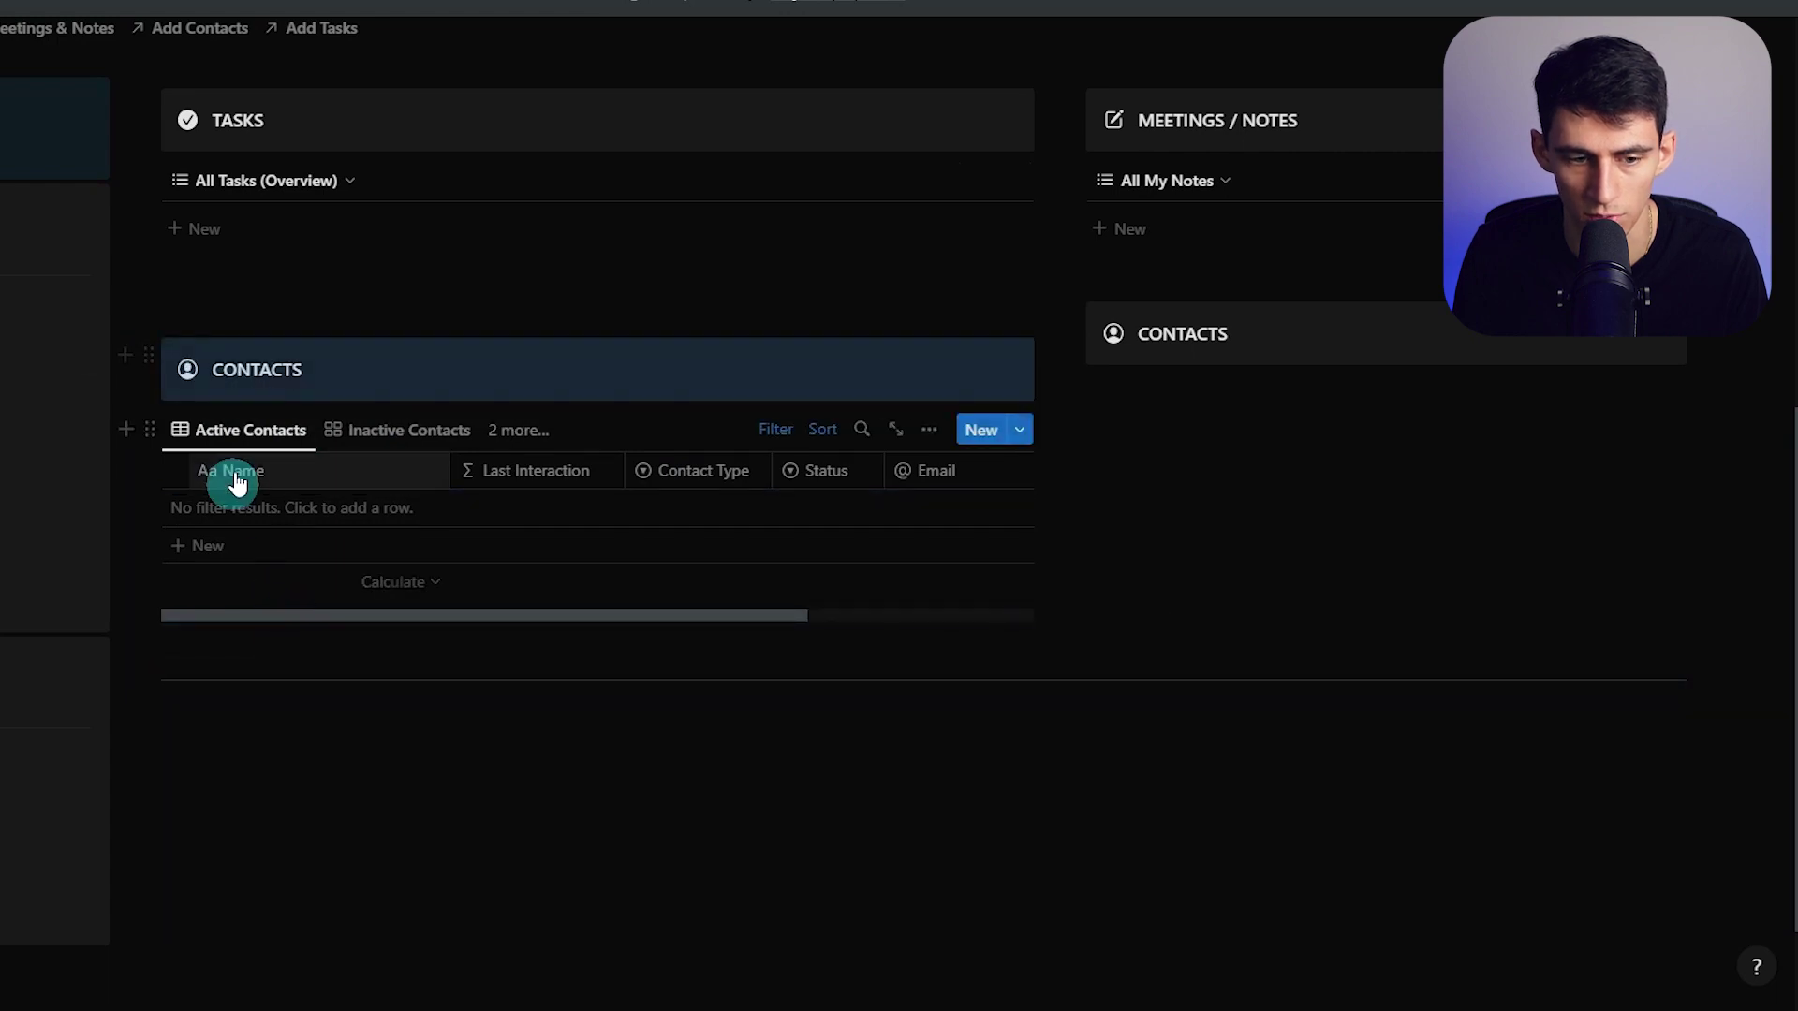
pyautogui.click(371, 737)
pyautogui.write('/col')
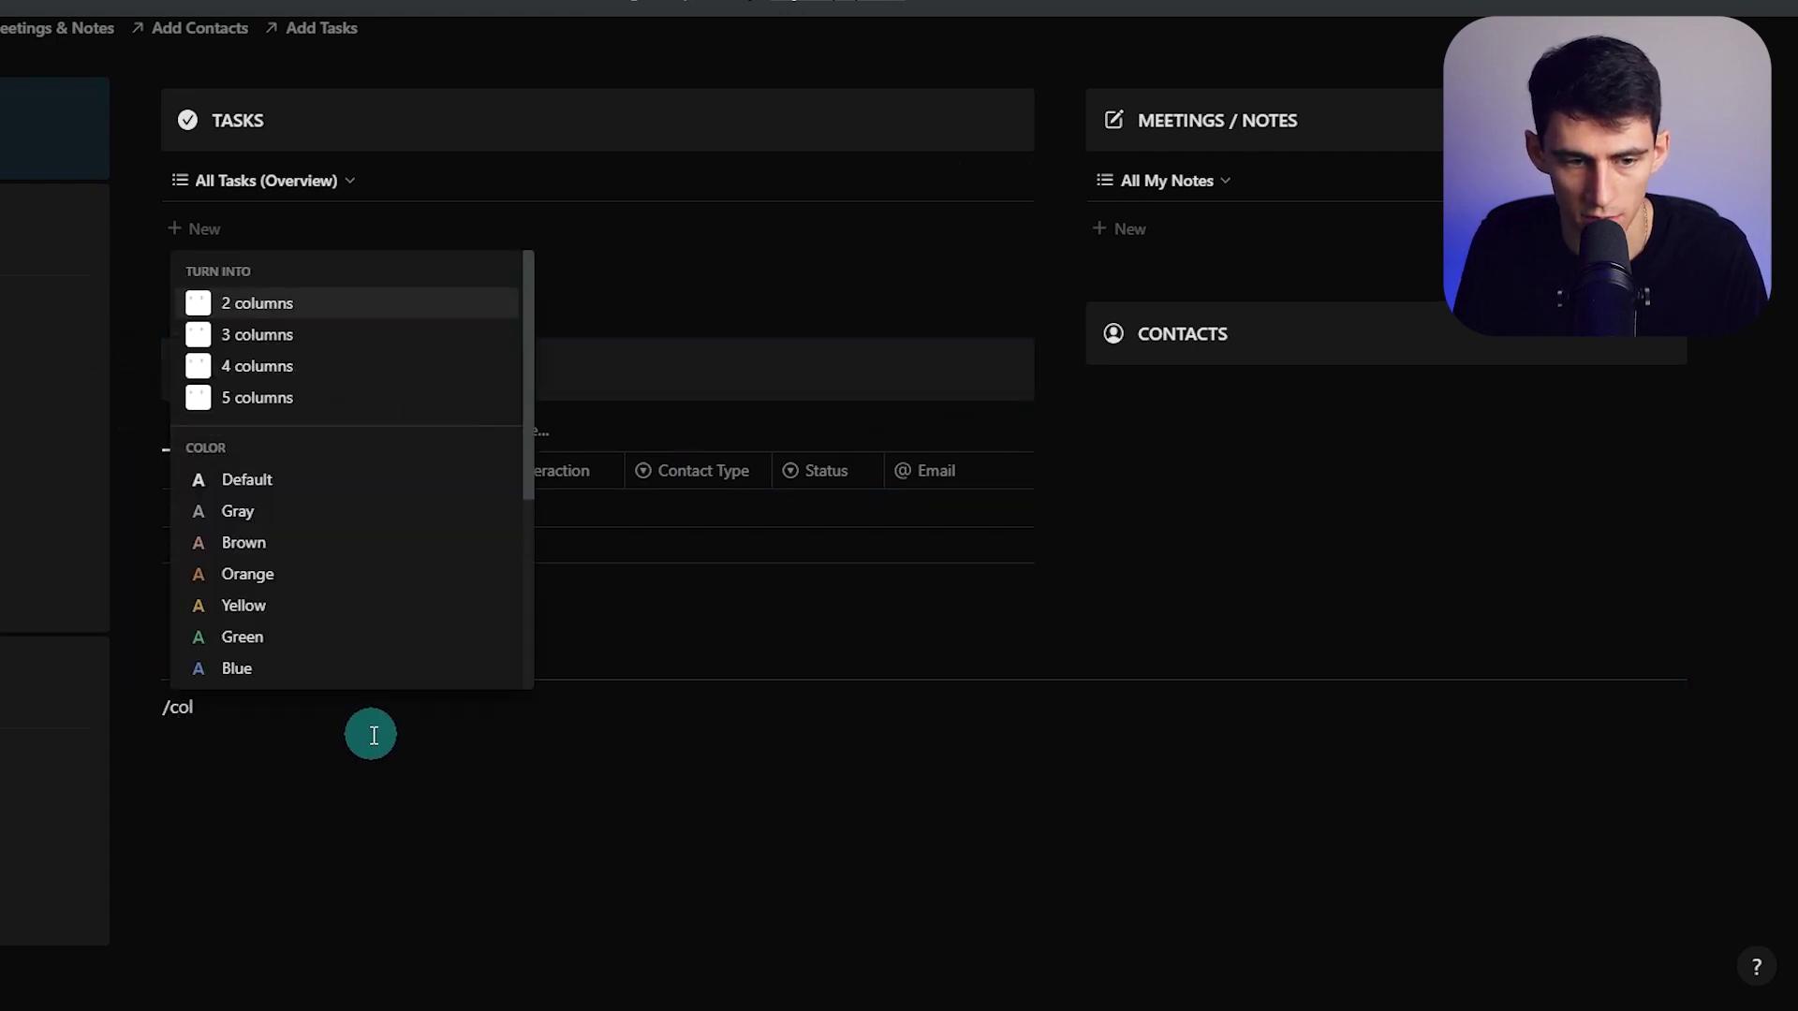
pyautogui.write('u')
pyautogui.press('Return')
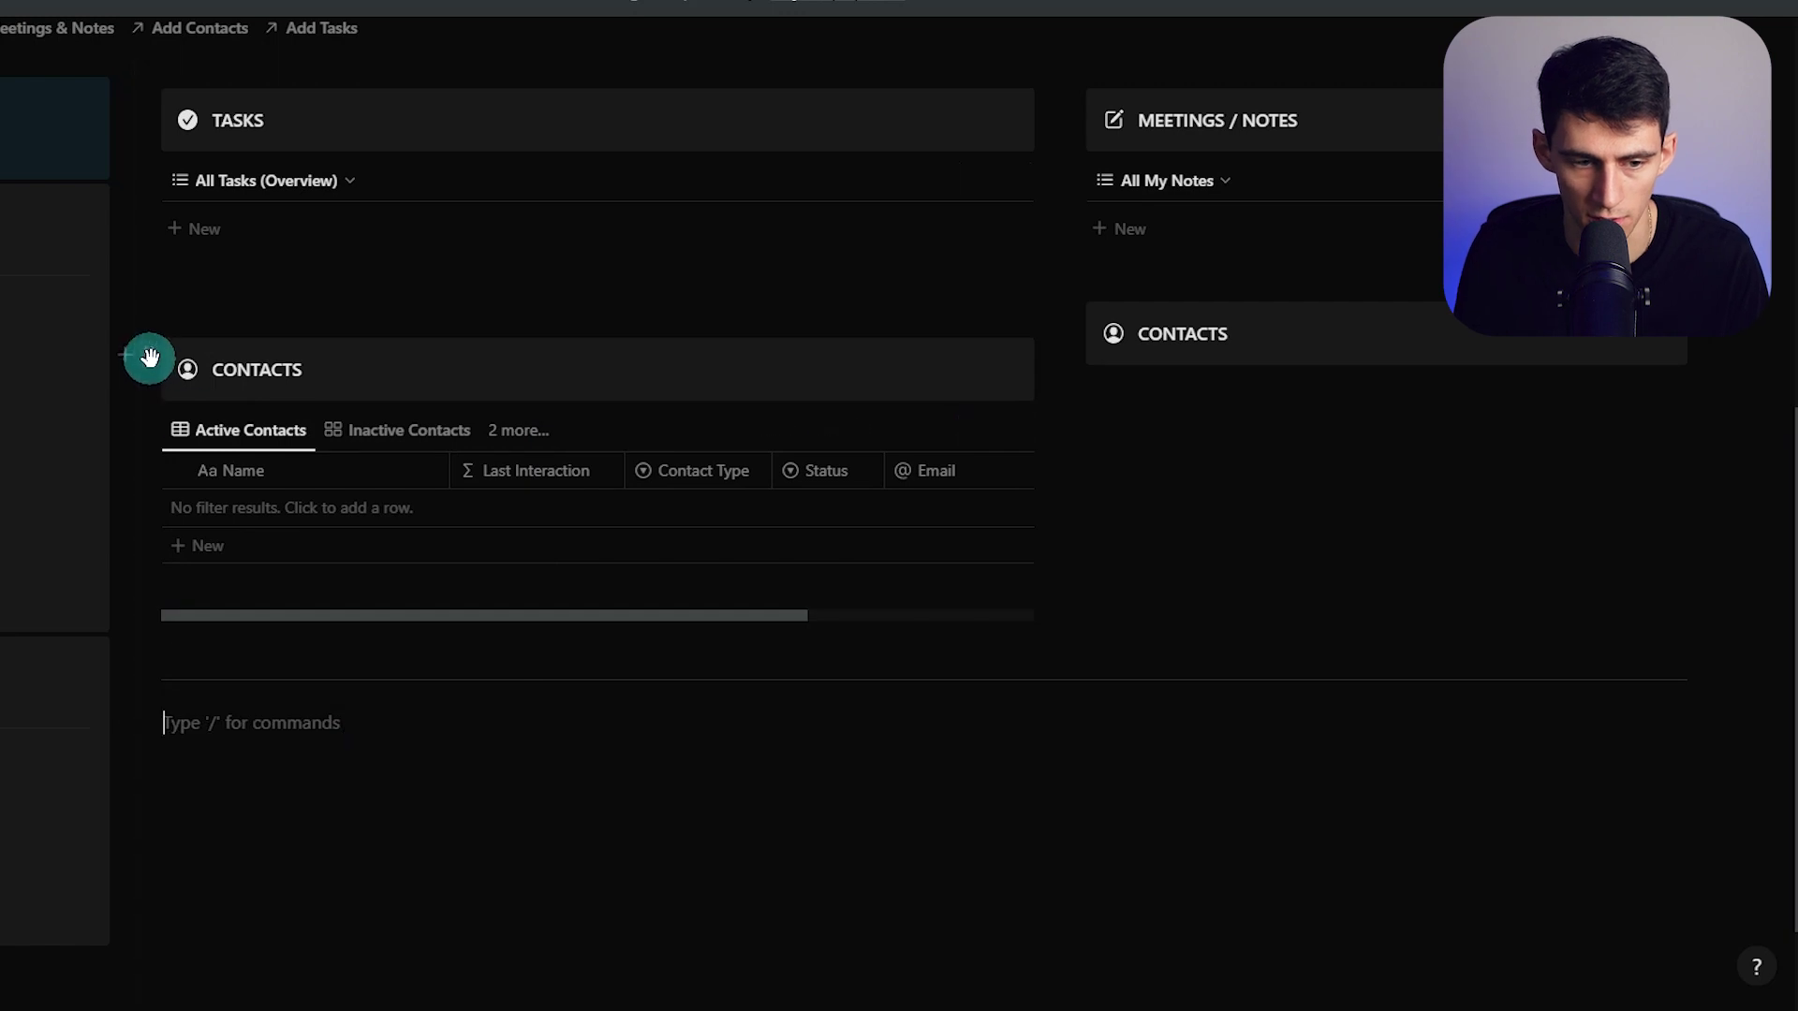
# Arrange the CONTACTS heading and table on the left, the second heading on the right
pyautogui.moveTo(150, 357); pyautogui.dragTo(281, 718)
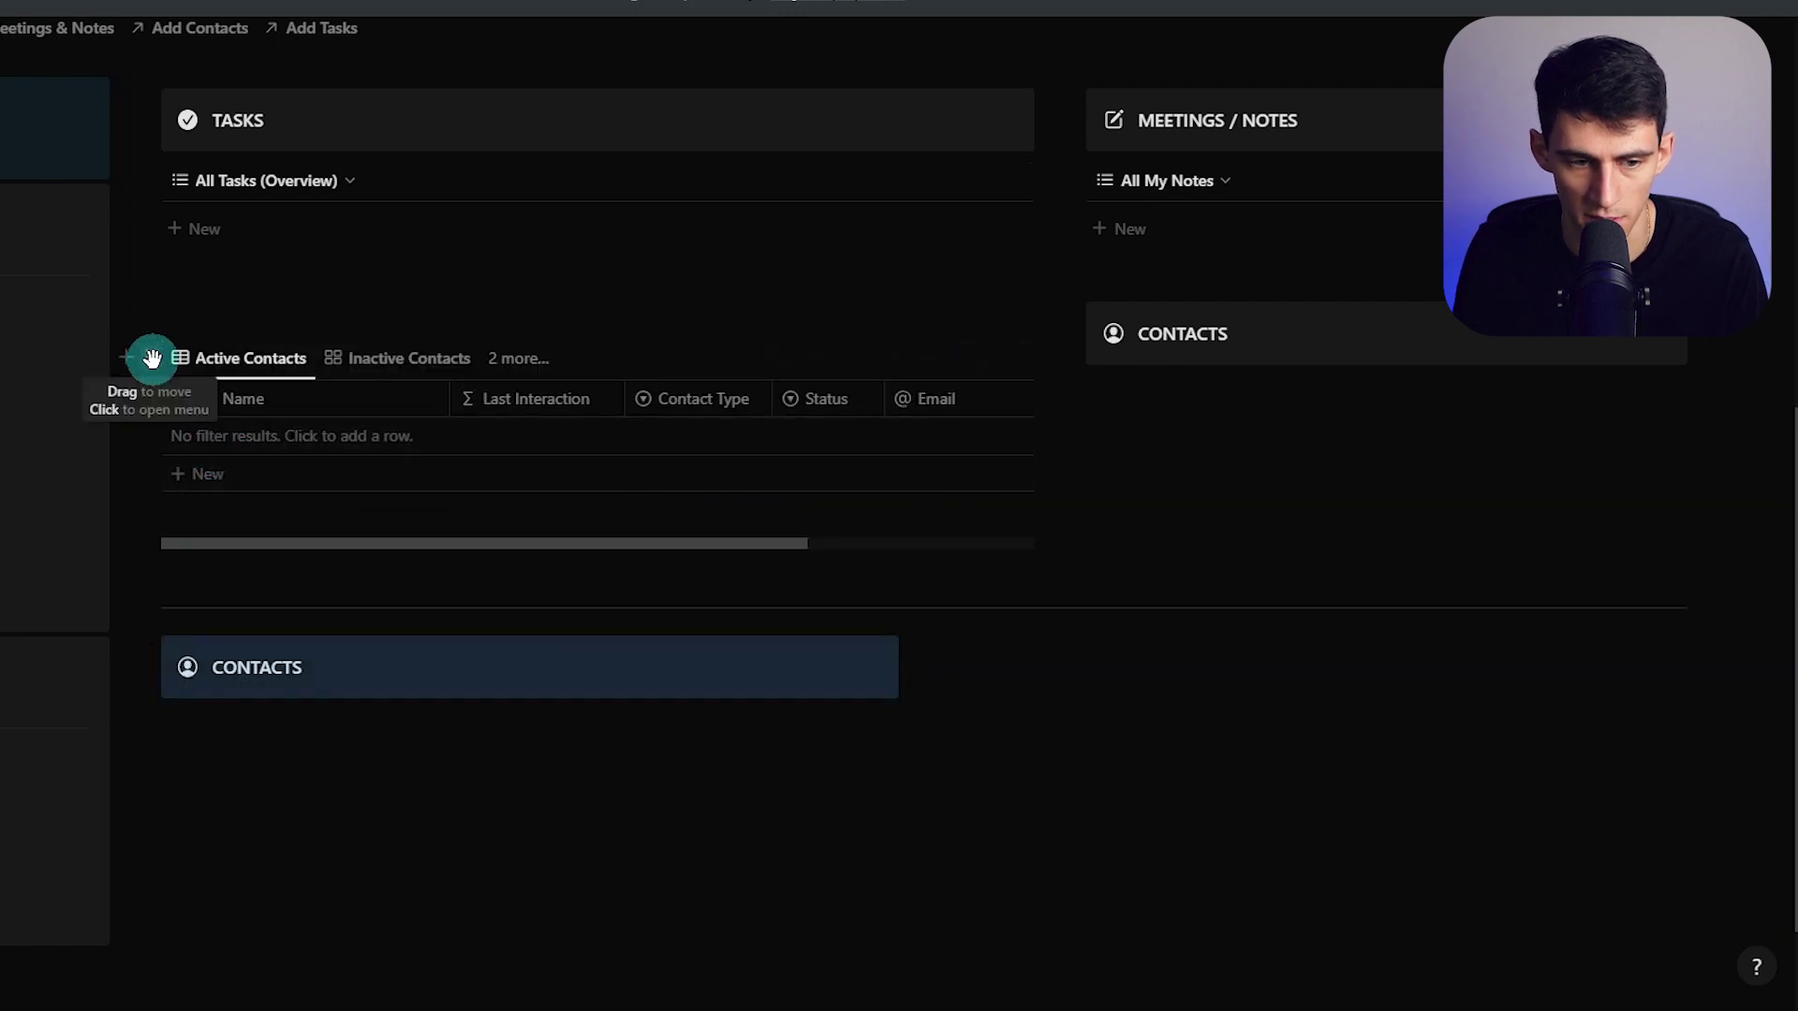
pyautogui.moveTo(152, 358); pyautogui.dragTo(277, 722)
pyautogui.moveTo(1153, 393); pyautogui.dragTo(1204, 416)
pyautogui.click(1300, 308)
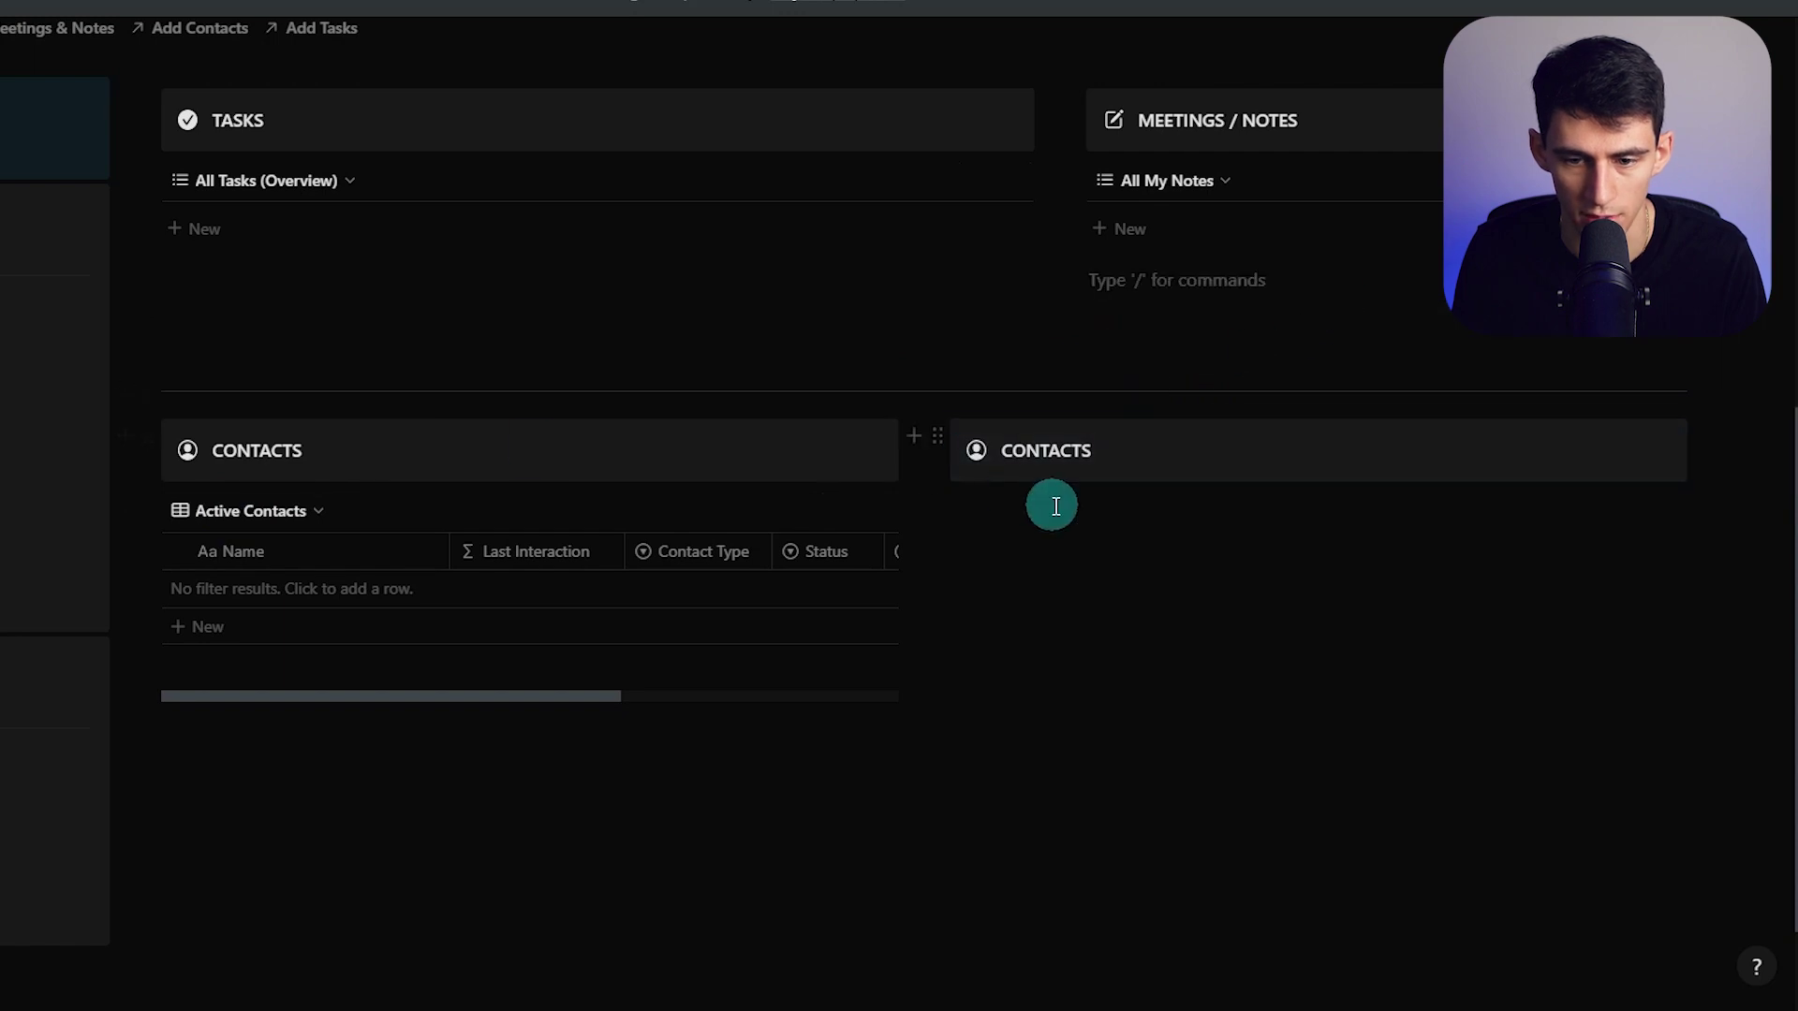
# Paste the bookmarks link as a linked gallery filtered to the current project
pyautogui.hotkey('ctrl', 'v')
pyautogui.click(1333, 570)
pyautogui.scroll(-3, 1404, 374)
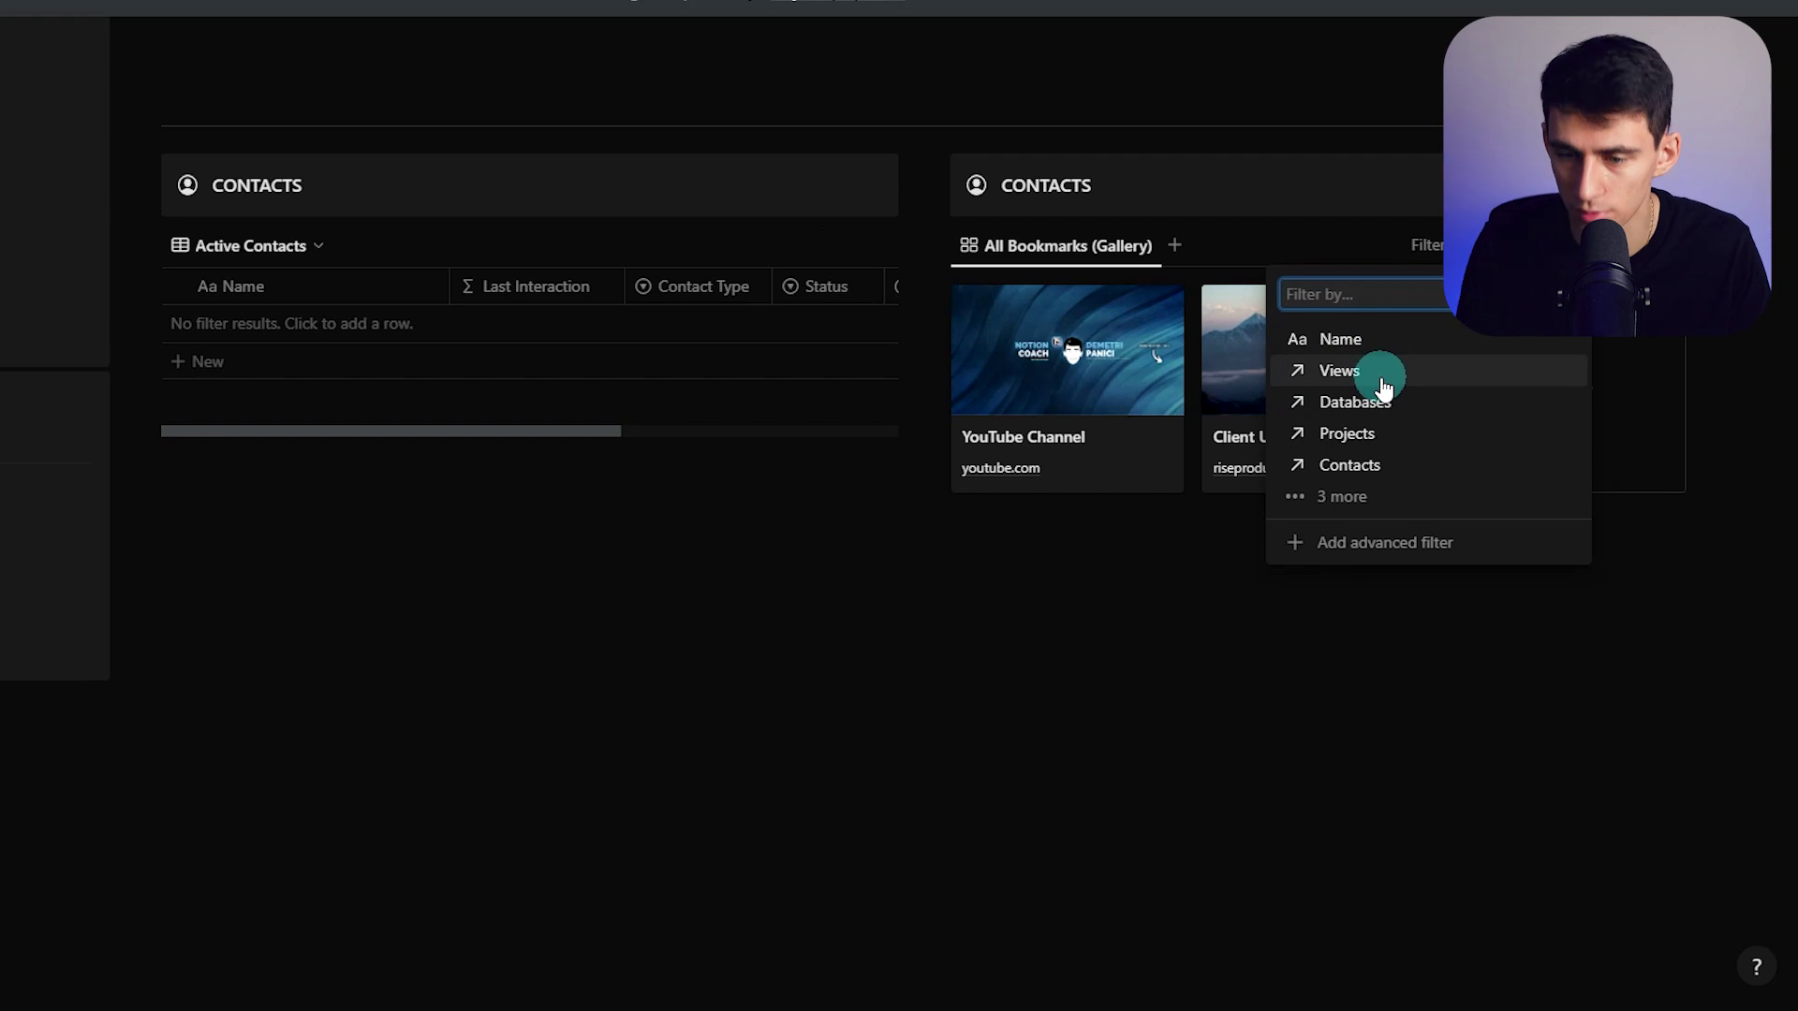
pyautogui.click(1384, 433)
pyautogui.click(1301, 405)
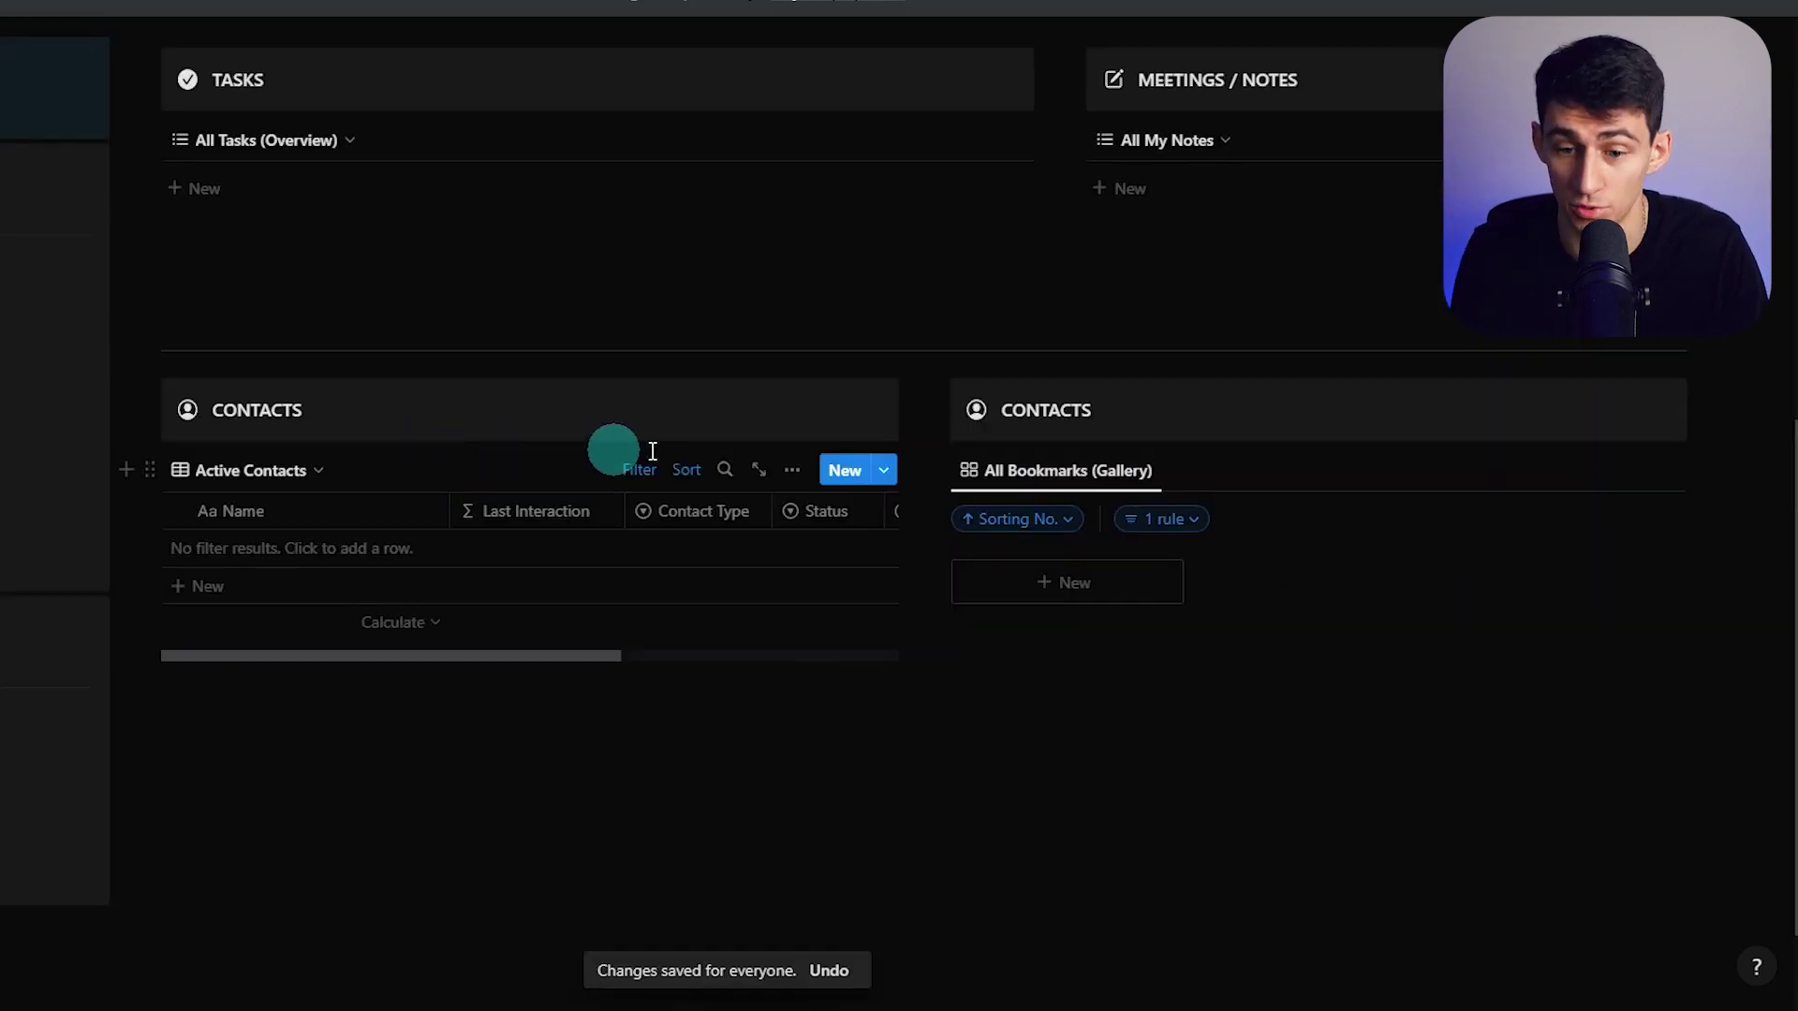
# Title the section BOOKMARKS and give it a bookmark icon
pyautogui.press('capslock')
pyautogui.write('BOOKMARKS')
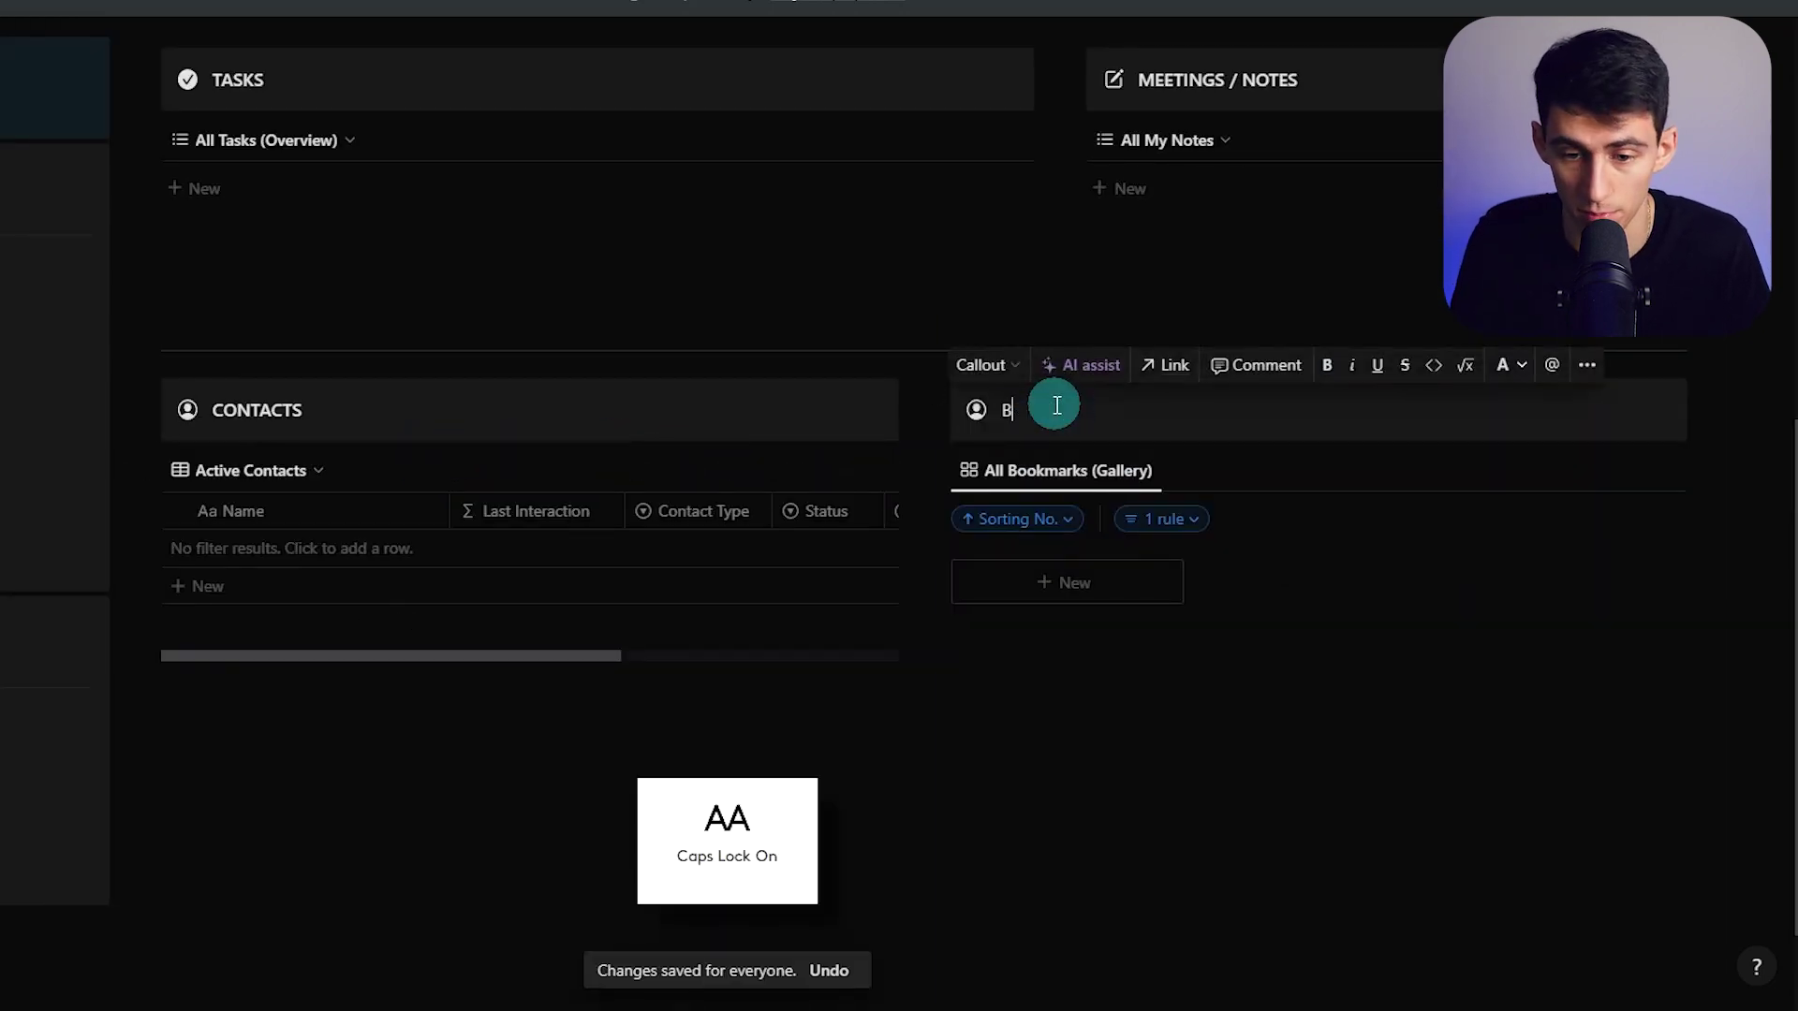
pyautogui.doubleClick(1051, 406)
pyautogui.press('capslock')
pyautogui.click(978, 409)
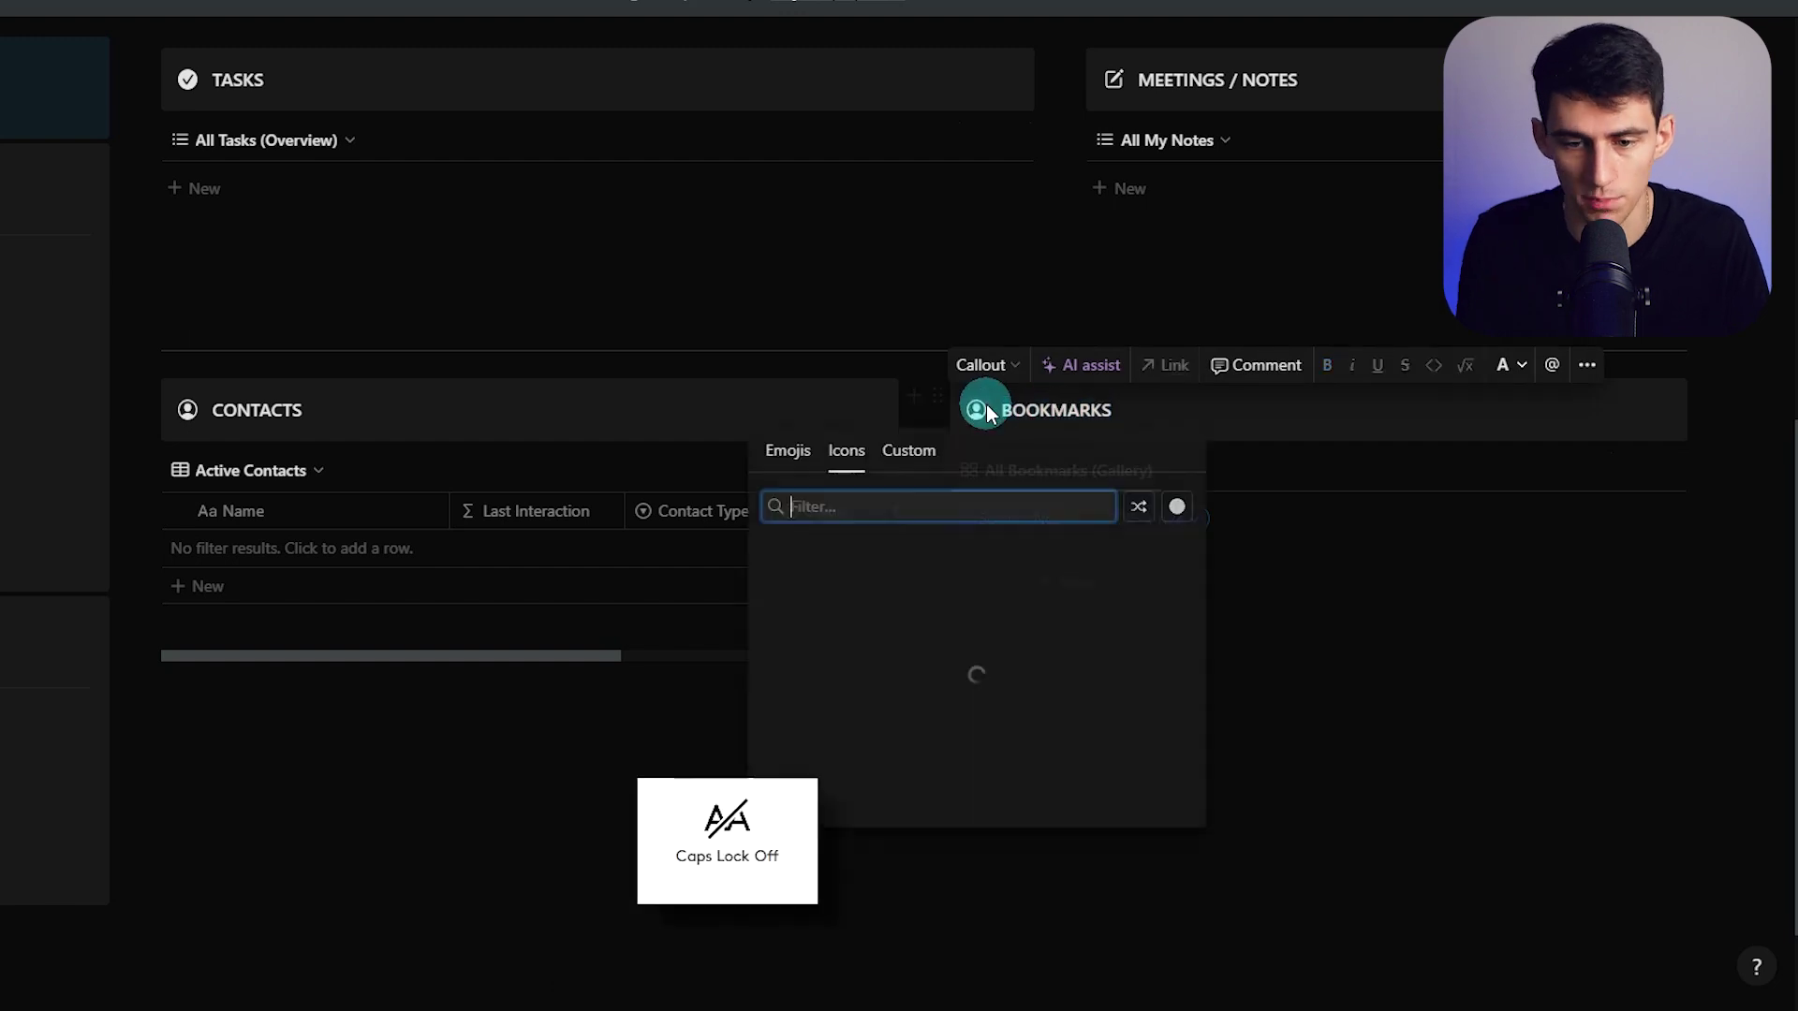
pyautogui.write('book')
pyautogui.press('Return')
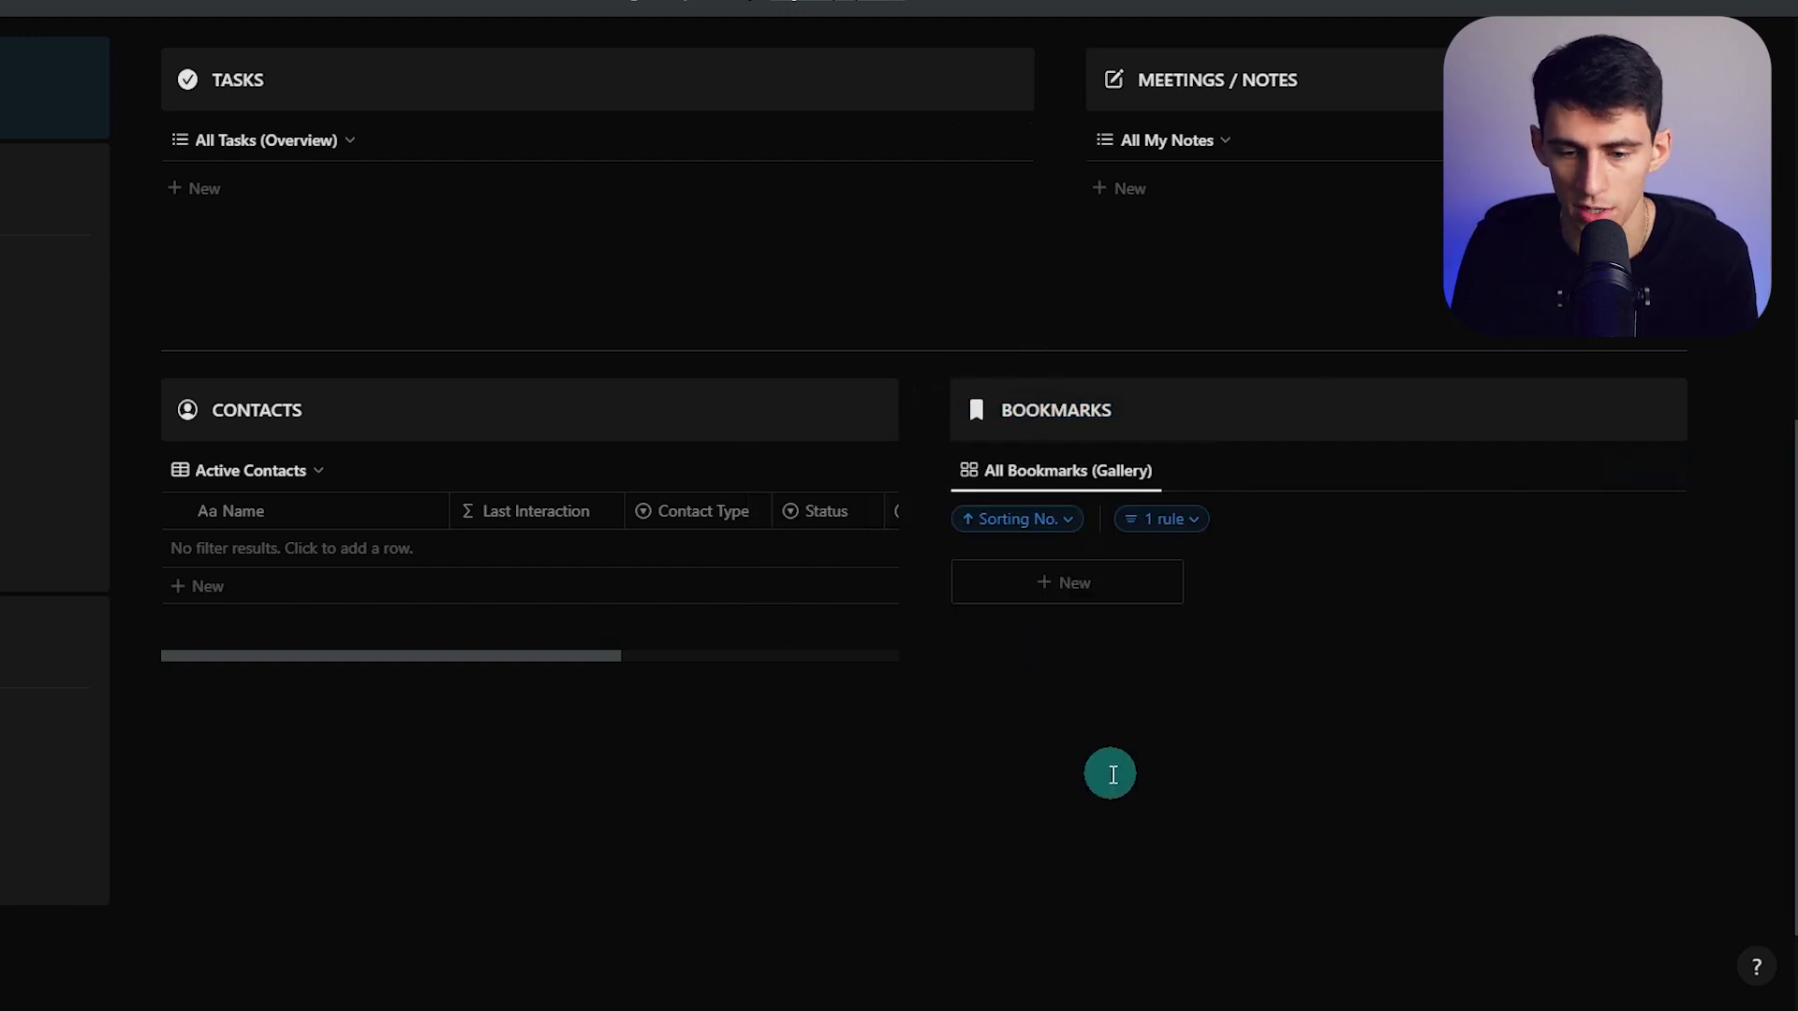
pyautogui.scroll(2, 1276, 406)
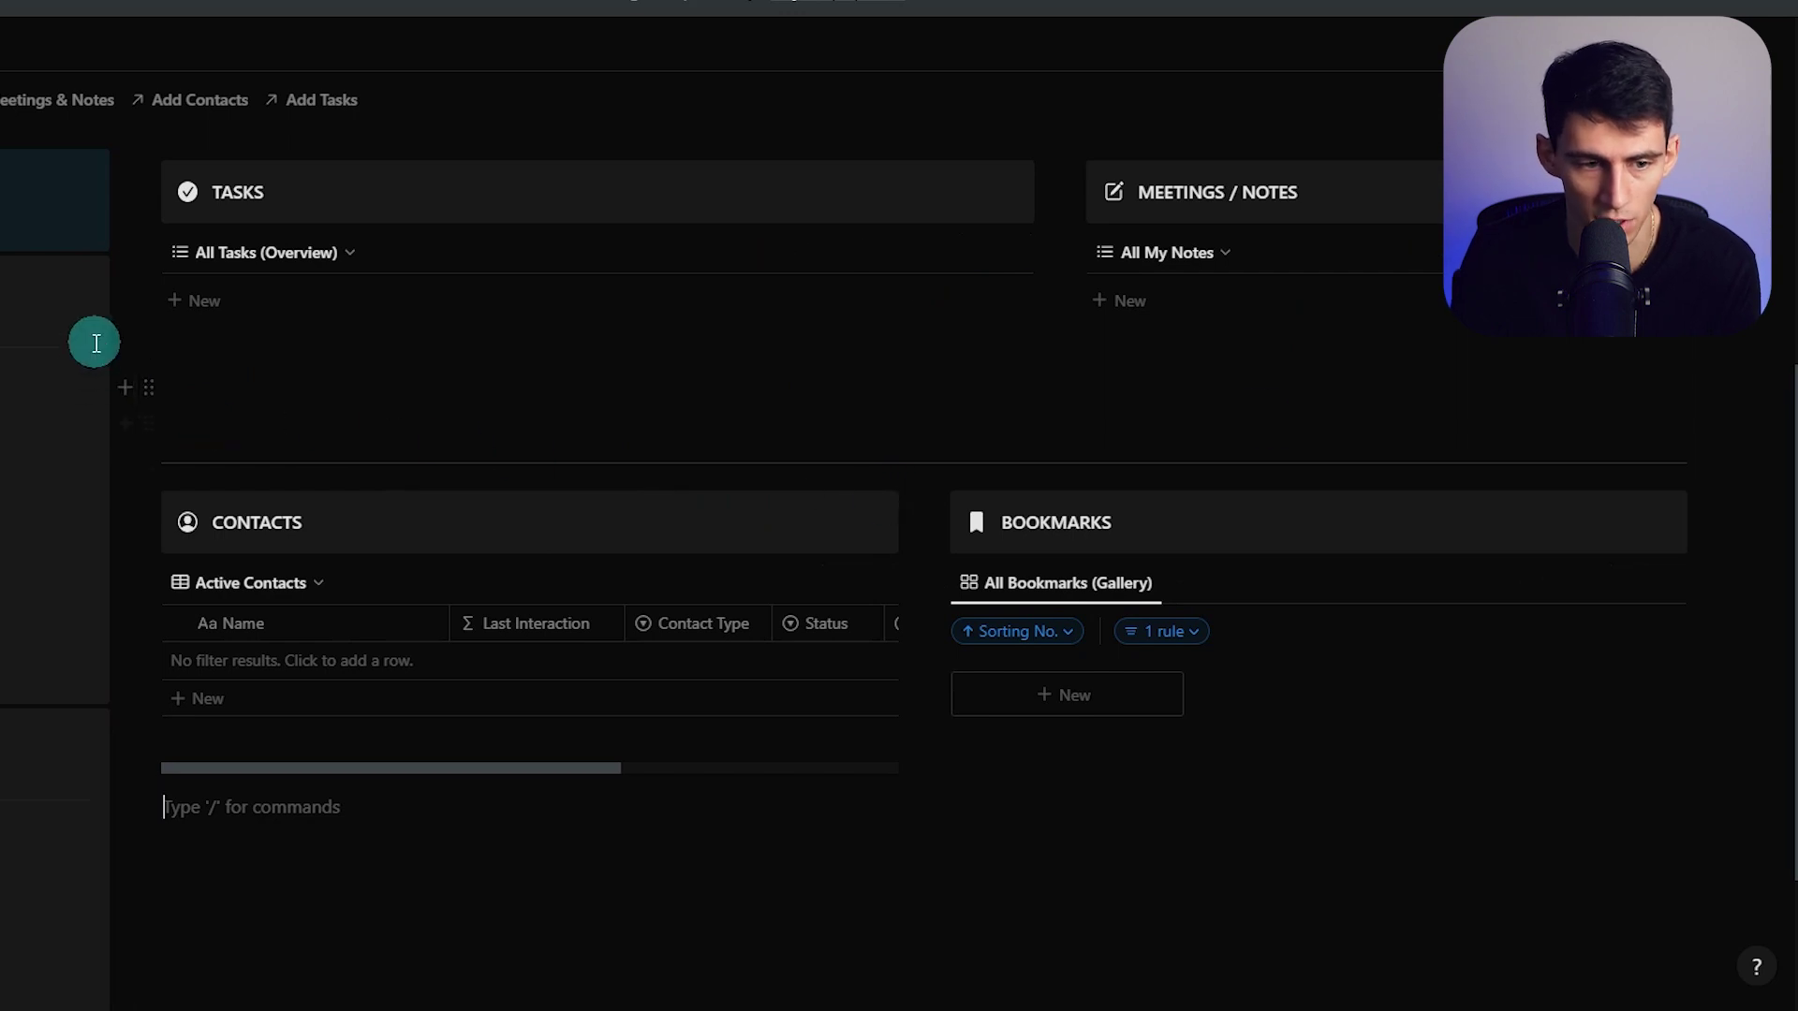
# Open the NAS From Scratch Course project from Projects as a full page
pyautogui.click(1, 449)
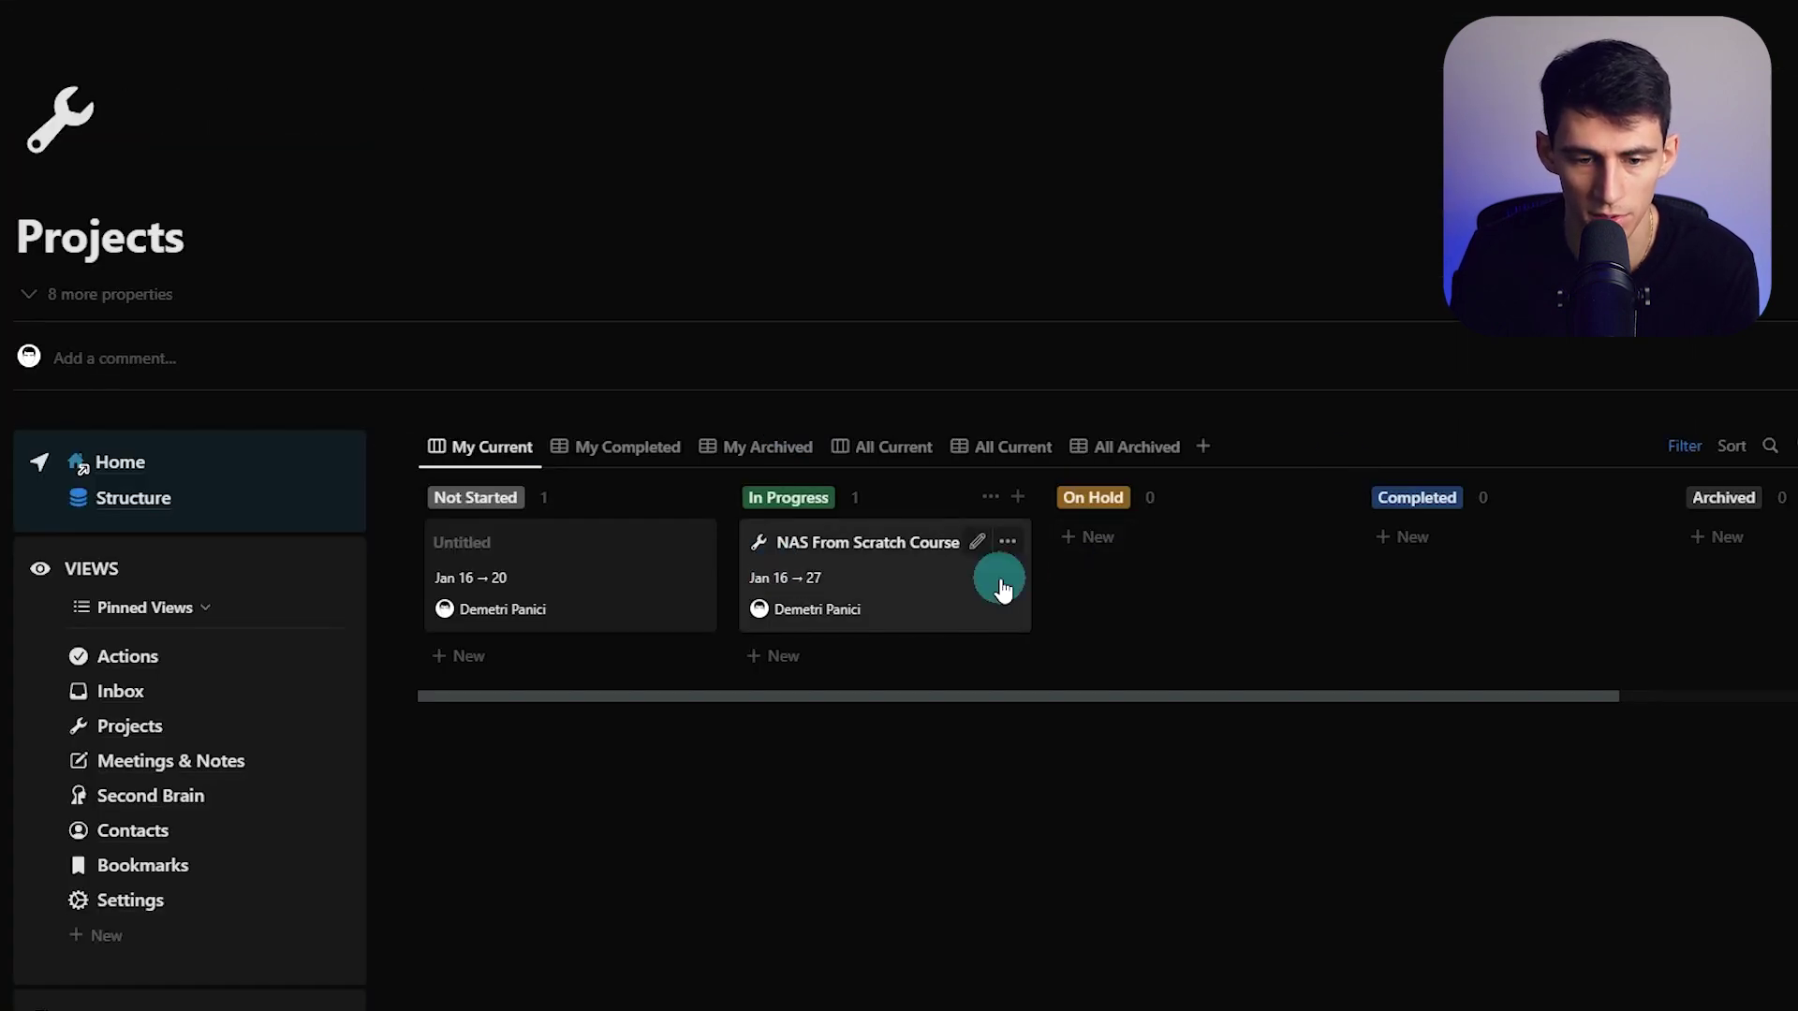
pyautogui.click(895, 553)
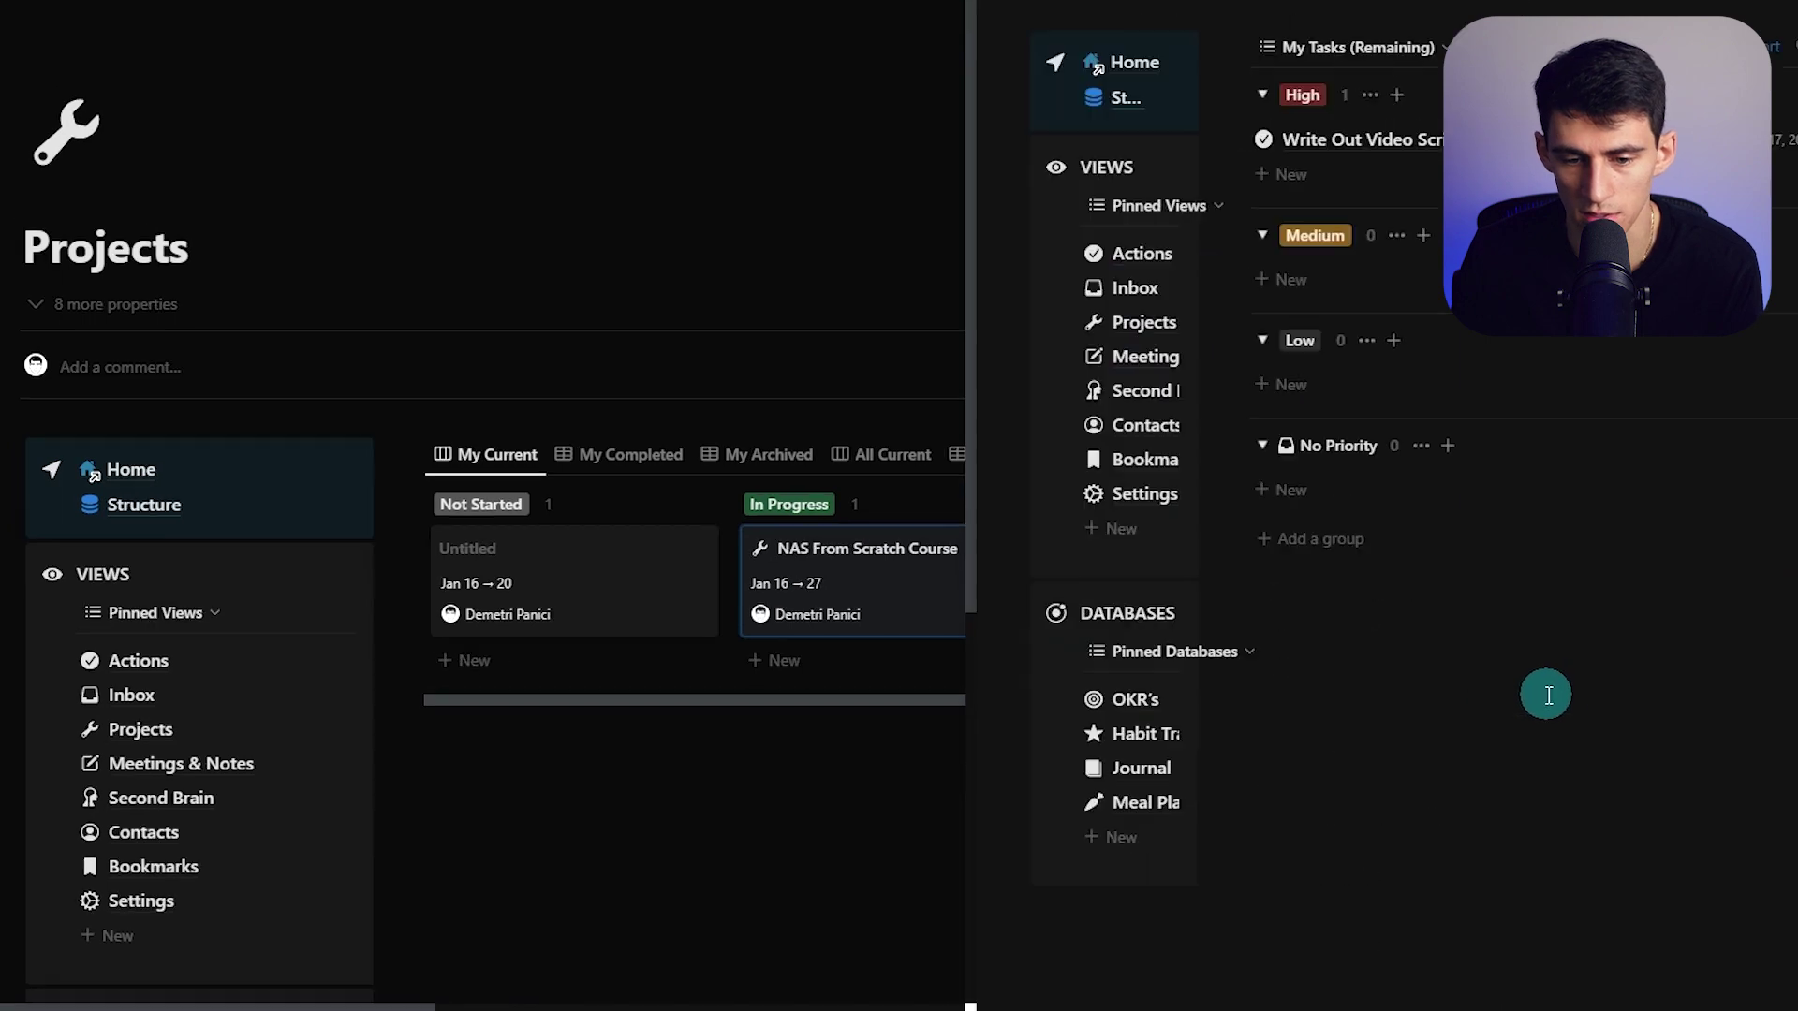
pyautogui.scroll(5, 1108, 81)
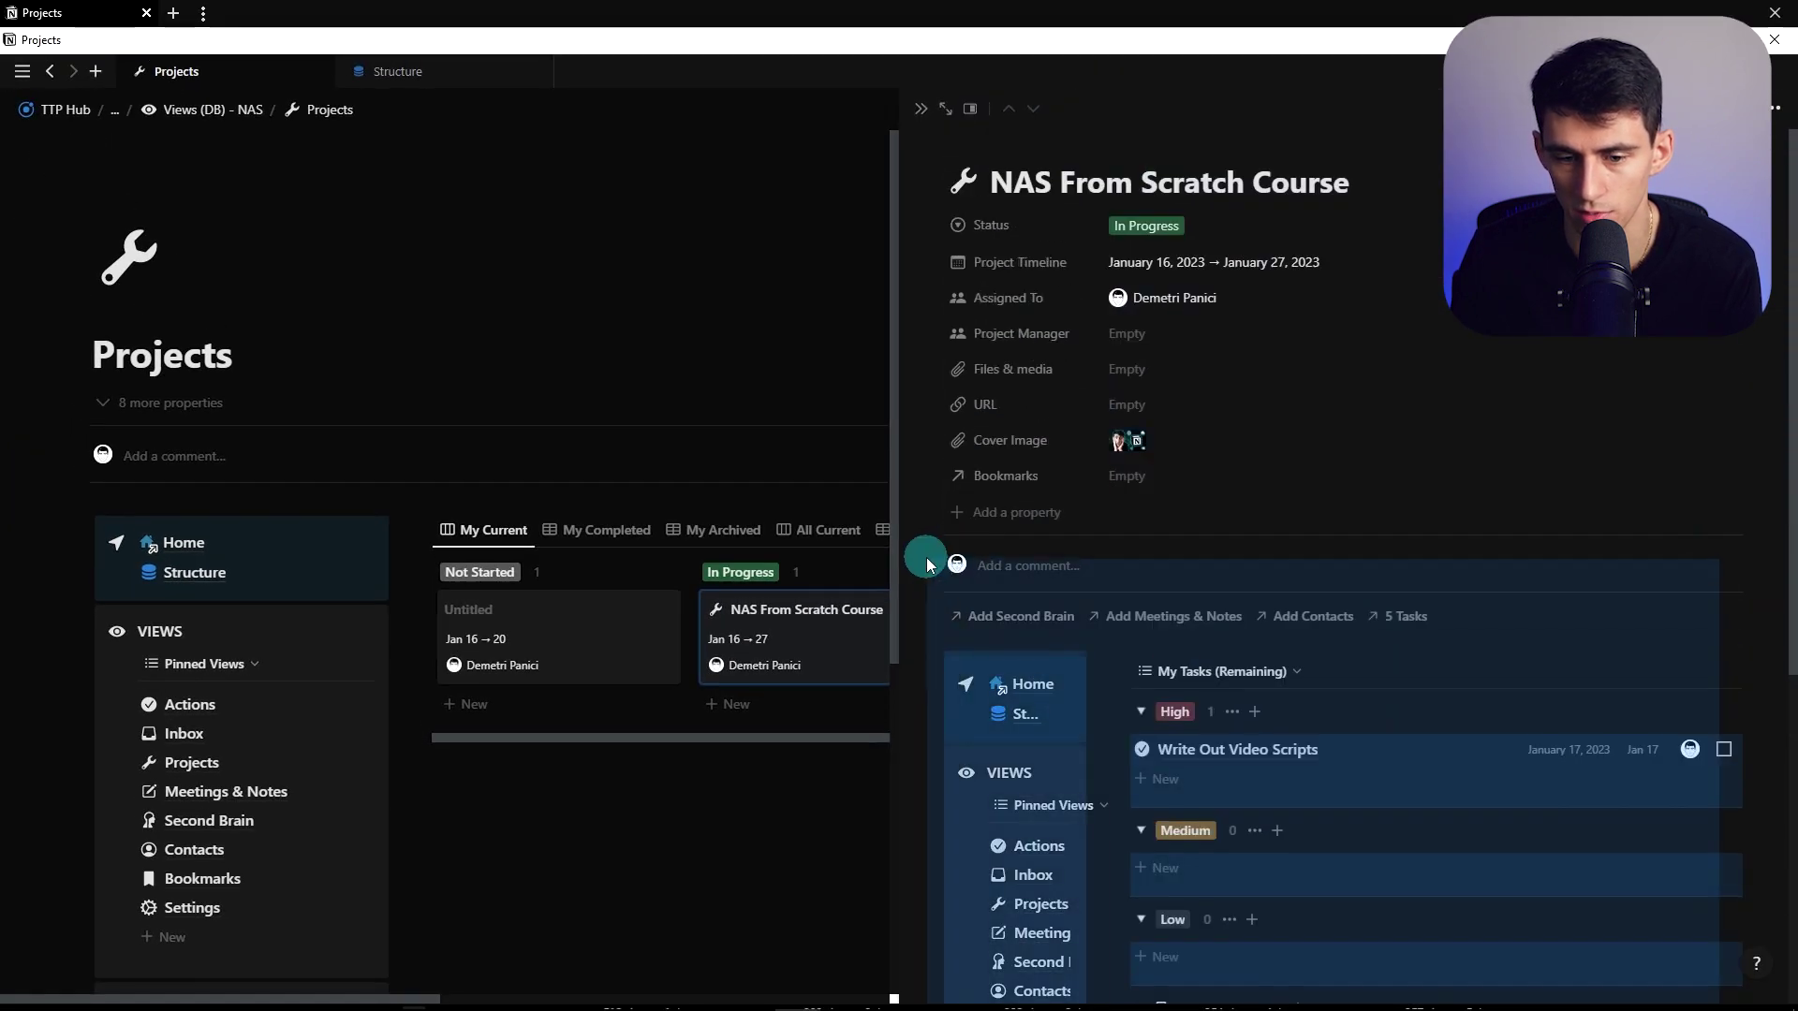
pyautogui.click(922, 111)
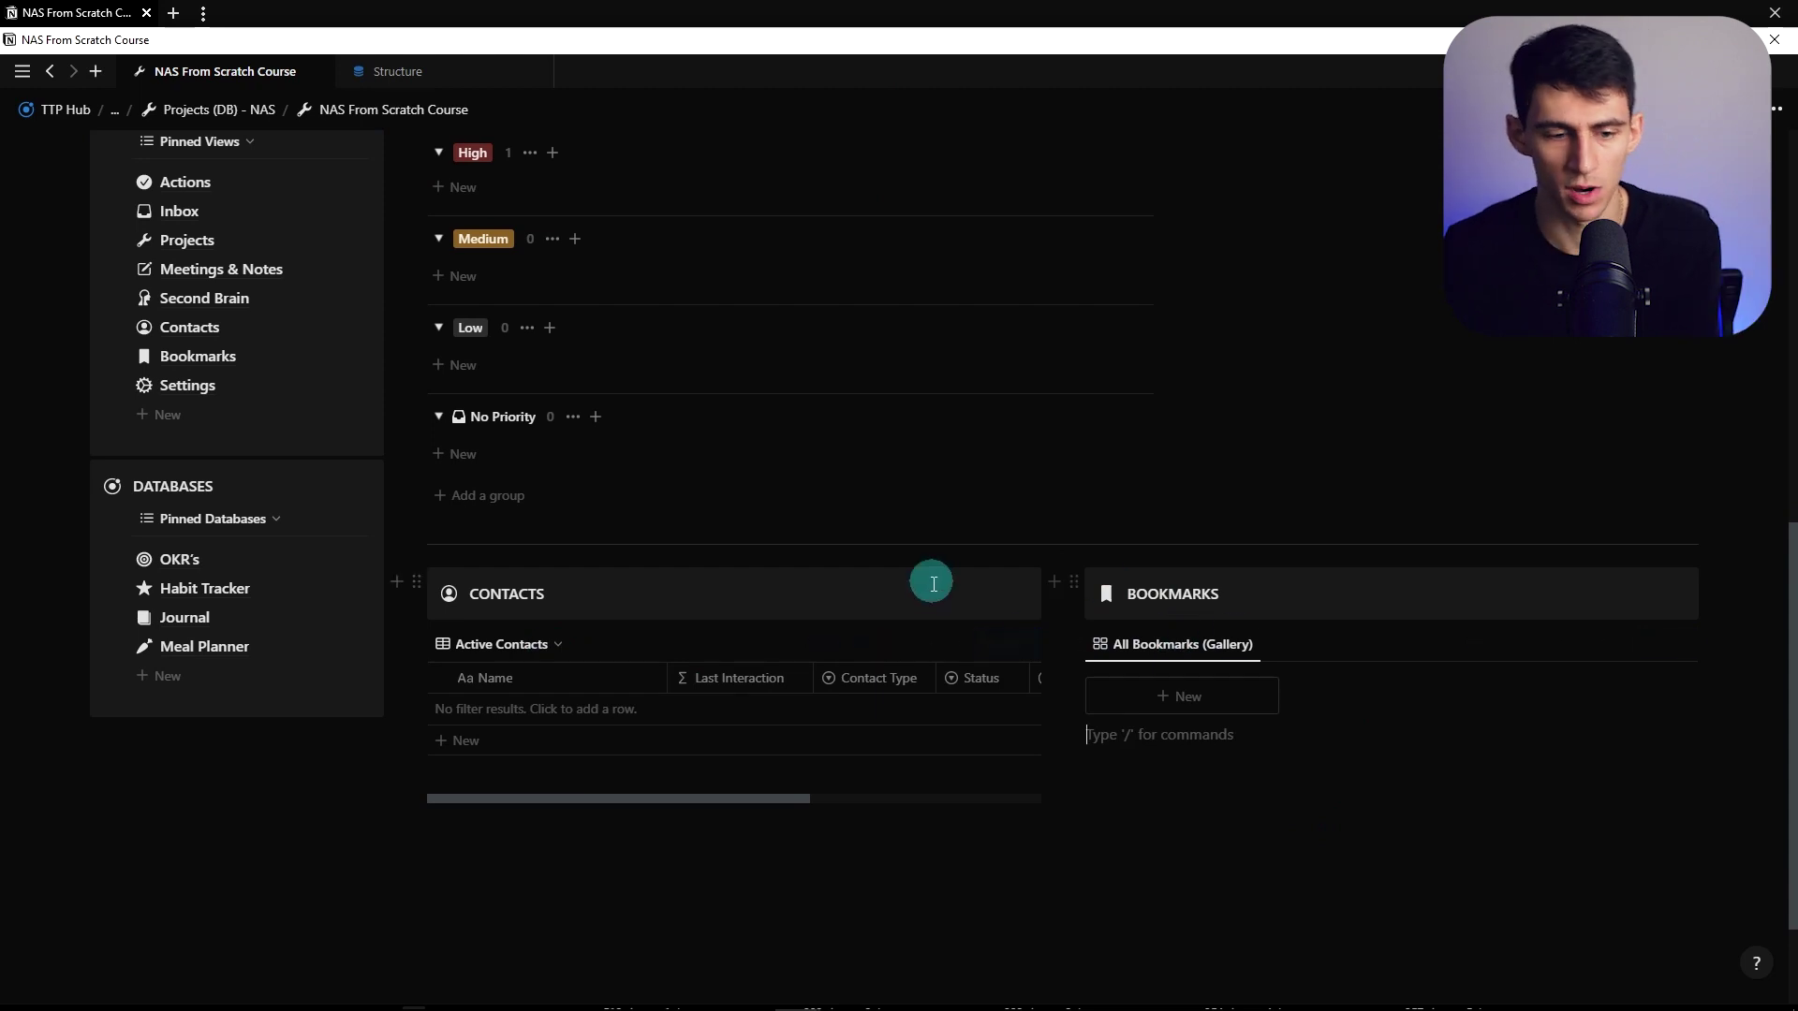
# Link the first contact to the project through its Contacts relation
pyautogui.click(670, 717)
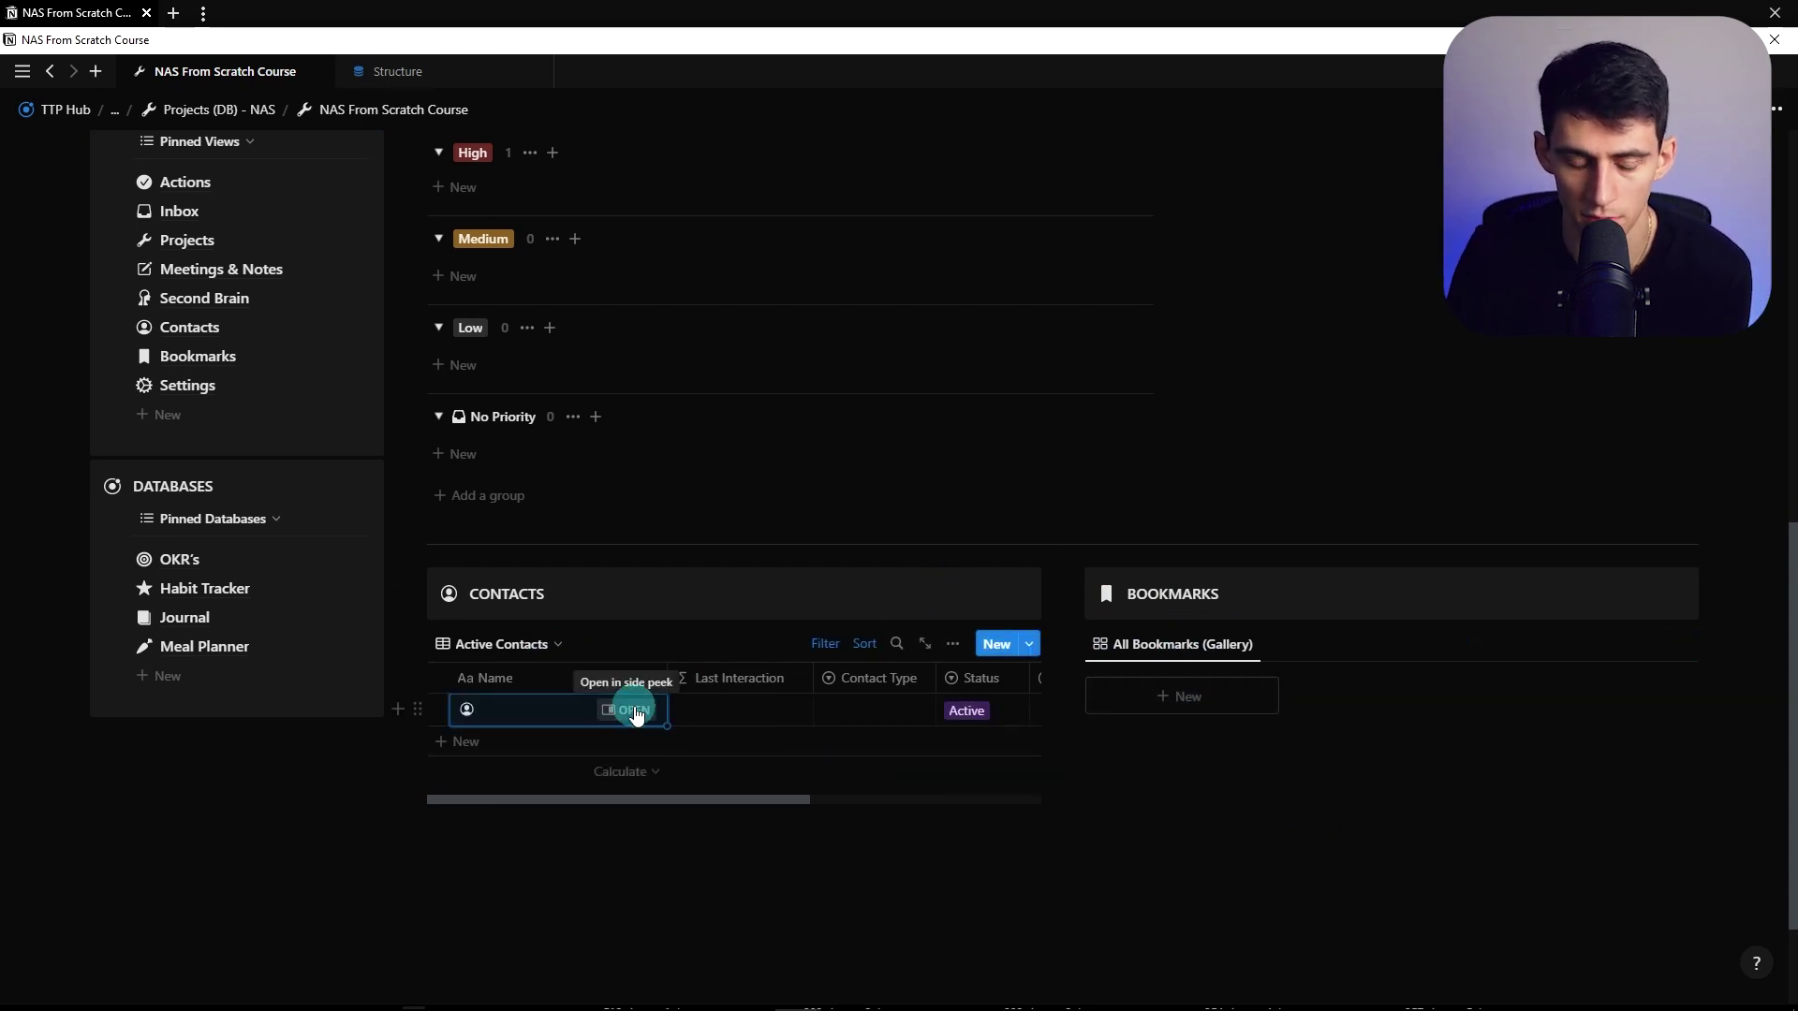
pyautogui.press('Escape')
pyautogui.scroll(1, 281, 394)
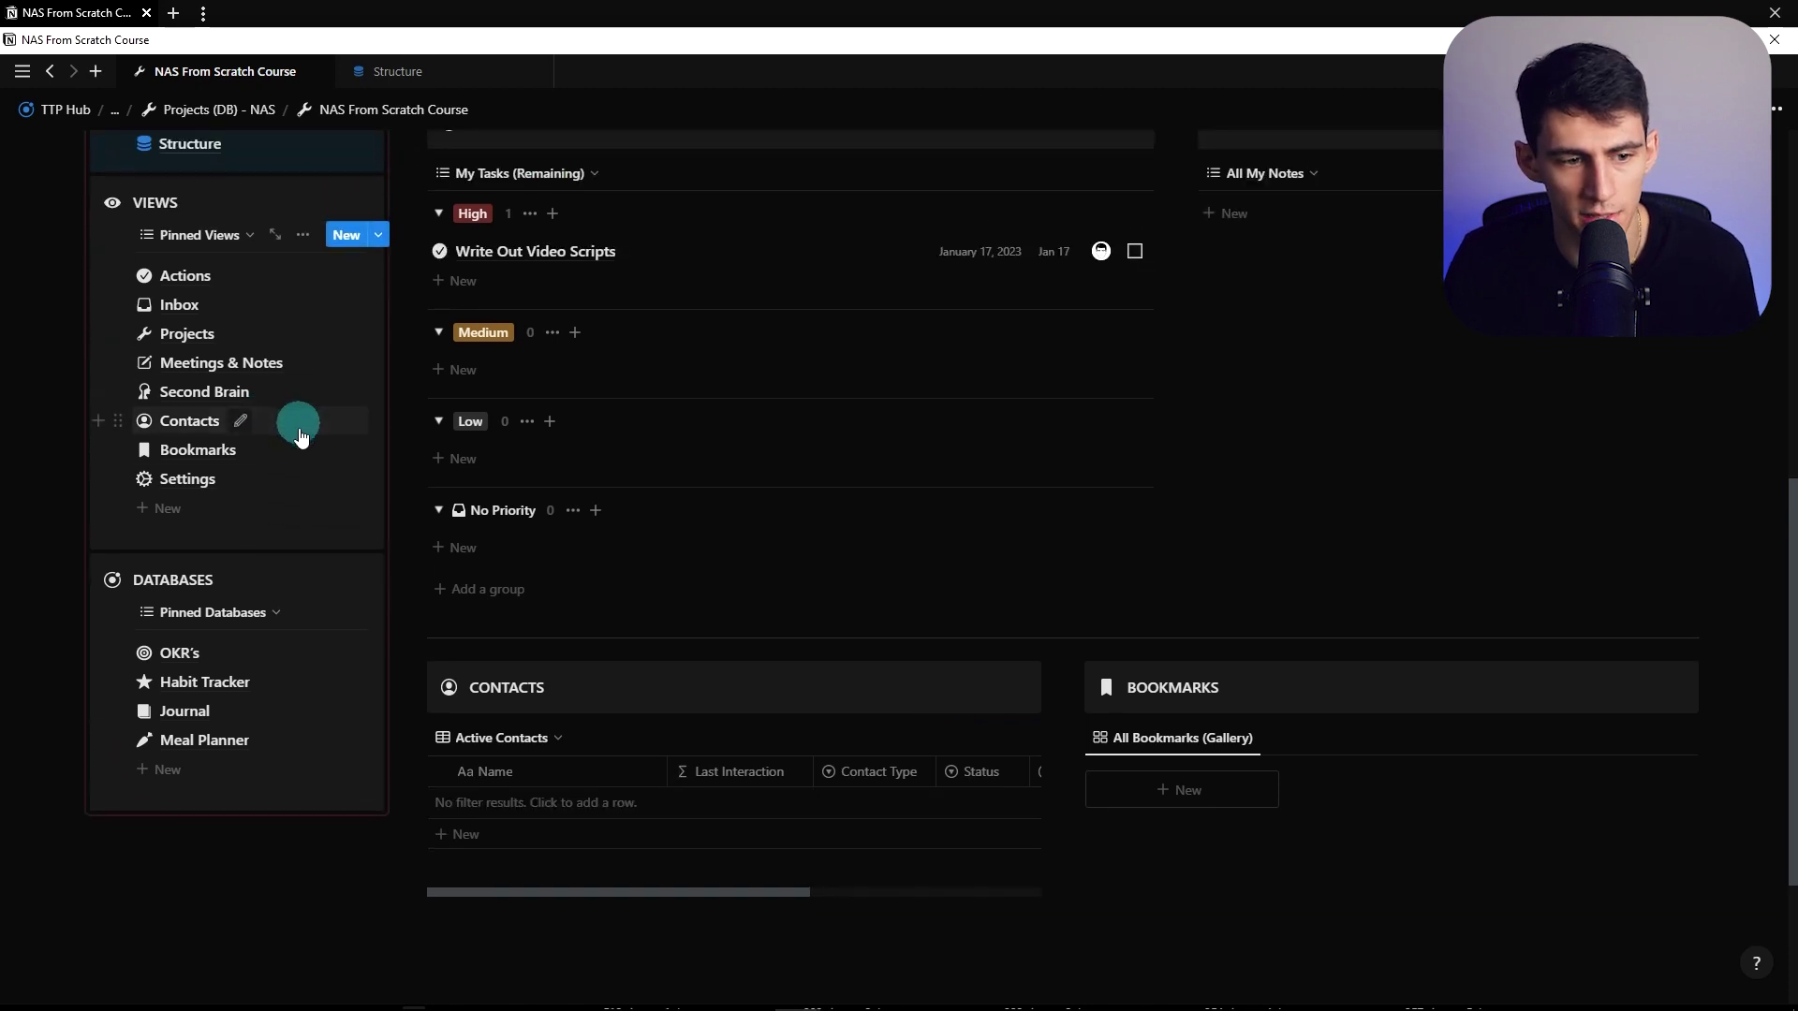
pyautogui.middleClick(299, 429)
pyautogui.click(662, 80)
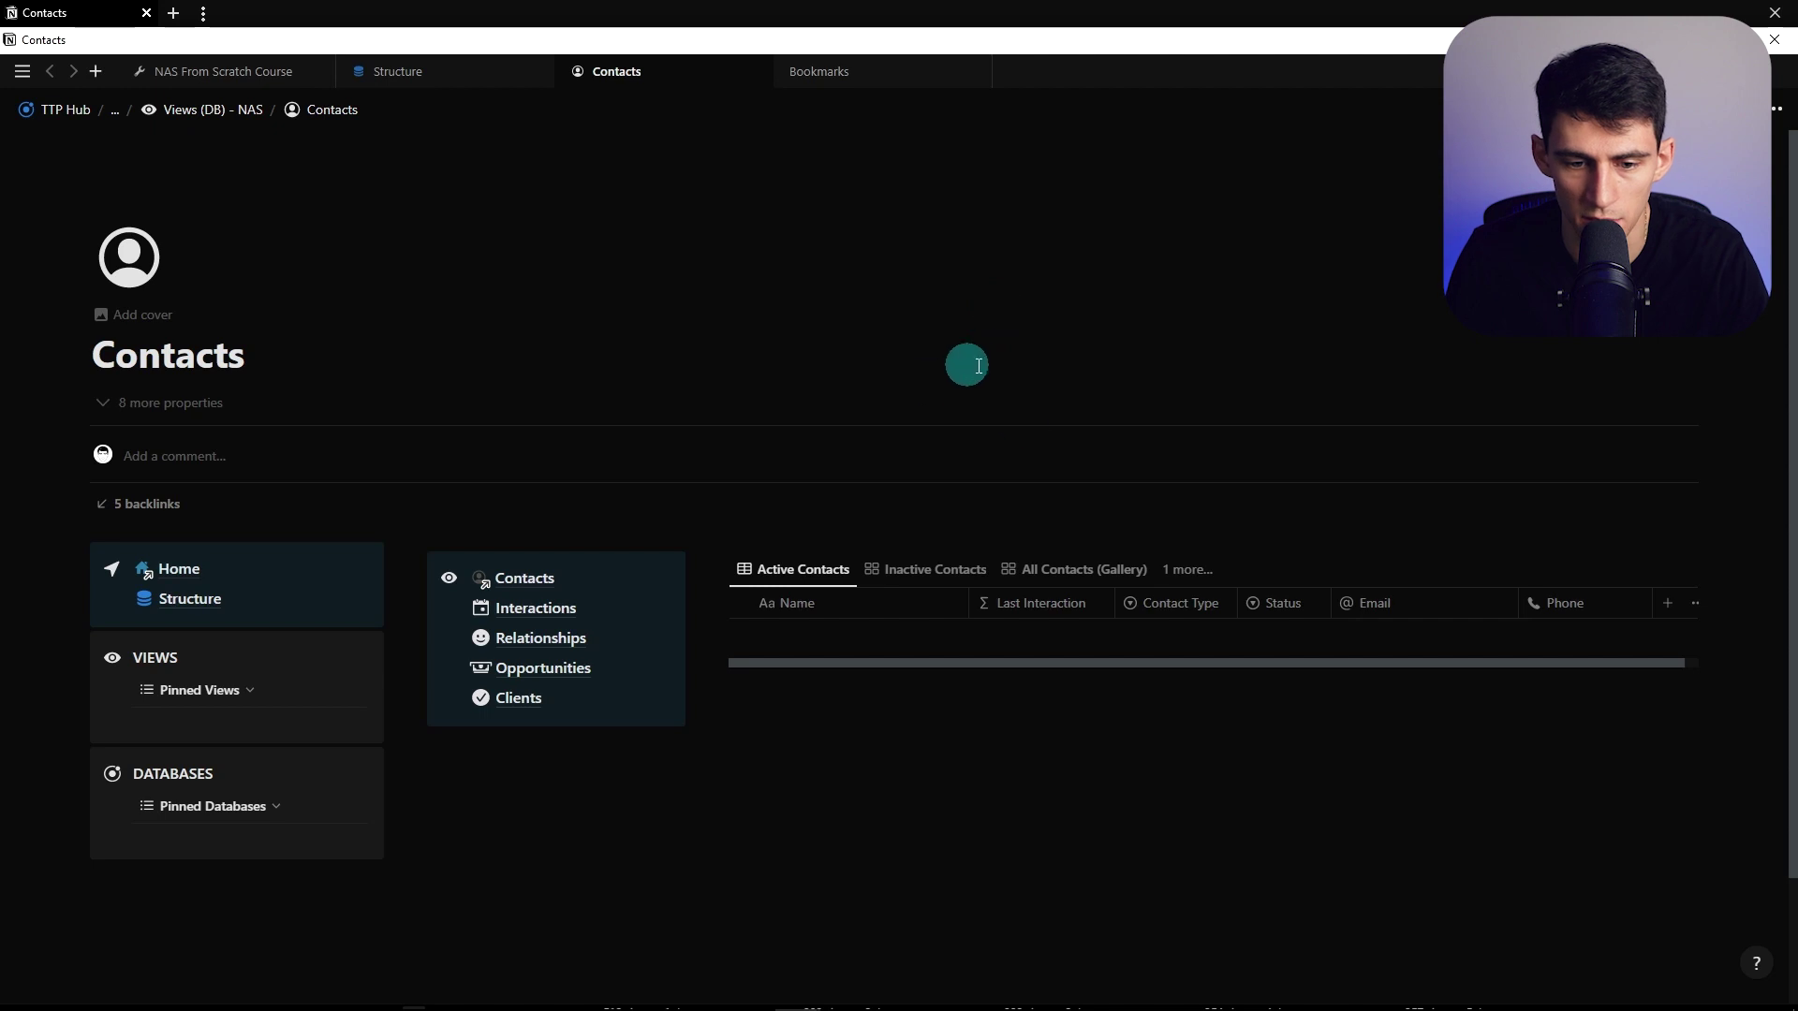
pyautogui.hotkey('ctrl', '1')
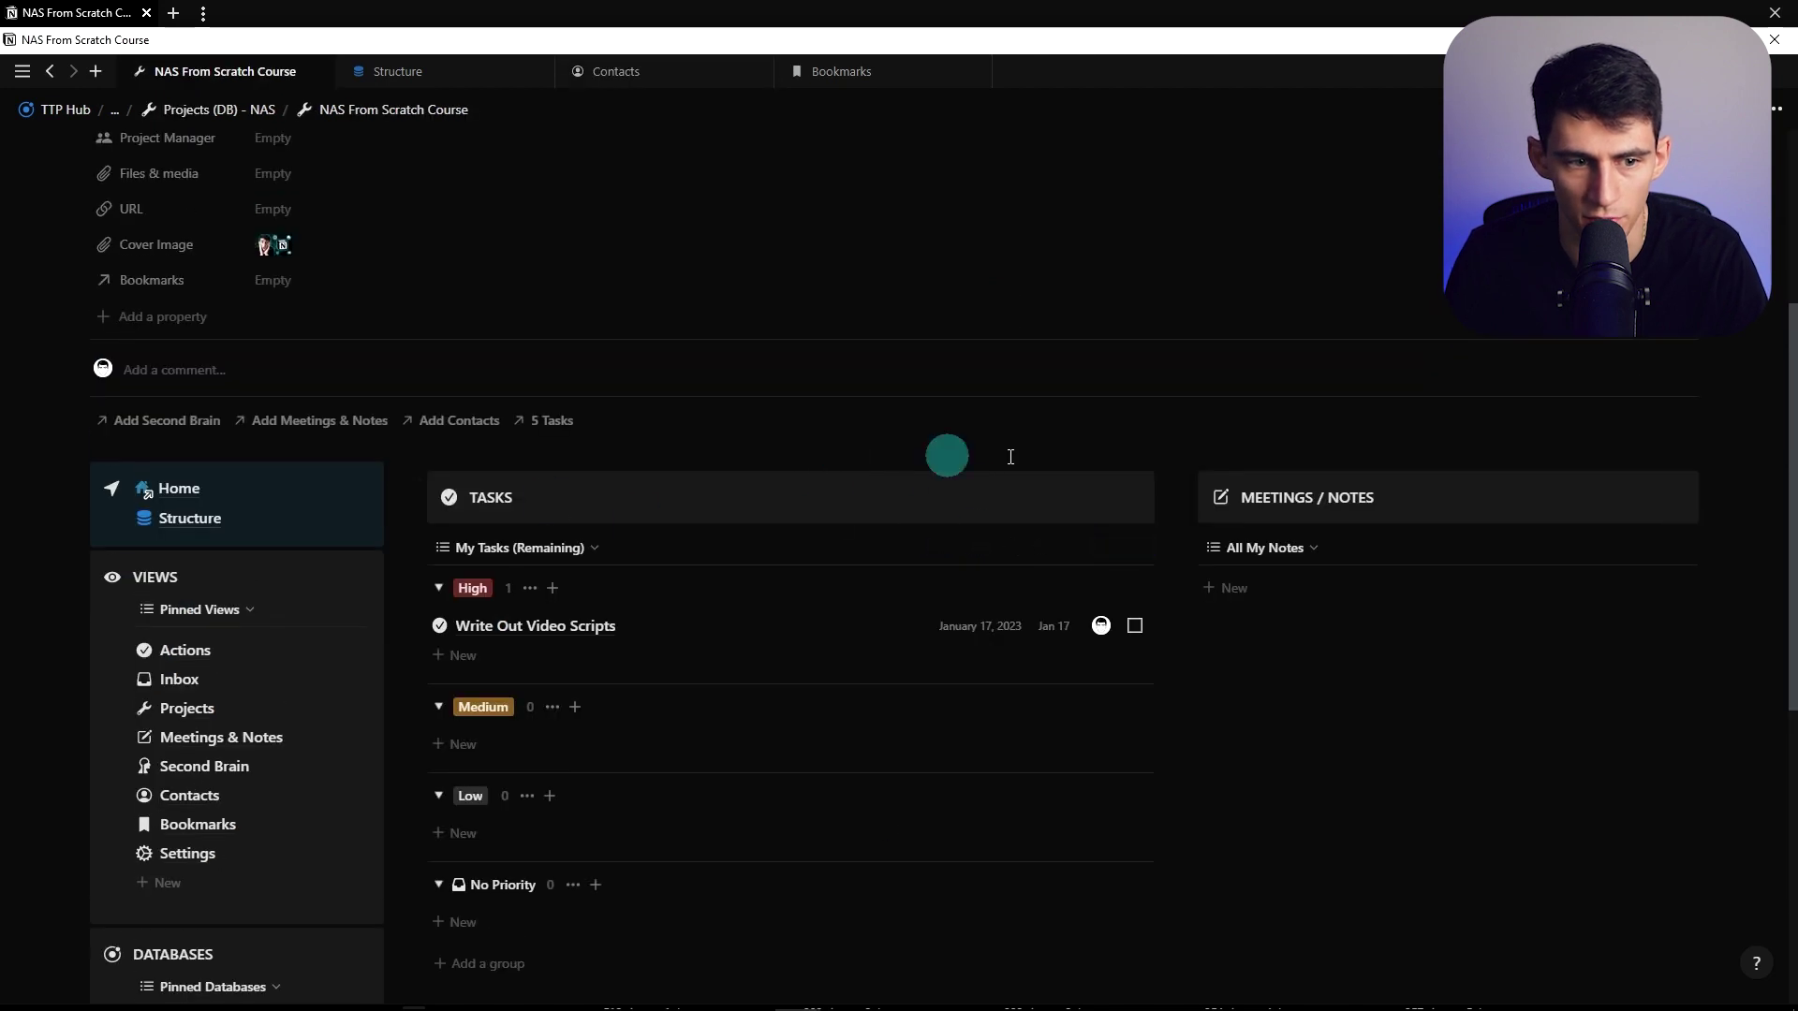
pyautogui.click(466, 418)
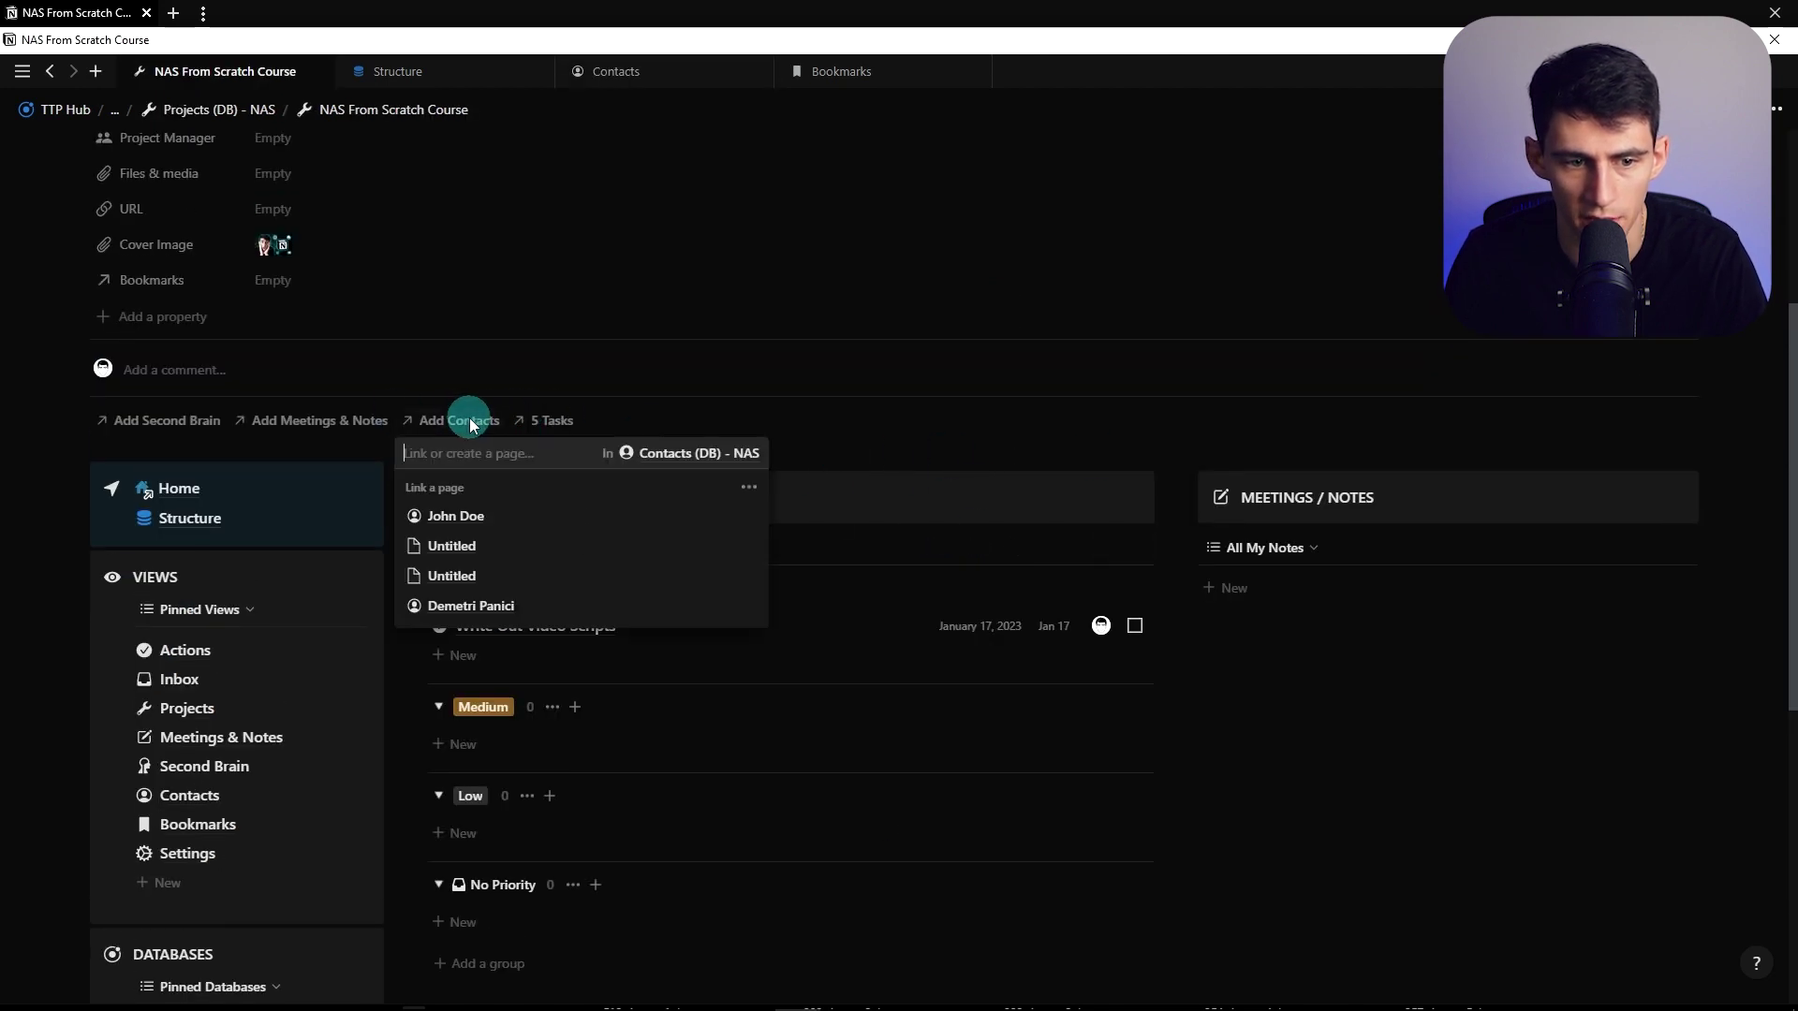
pyautogui.click(550, 515)
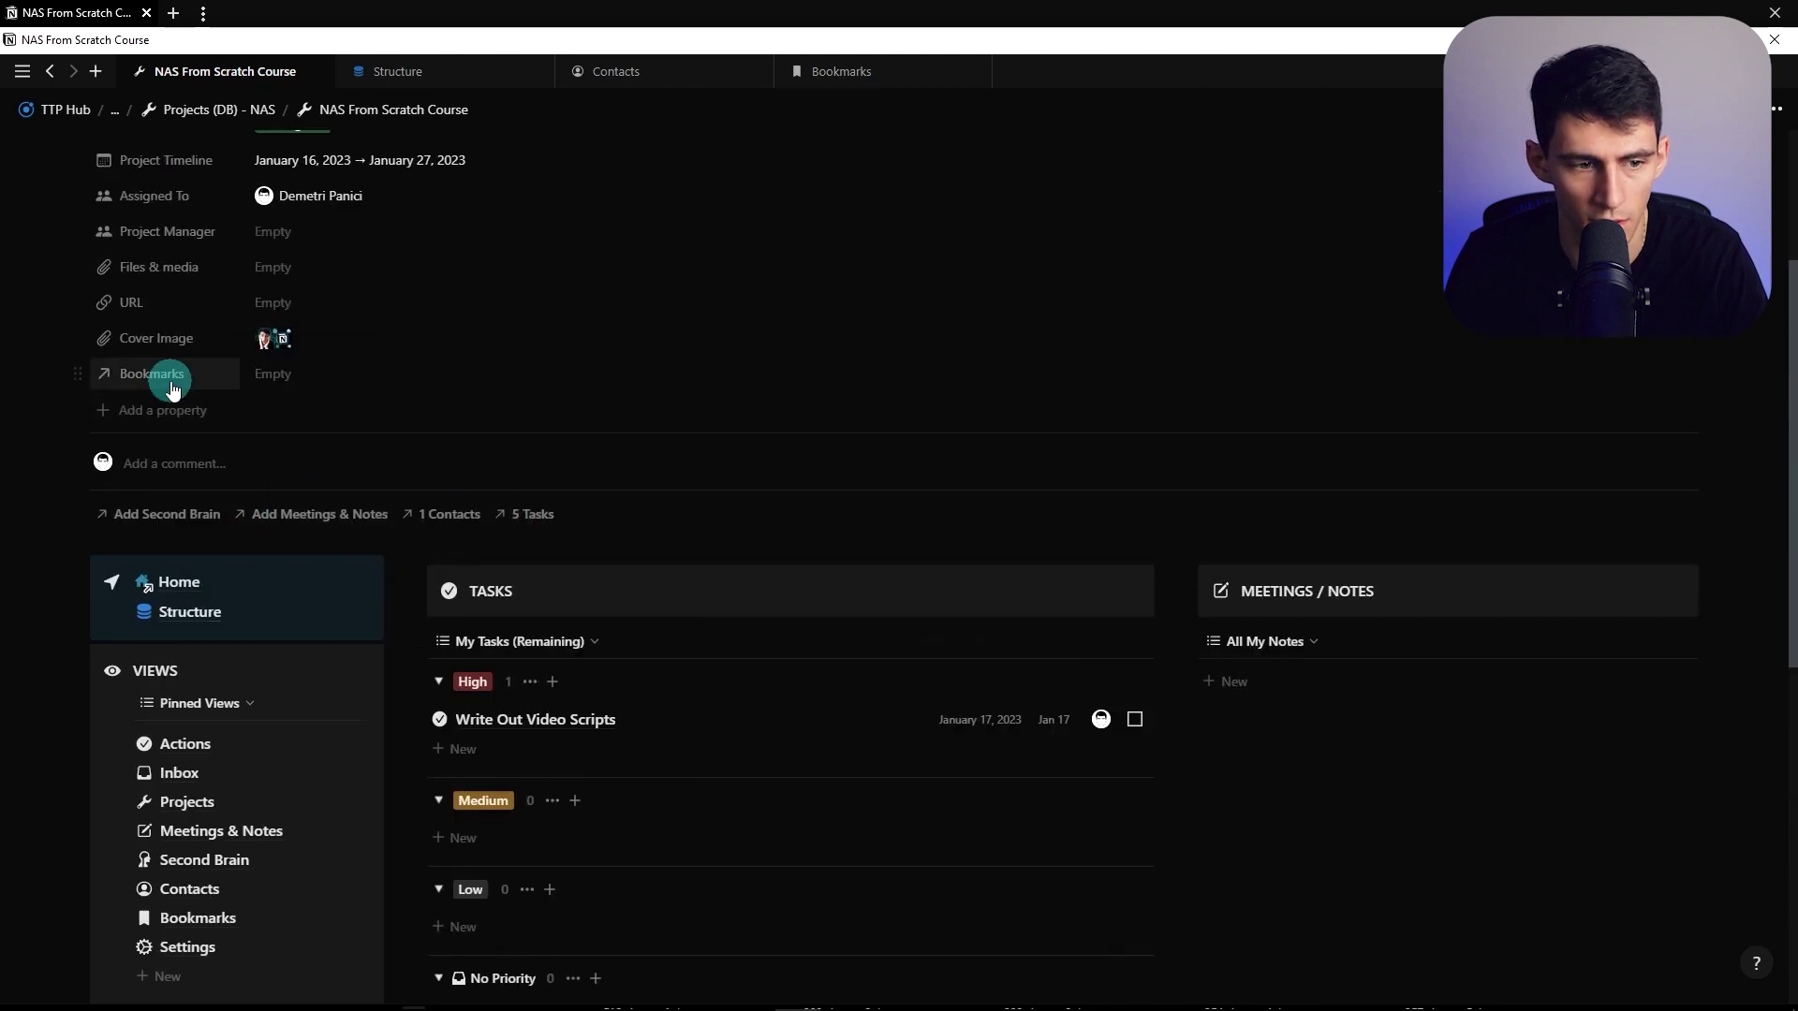
# Show the Bookmarks property as Minimal and link the Client URL bookmark
pyautogui.click(171, 384)
pyautogui.click(286, 412)
pyautogui.click(318, 441)
pyautogui.click(636, 476)
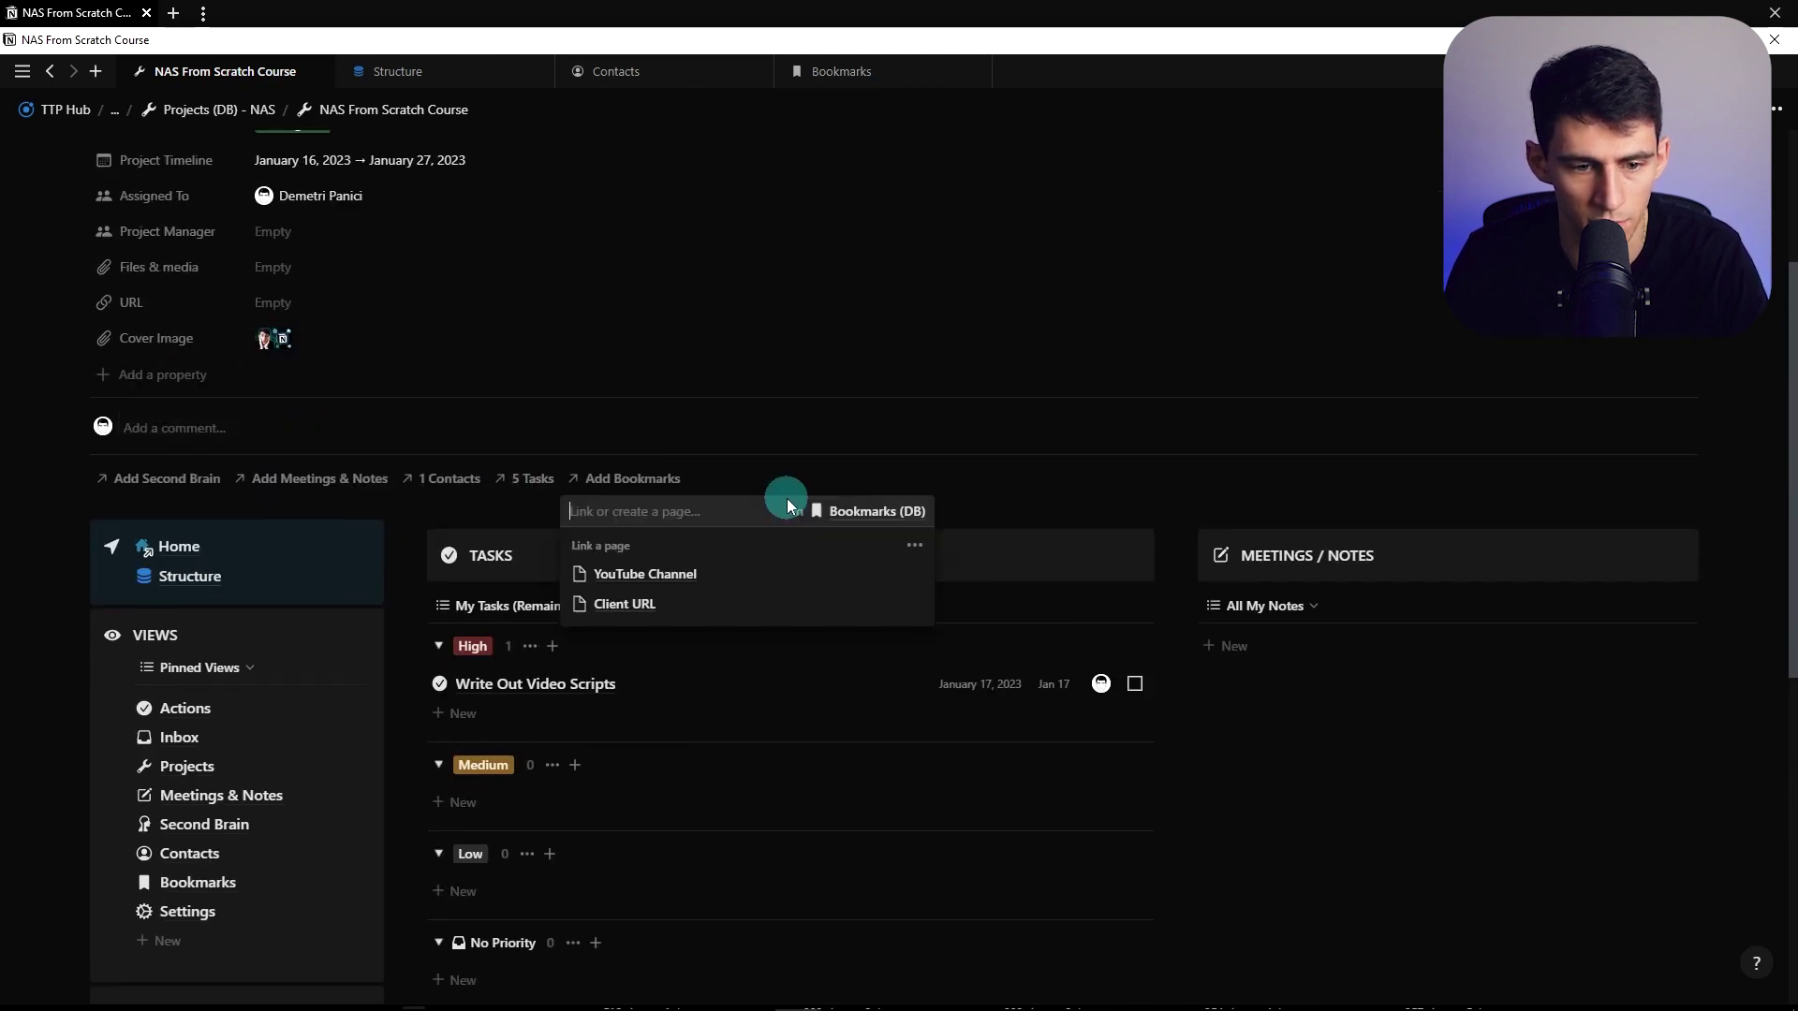
pyautogui.click(690, 602)
pyautogui.click(800, 475)
pyautogui.scroll(-8, 889, 482)
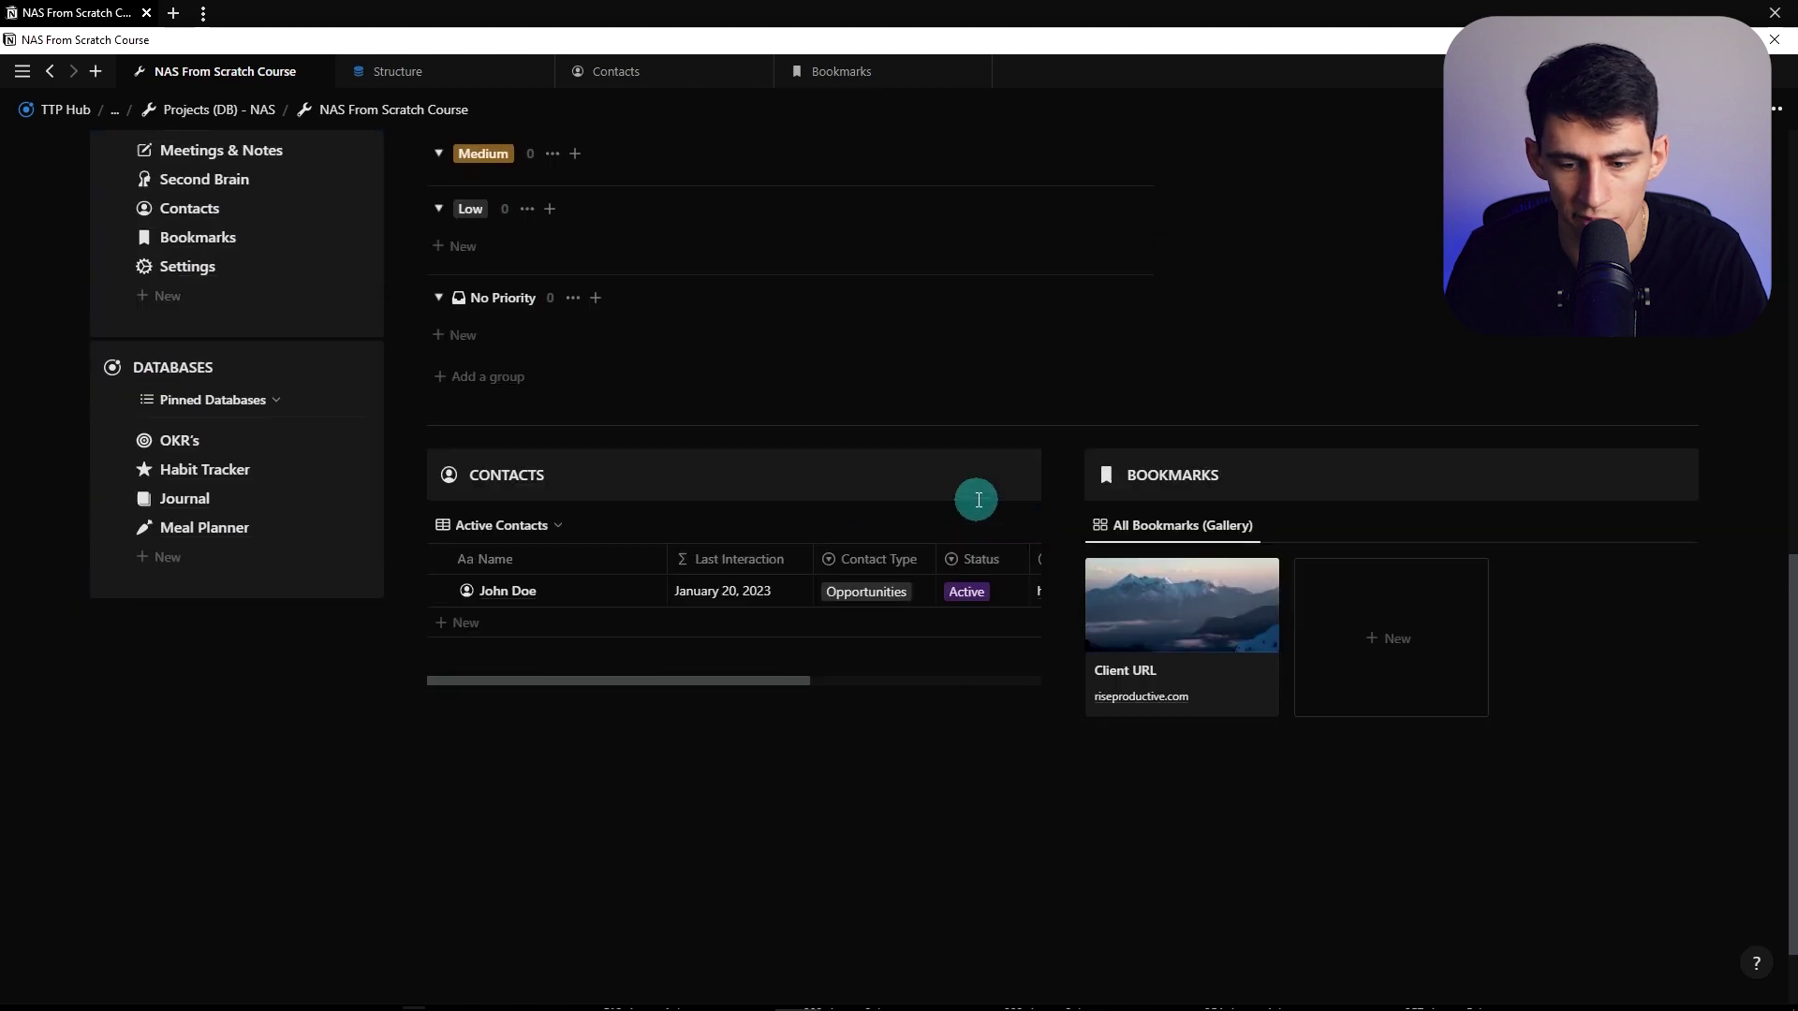
pyautogui.scroll(3, 1170, 586)
pyautogui.scroll(4, 1161, 586)
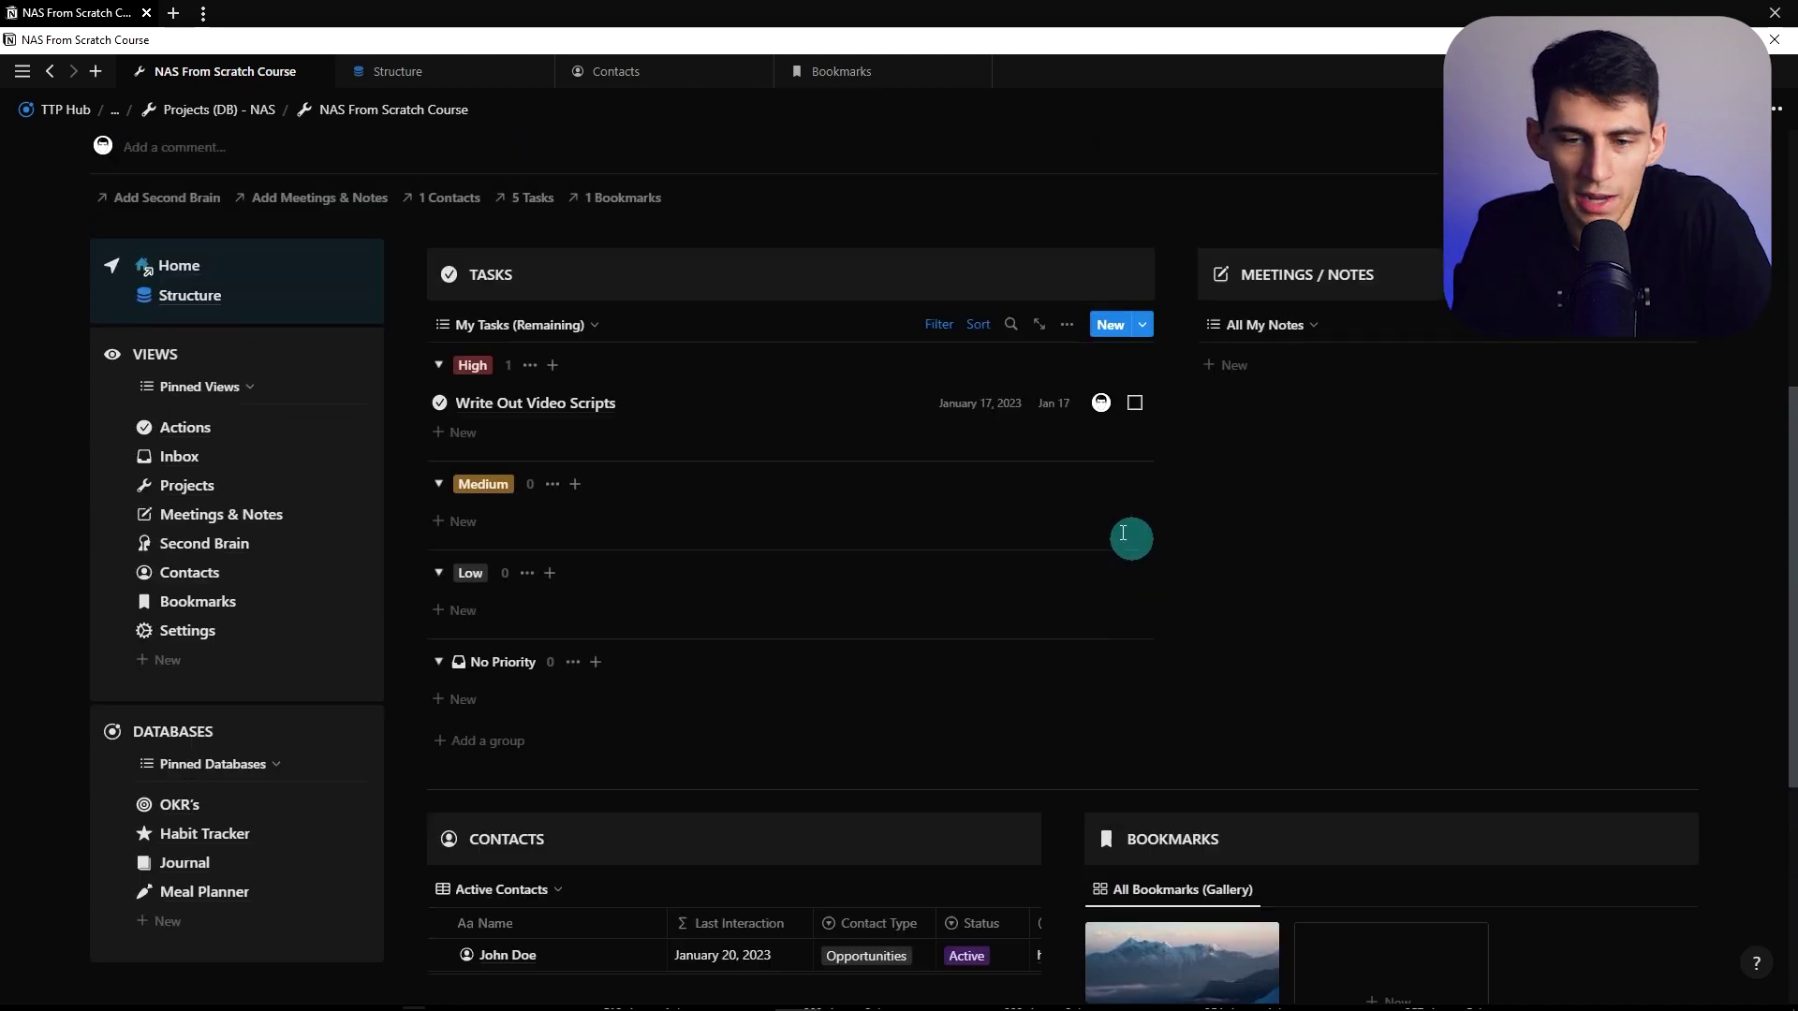
# Edit the default contact template and move its empty block below the two columns
pyautogui.click(618, 72)
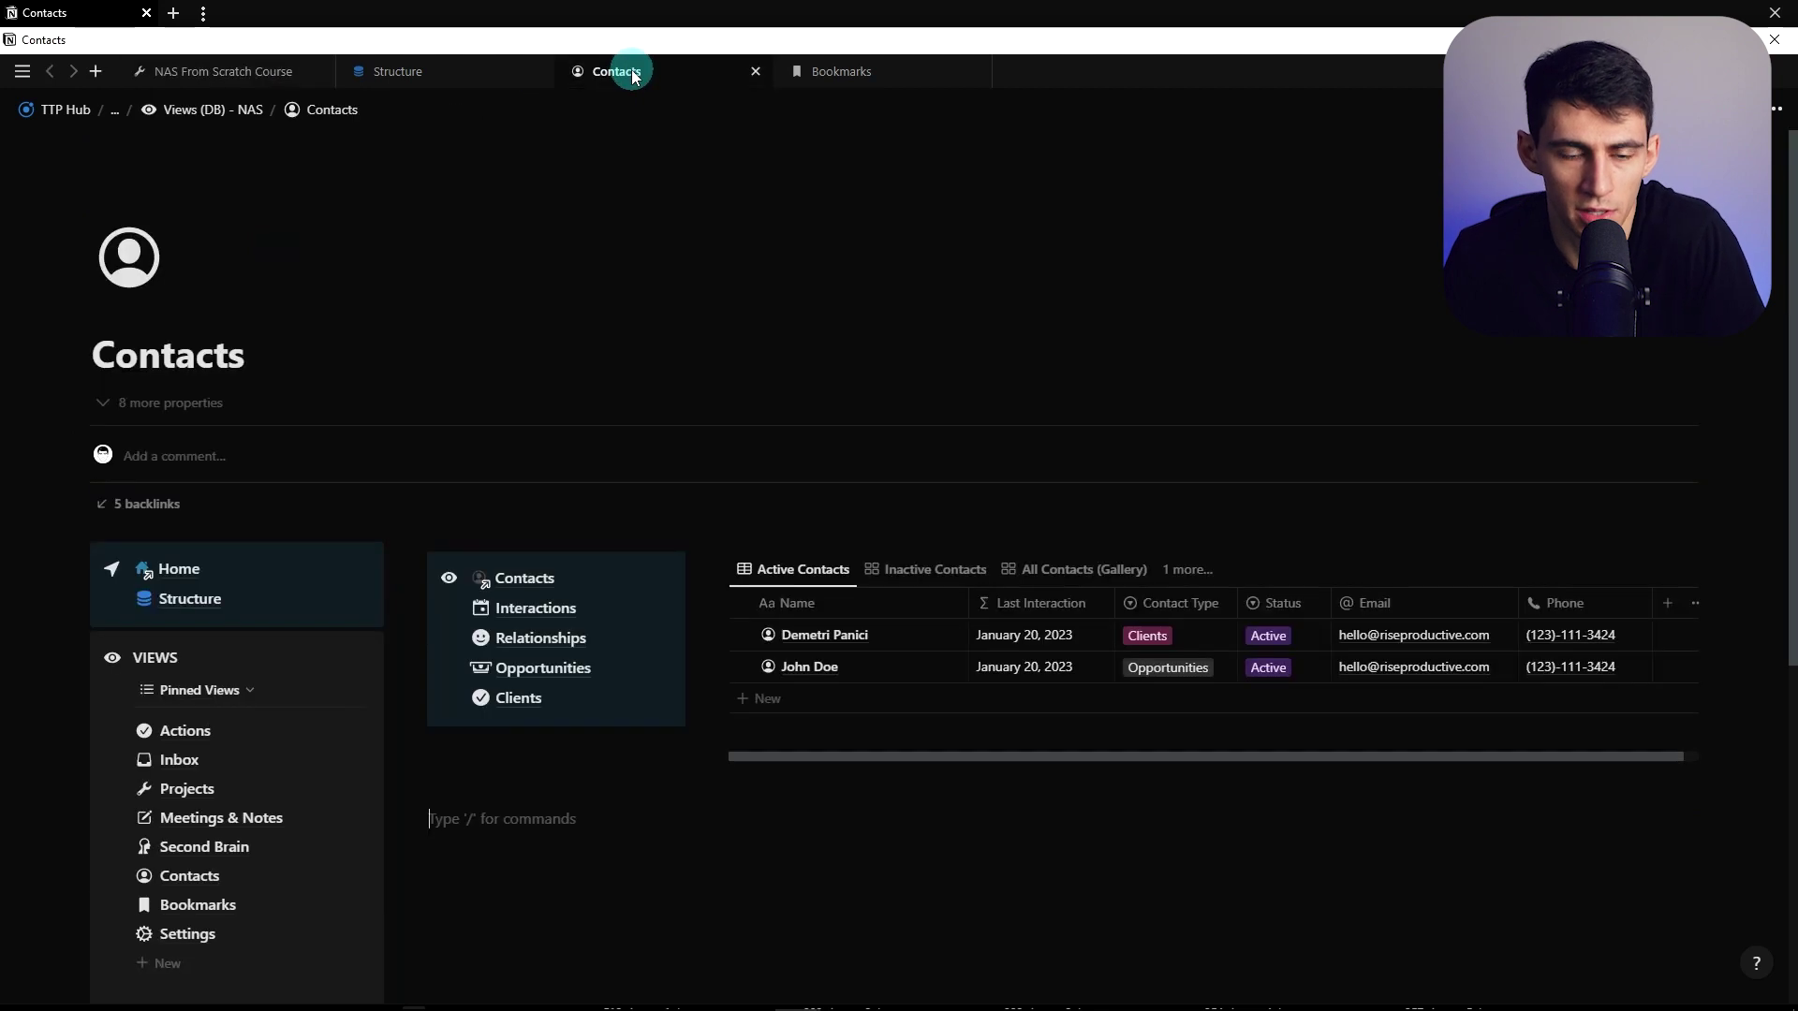
pyautogui.click(1687, 570)
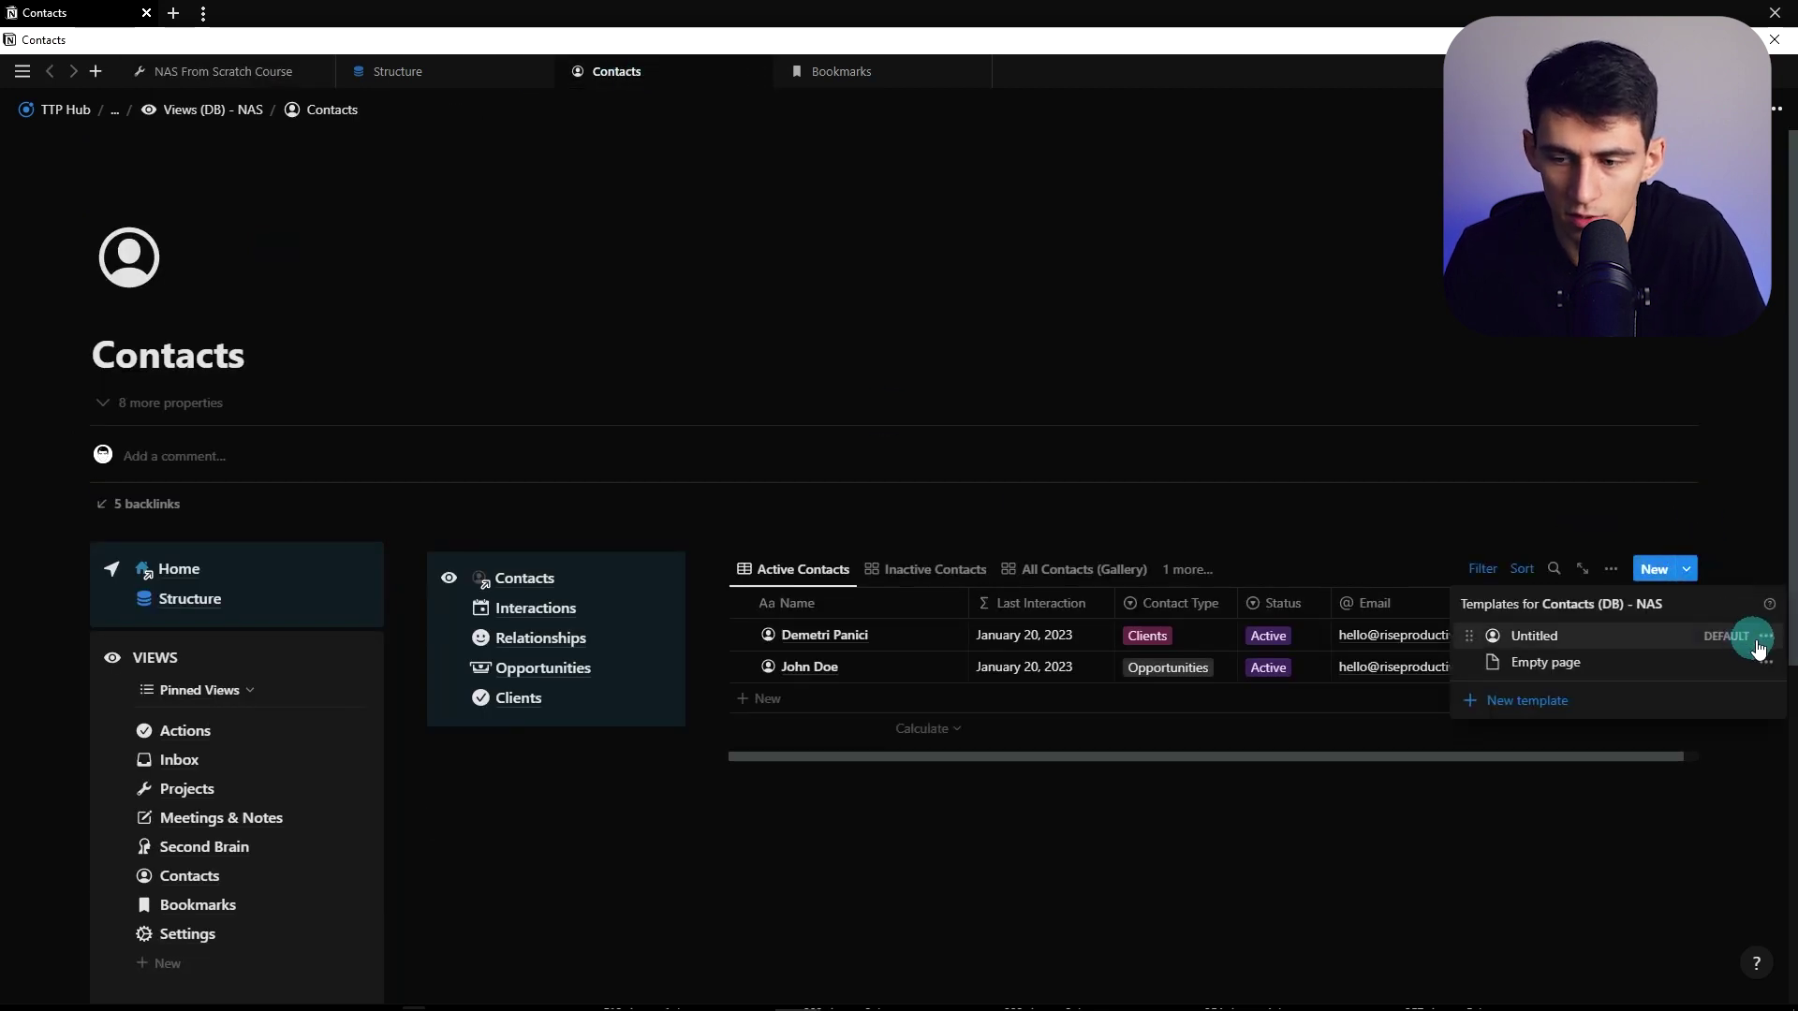
pyautogui.click(1765, 636)
pyautogui.click(1583, 637)
pyautogui.click(434, 749)
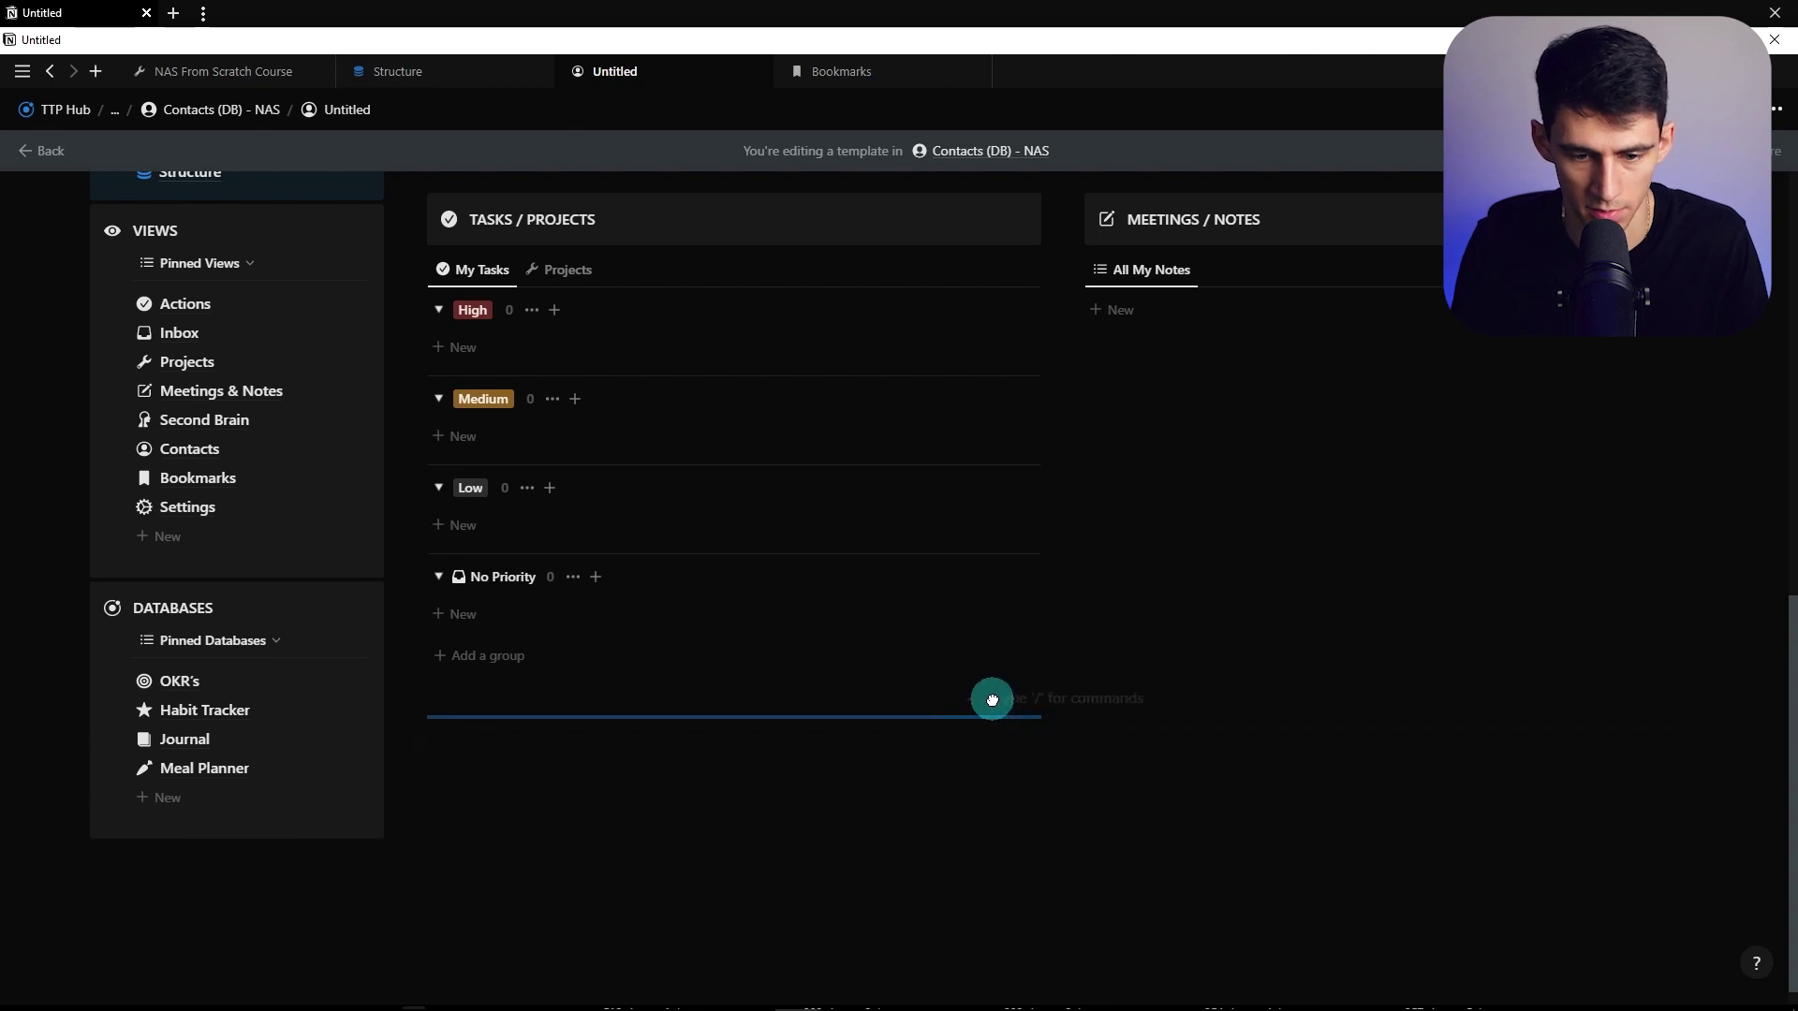
pyautogui.moveTo(993, 700); pyautogui.dragTo(1011, 726)
pyautogui.click(959, 742)
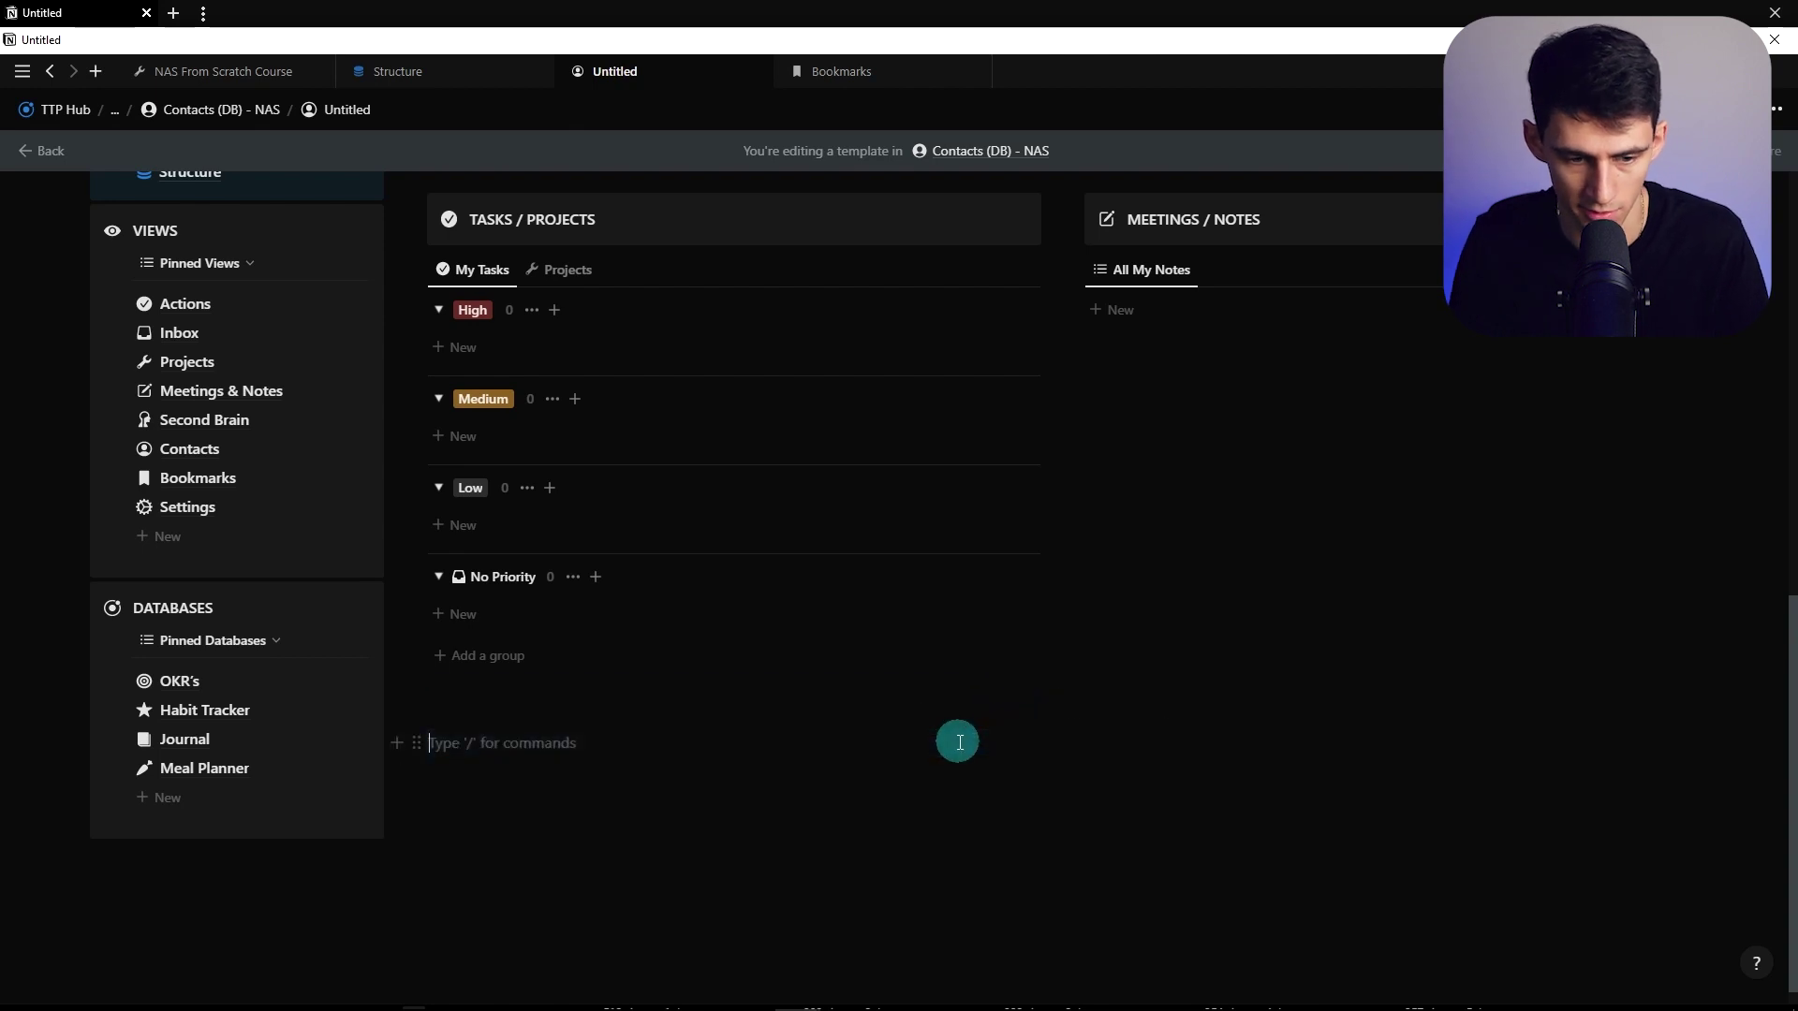
# Copy the Bookmarks gallery from the NAS From Scratch Course page into the template
pyautogui.click(260, 71)
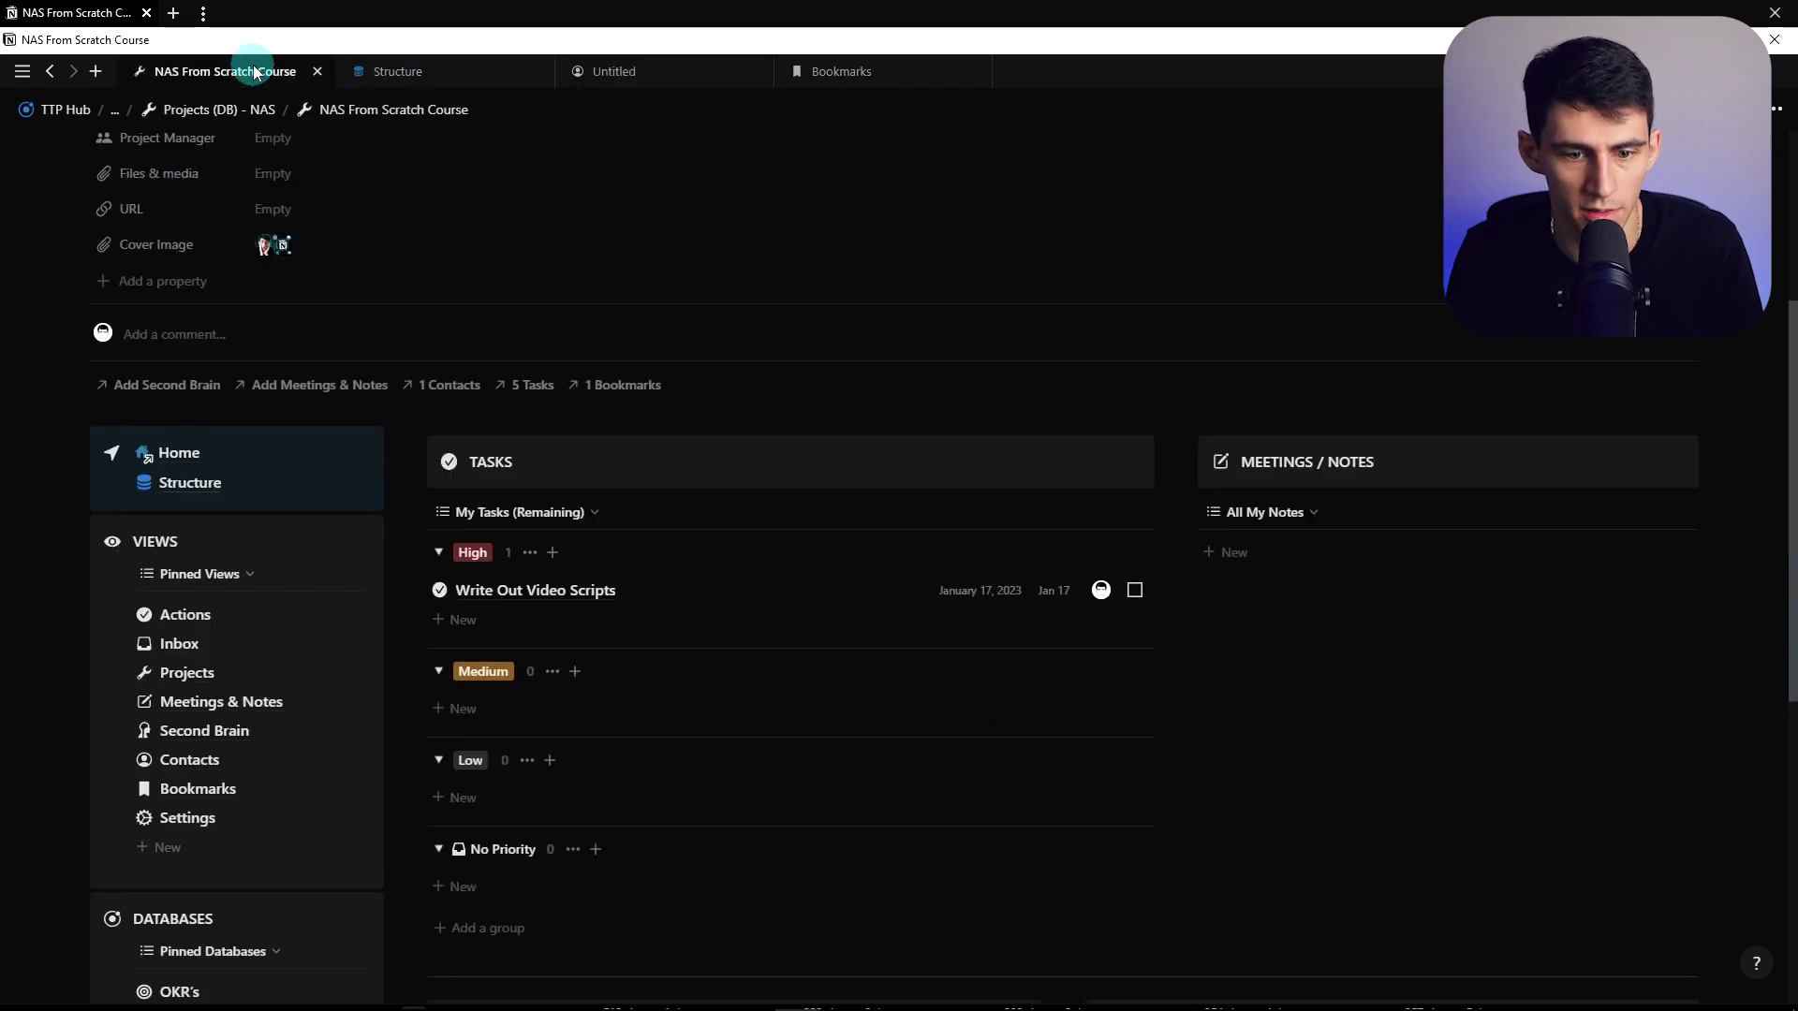
pyautogui.scroll(-6, 1340, 431)
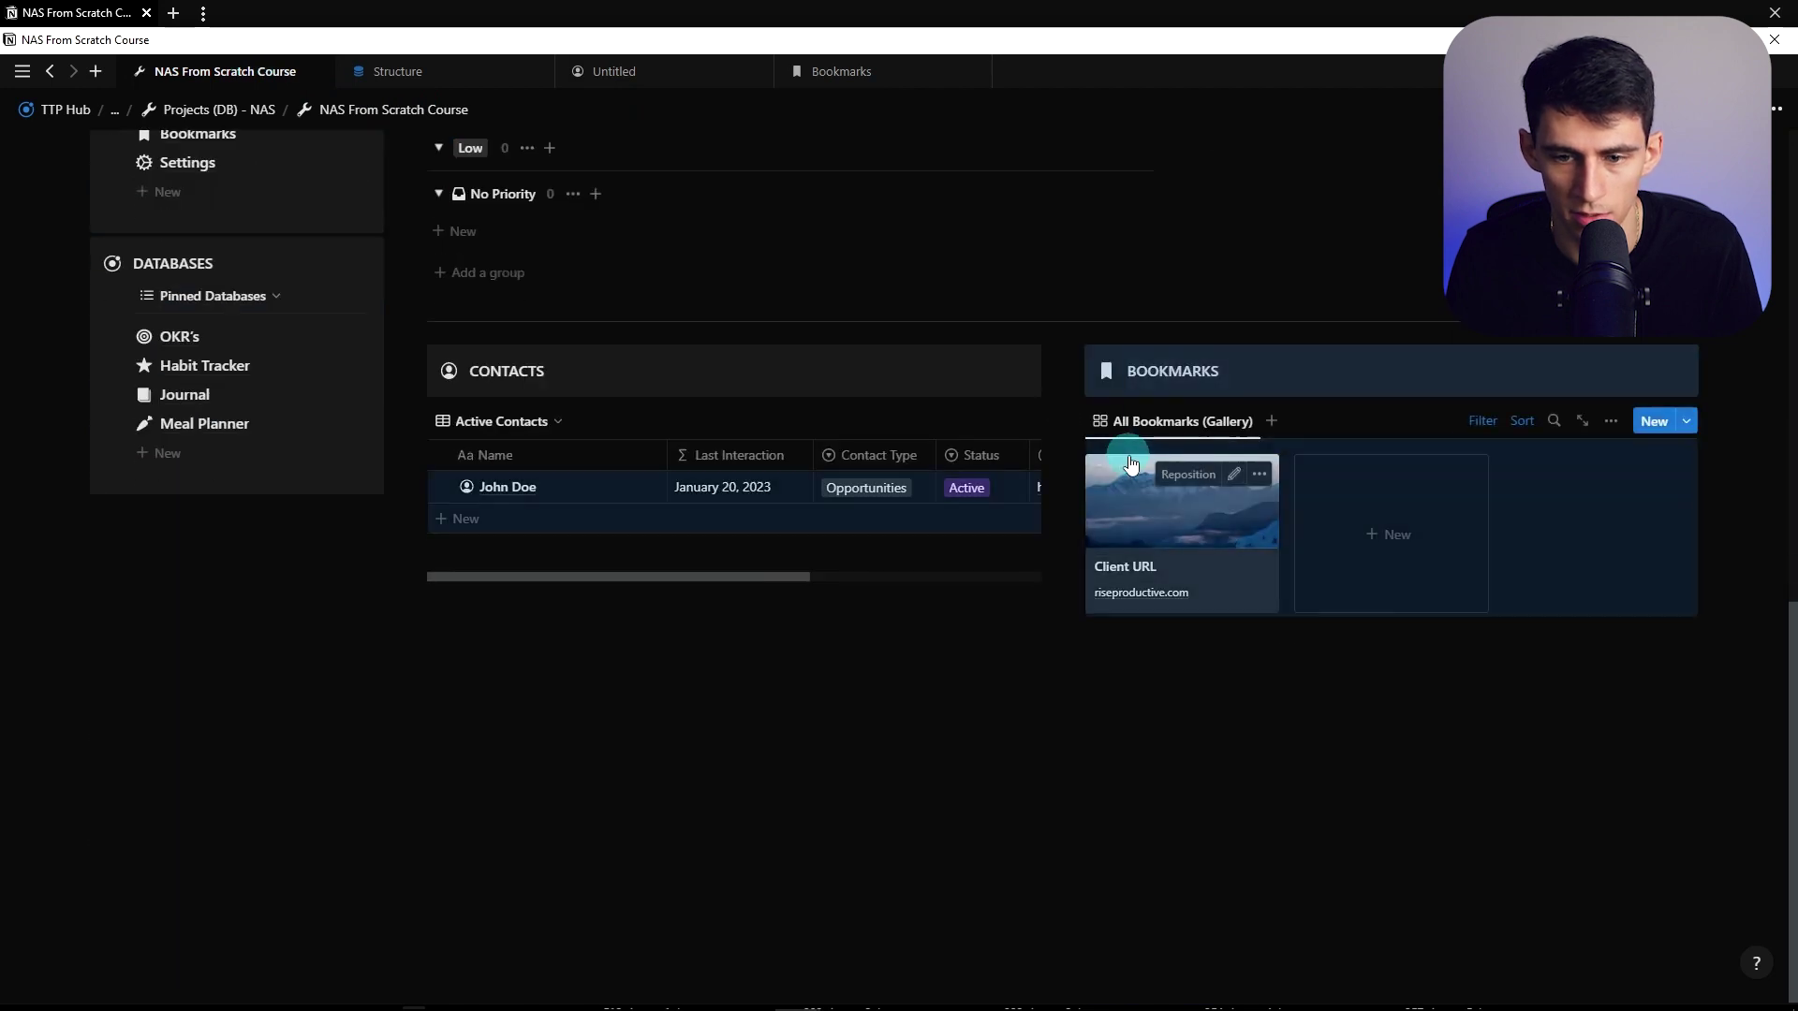
pyautogui.hotkey('ctrl', 'c')
pyautogui.click(613, 71)
pyautogui.hotkey('ctrl', 'v')
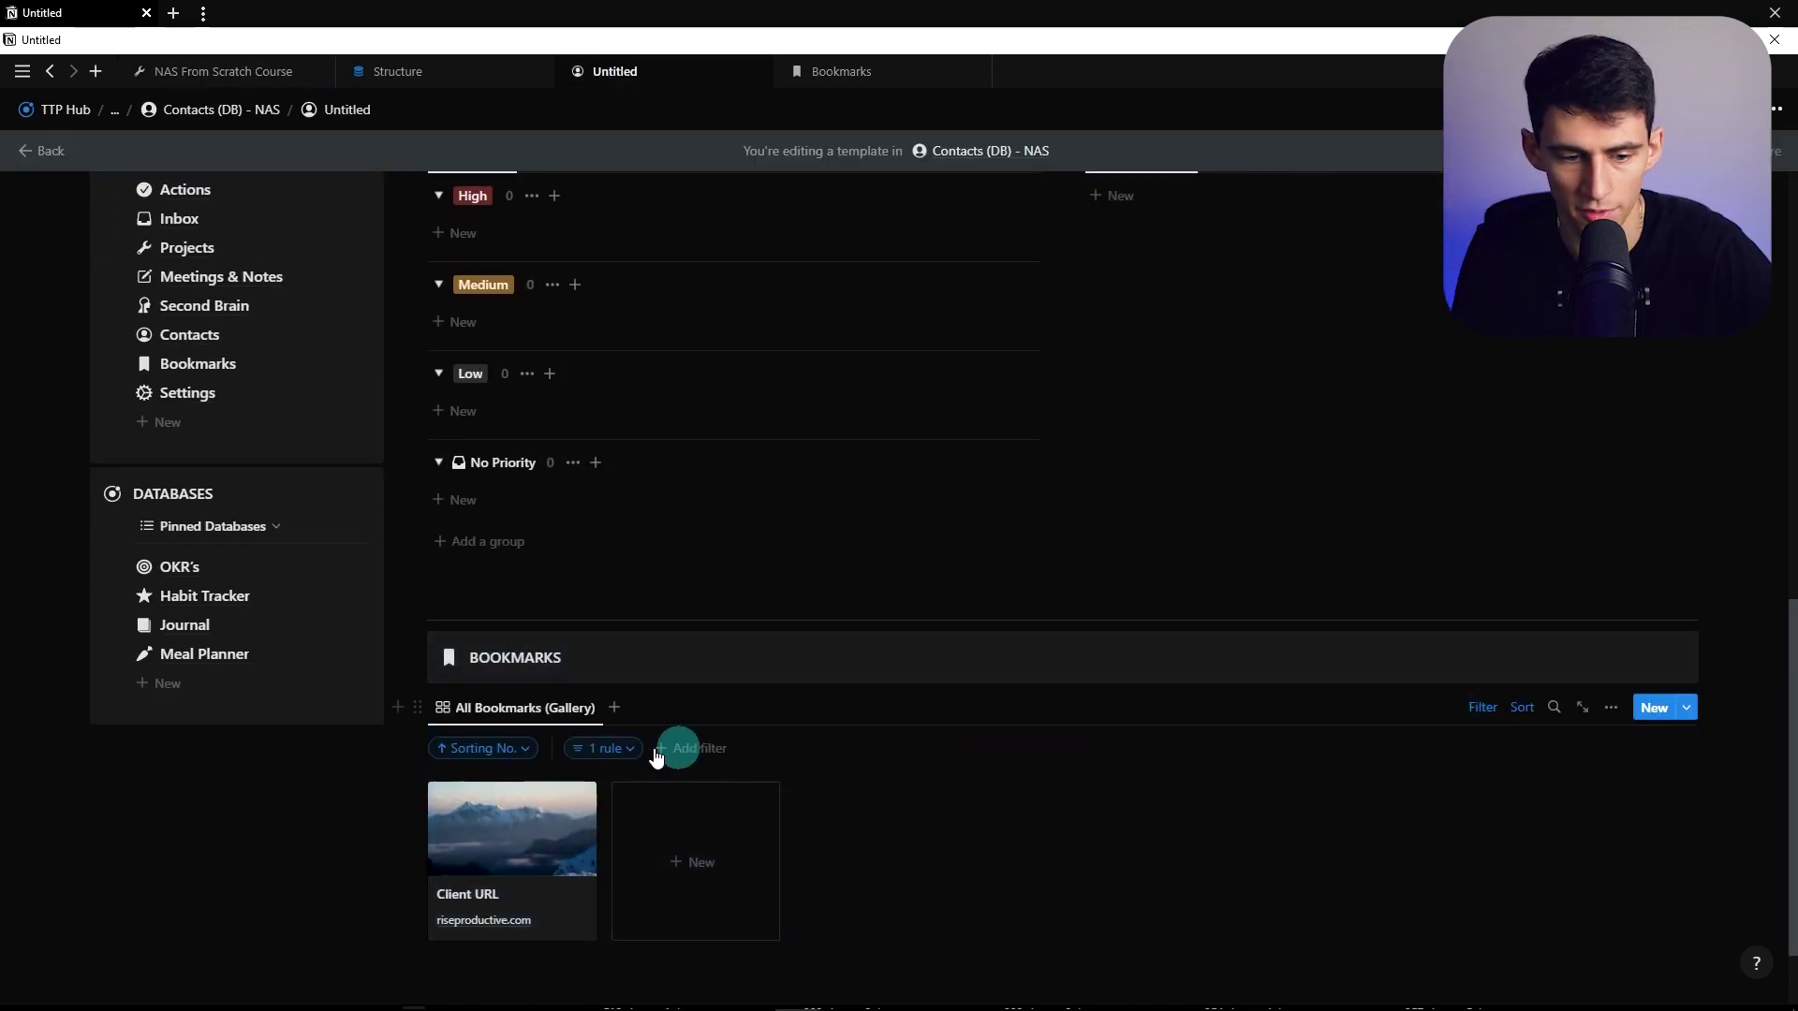
# Filter the pasted gallery to Contacts contains the template's own contact, saved for everyone
pyautogui.click(496, 794)
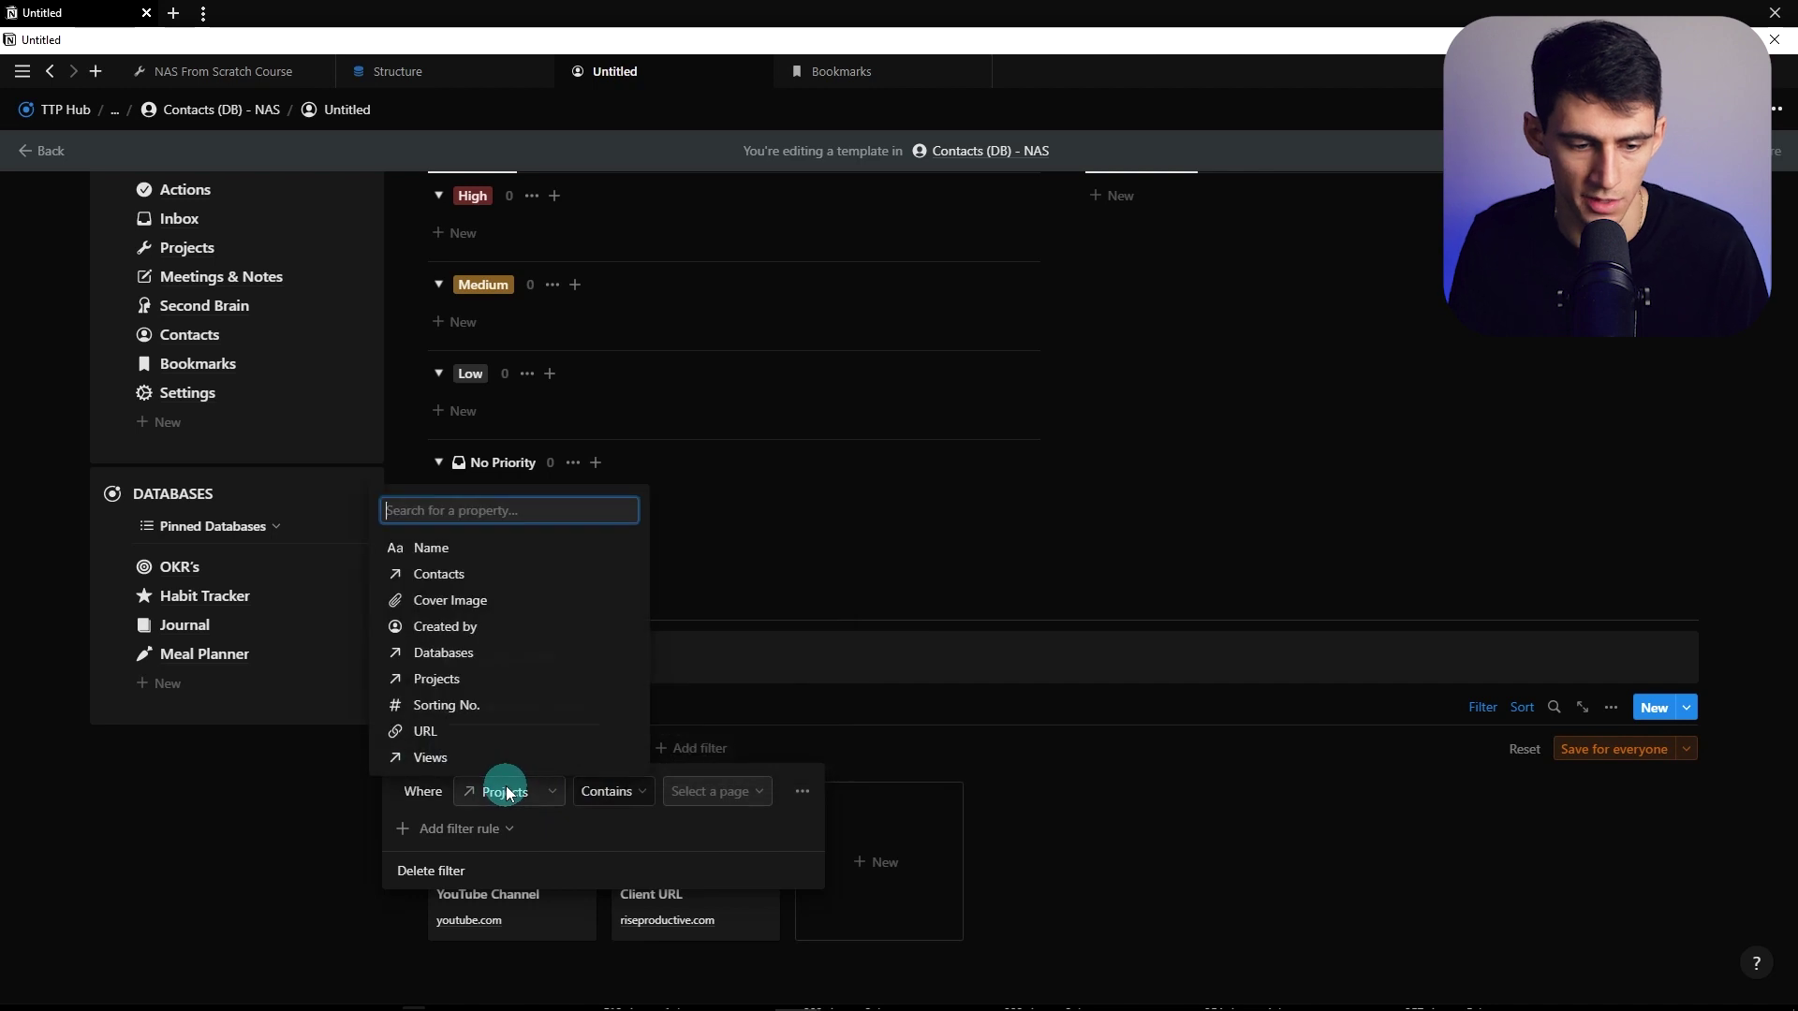
pyautogui.write('co')
pyautogui.press('Return')
pyautogui.click(713, 791)
pyautogui.click(660, 832)
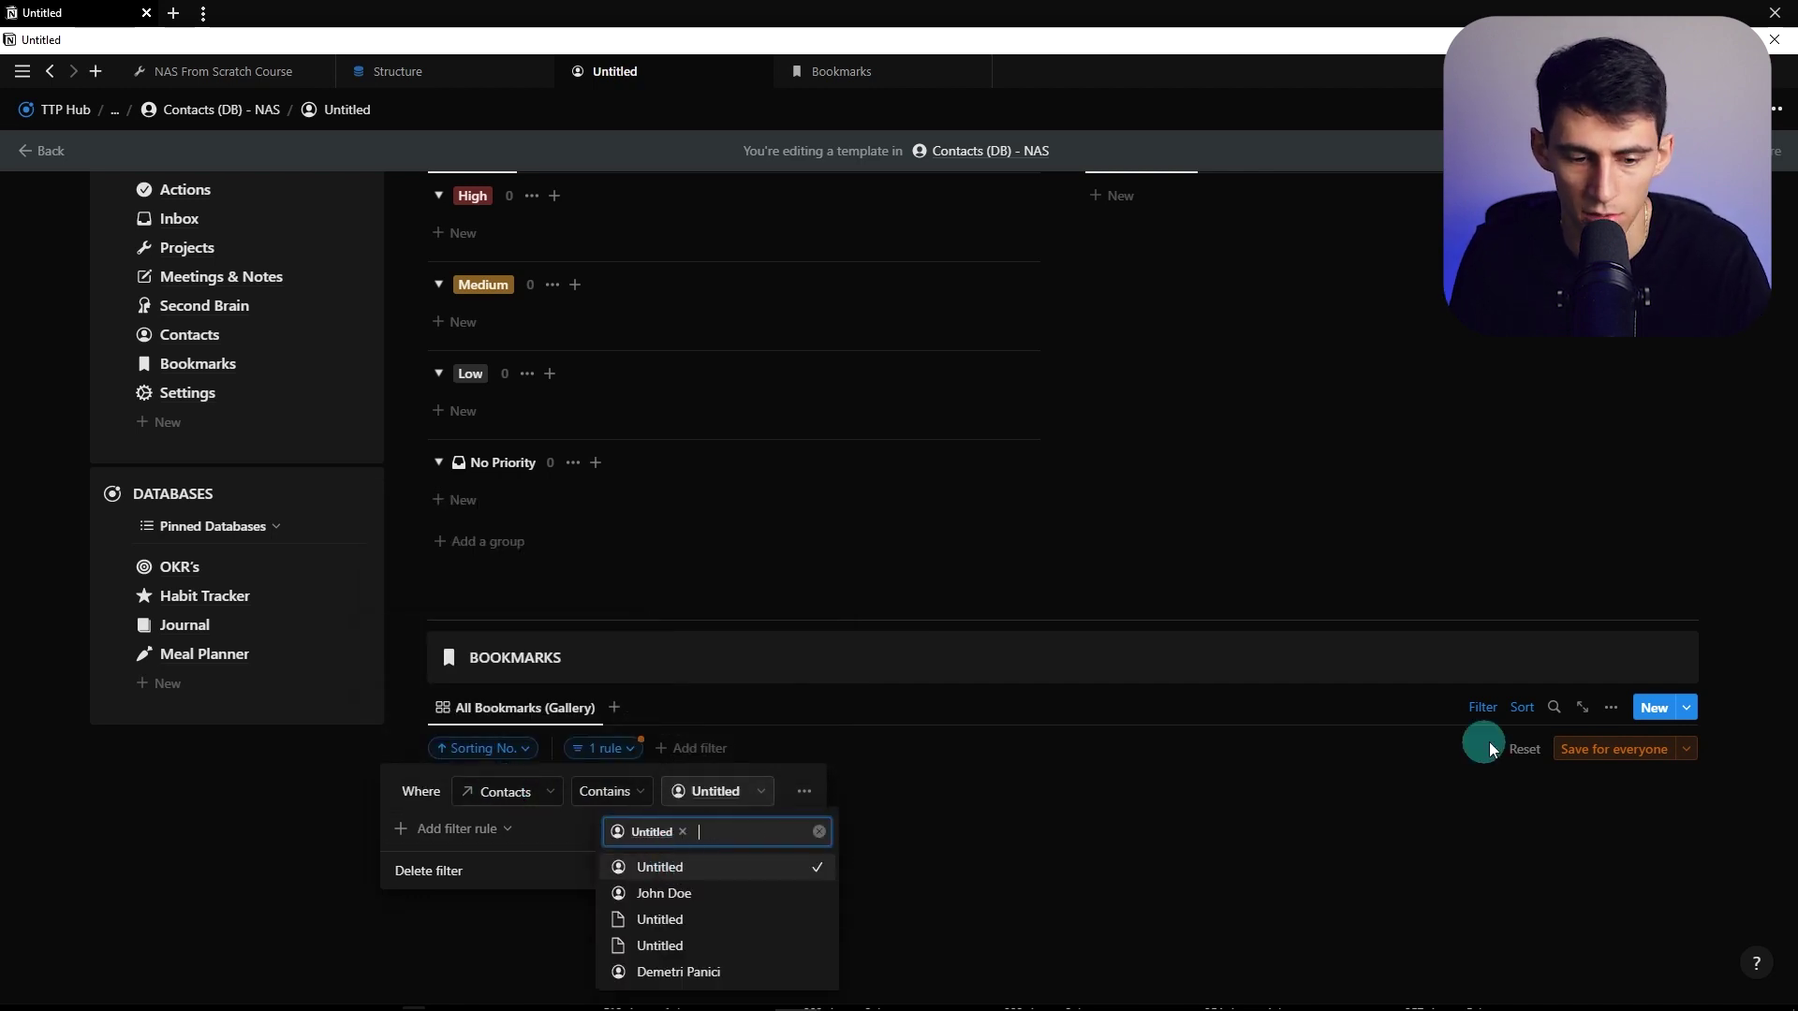
pyautogui.click(1610, 749)
# Set the template's Bookmarks property to display in minimal form
pyautogui.scroll(2, 843, 468)
pyautogui.click(152, 569)
pyautogui.moveTo(187, 604)
pyautogui.click(306, 630)
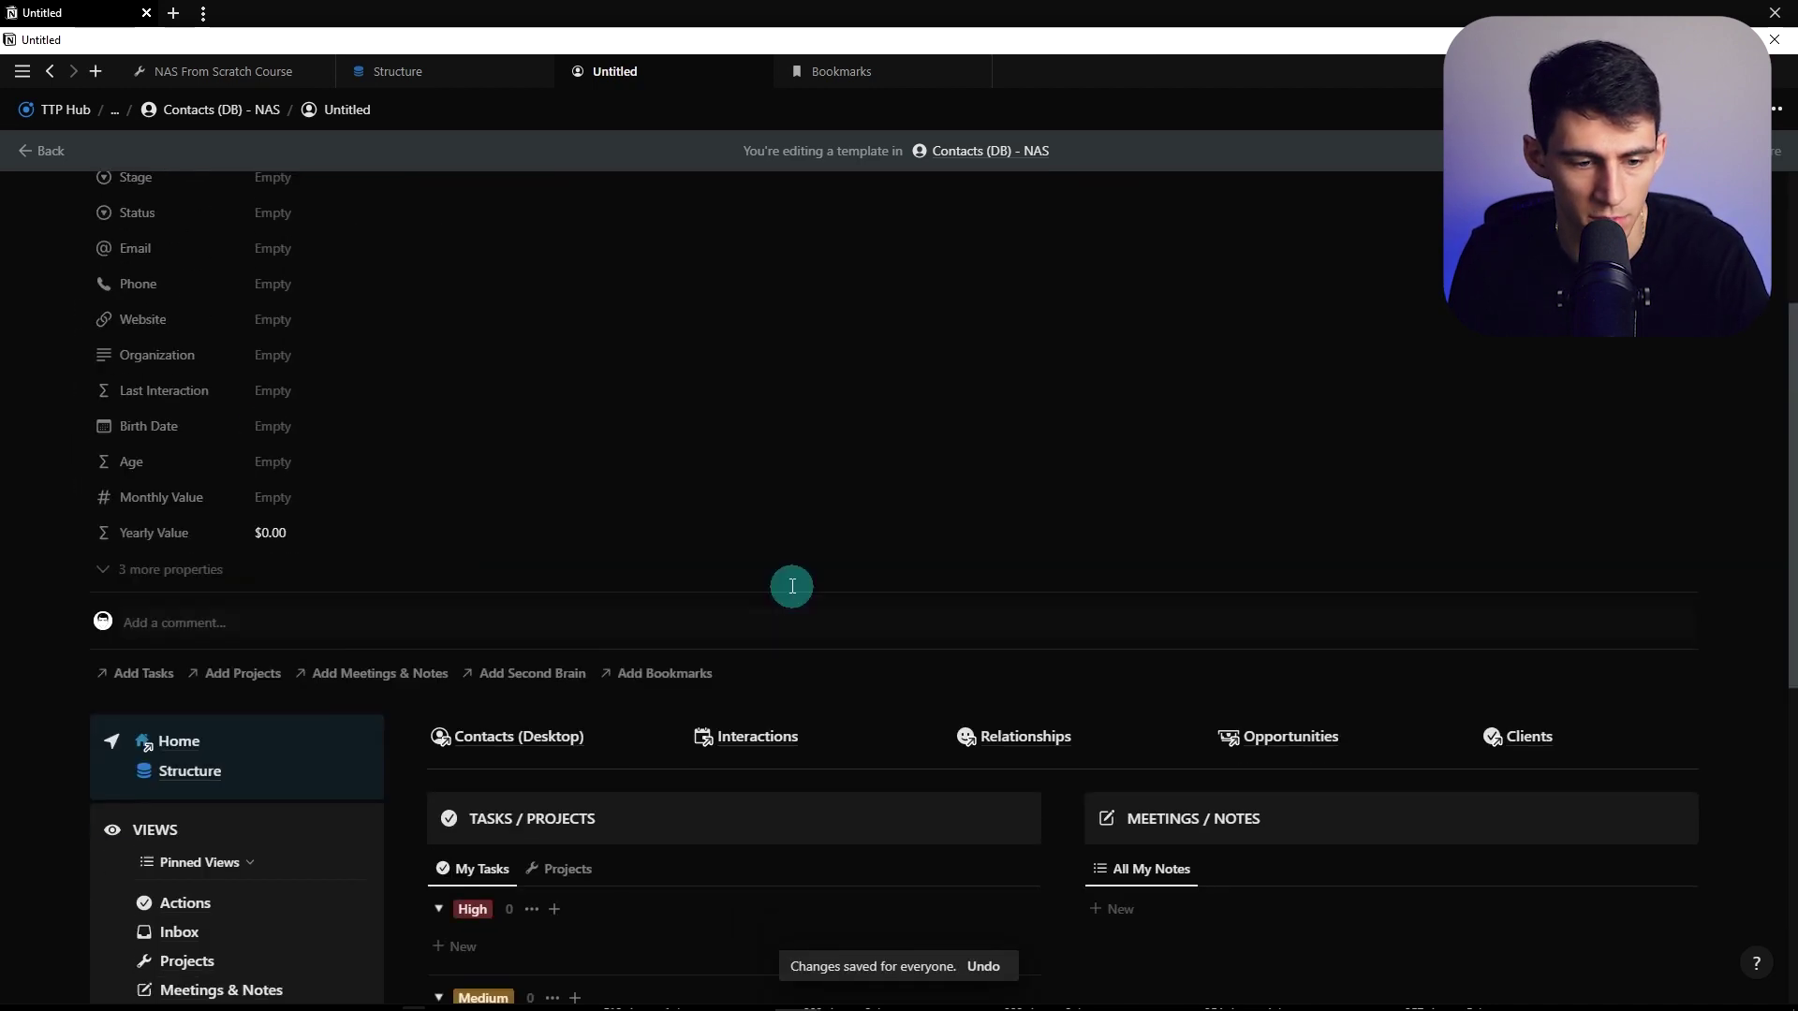
pyautogui.scroll(-3, 656, 525)
pyautogui.click(525, 459)
# Add an 'Example Guy' contact with Contact Type set to Relationship
pyautogui.hotkey('ctrl', '[')
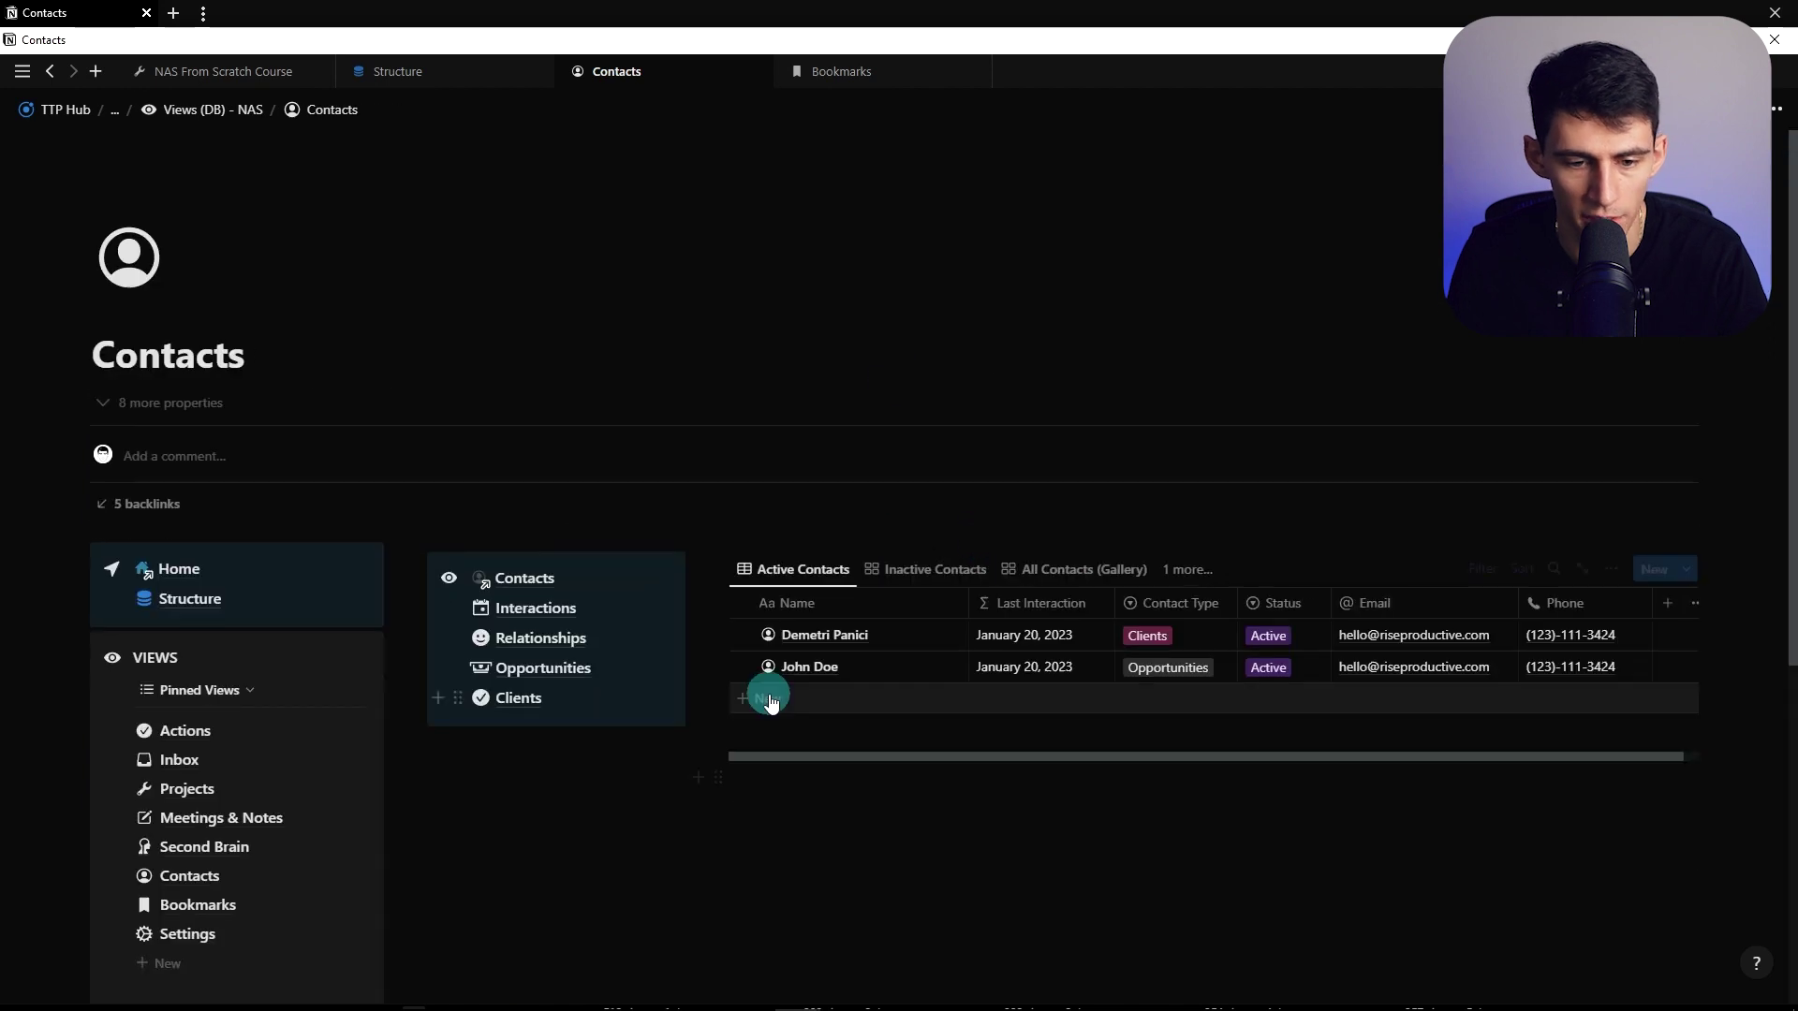
pyautogui.scroll(-1, 761, 689)
pyautogui.click(937, 605)
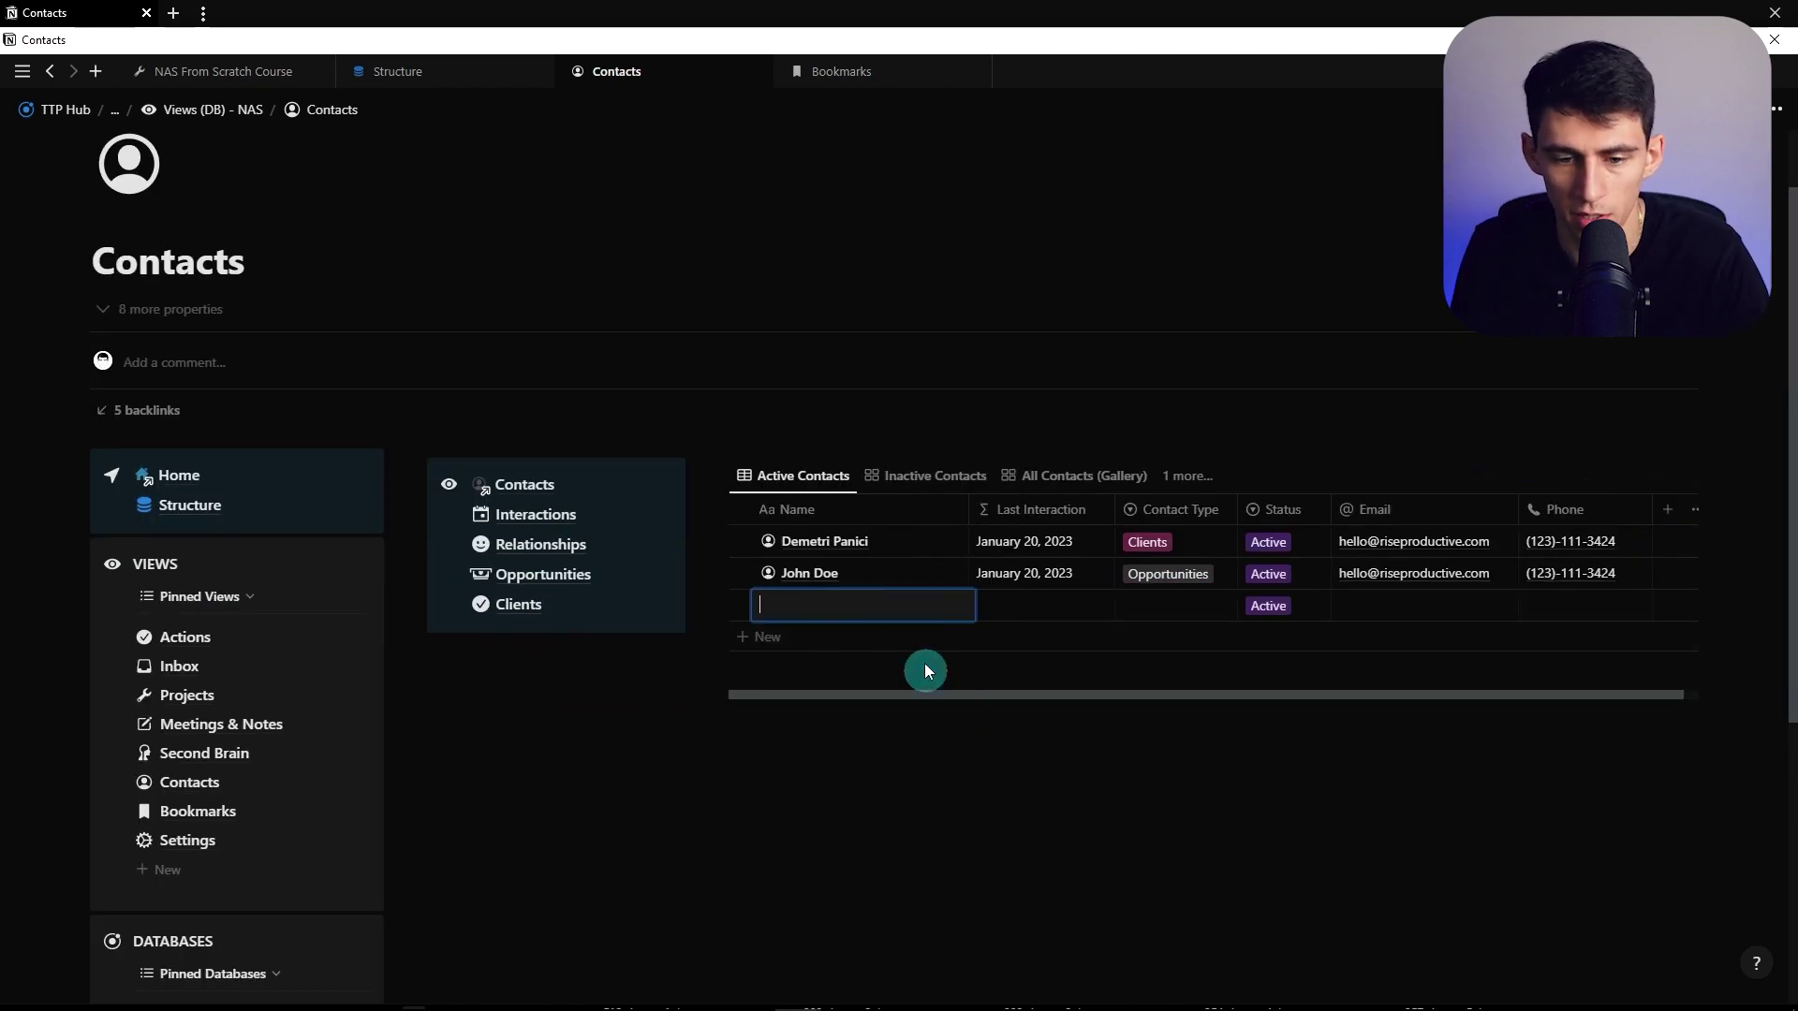
pyautogui.write('Ex')
pyautogui.write('ample Guy')
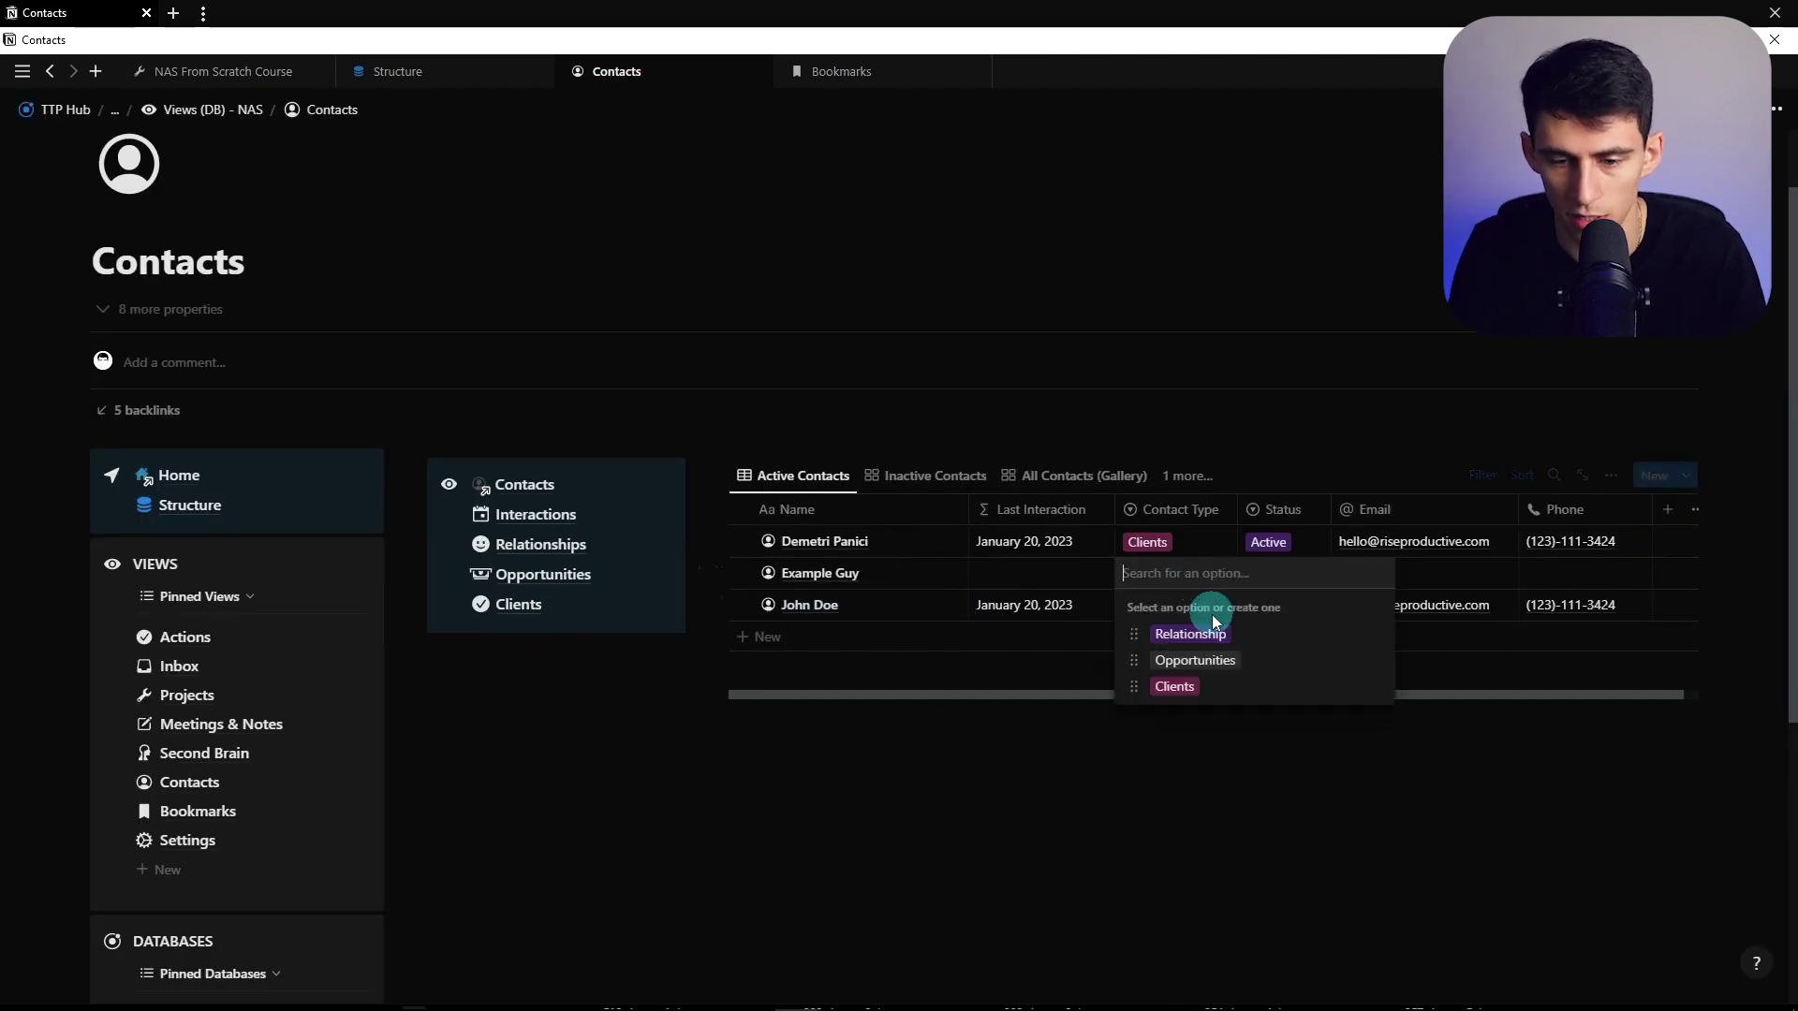
pyautogui.click(1217, 635)
# Link the YouTube Channel bookmark on Example Guy's full page, then go to Structure
pyautogui.click(937, 574)
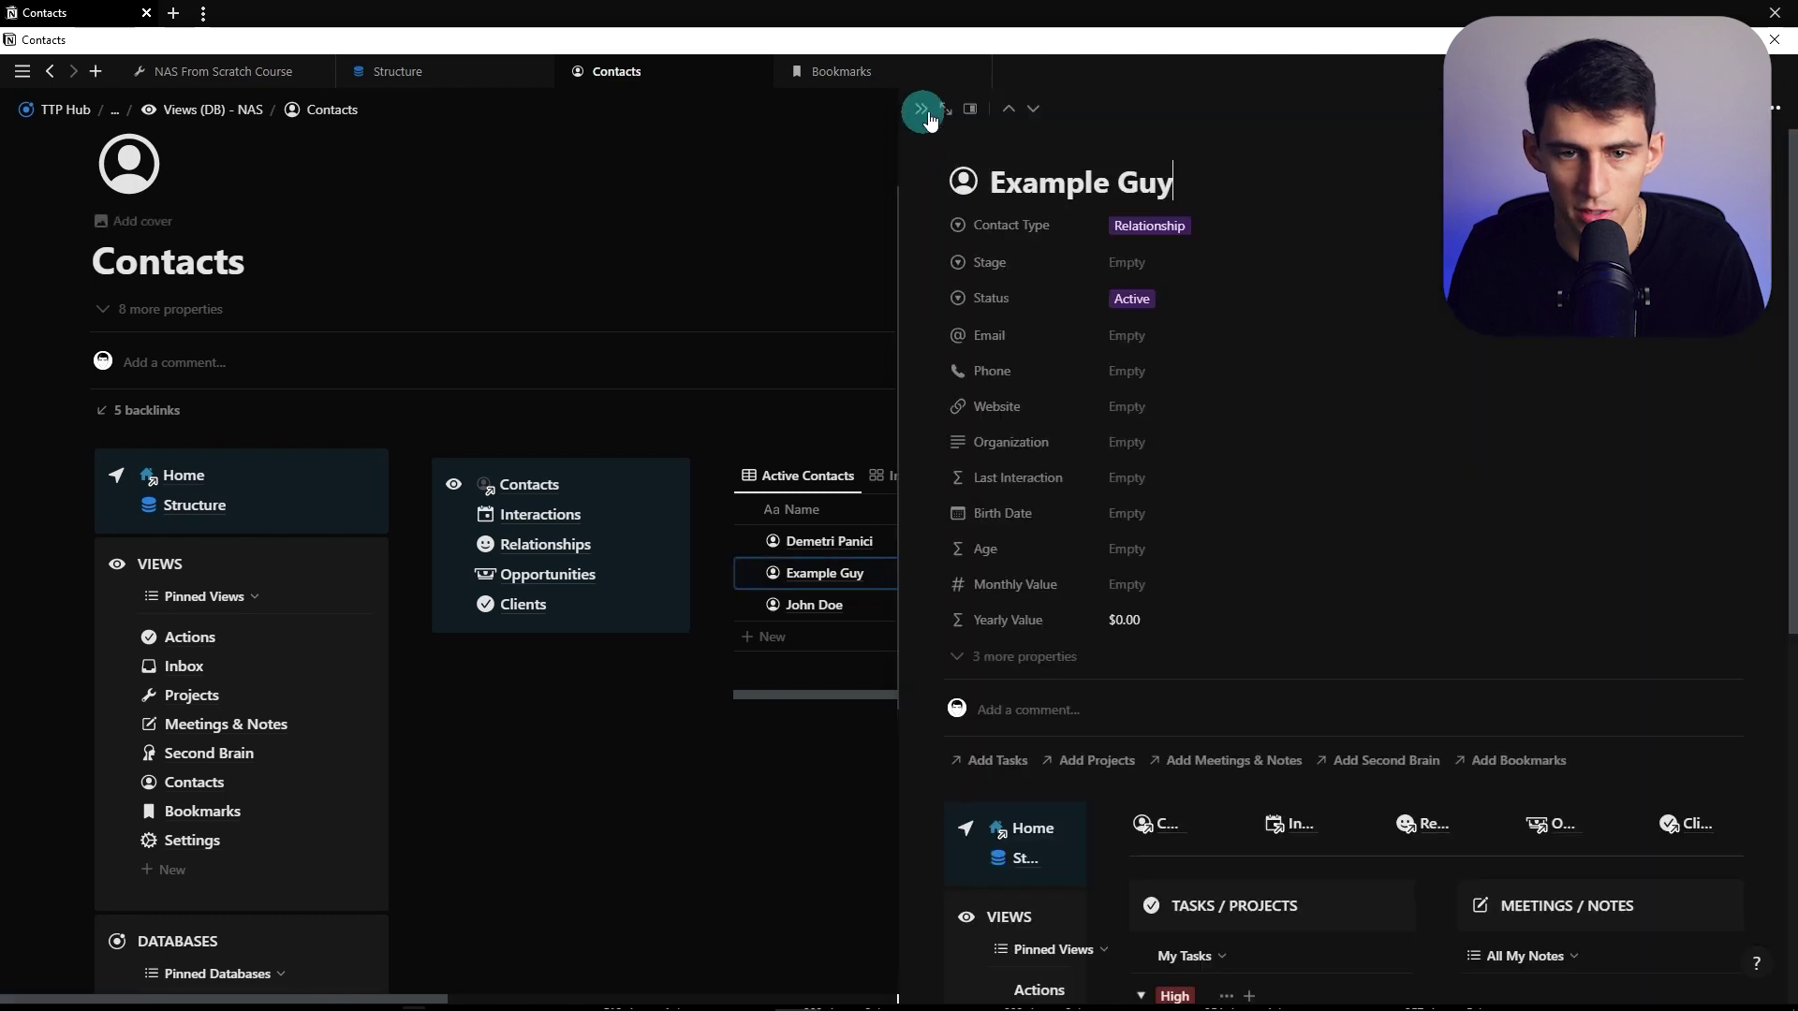
pyautogui.click(944, 115)
pyautogui.scroll(-10, 1039, 662)
pyautogui.scroll(6, 1027, 643)
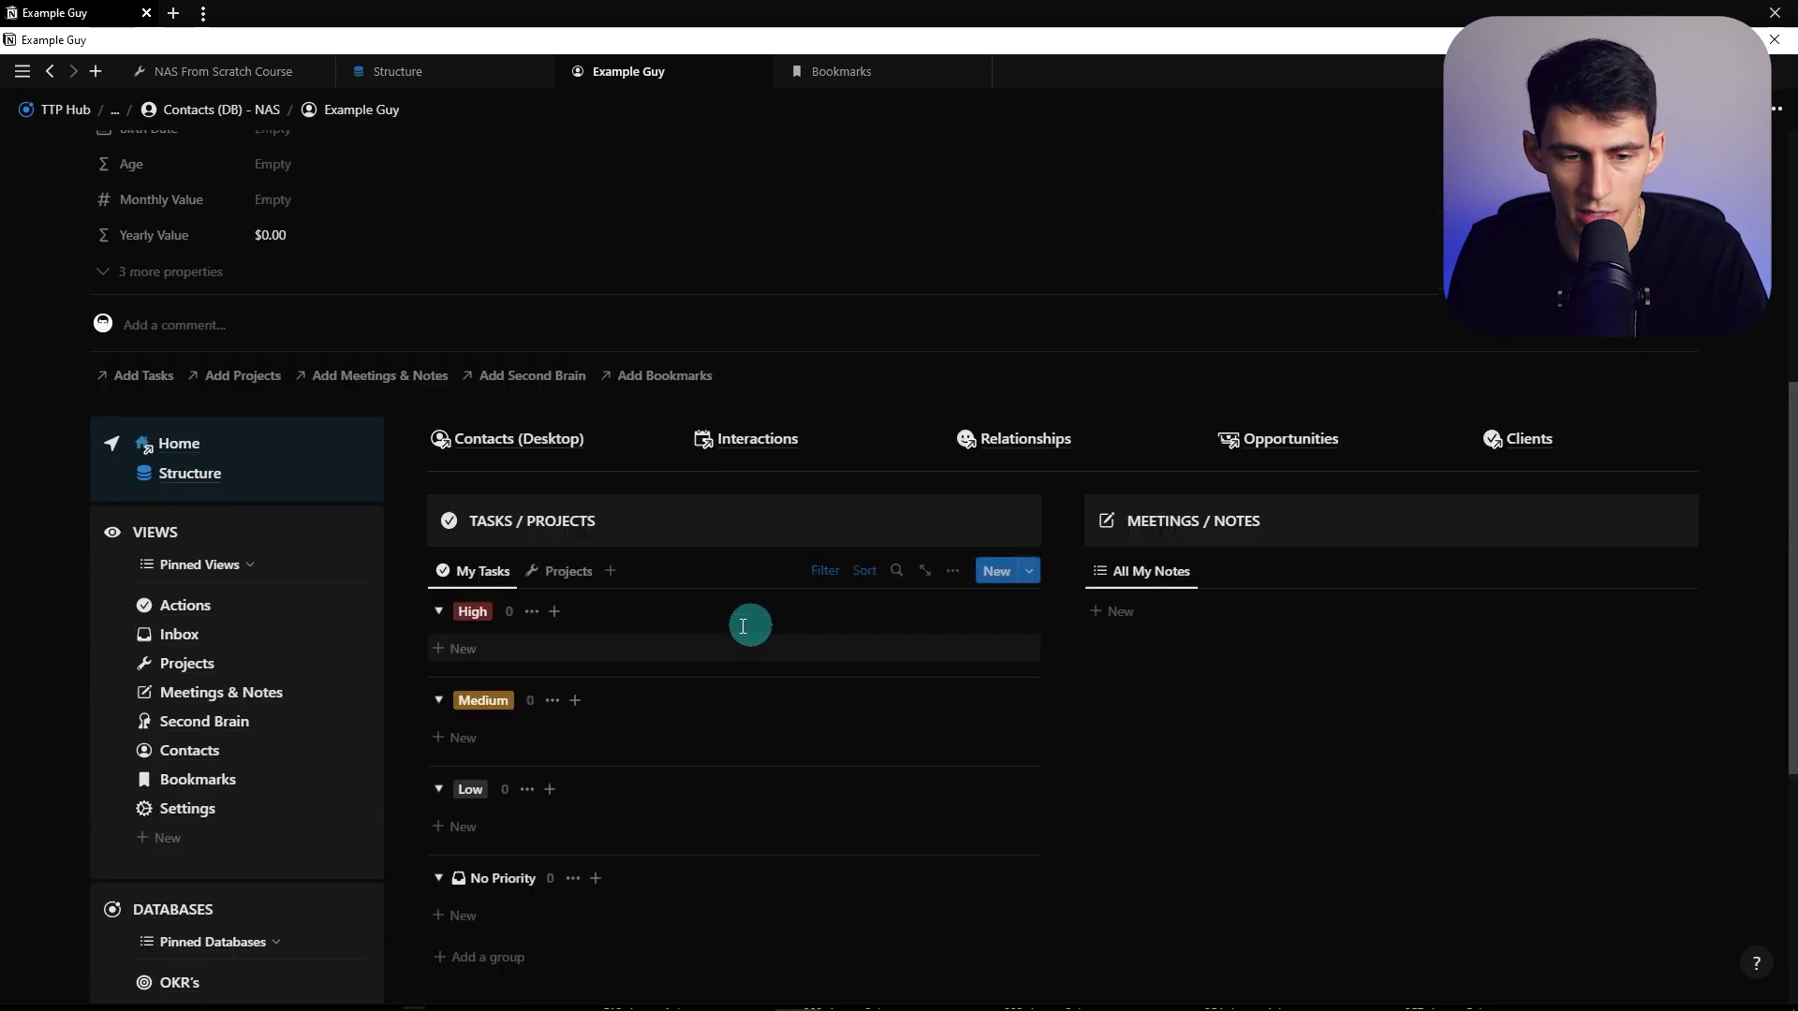
pyautogui.click(655, 376)
pyautogui.click(773, 371)
pyautogui.scroll(-5, 730, 505)
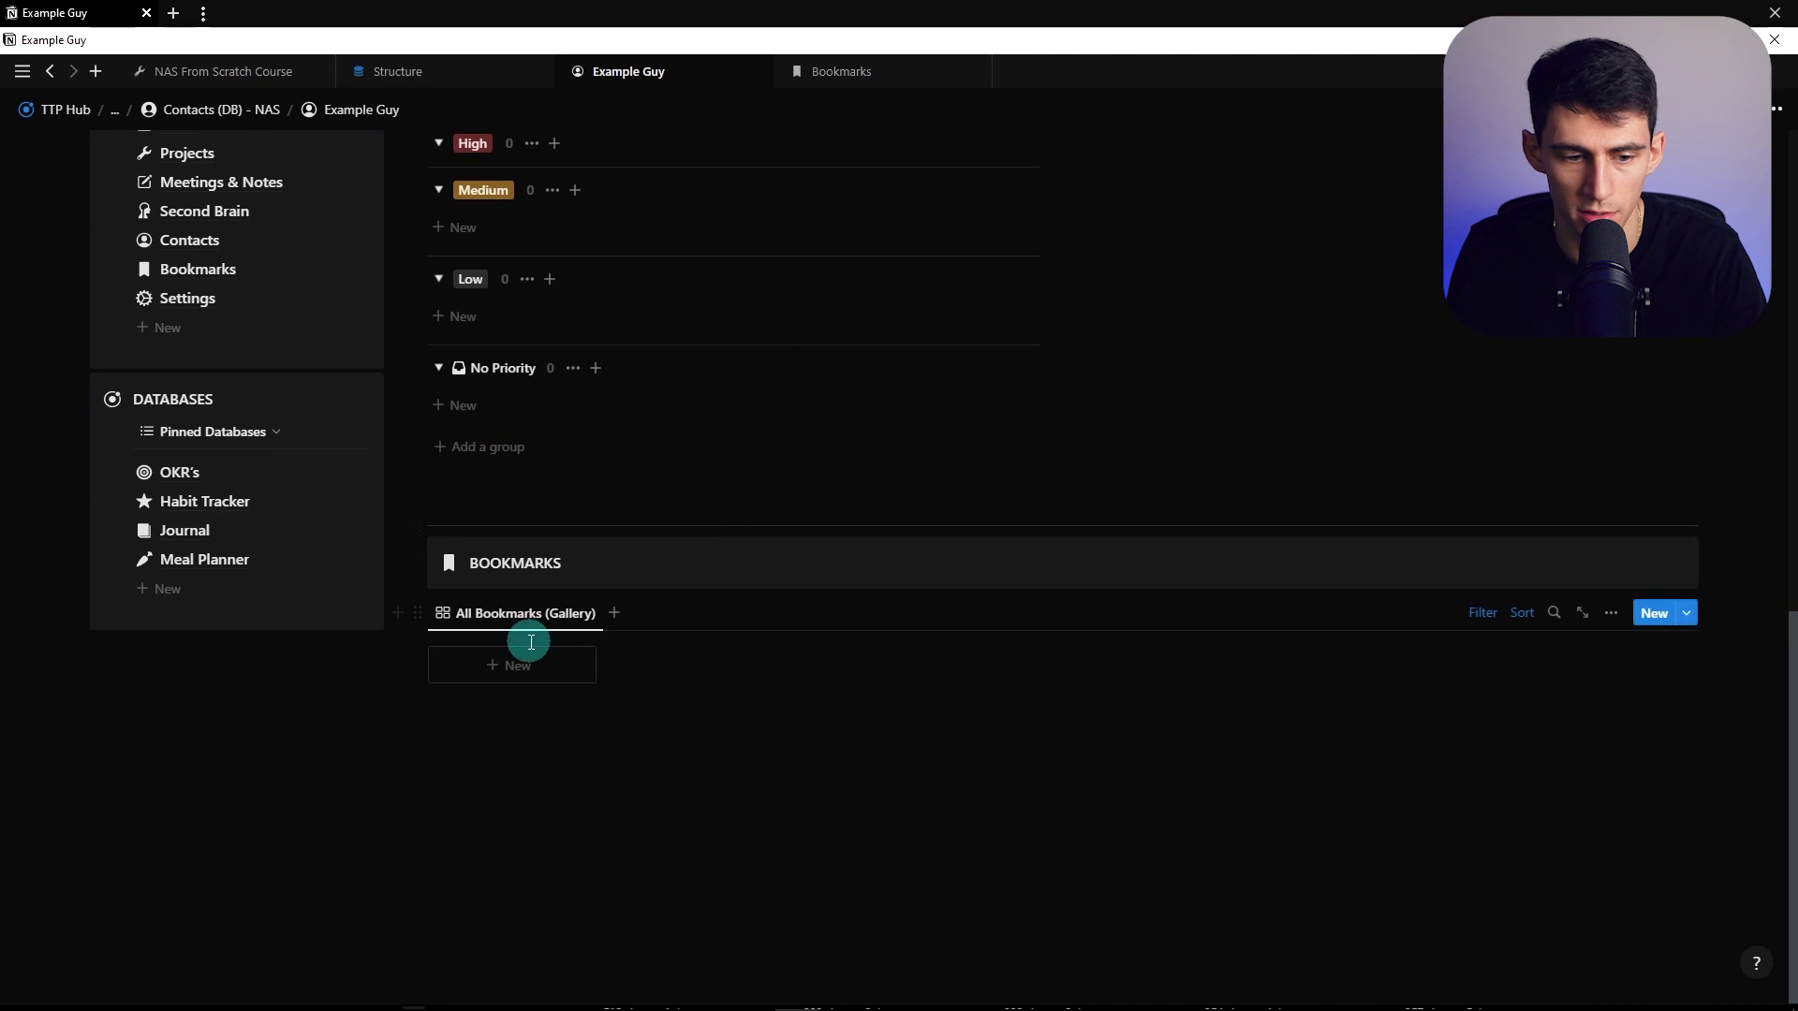
pyautogui.scroll(4, 610, 468)
pyautogui.scroll(-4, 233, 281)
pyautogui.scroll(4, 186, 264)
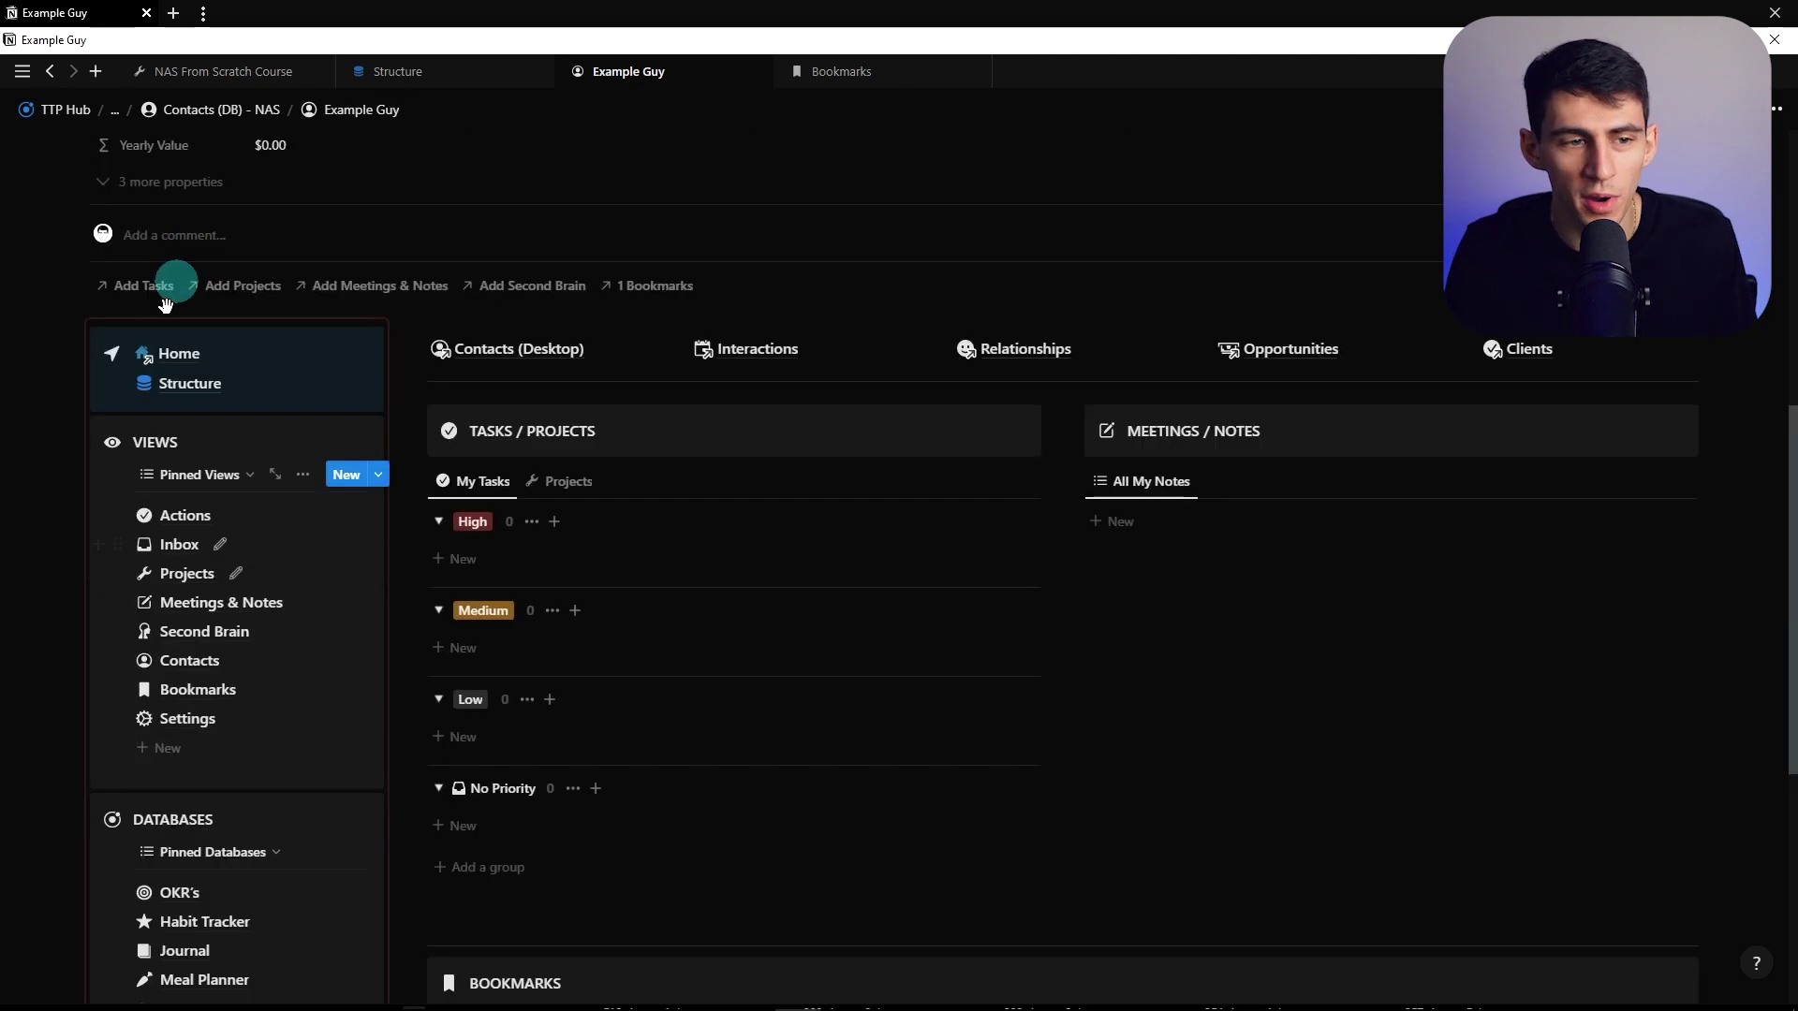
pyautogui.click(184, 403)
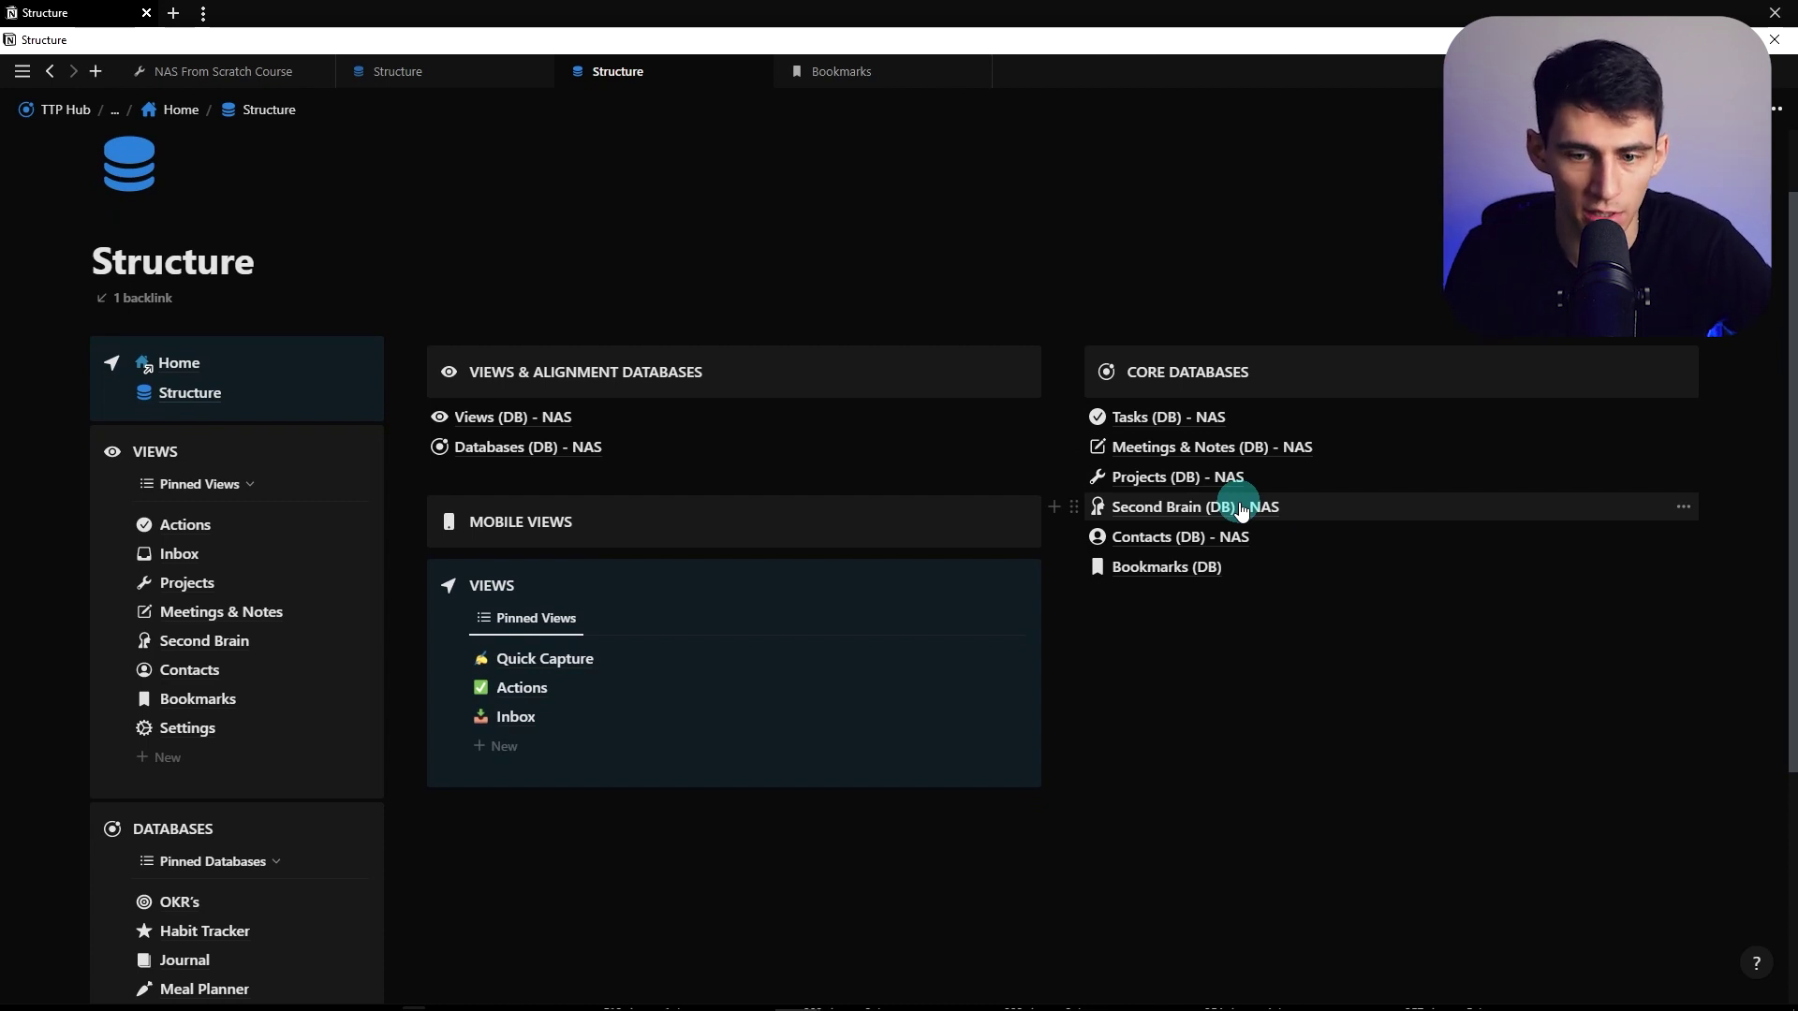
# Open NAS From Scratch Course from the Projects board as a full page
pyautogui.hotkey('alt', 'Left')
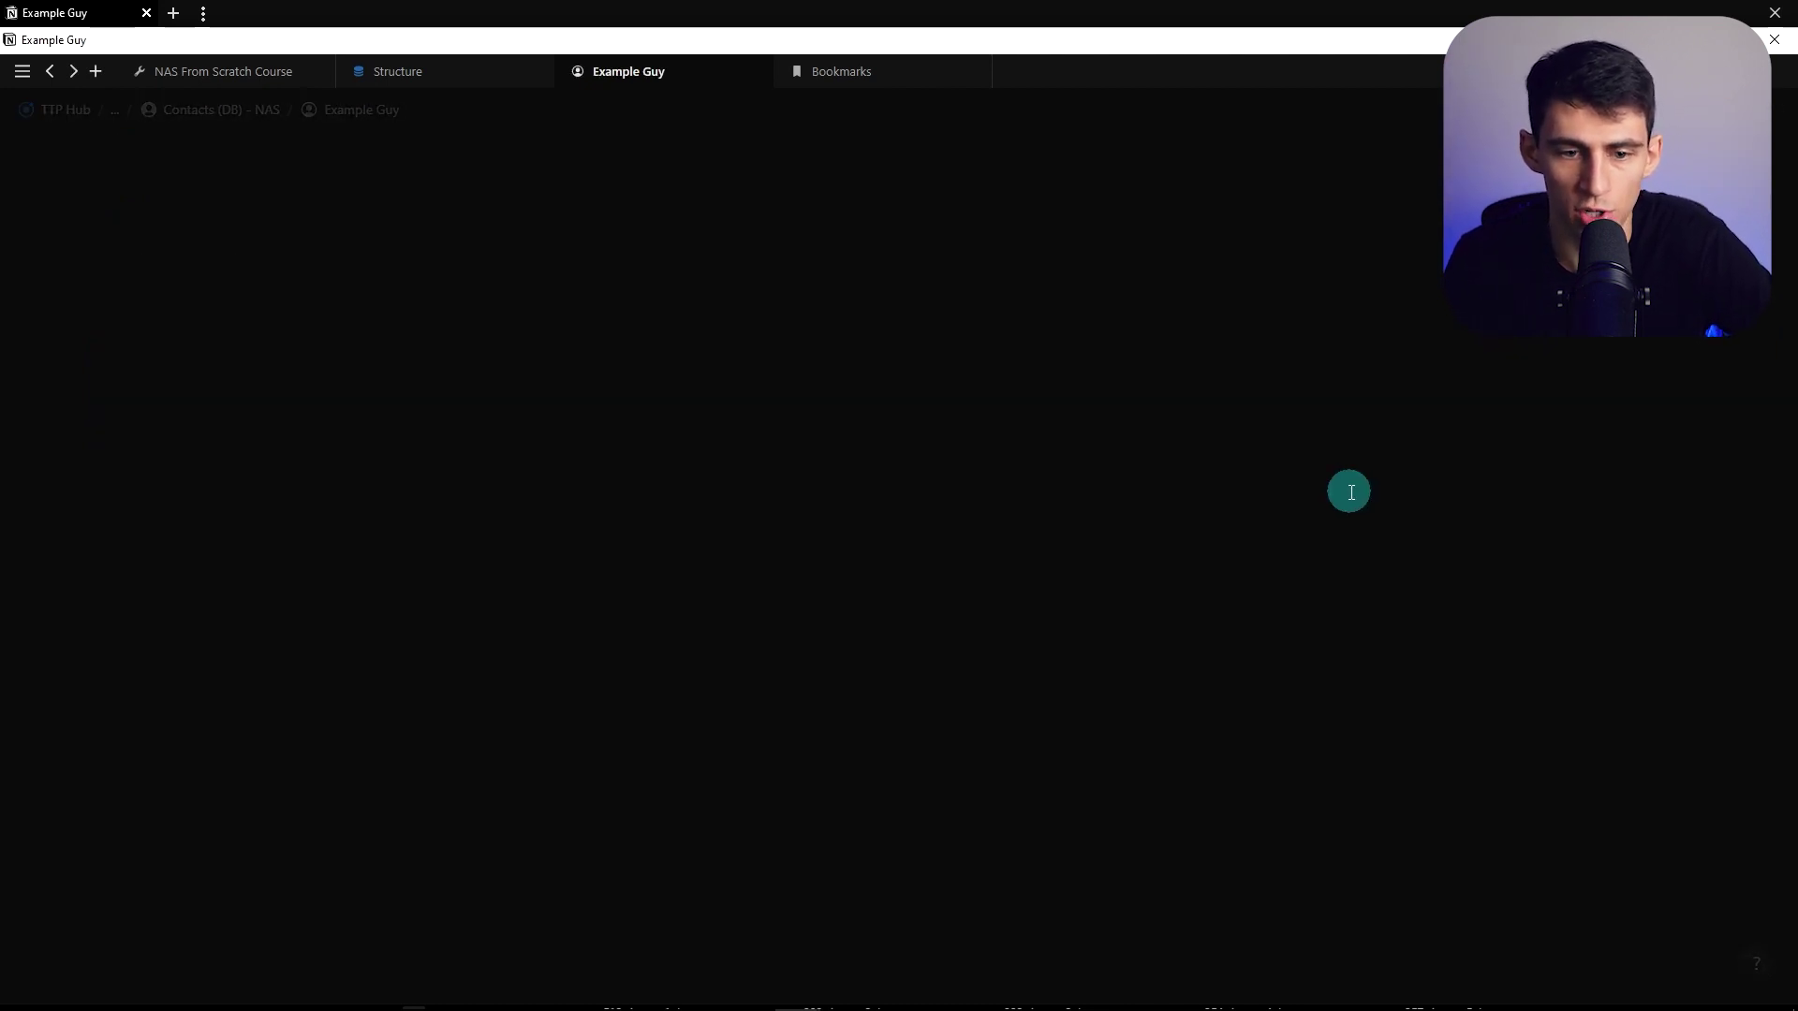
pyautogui.scroll(2, 635, 433)
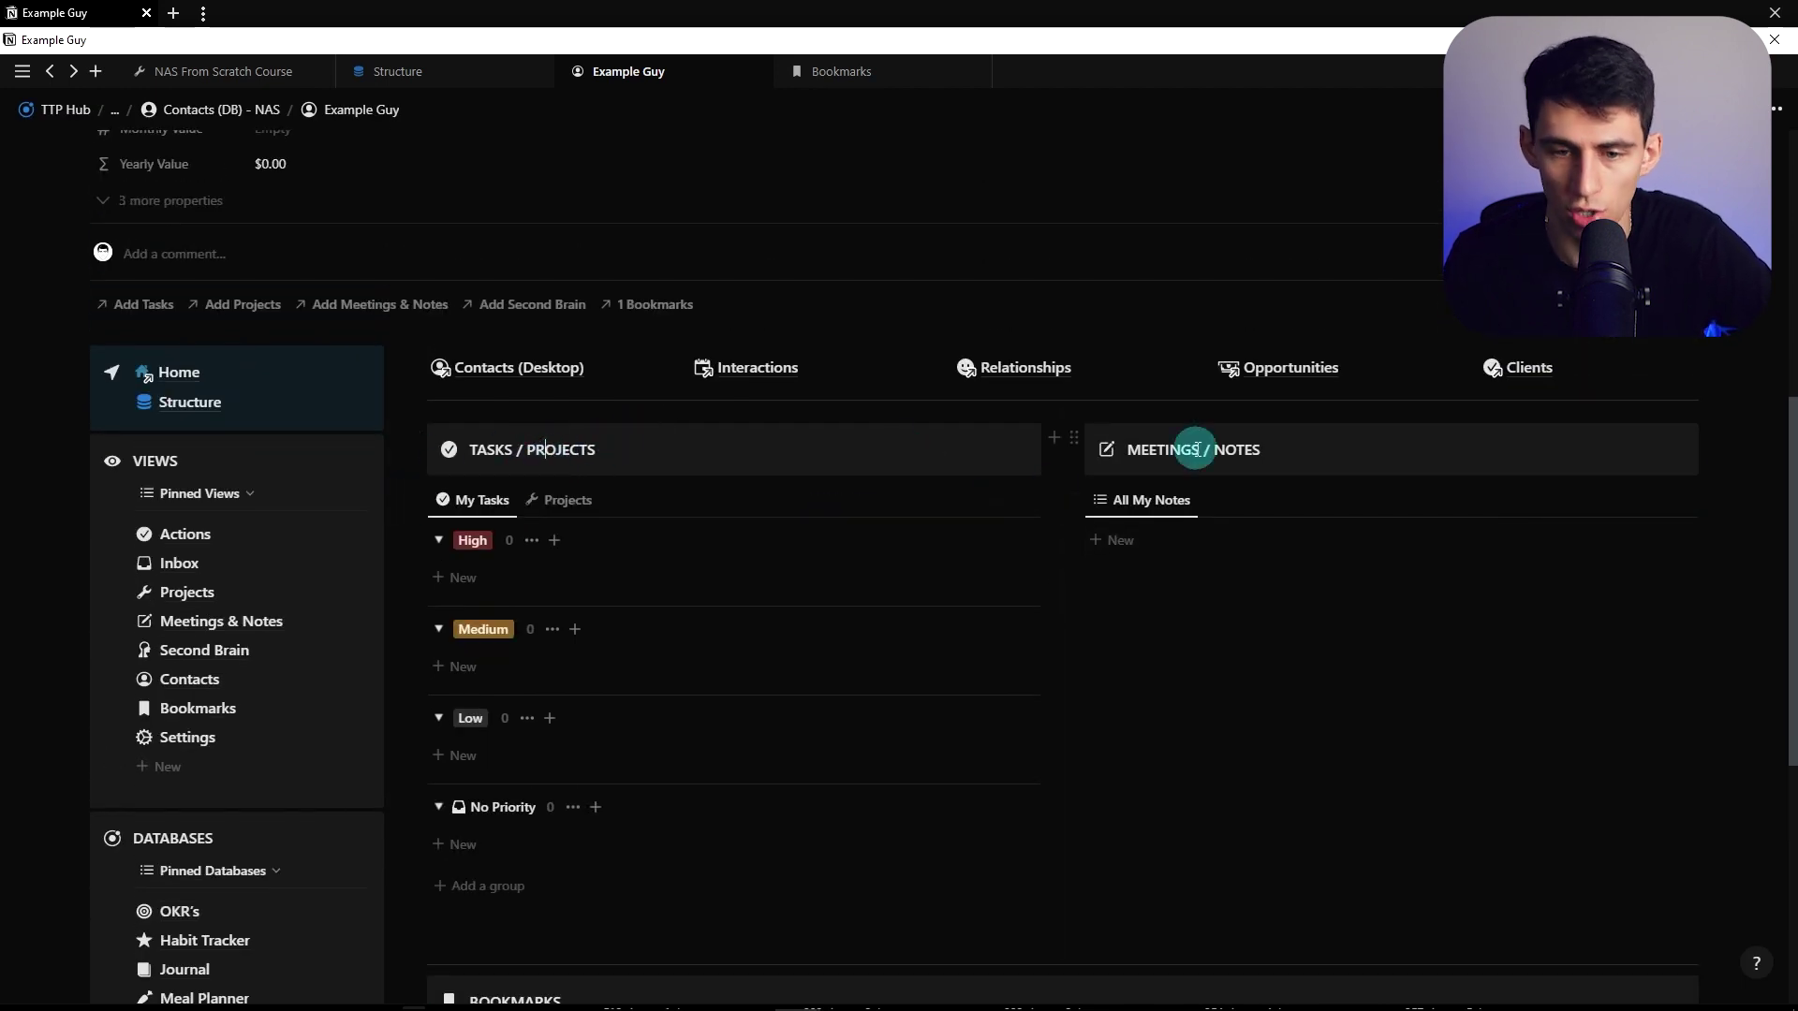
pyautogui.click(198, 588)
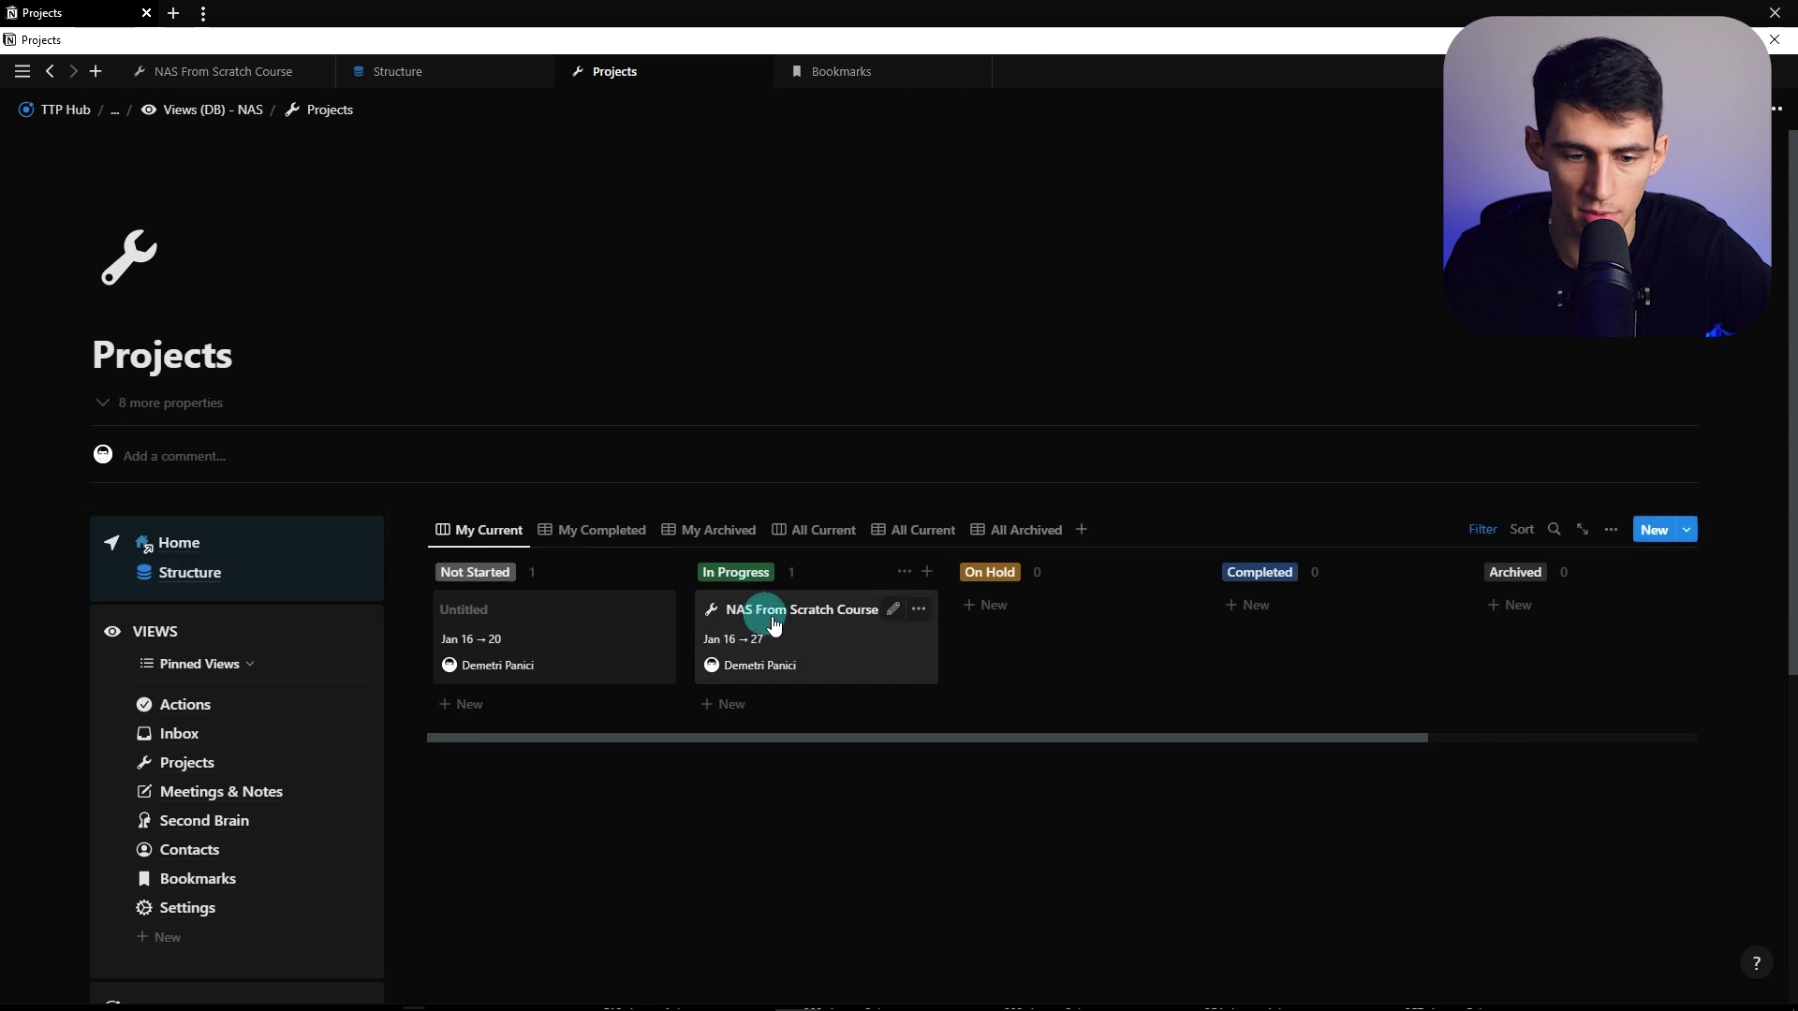
pyautogui.click(844, 627)
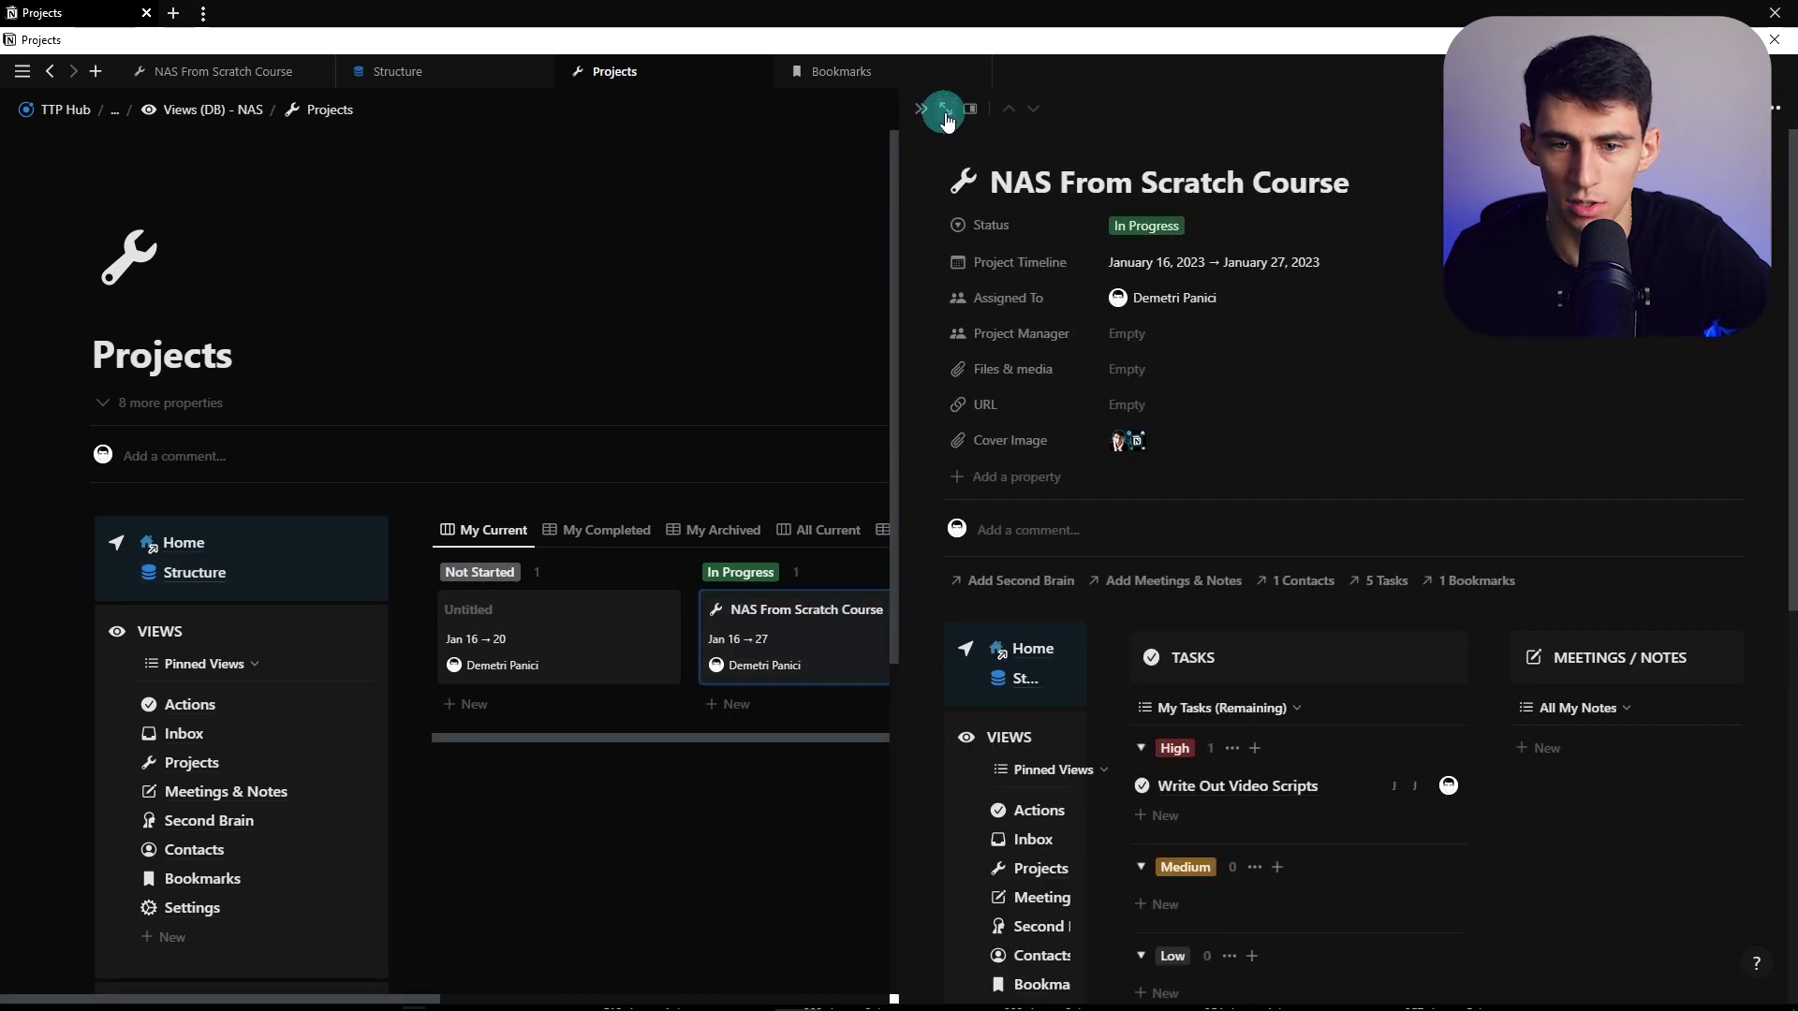
pyautogui.scroll(-6, 1337, 410)
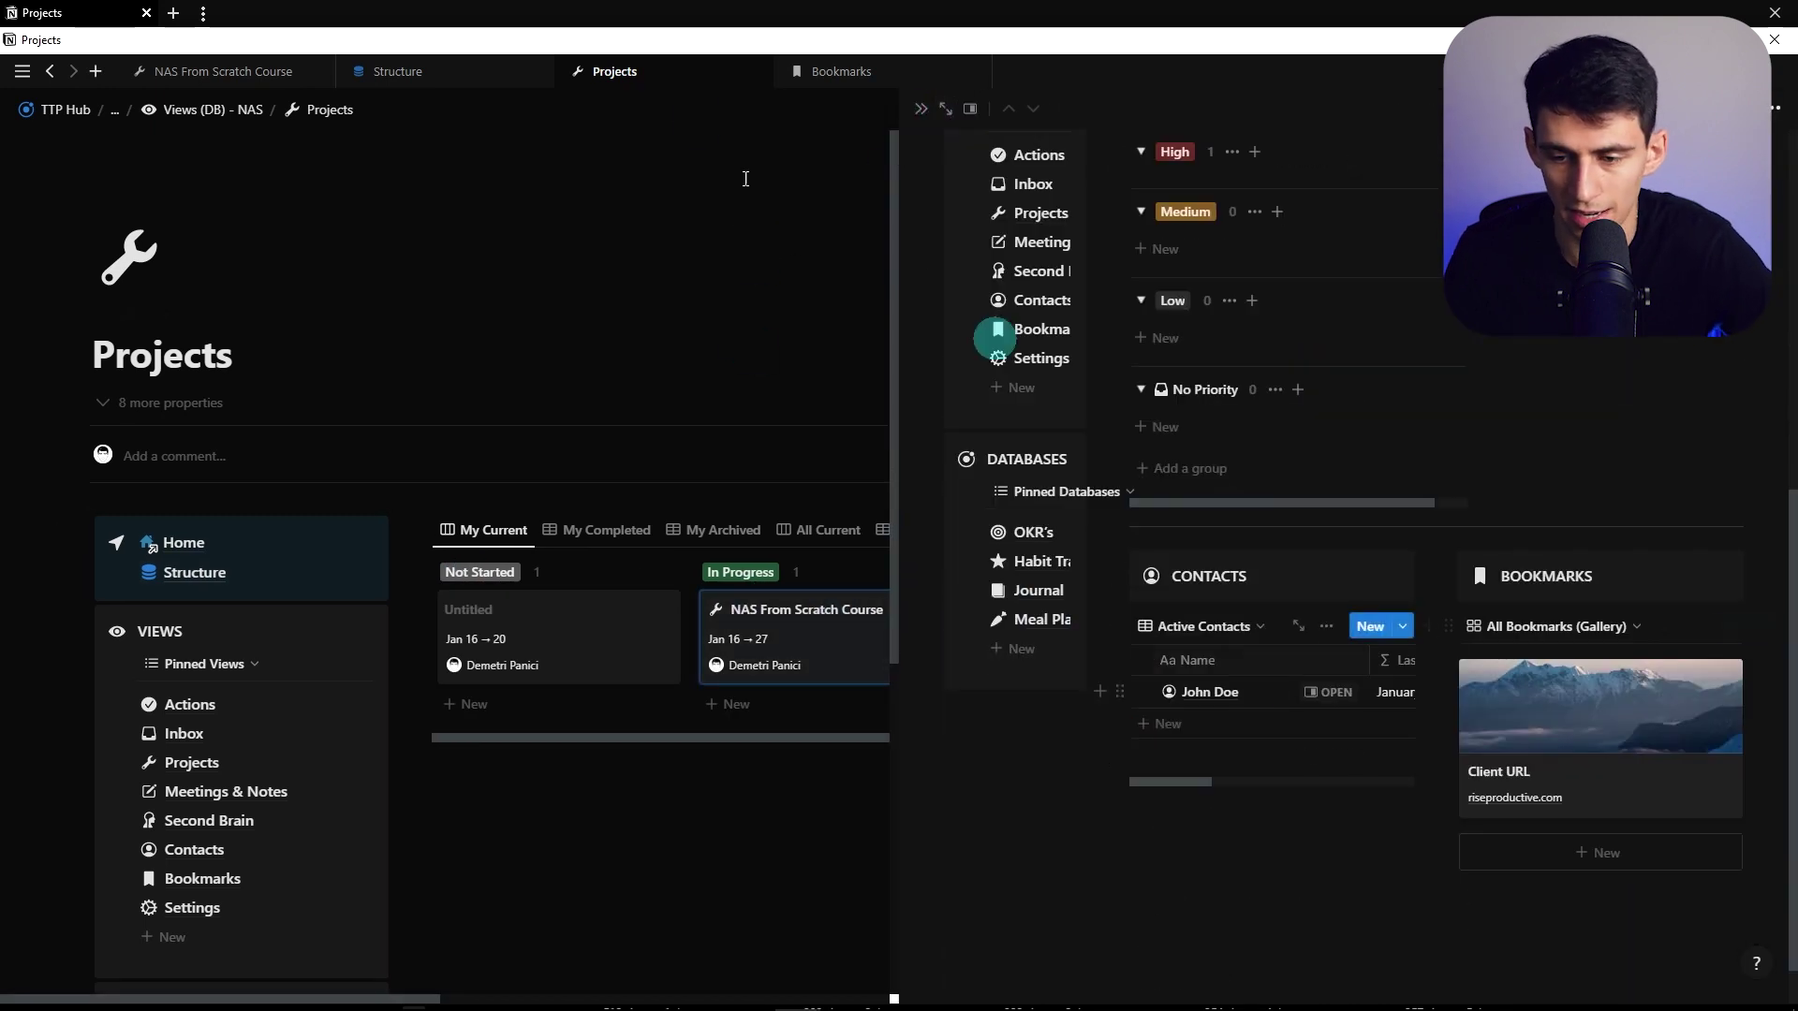
pyautogui.click(943, 112)
# Scroll through the project's Tasks, linked contact and Client URL bookmark
pyautogui.scroll(-5, 1092, 401)
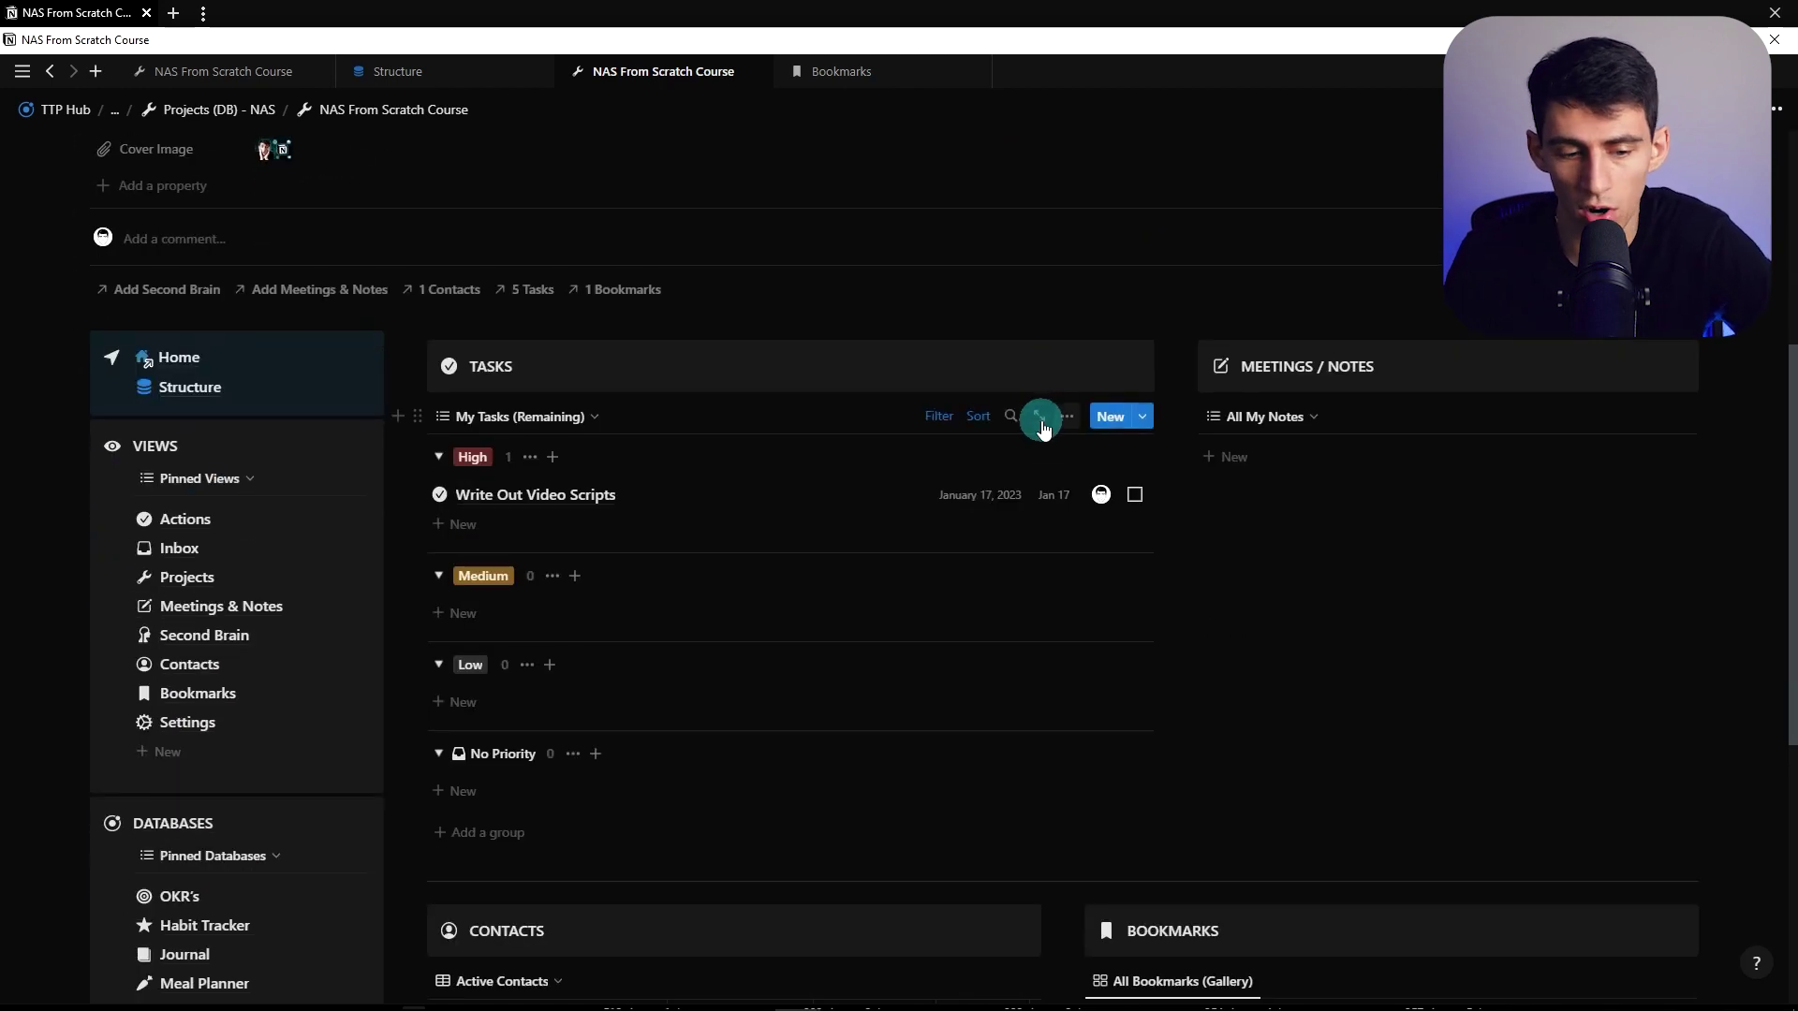
pyautogui.scroll(-2, 1127, 489)
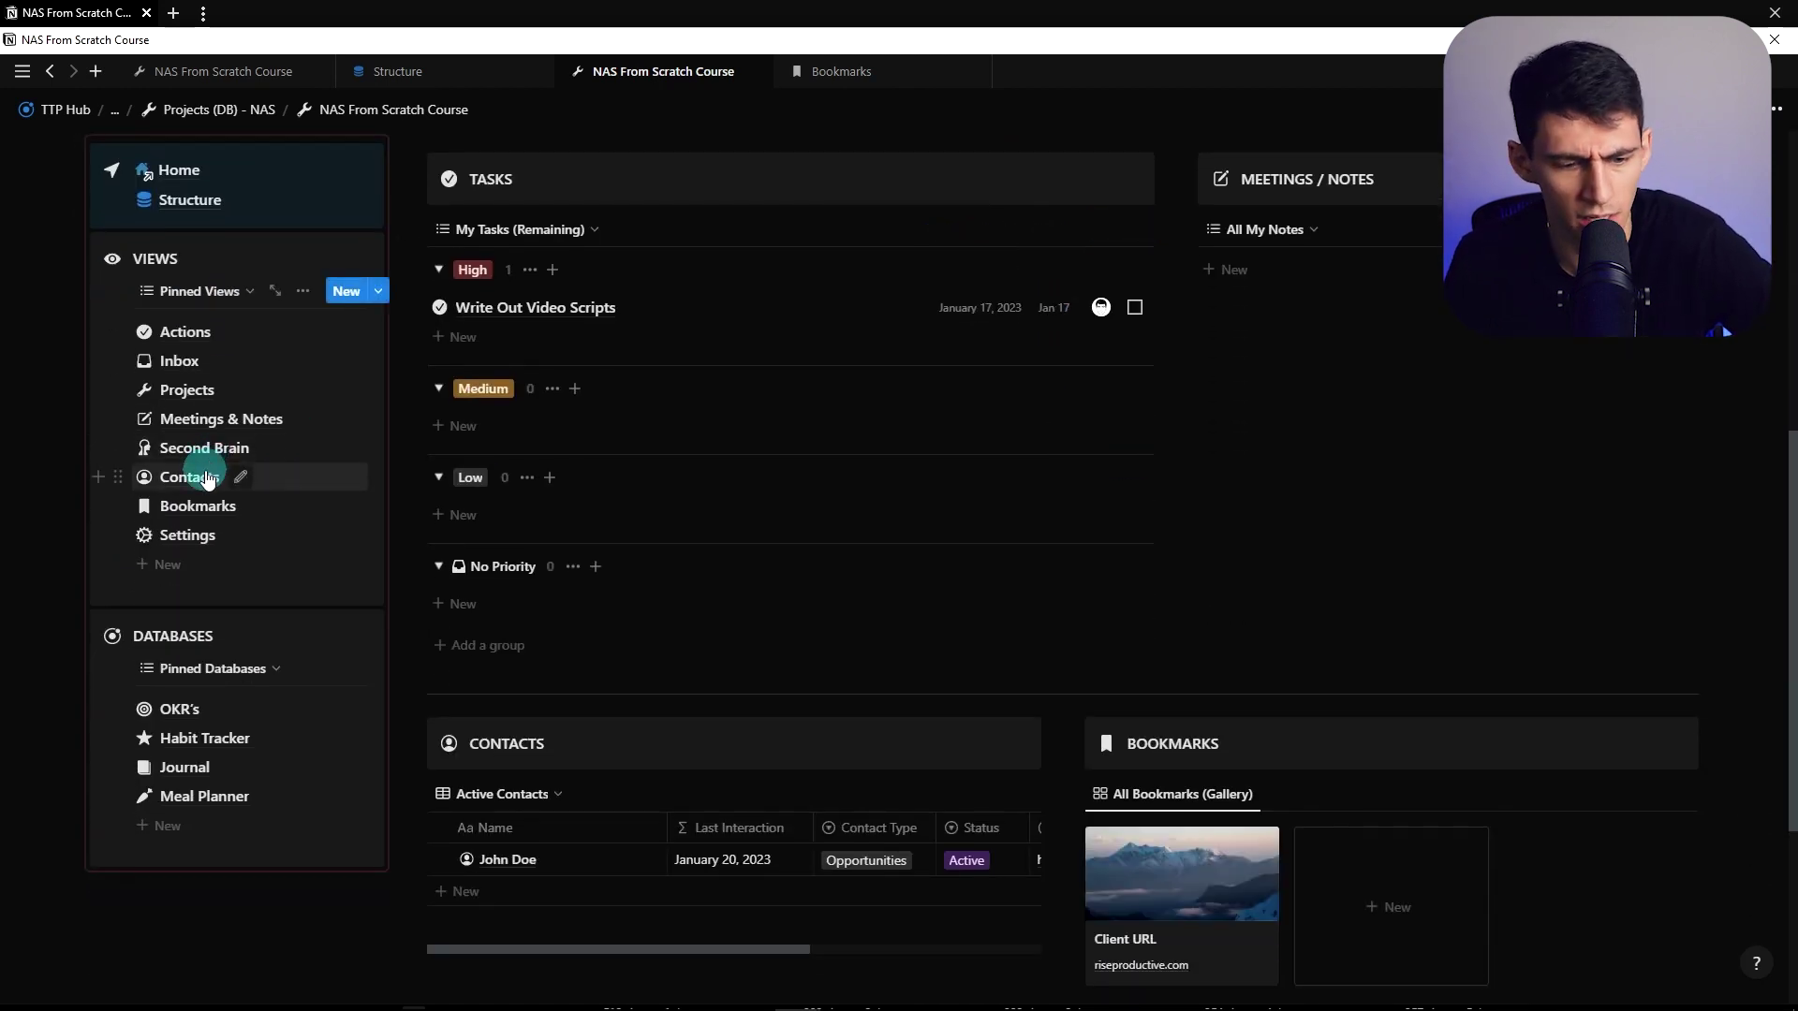
pyautogui.scroll(-1, 839, 458)
pyautogui.scroll(2, 1057, 496)
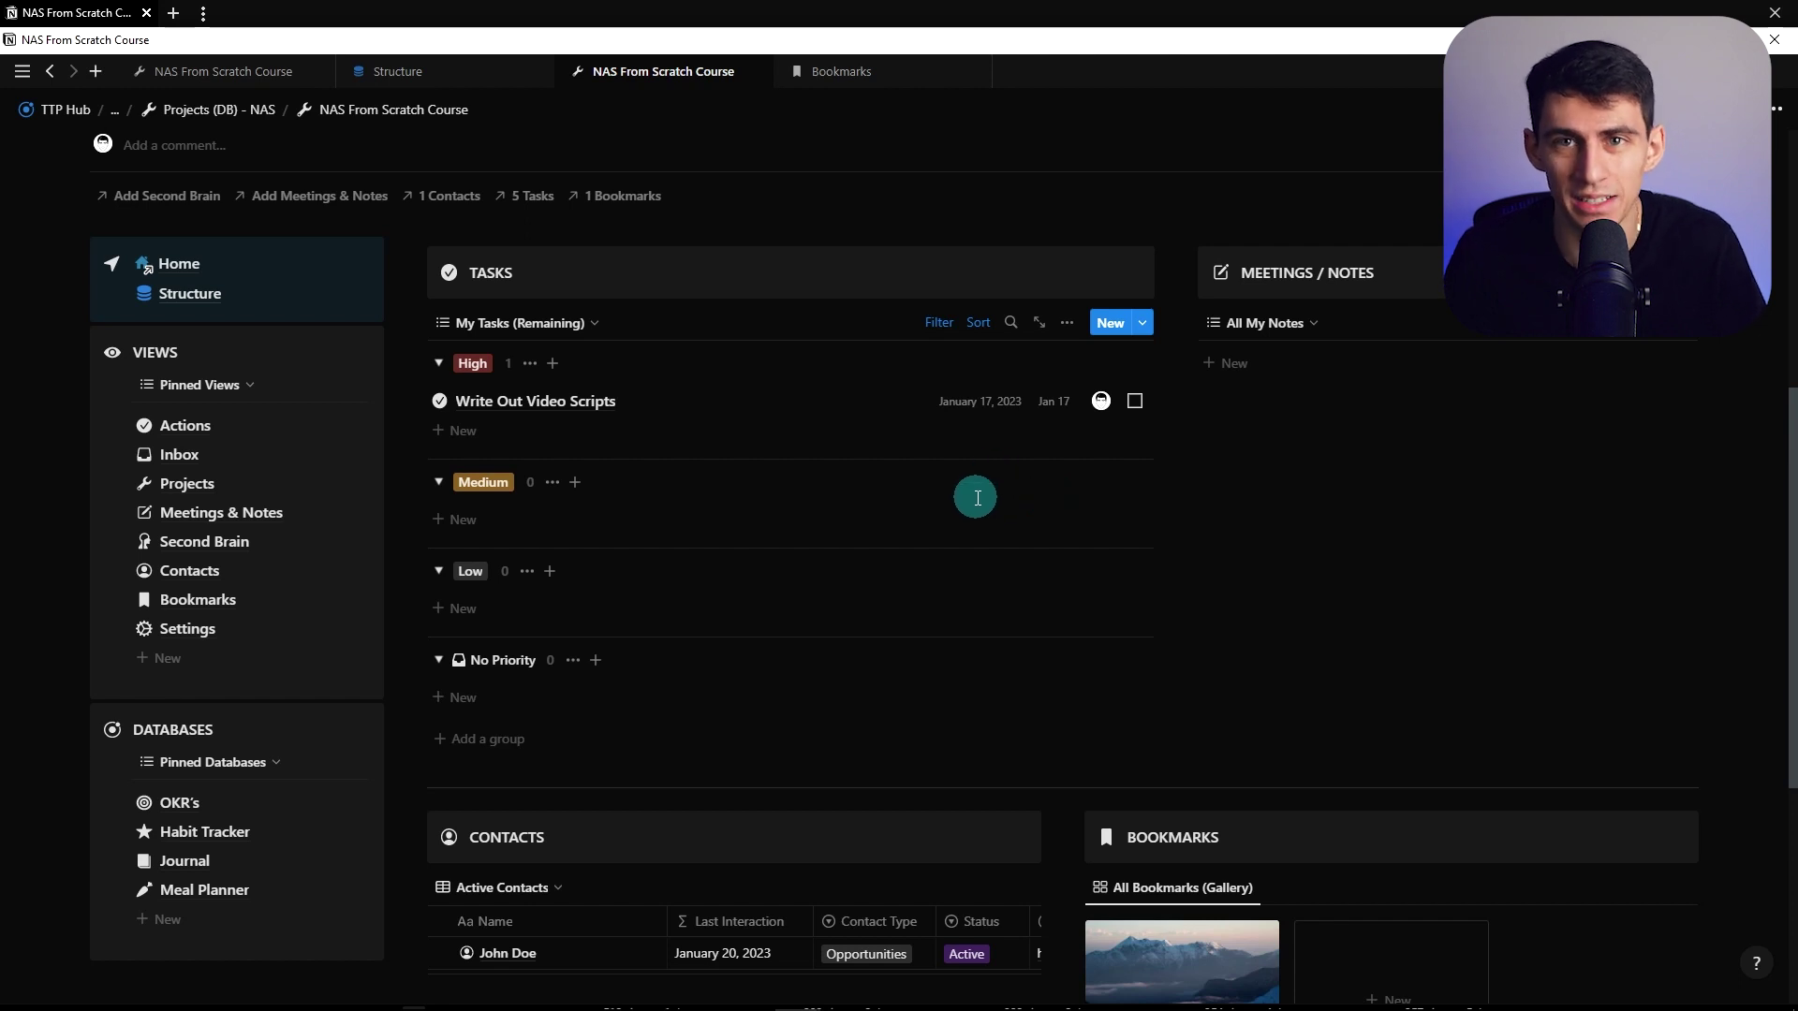
pyautogui.scroll(-2, 977, 498)
pyautogui.scroll(1, 974, 505)
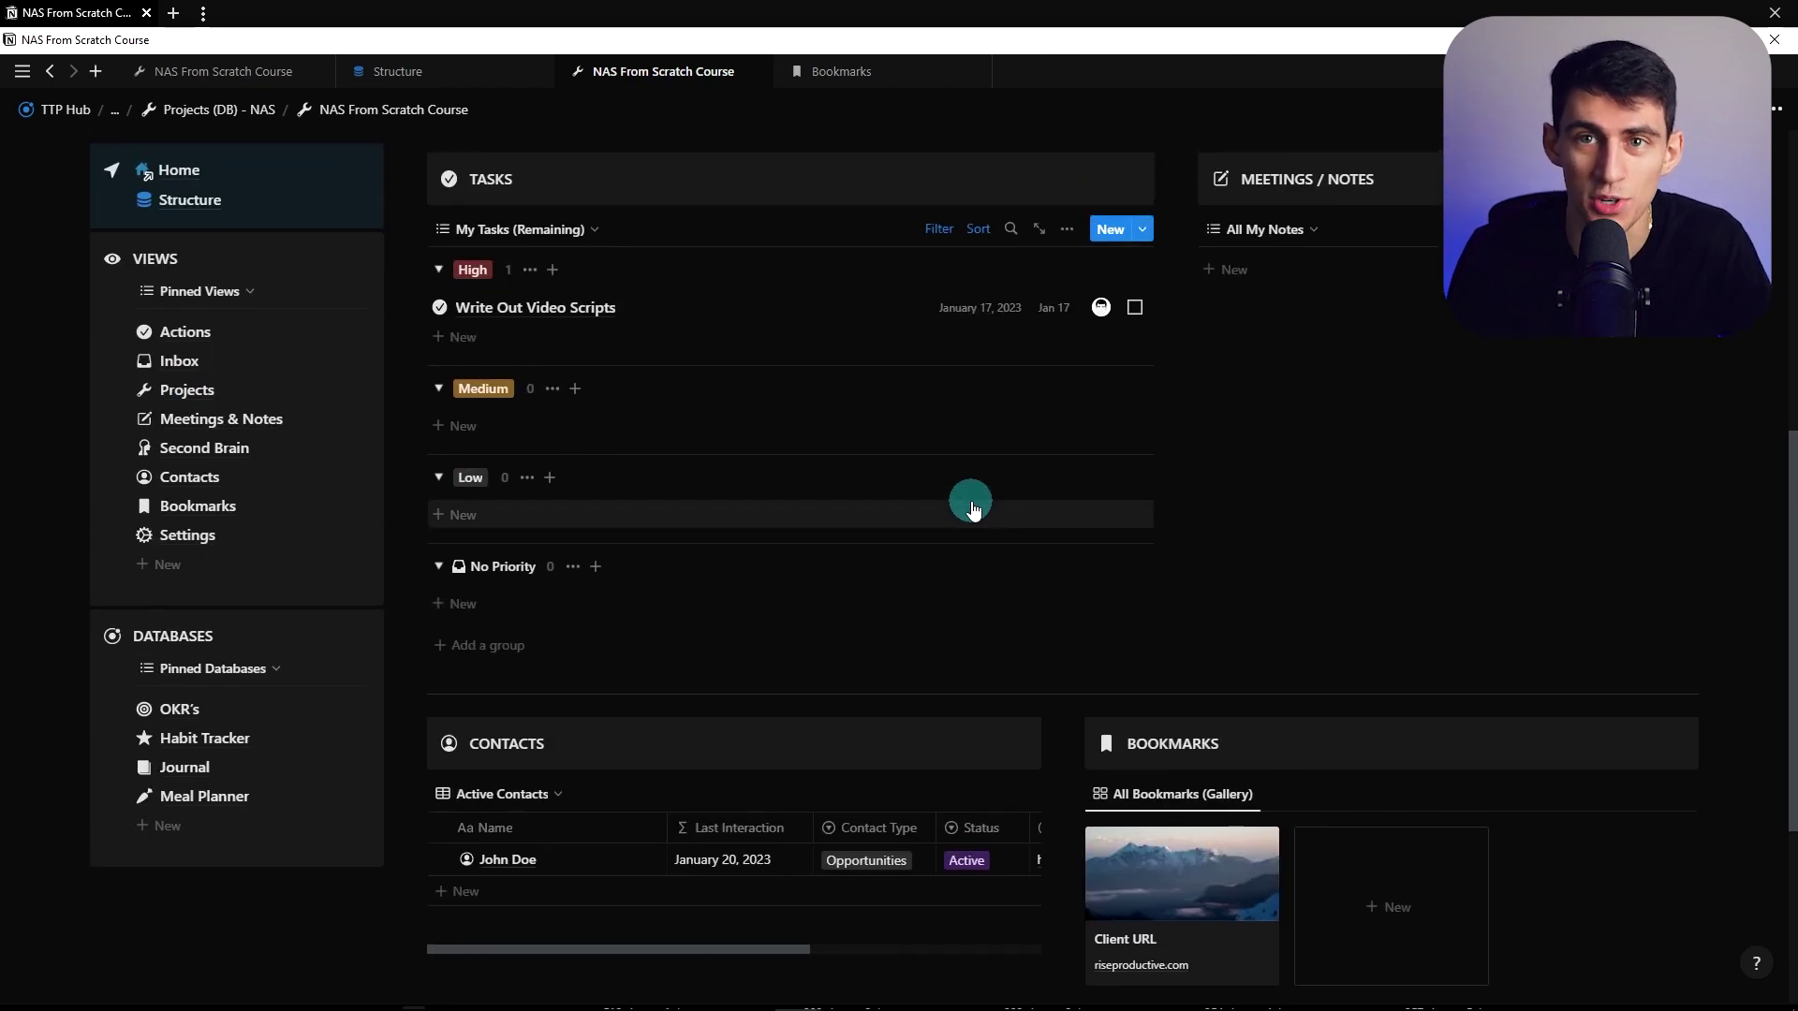
pyautogui.scroll(-1, 975, 524)
pyautogui.scroll(3, 975, 530)
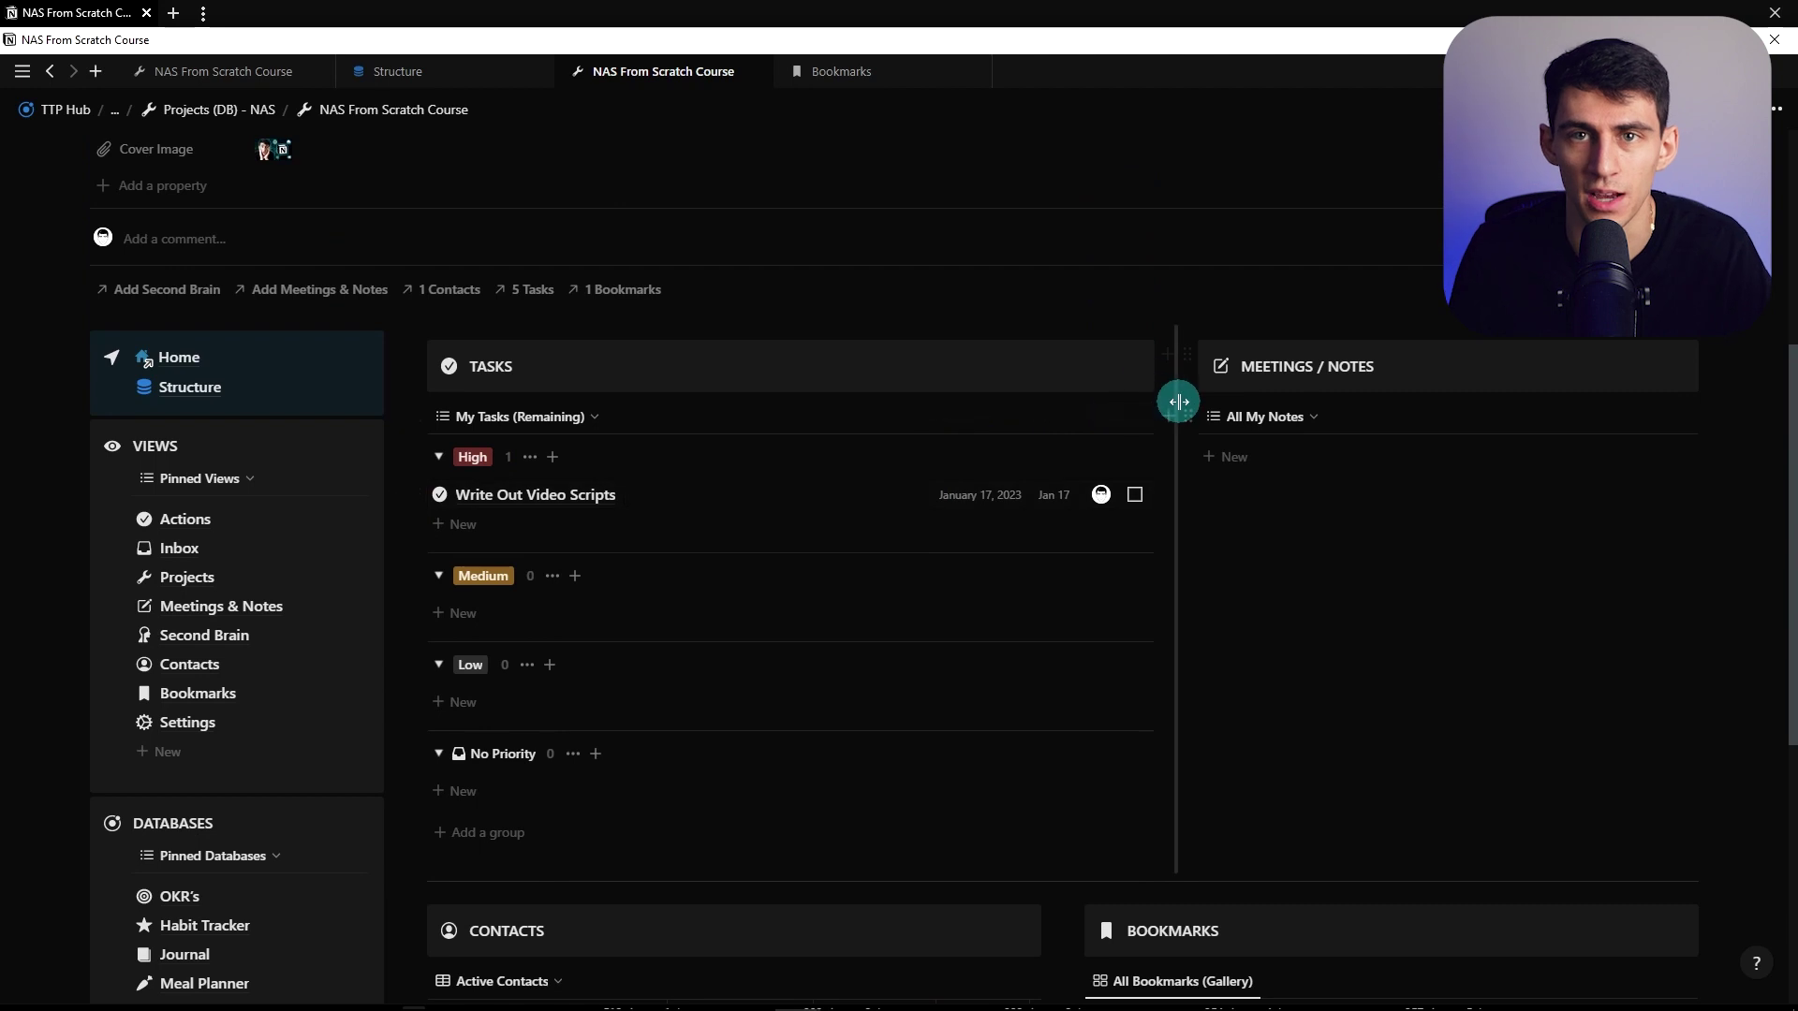
pyautogui.scroll(-3, 1178, 401)
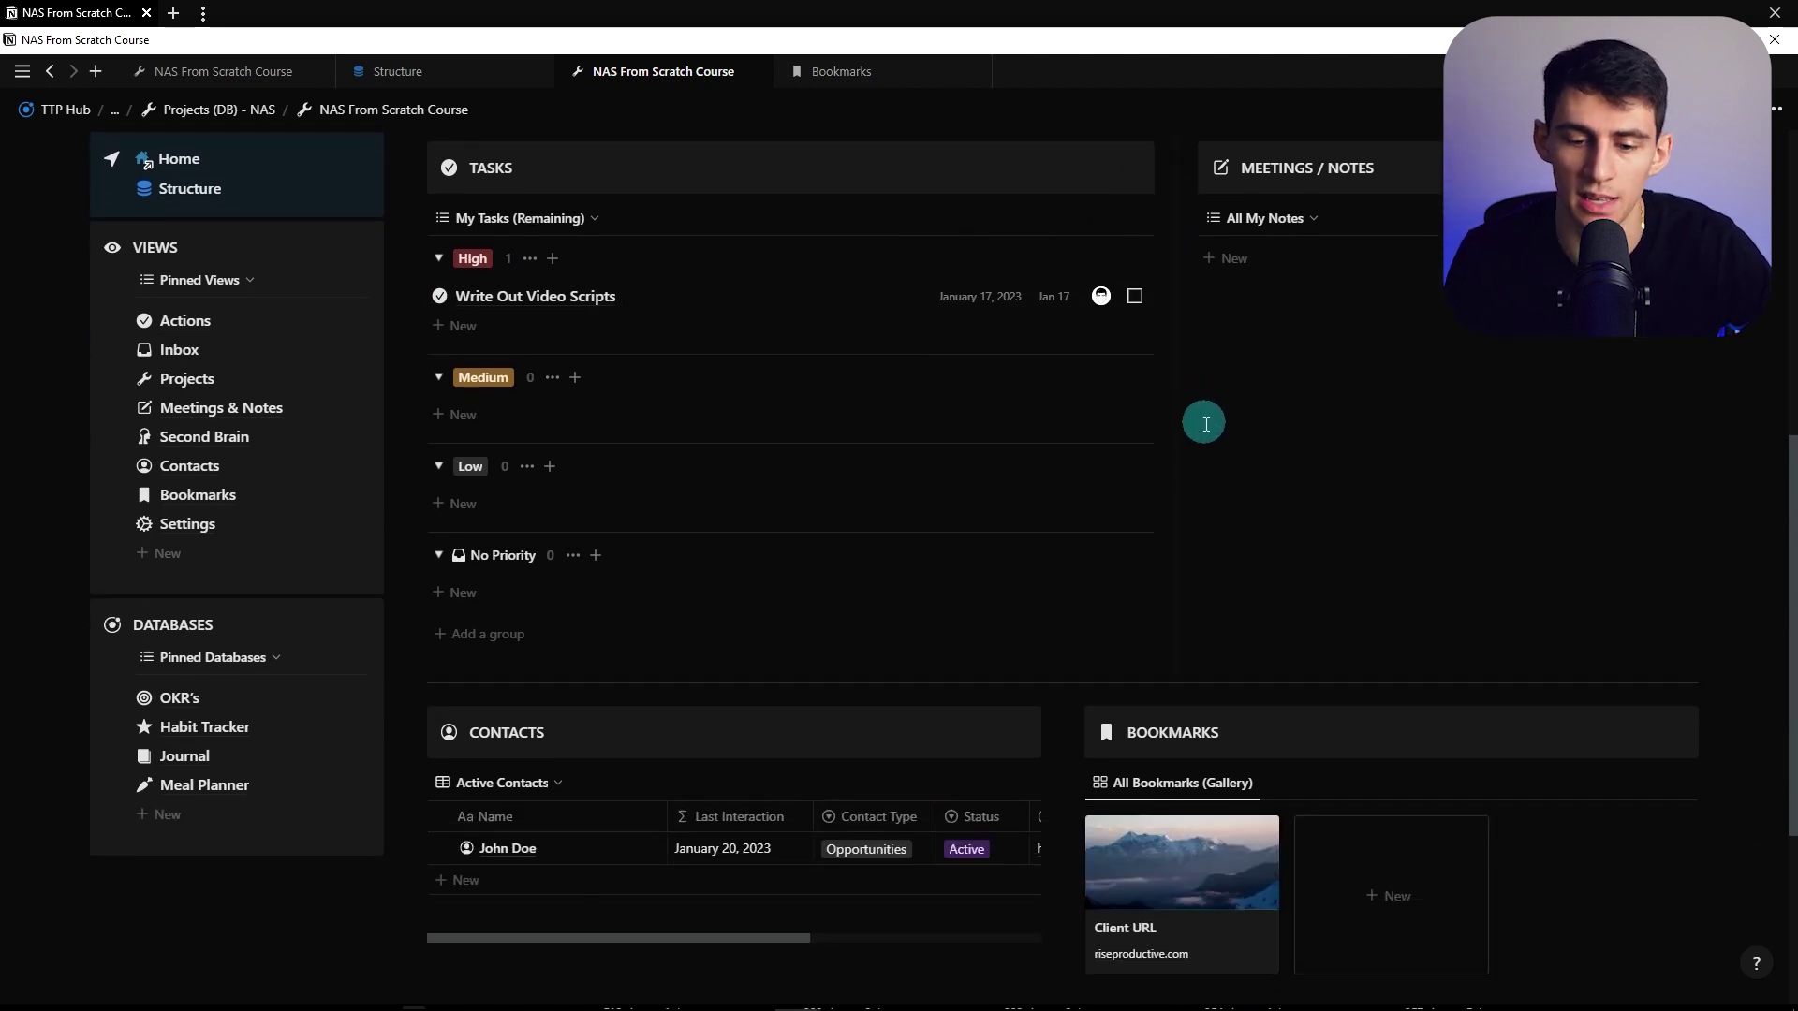